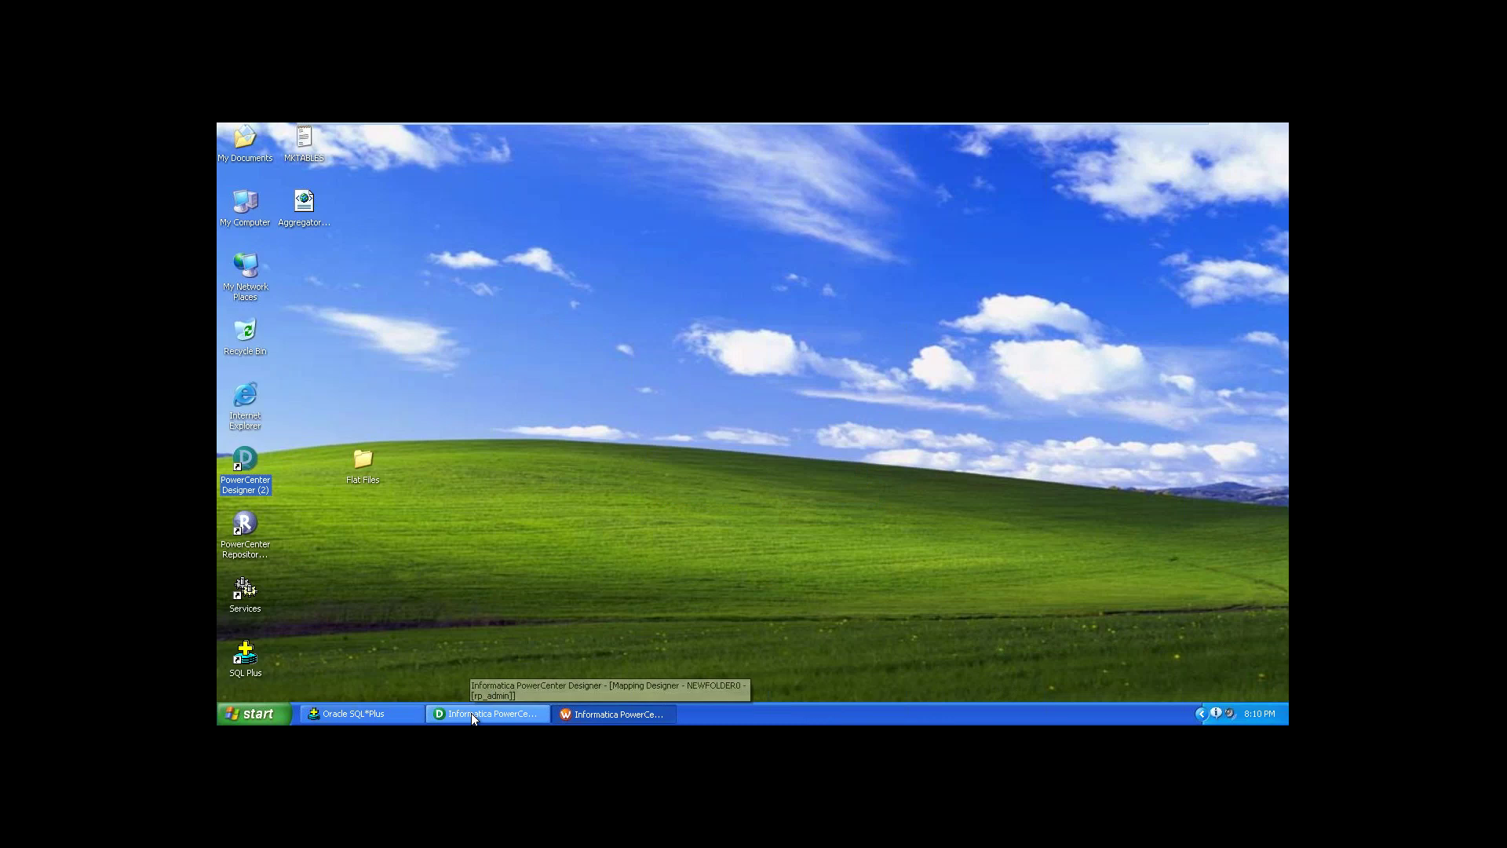
# Step: Restore the PowerCenter Designer window with the m_SCD2_daterange mapping from the taskbar
pyautogui.click(471, 713)
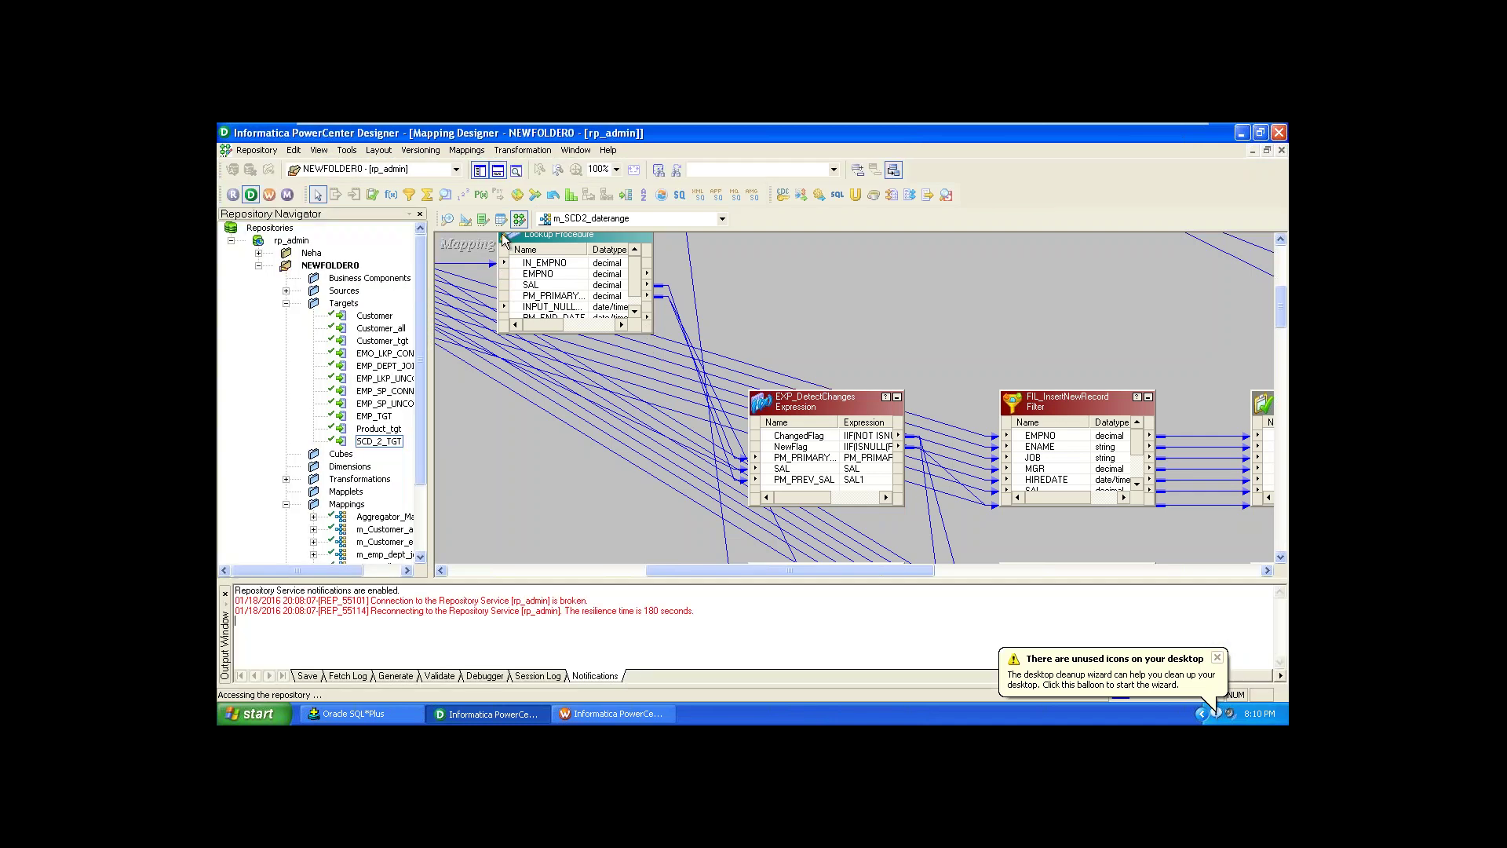
# Step: Browse the rp_admin and NEWFOLDER0 context menus in the Repository Navigator
pyautogui.doubleClick(299, 245)
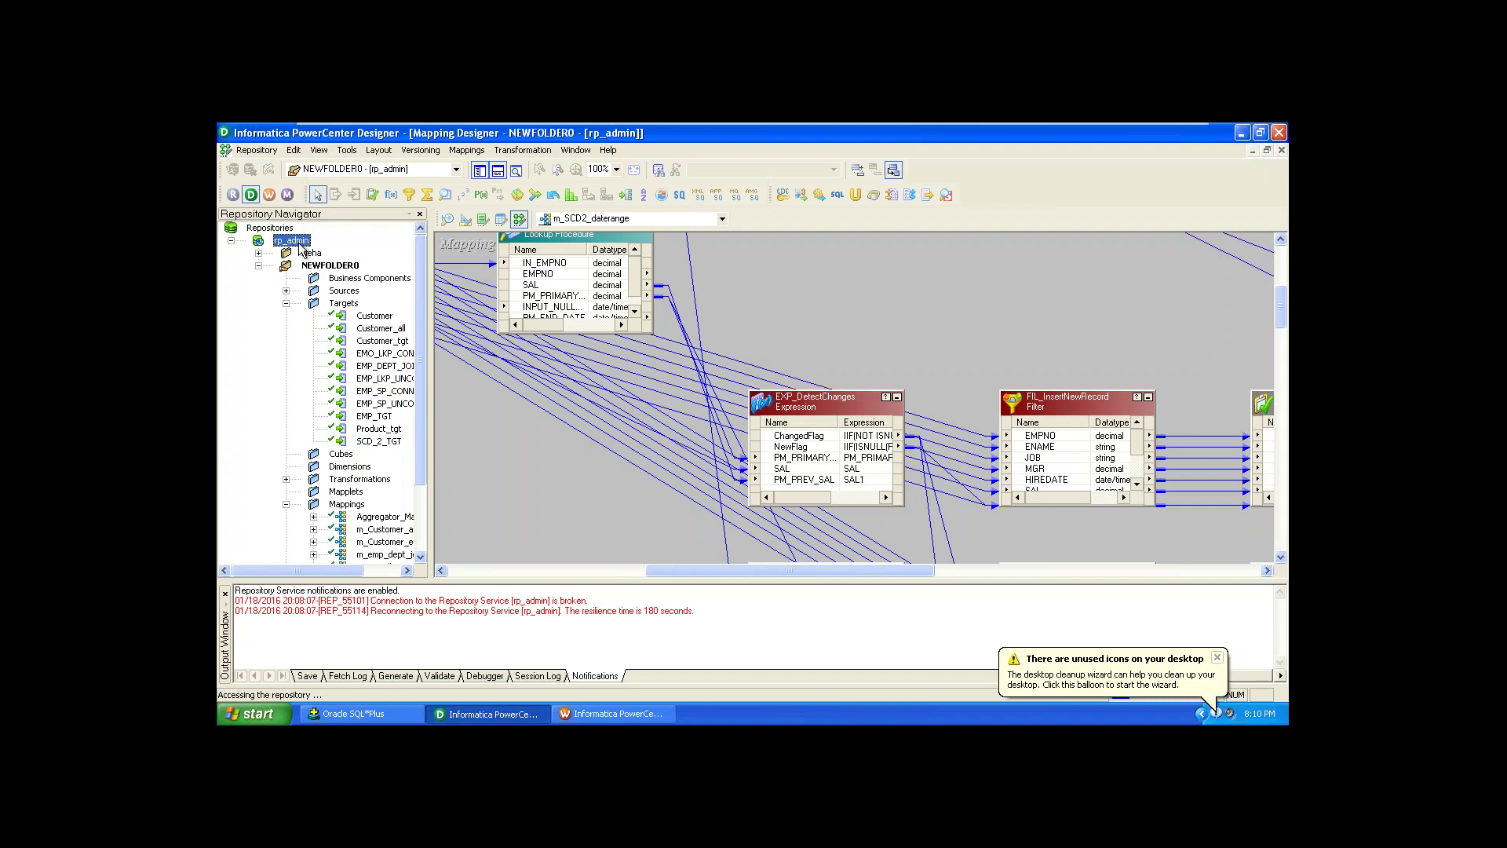
pyautogui.rightClick(299, 247)
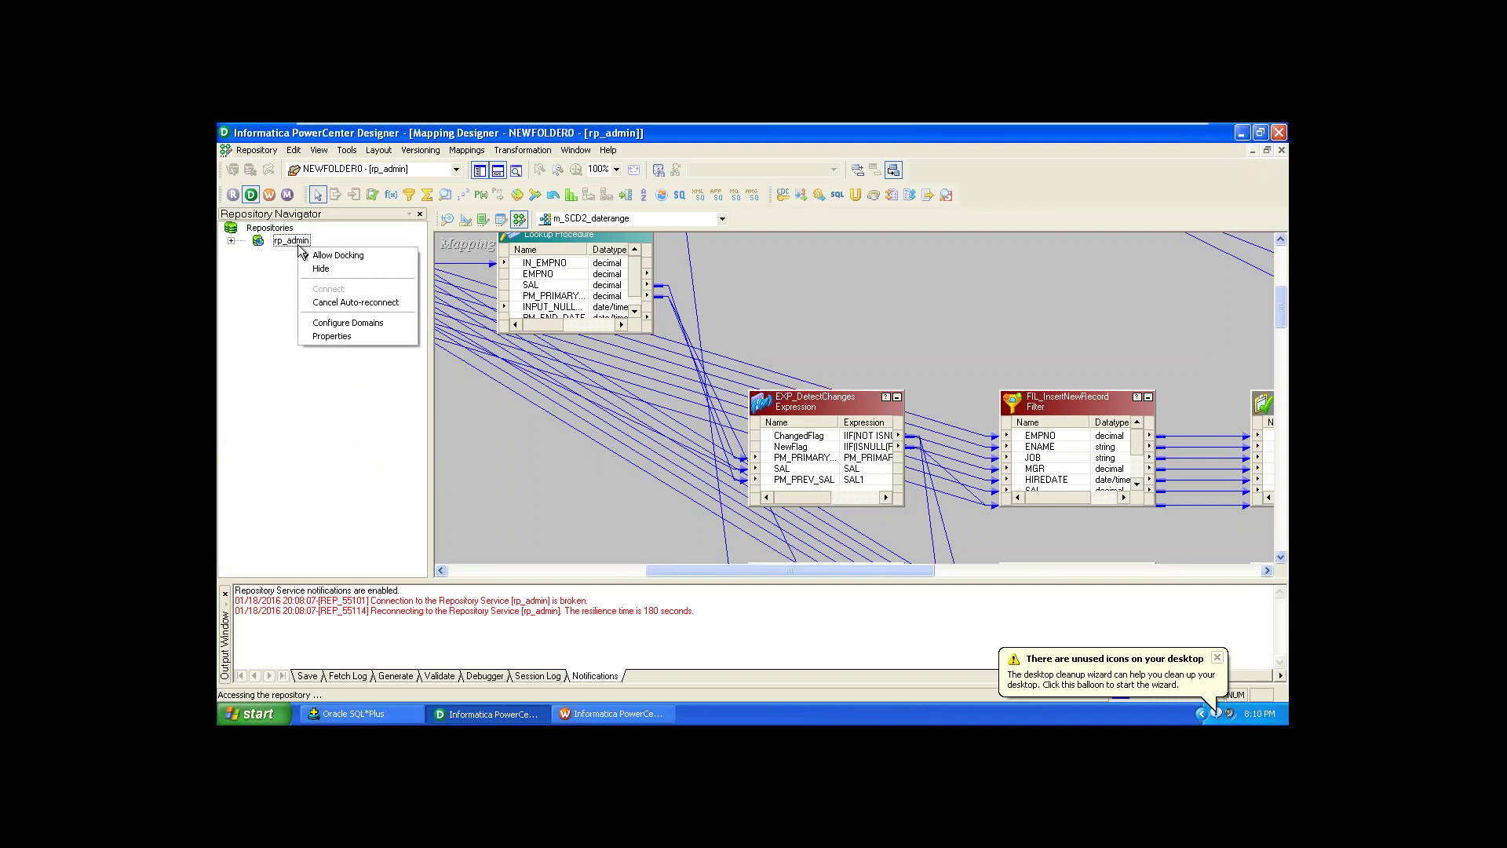
pyautogui.click(232, 244)
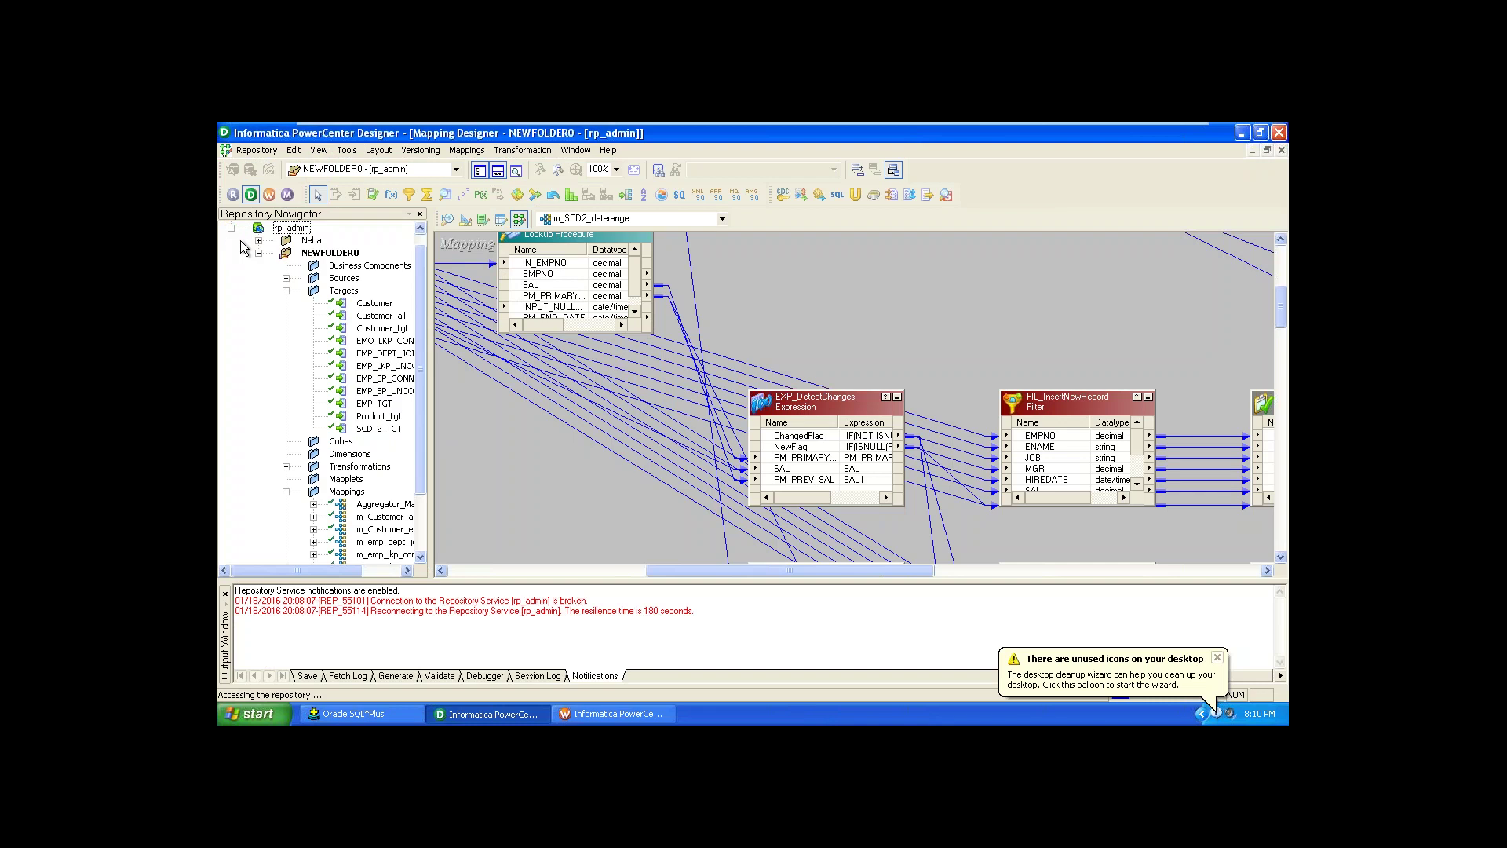
pyautogui.click(306, 253)
pyautogui.rightClick(300, 254)
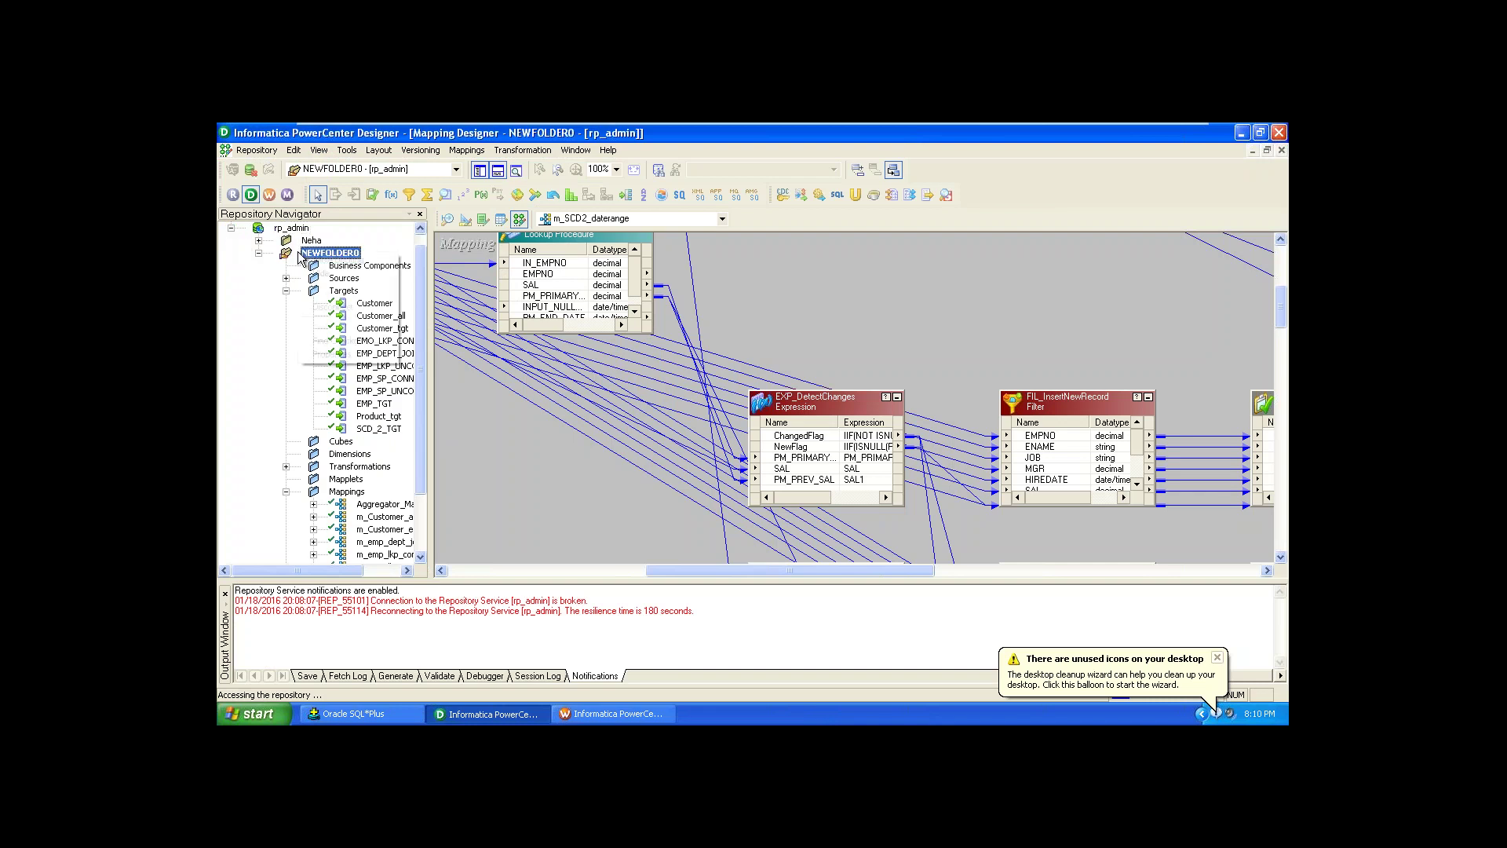
pyautogui.click(282, 229)
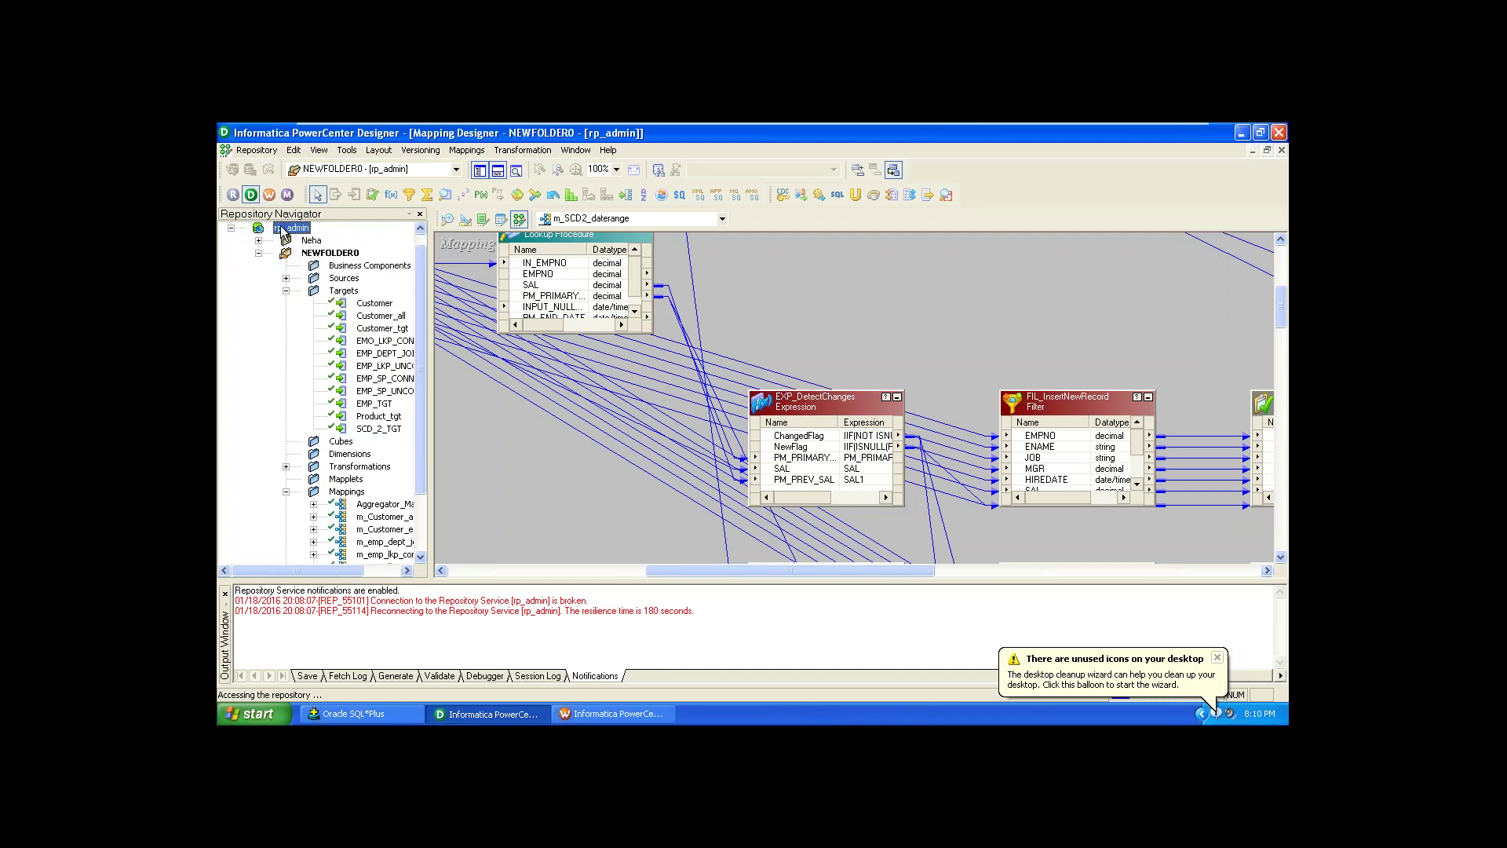
pyautogui.rightClick(284, 229)
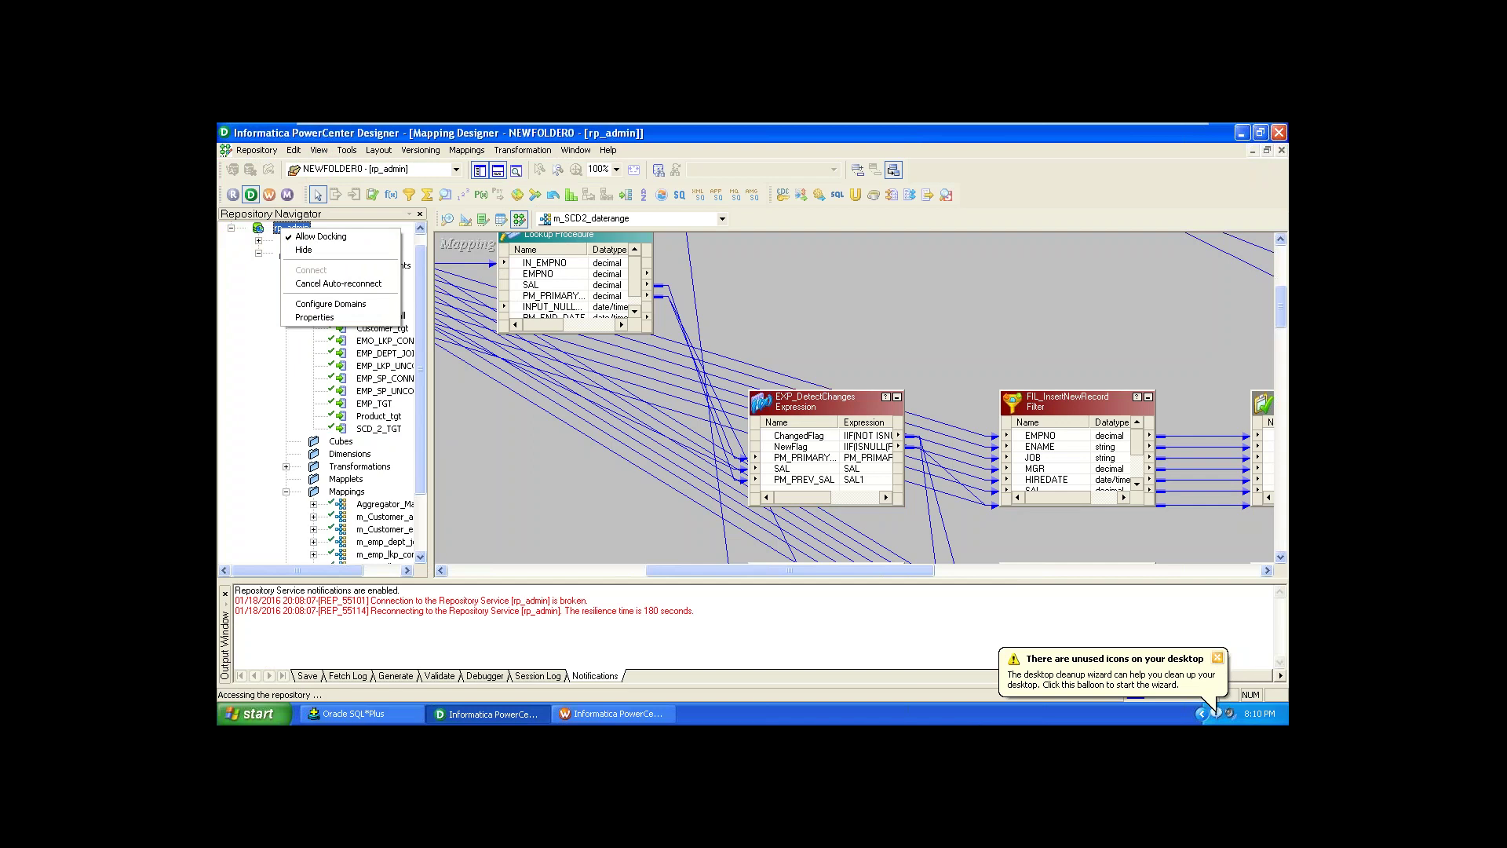
# Step: Cancel the rp_admin auto-reconnect and dismiss the failed connection error
pyautogui.click(1218, 659)
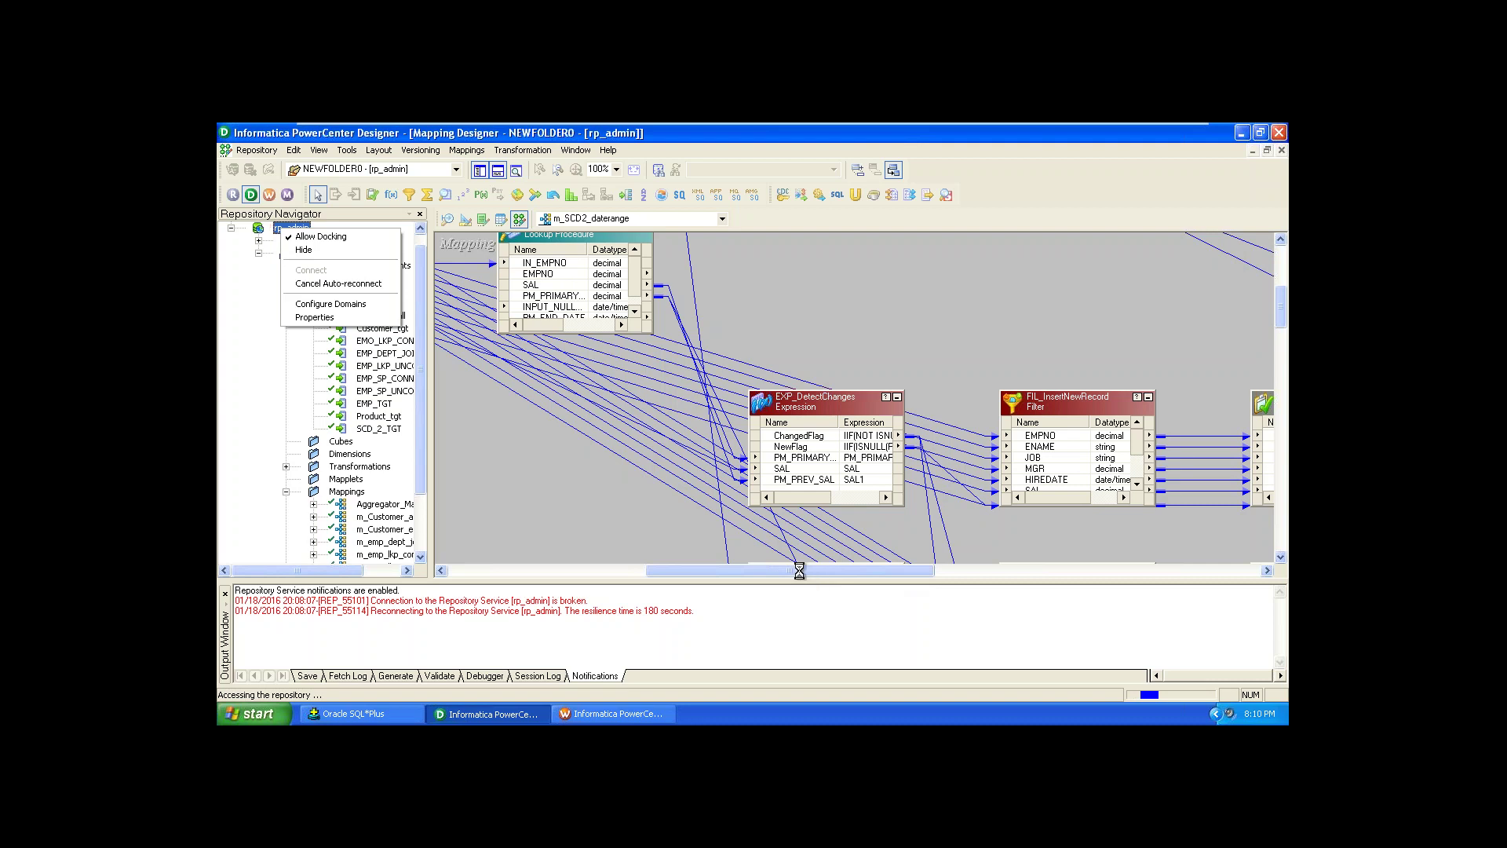
pyautogui.click(354, 283)
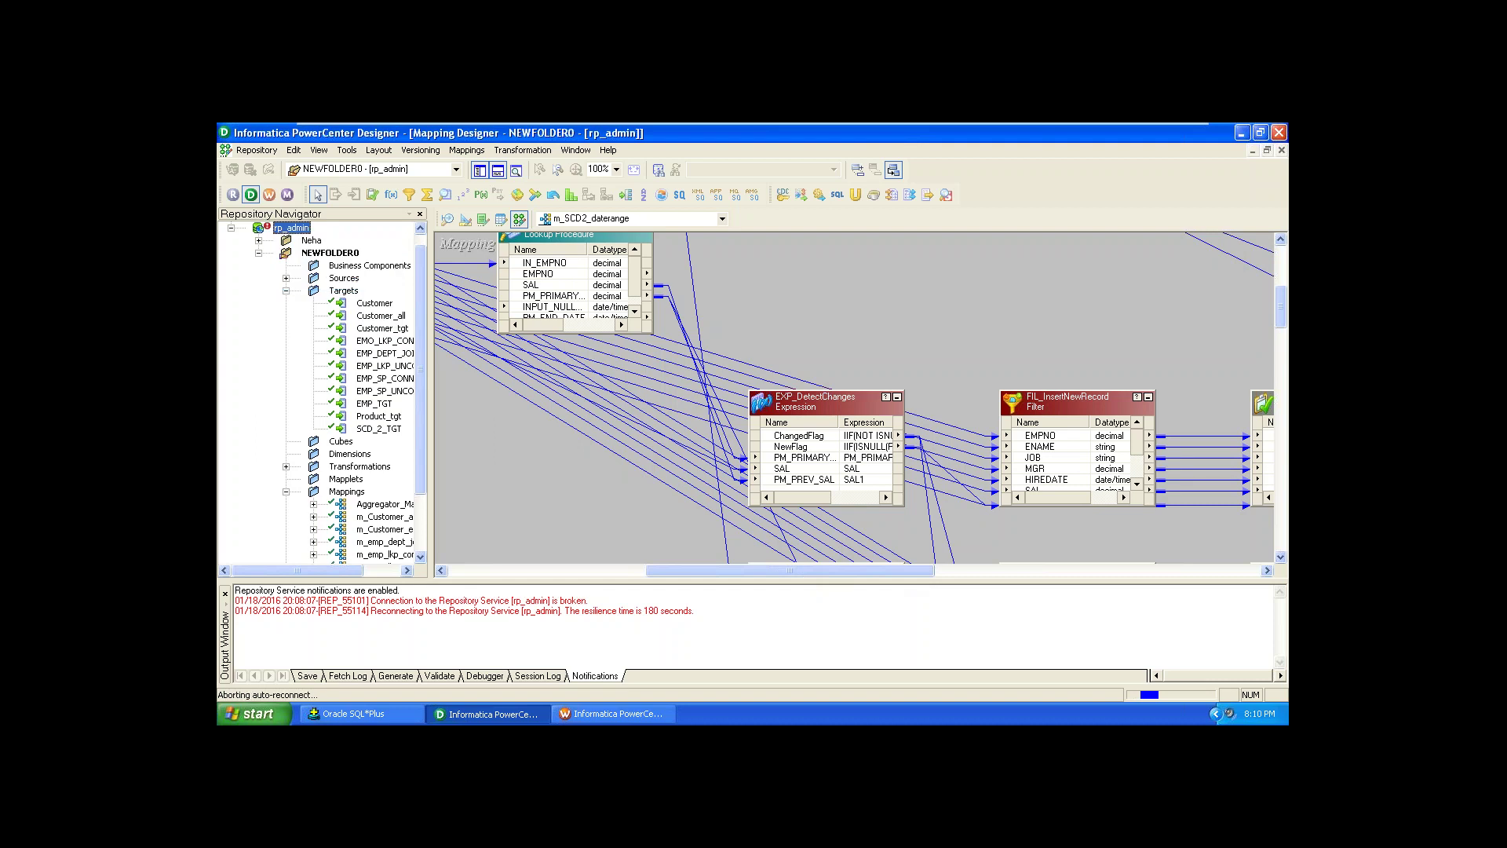
pyautogui.rightClick(290, 235)
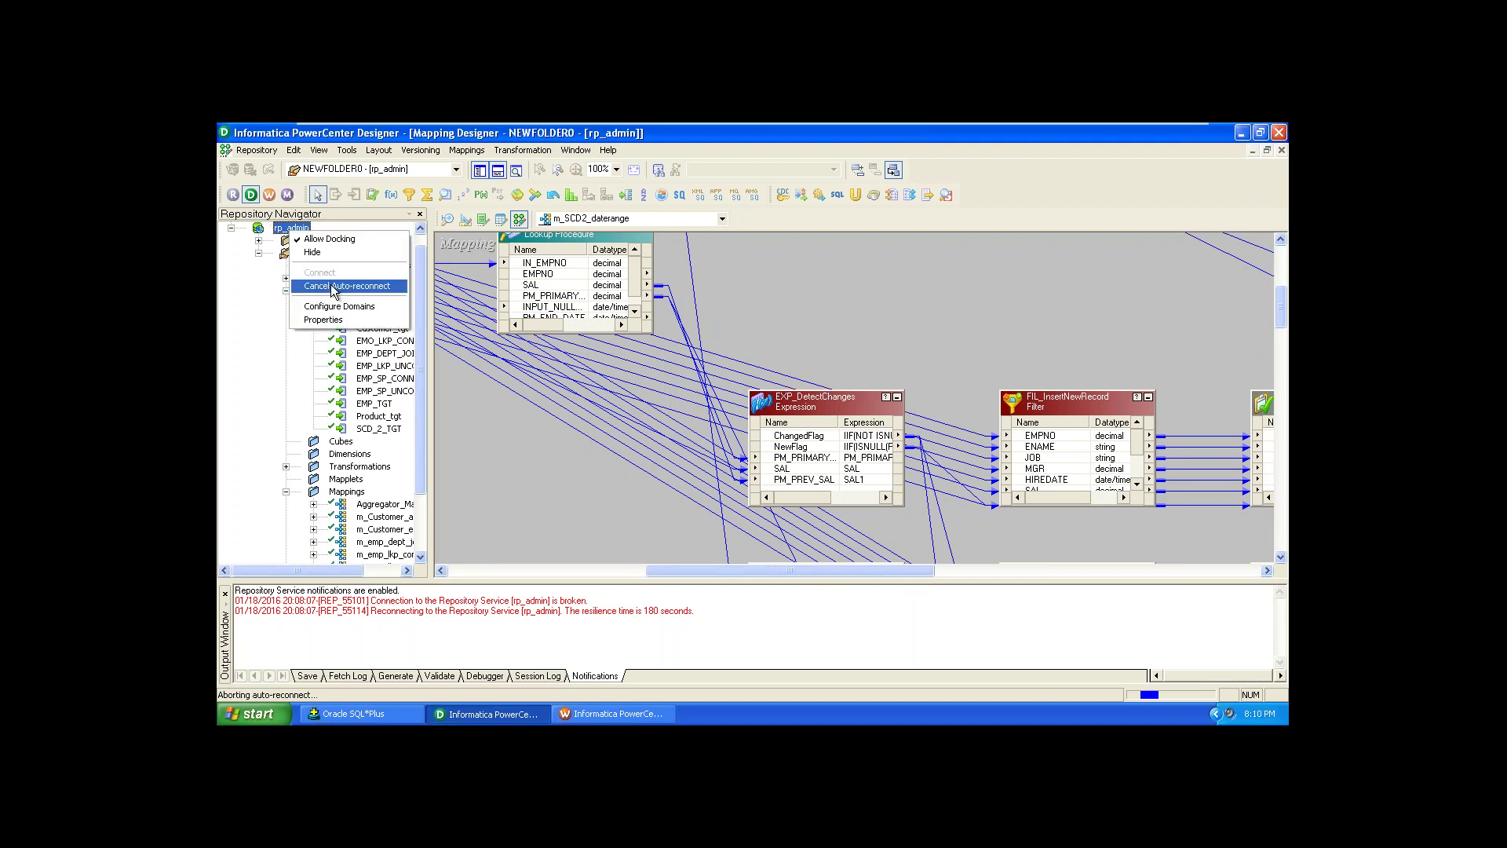
pyautogui.click(333, 287)
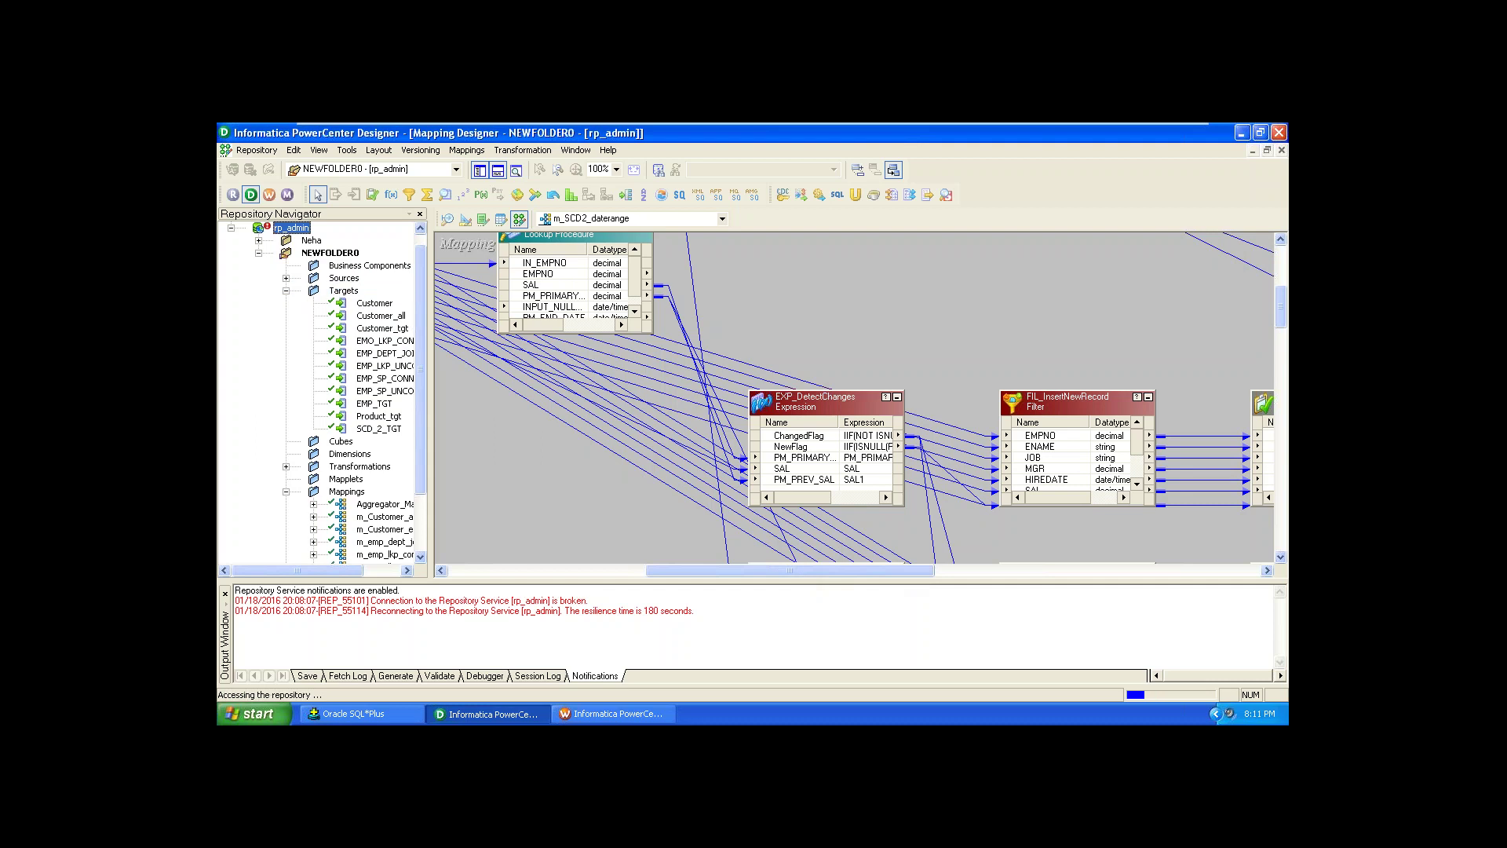
pyautogui.click(760, 444)
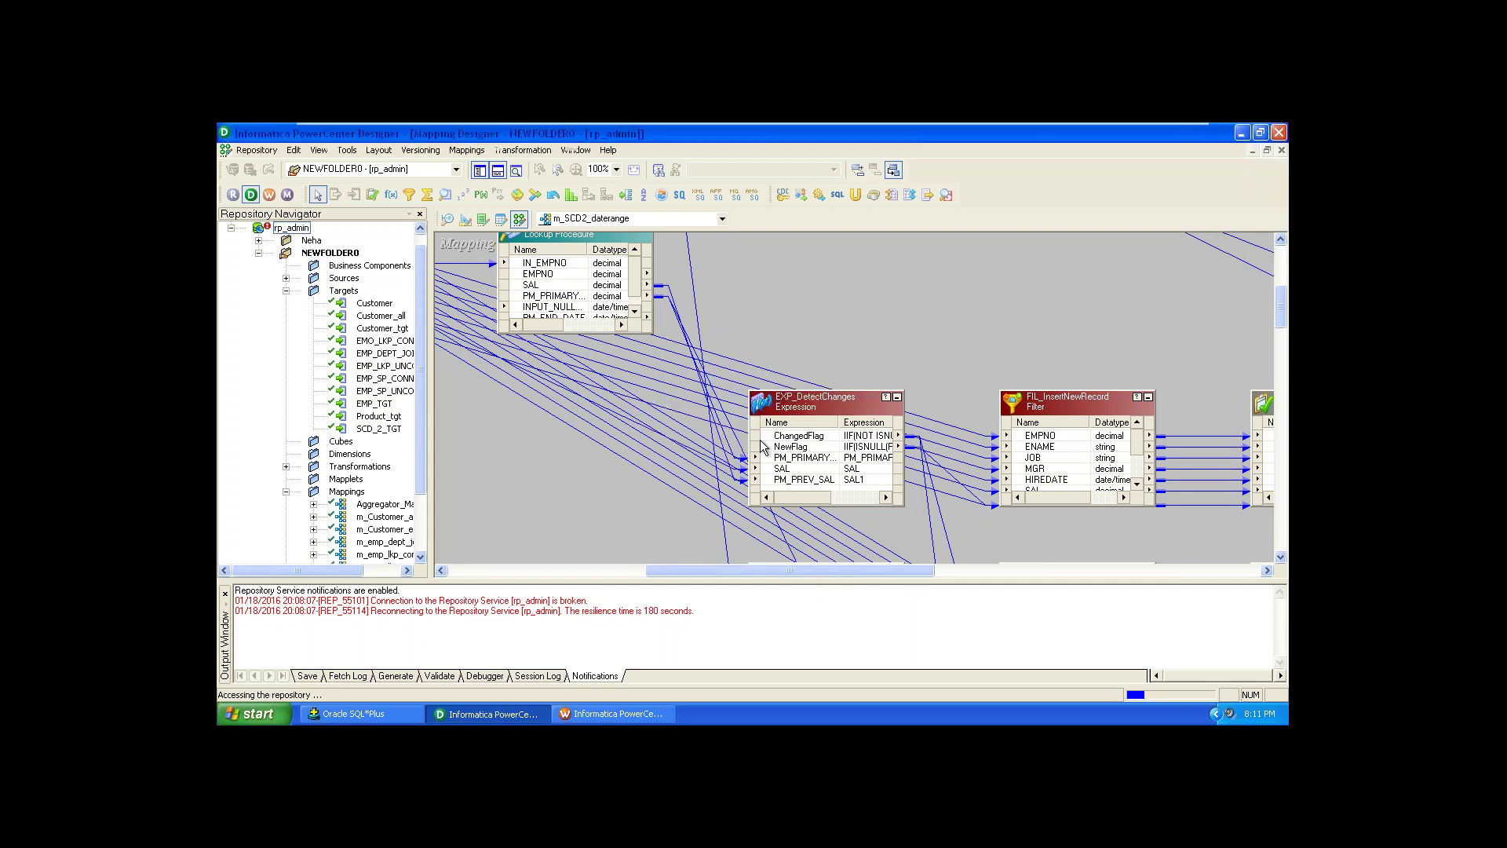
# Step: Issue Connect on rp_admin, then bring the Workflow Manager window to the front
pyautogui.rightClick(298, 234)
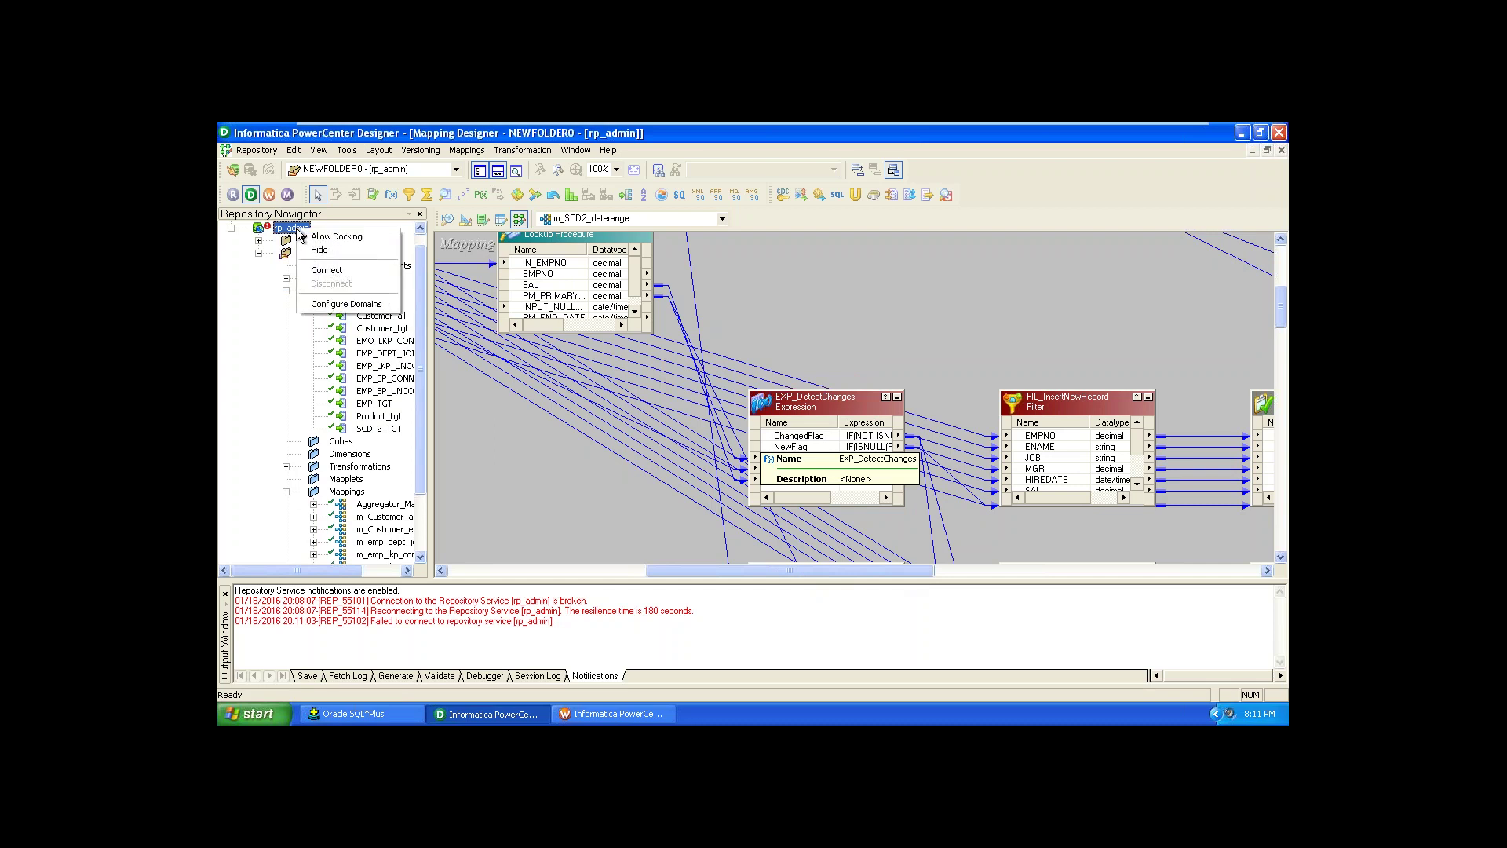
pyautogui.click(351, 272)
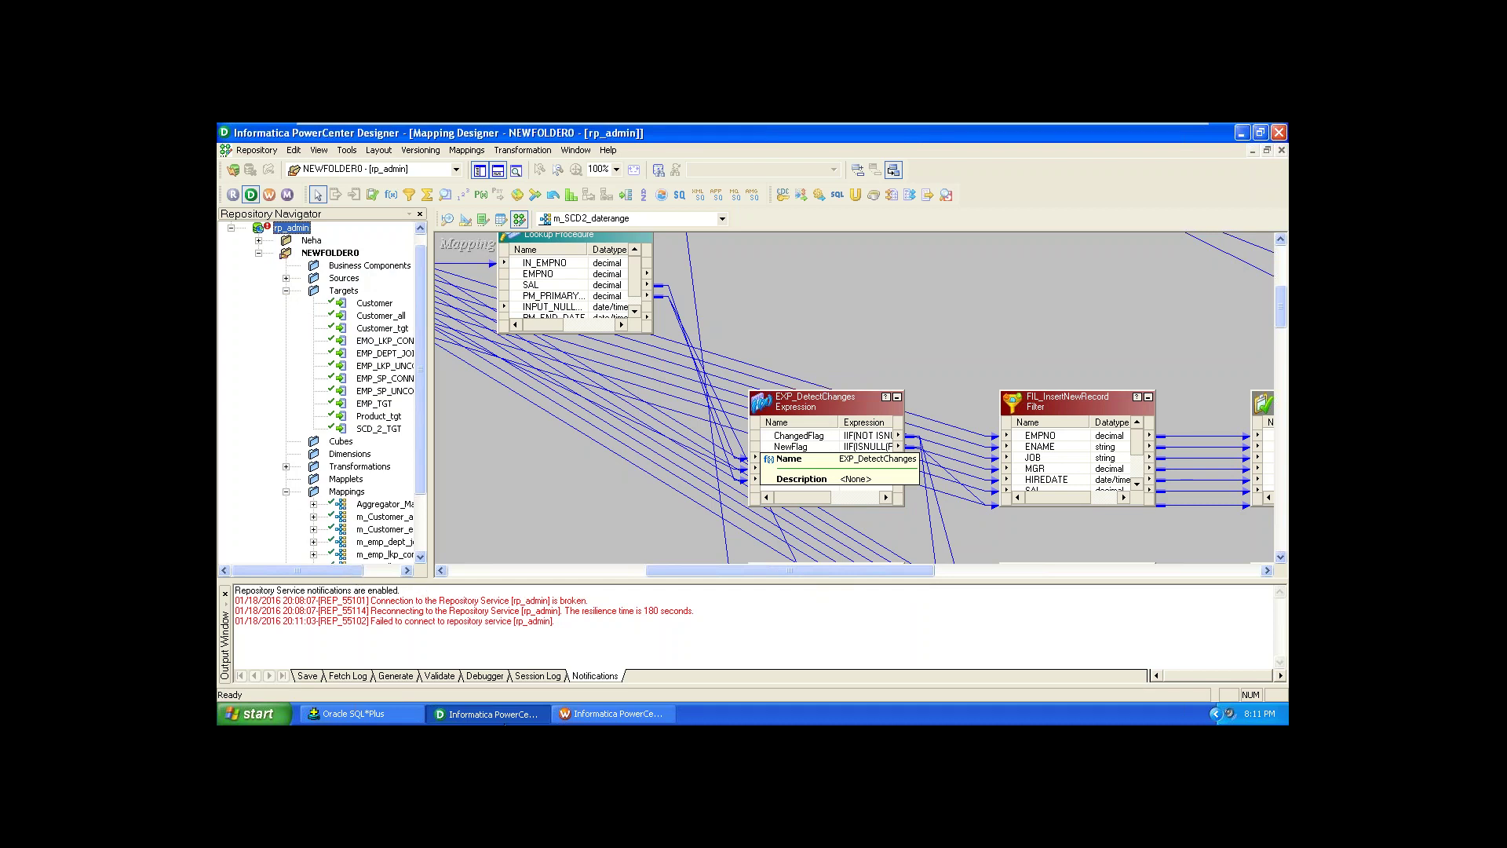
pyautogui.click(577, 715)
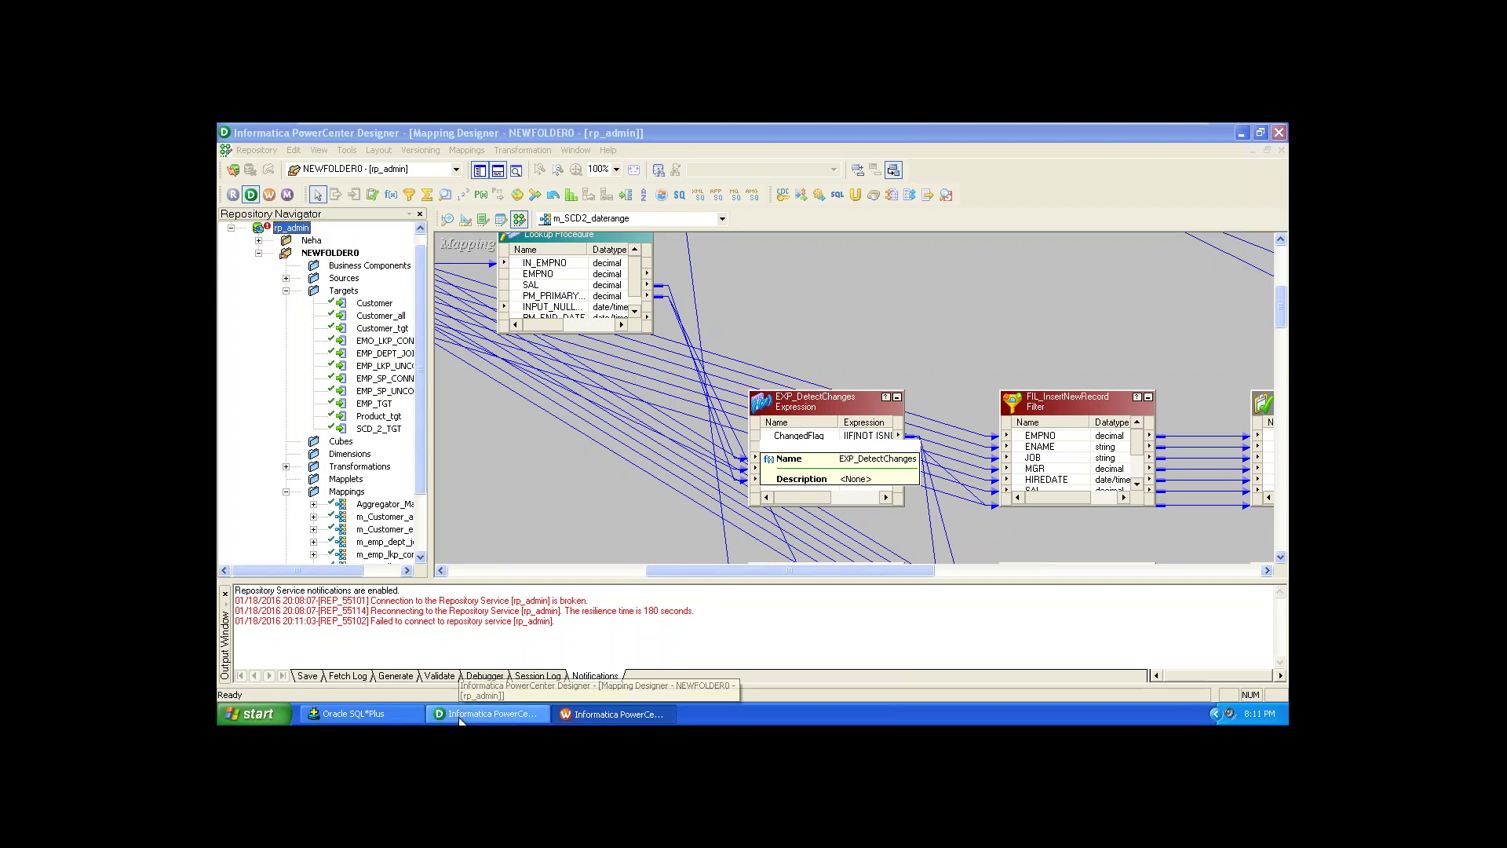
pyautogui.click(594, 714)
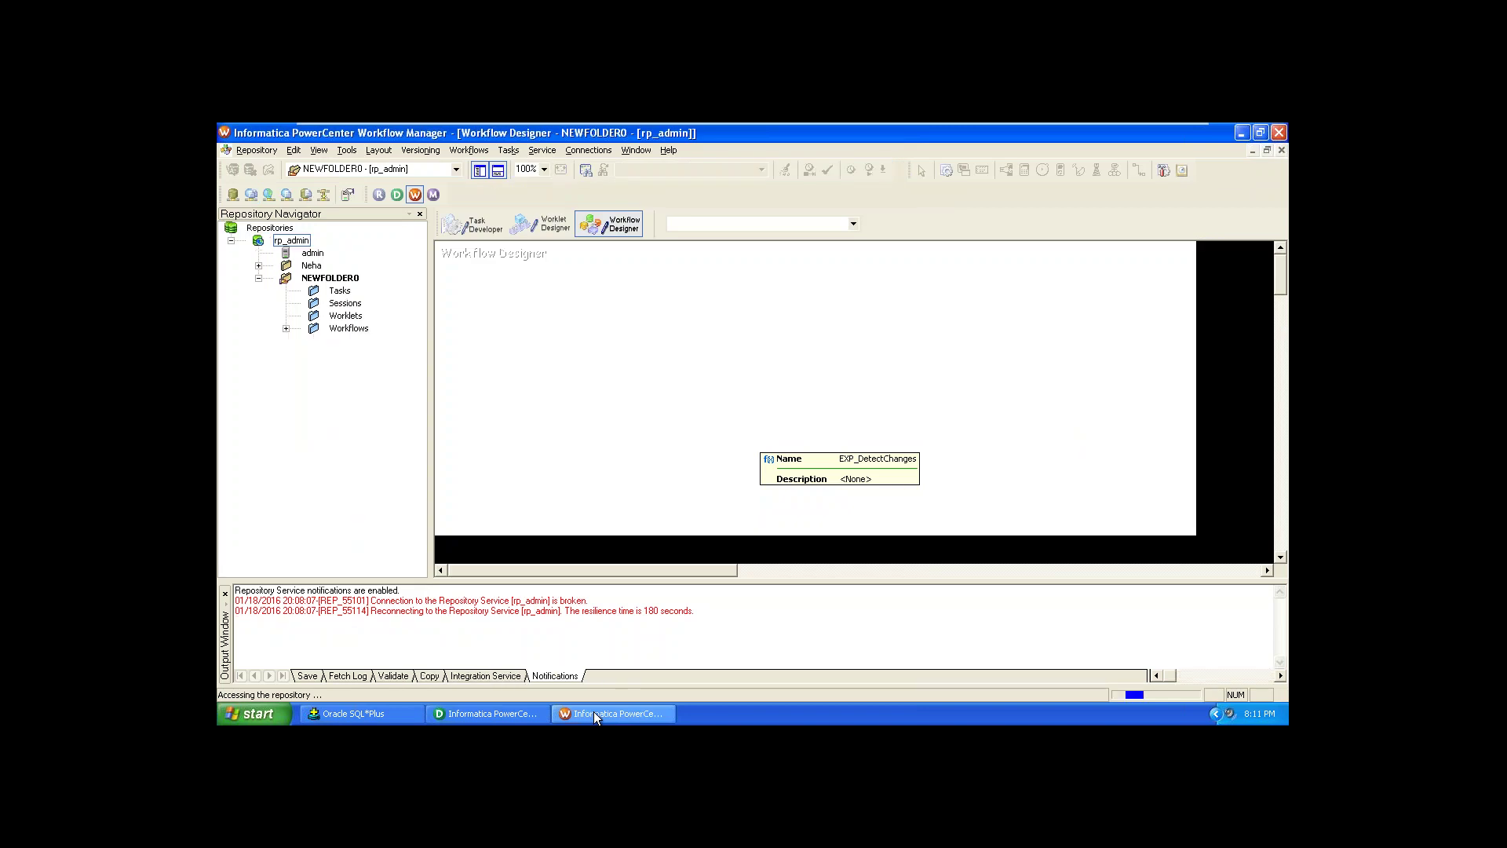
# Step: Activate the Designer window, then minimize it to reveal the desktop
pyautogui.click(524, 711)
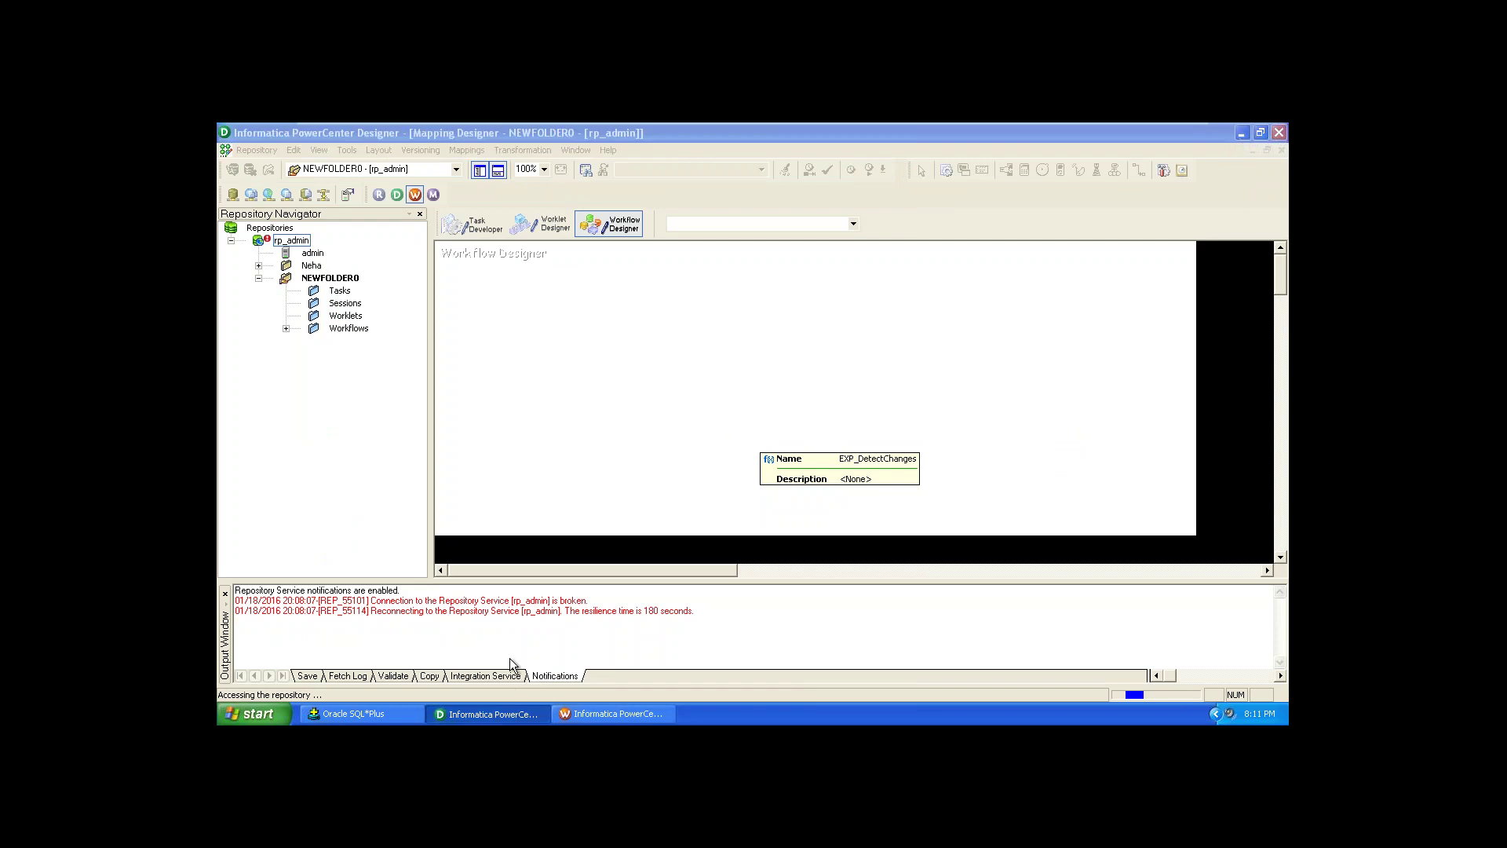
pyautogui.click(484, 713)
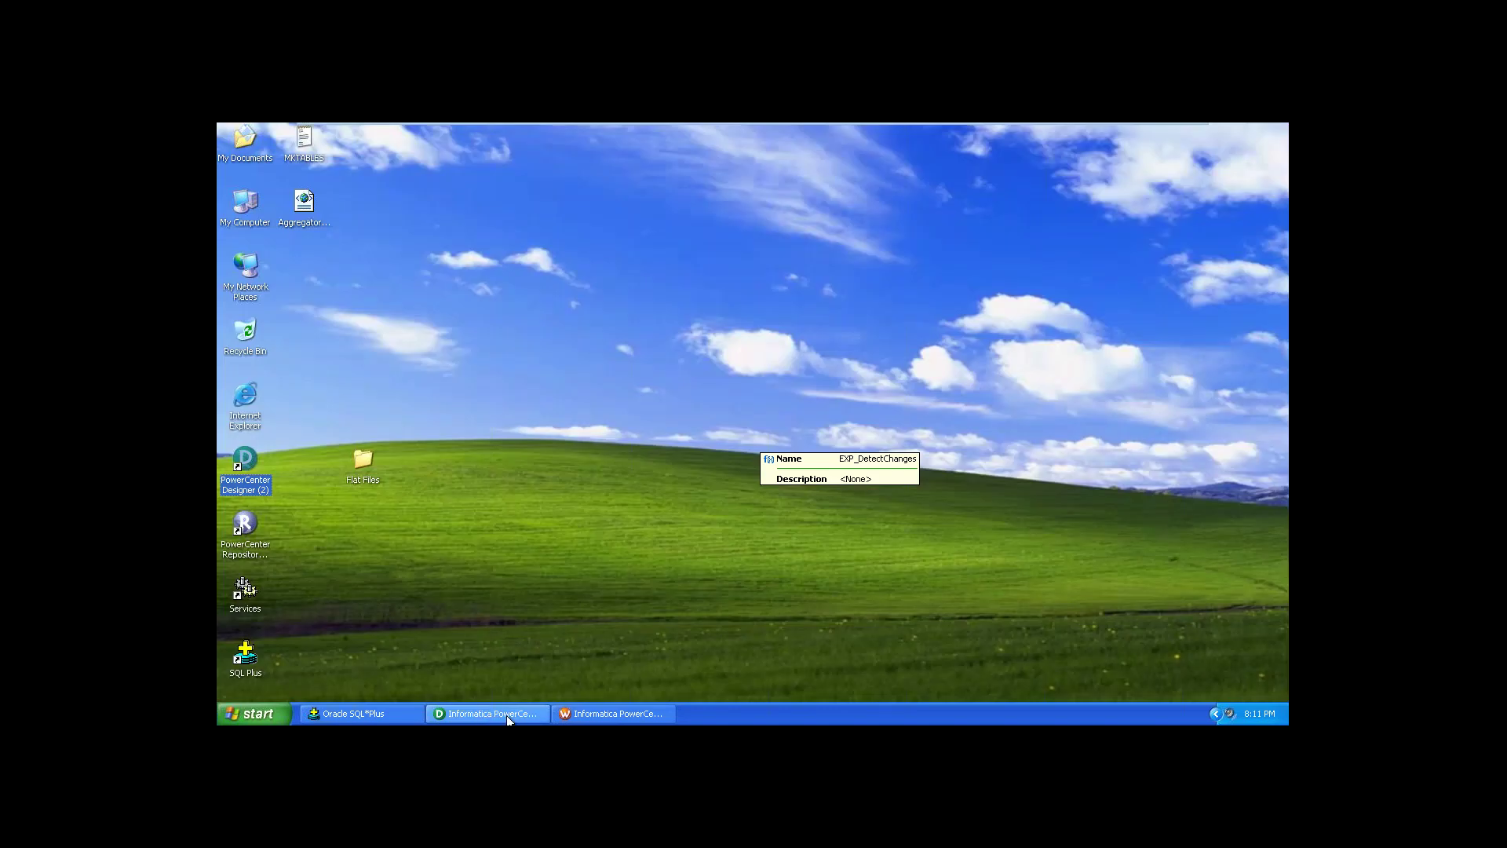
# Step: Restore the Designer and bring the rp_admin Connect to Repository login to the front
pyautogui.click(506, 715)
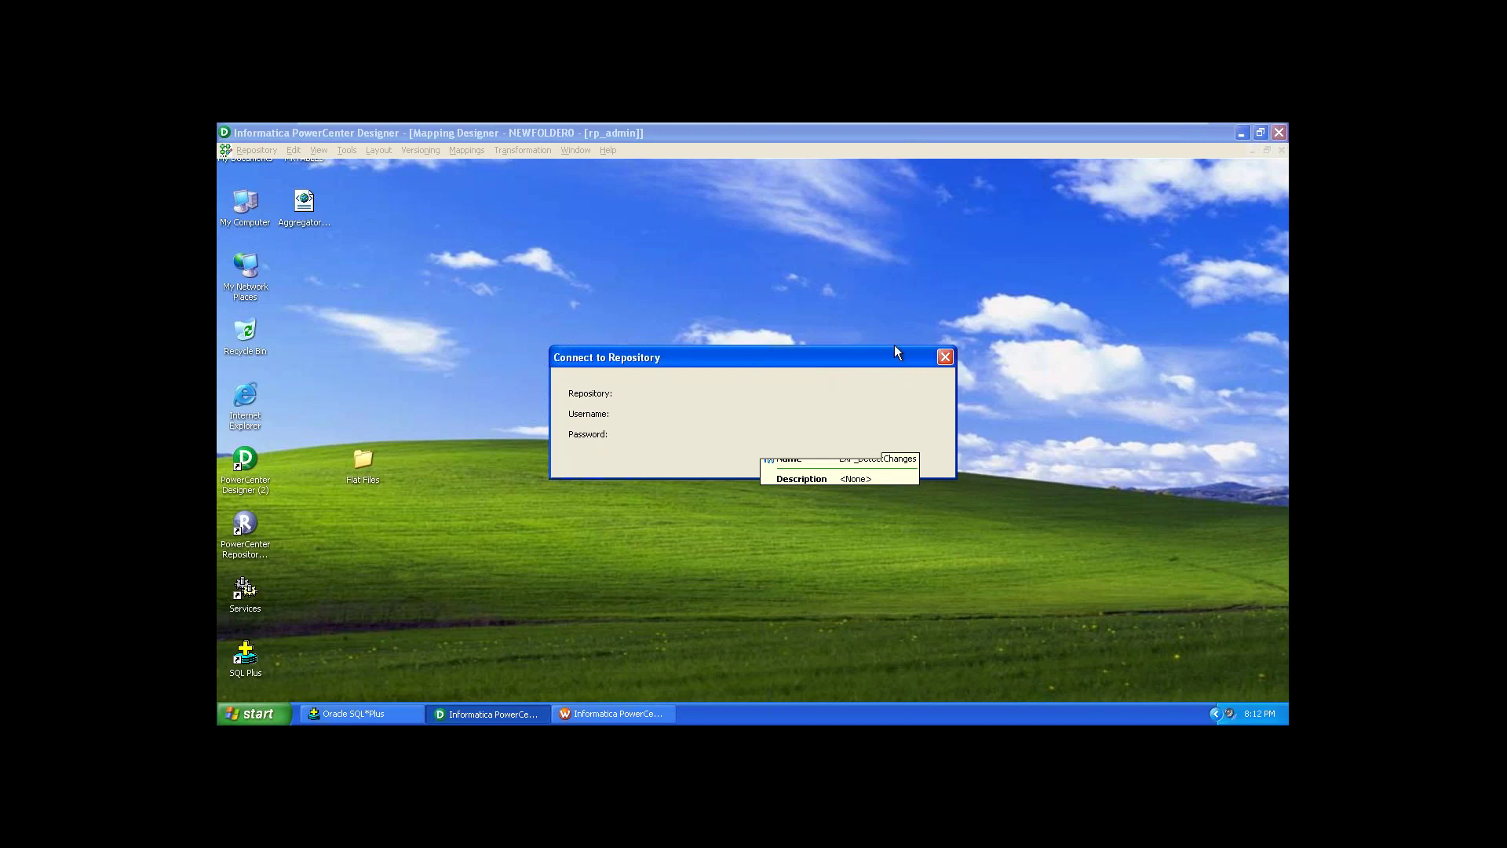
pyautogui.click(518, 715)
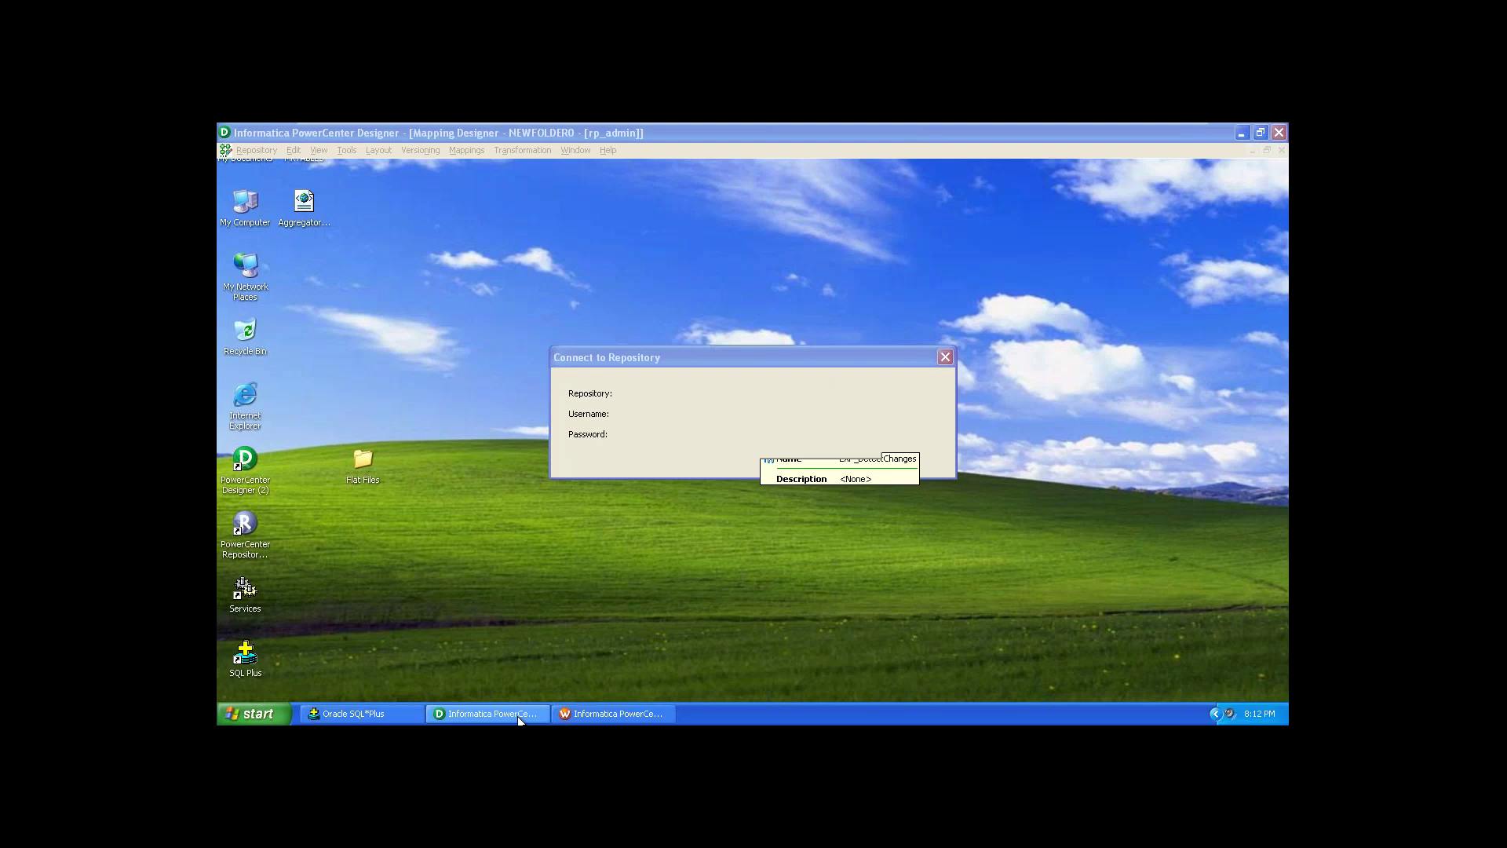
pyautogui.hotkey('alt', 'Tab')
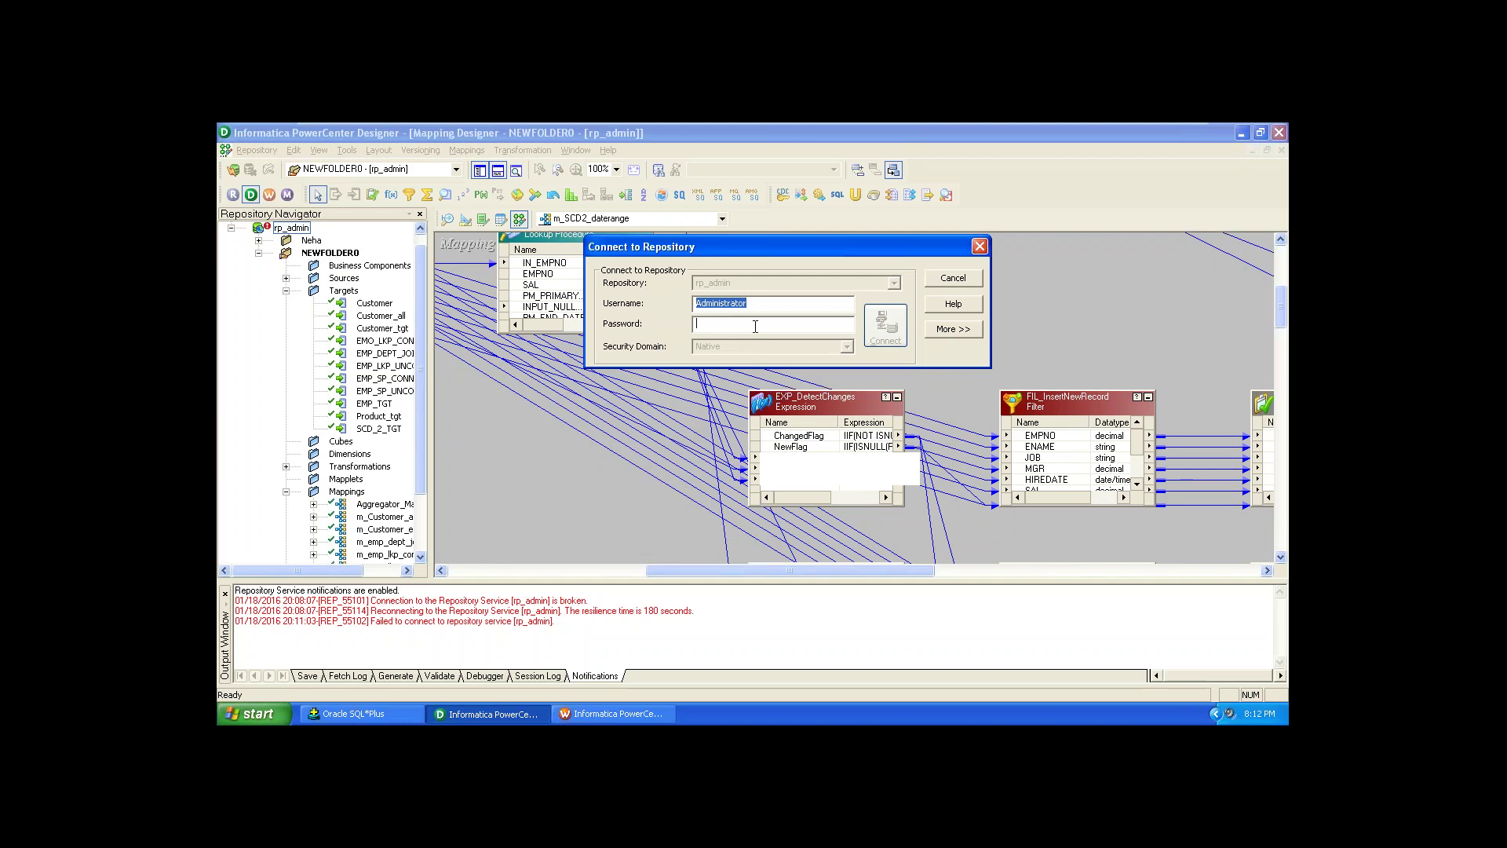
# Step: Enter the repository password and connect to rp_admin
pyautogui.write('**************')
pyautogui.click(885, 329)
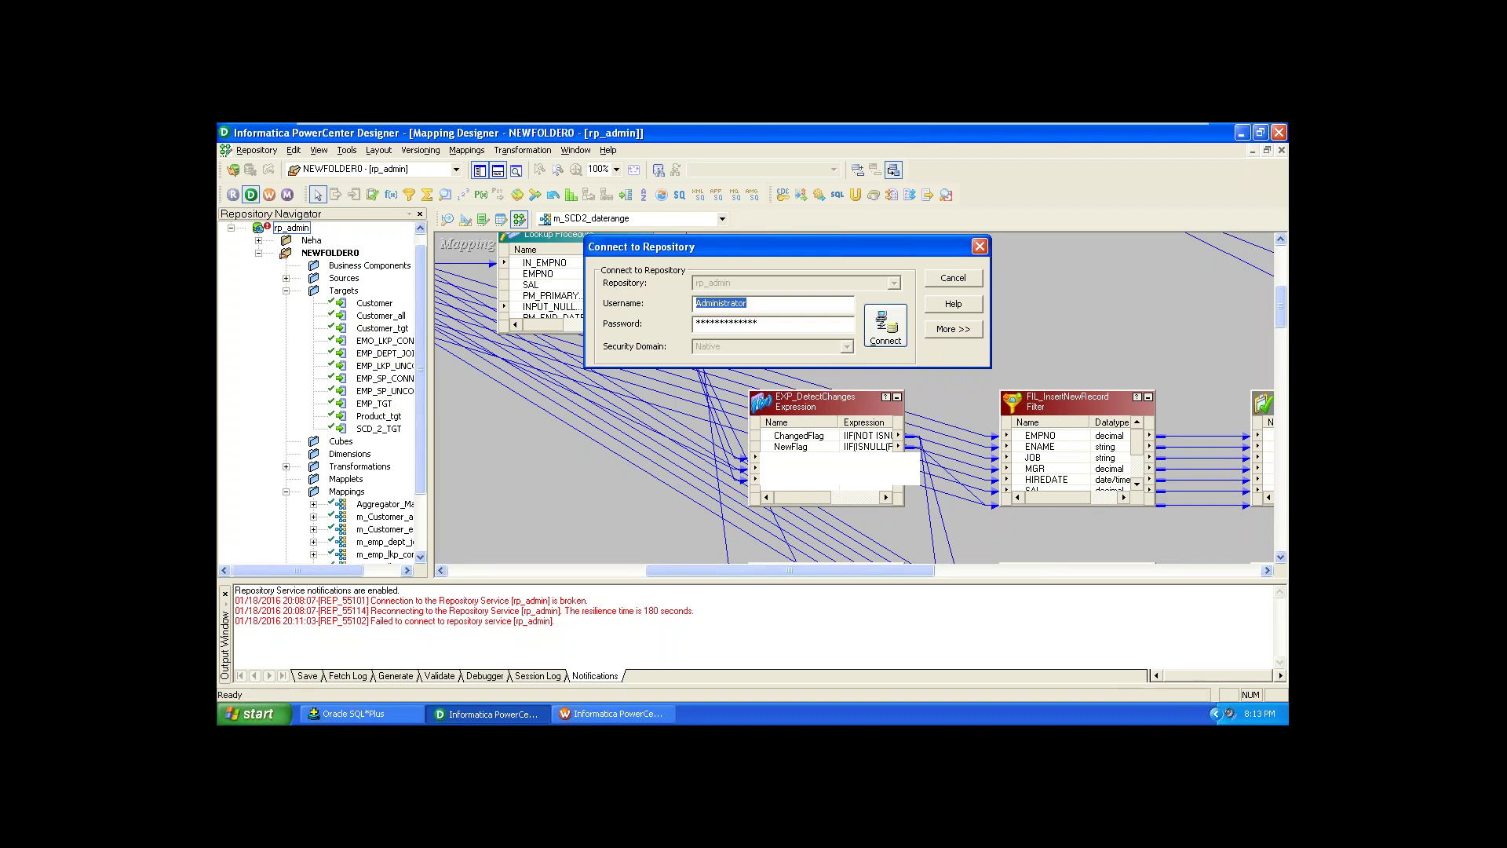
pyautogui.click(895, 340)
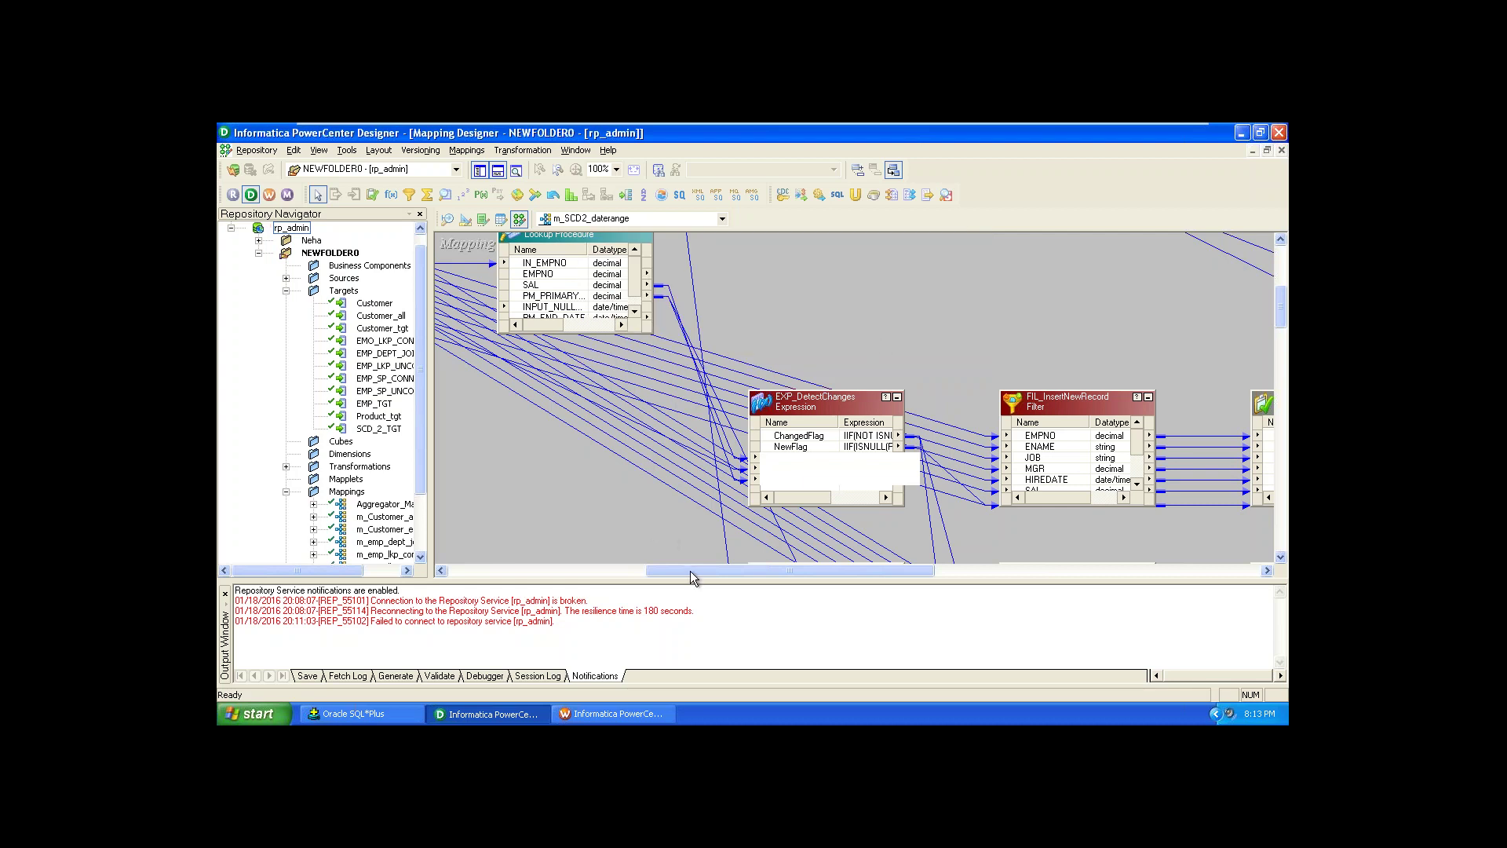
# Step: Shrink the output panel and adjust the scrollbars to enlarge the mapping area
pyautogui.moveTo(694, 577); pyautogui.dragTo(841, 554)
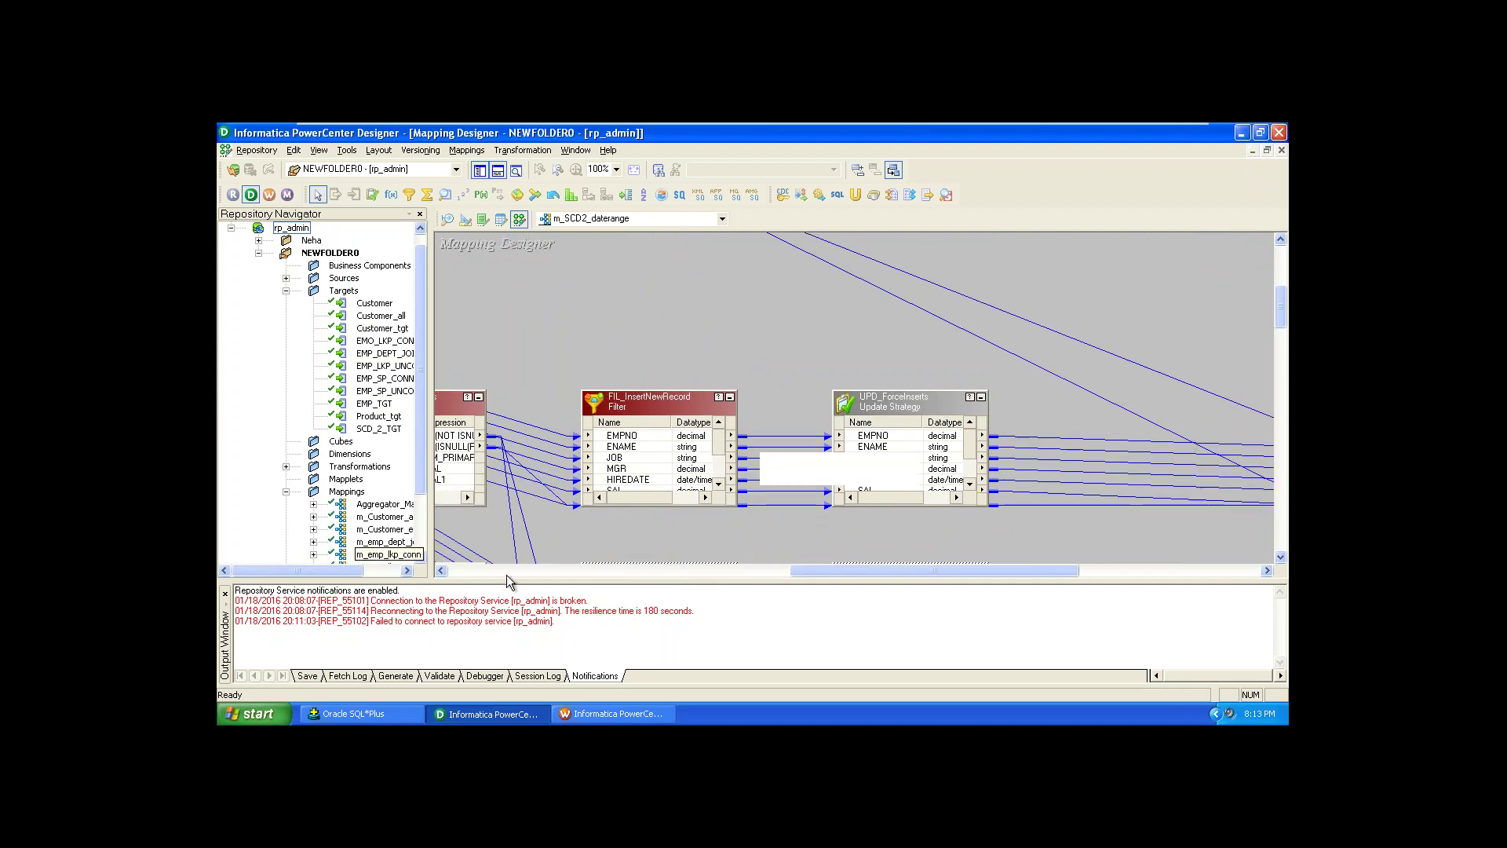
pyautogui.moveTo(507, 581); pyautogui.dragTo(516, 628)
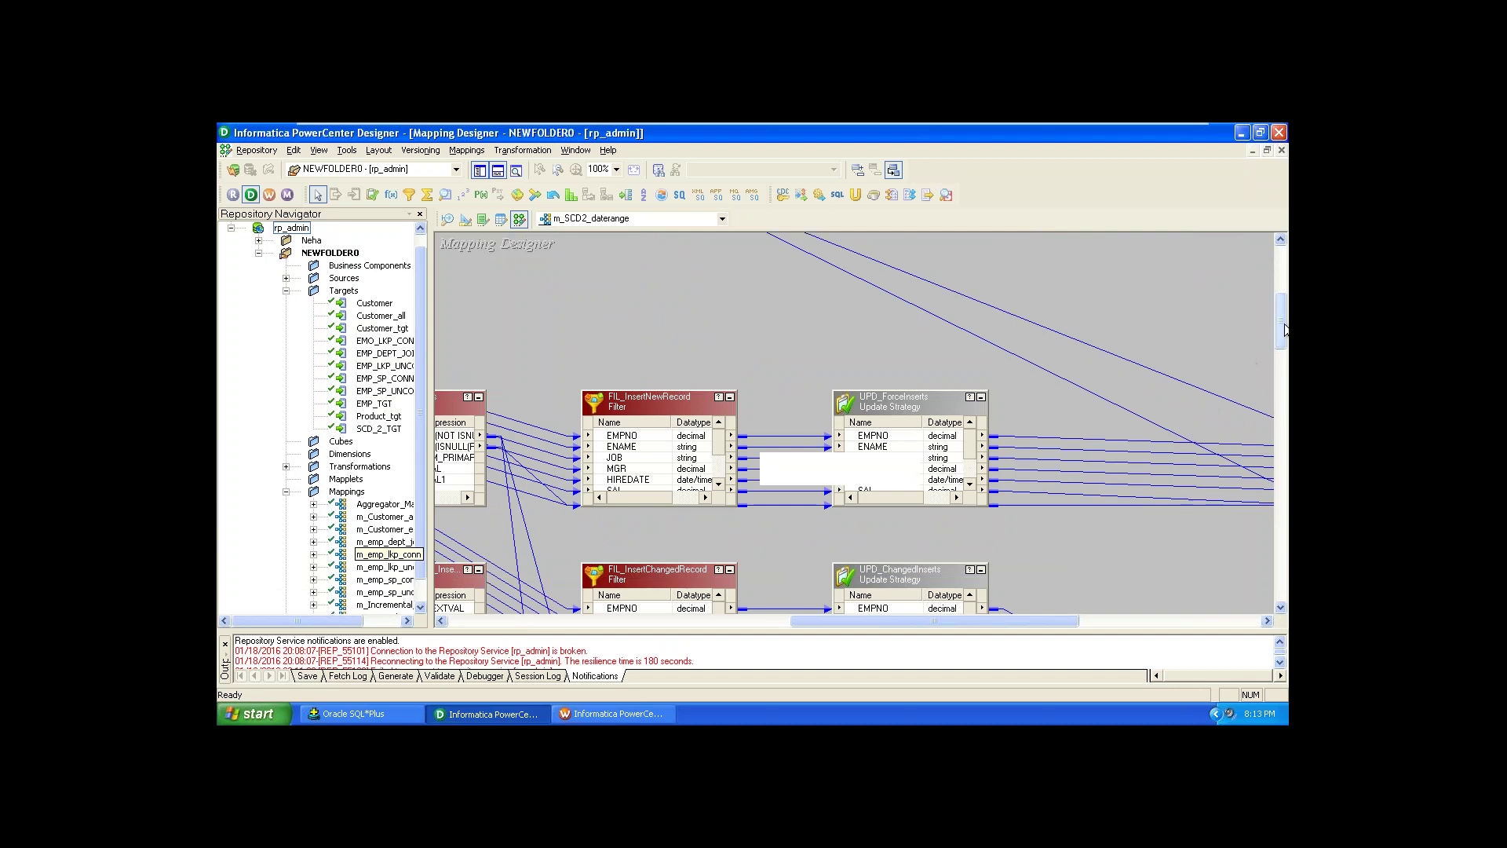
pyautogui.moveTo(1285, 330); pyautogui.dragTo(1285, 345)
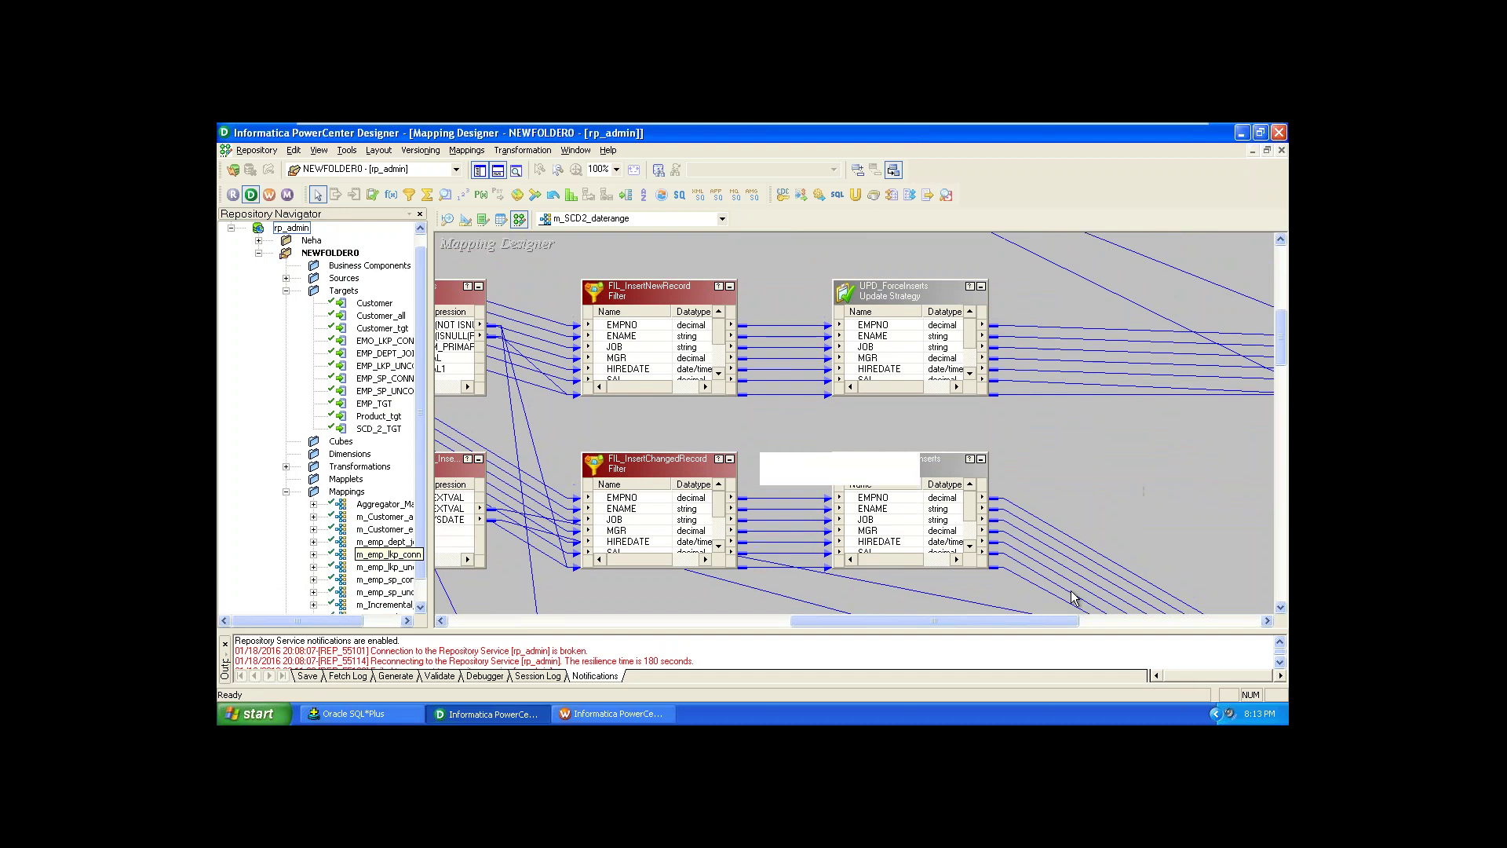
pyautogui.moveTo(1026, 626)
pyautogui.mouseDown()
pyautogui.moveTo(1119, 628)
pyautogui.moveTo(1028, 642)
pyautogui.mouseUp()
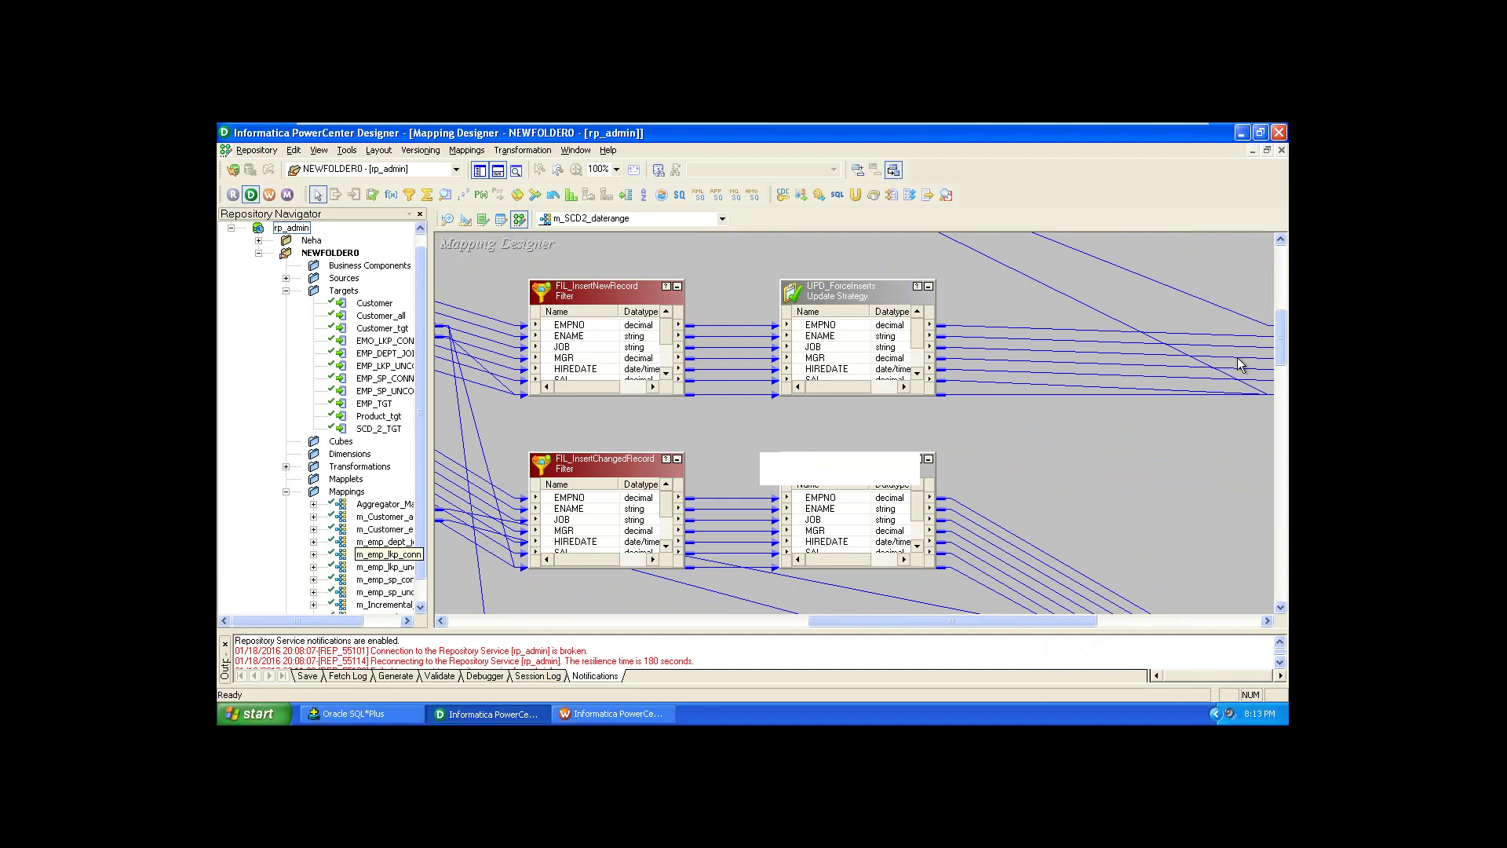
pyautogui.moveTo(1288, 324); pyautogui.dragTo(1288, 257)
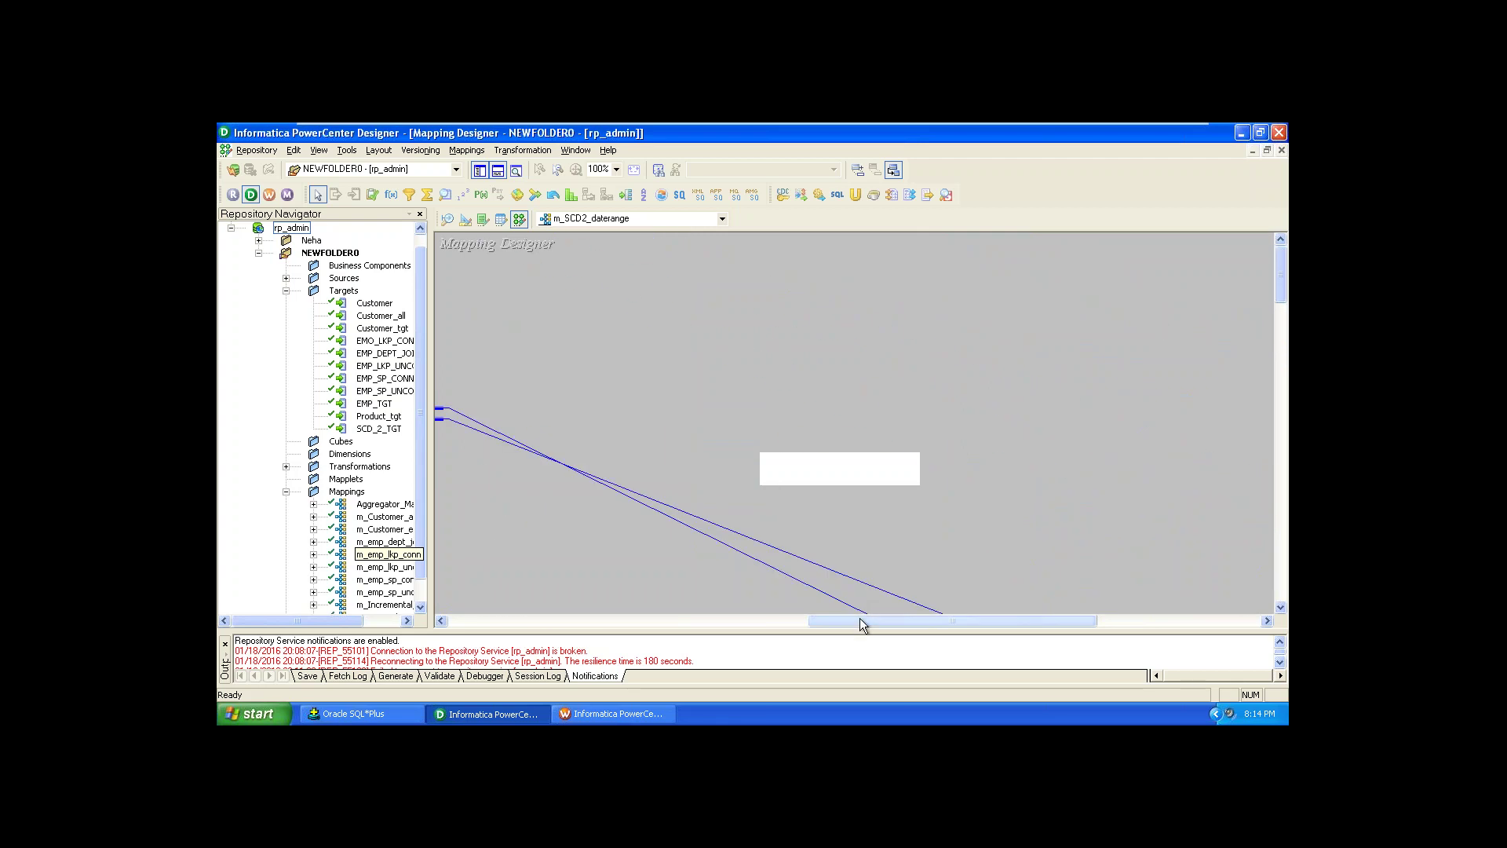
pyautogui.moveTo(861, 620); pyautogui.dragTo(676, 697)
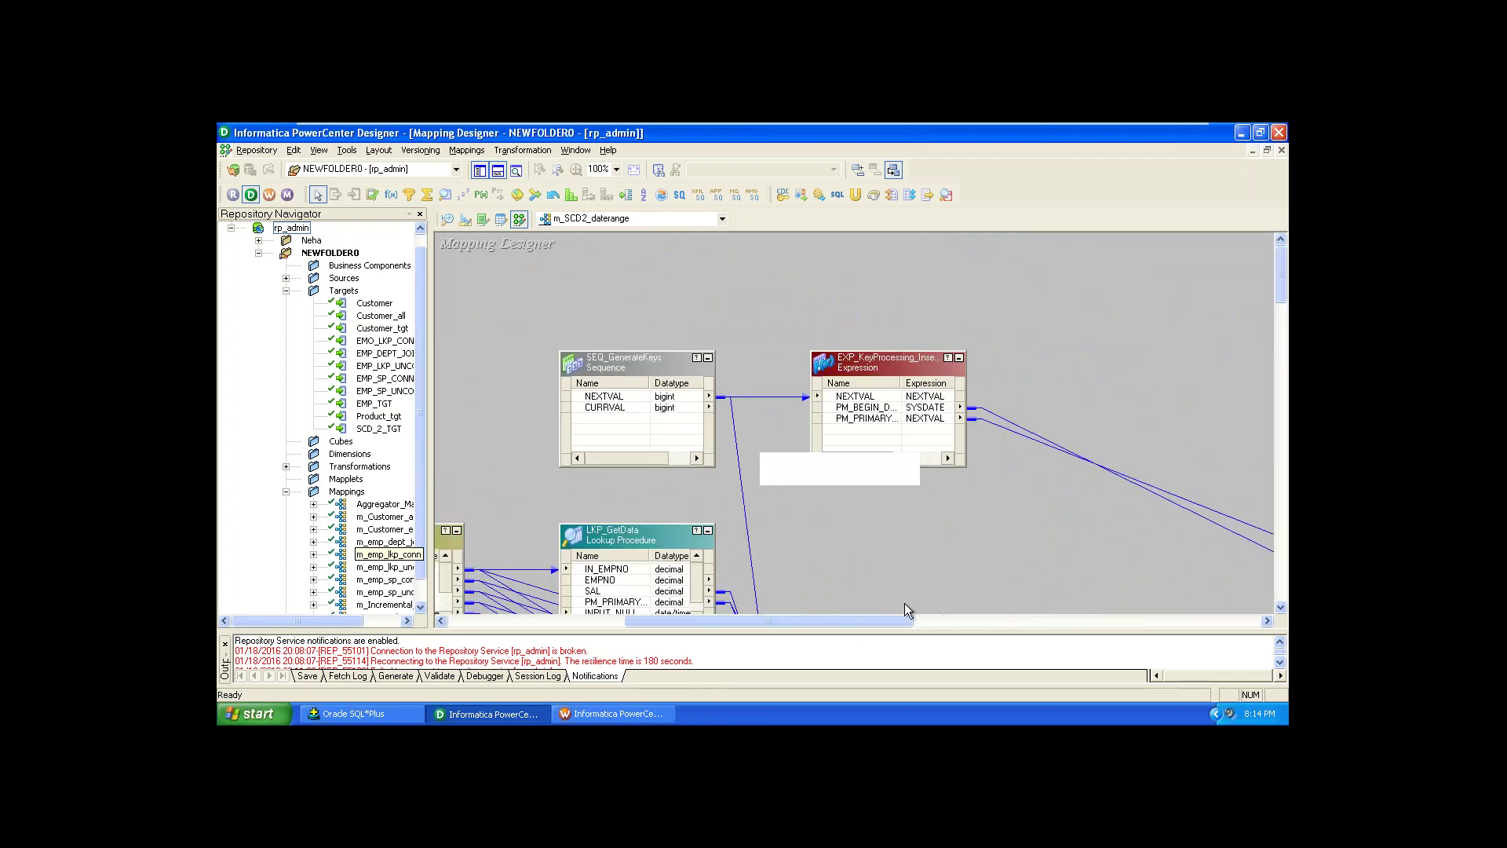
# Step: Scroll down the mapping to view the lookup and changed-record filter transformations
pyautogui.click(1281, 608)
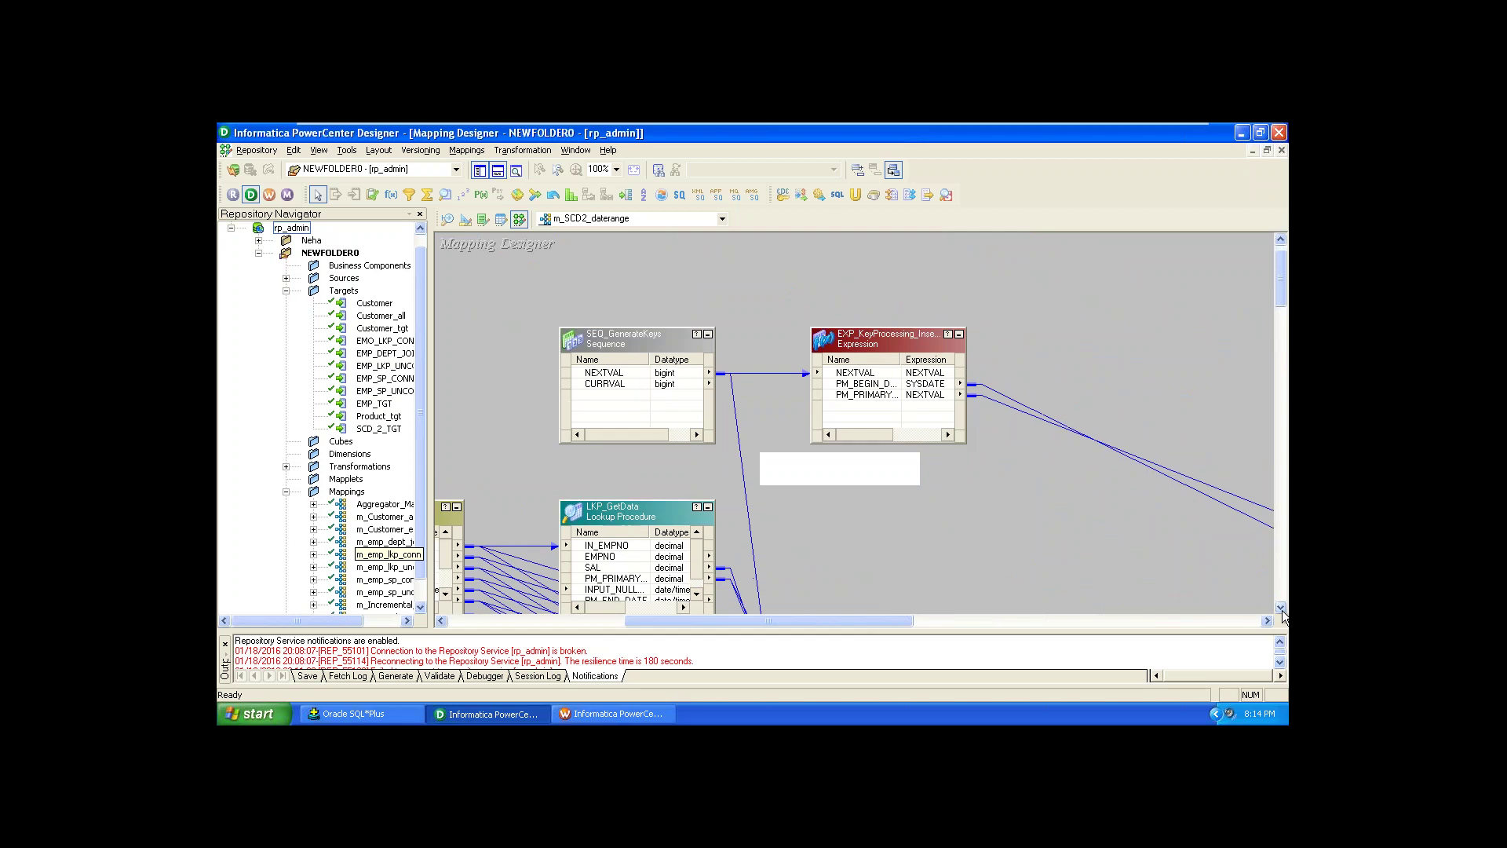
pyautogui.click(1281, 608)
pyautogui.click(1280, 607)
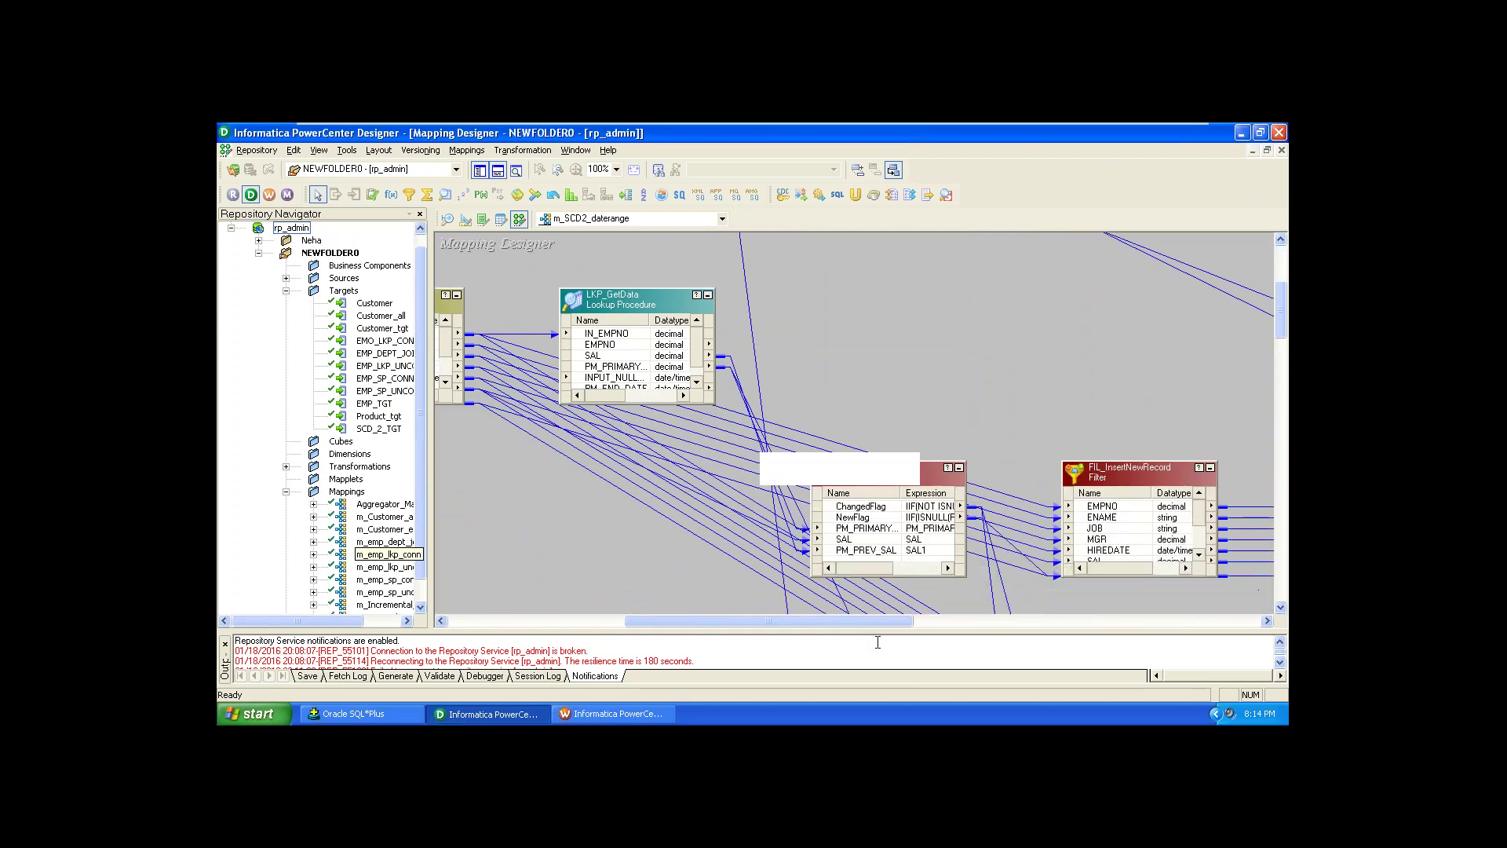
pyautogui.moveTo(874, 624); pyautogui.dragTo(905, 623)
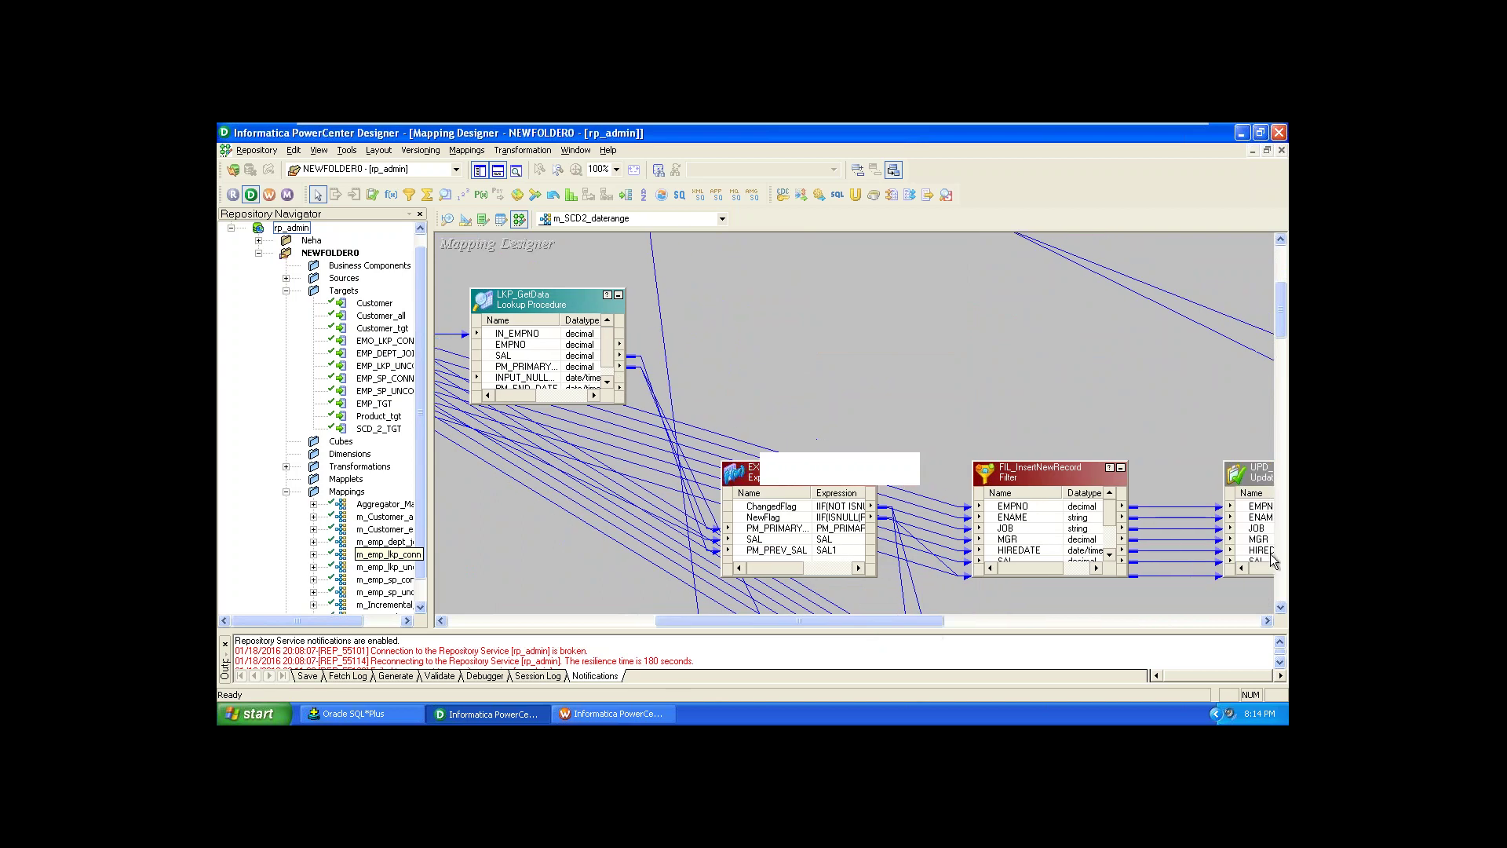
pyautogui.click(1280, 607)
pyautogui.click(1281, 607)
pyautogui.click(1280, 607)
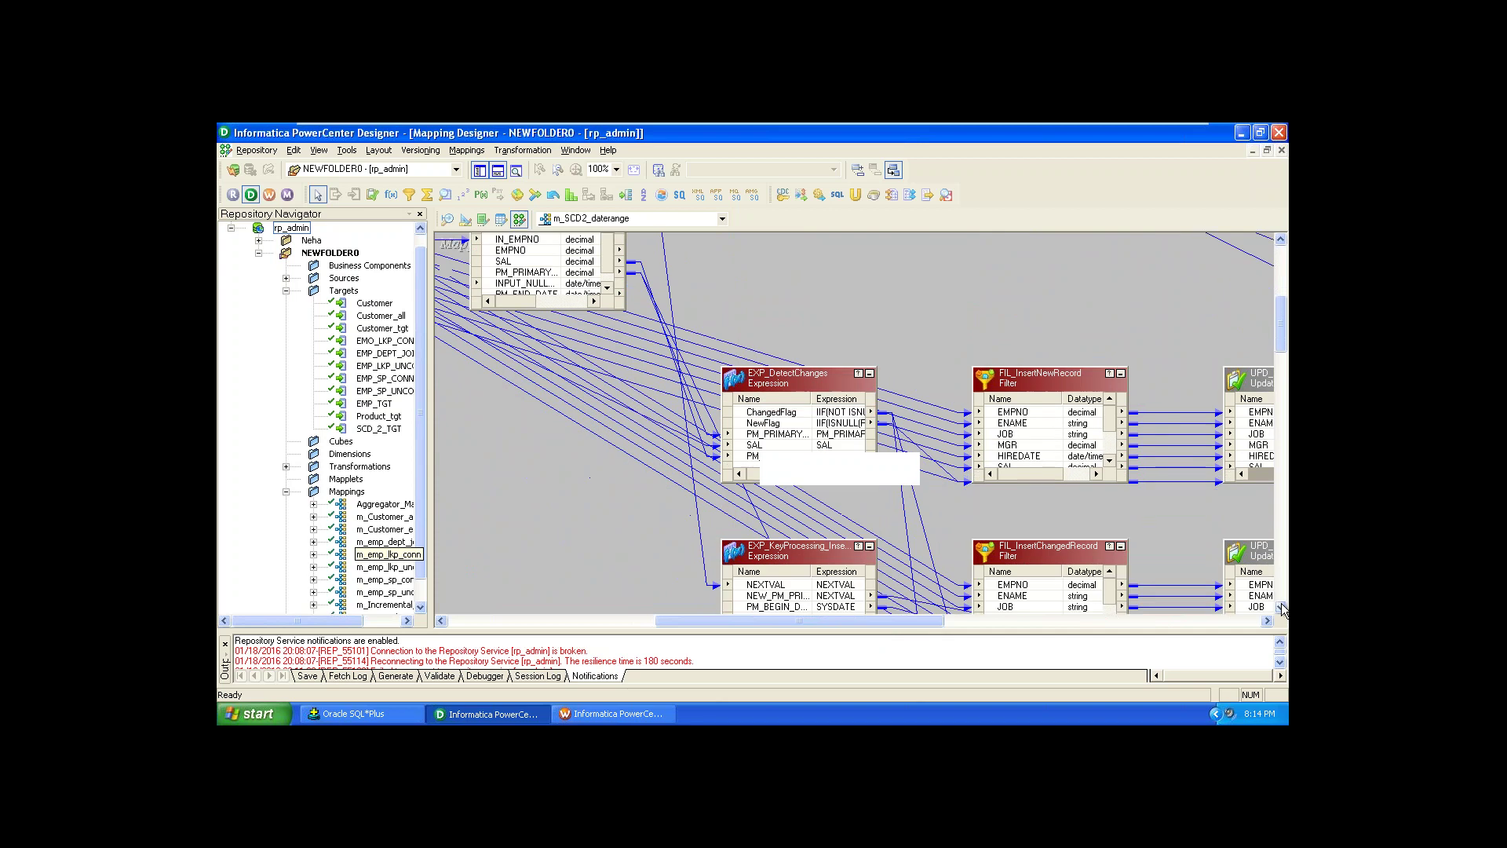
pyautogui.click(1280, 607)
pyautogui.click(1281, 607)
pyautogui.click(1280, 606)
pyautogui.moveTo(916, 626); pyautogui.dragTo(997, 626)
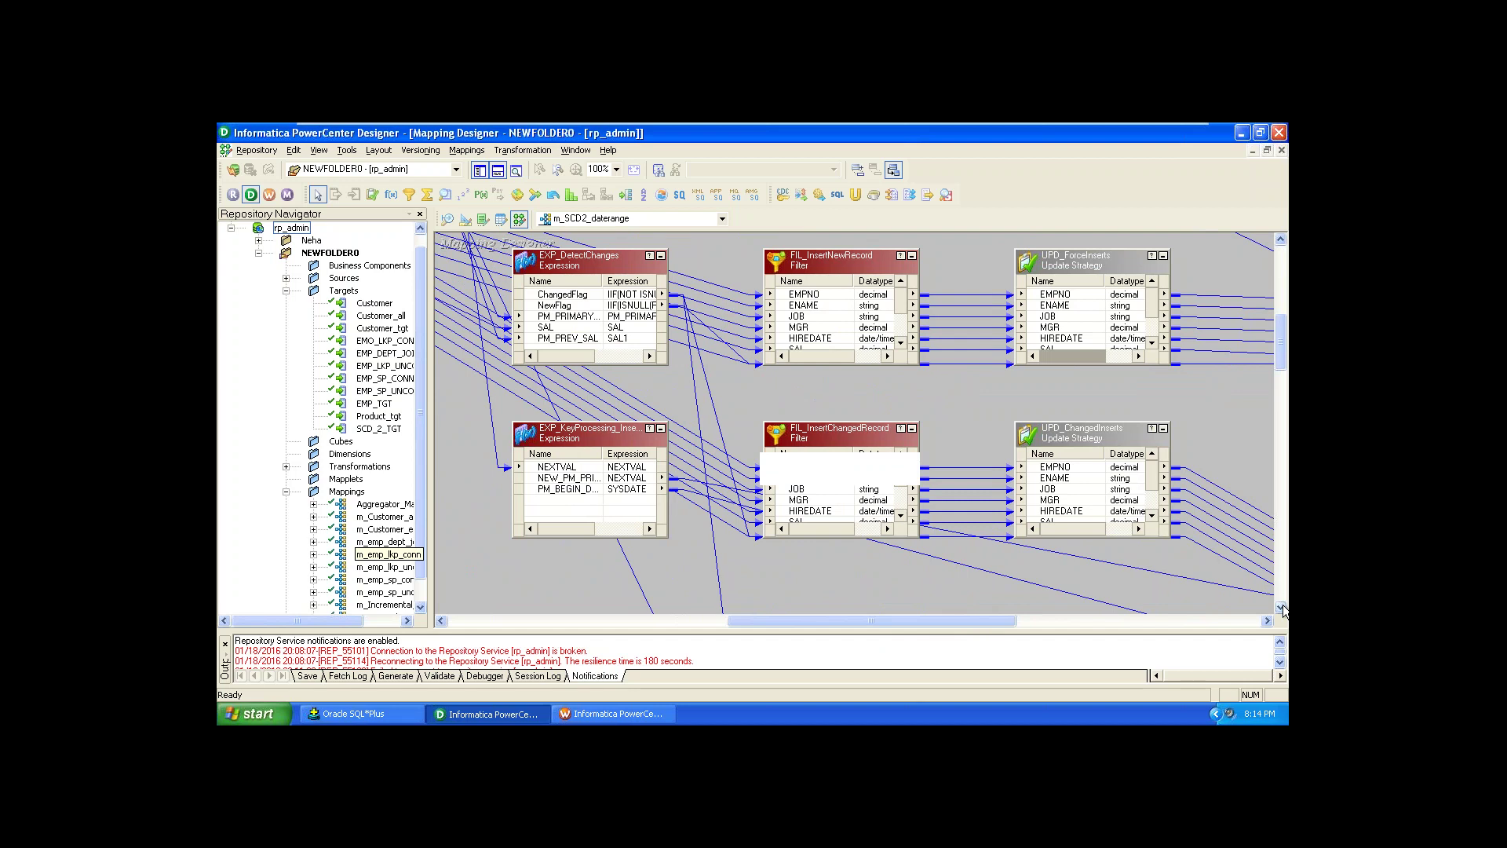
# Step: Reveal FIL_UpdateChangedRec and UPD_ChangedUpdate, then save the mapping to the repository
pyautogui.click(1280, 606)
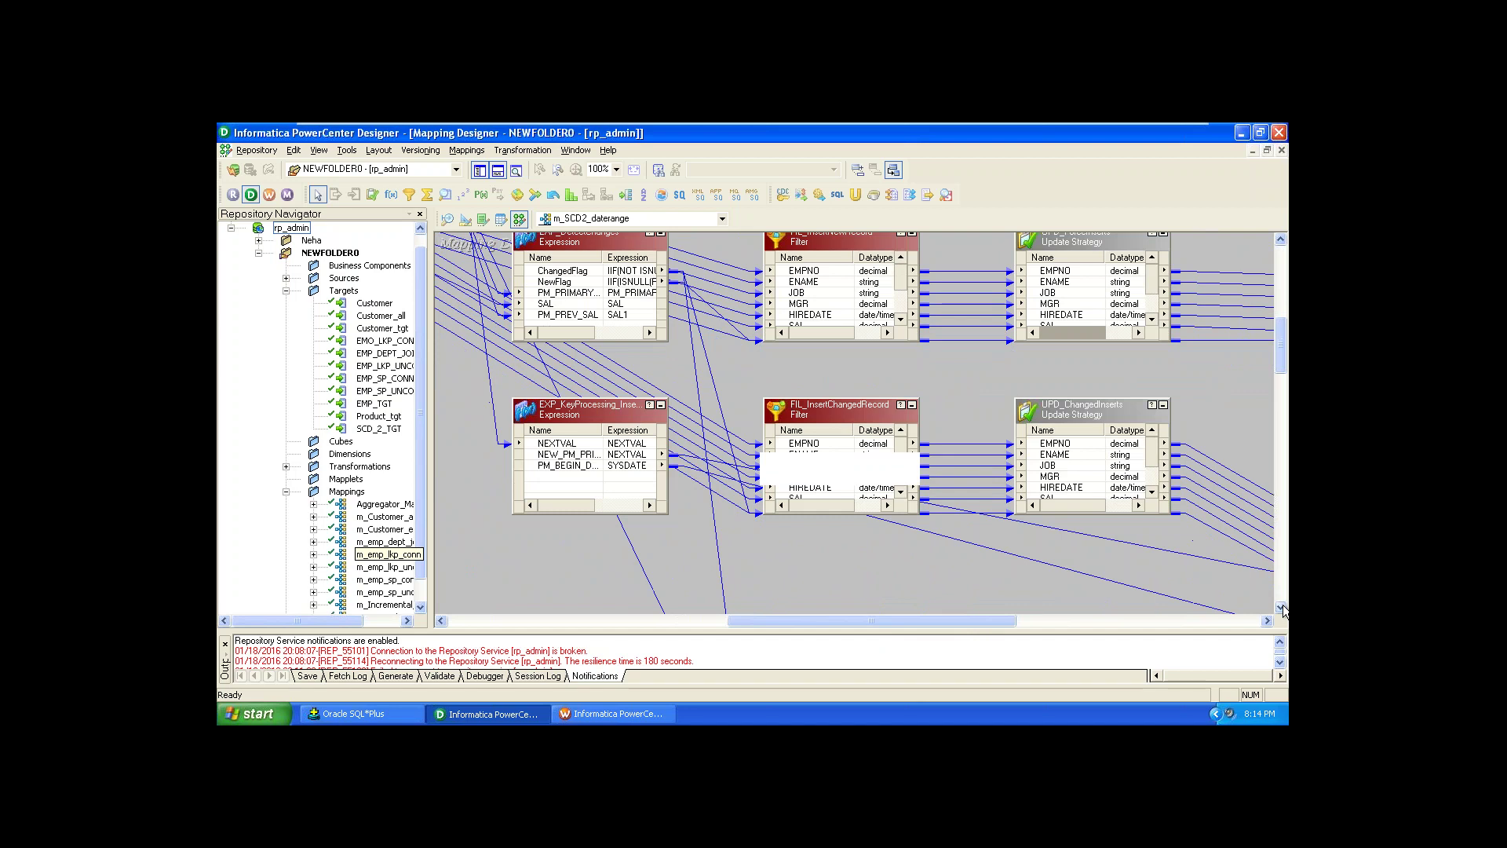
pyautogui.click(1281, 607)
pyautogui.click(1280, 607)
pyautogui.moveTo(1281, 607); pyautogui.dragTo(1280, 607)
pyautogui.click(1280, 607)
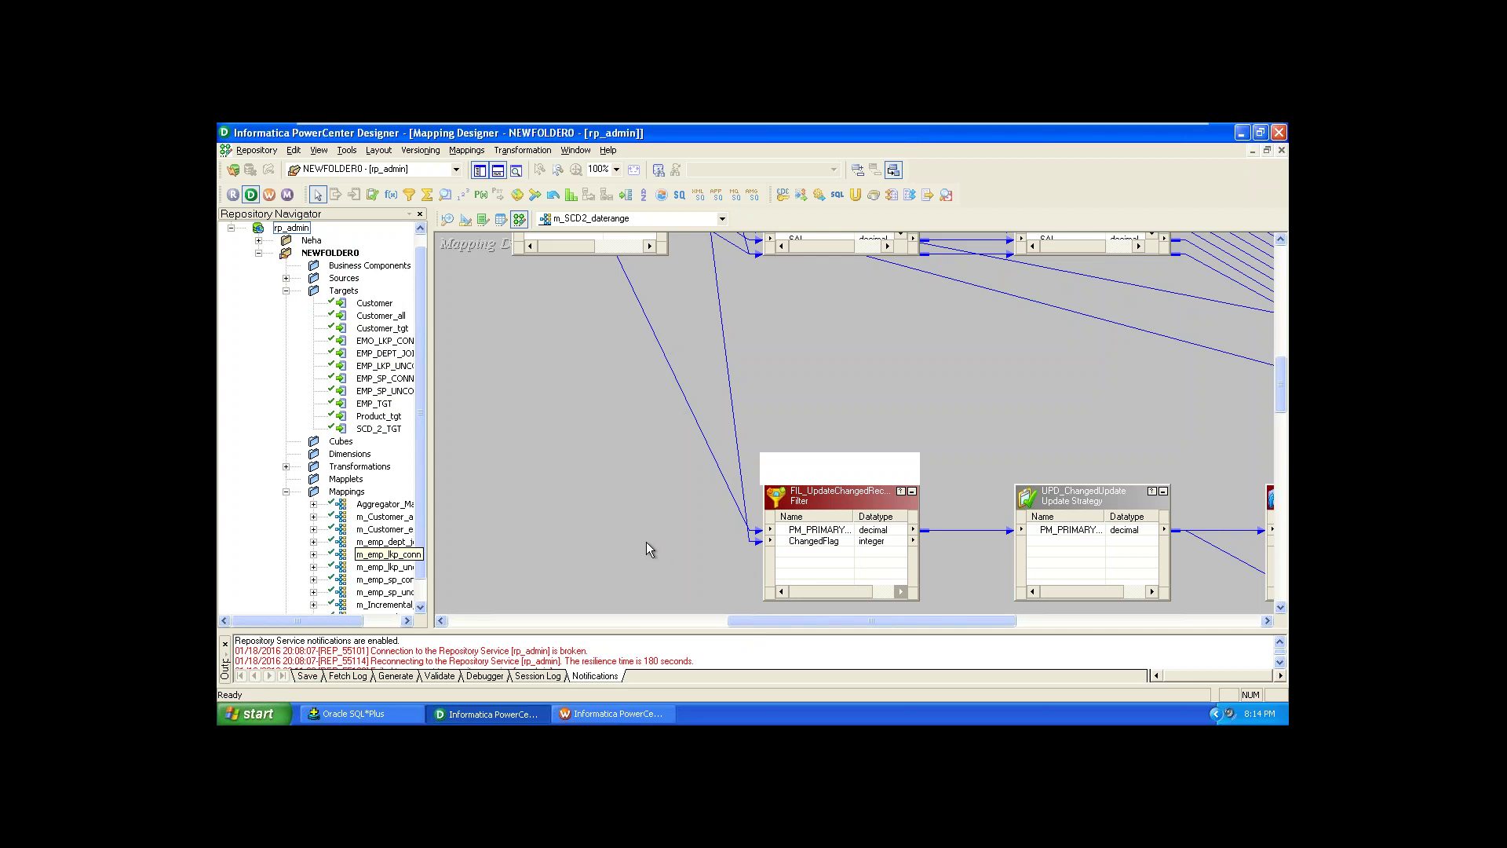
pyautogui.hotkey('ctrl', 's')
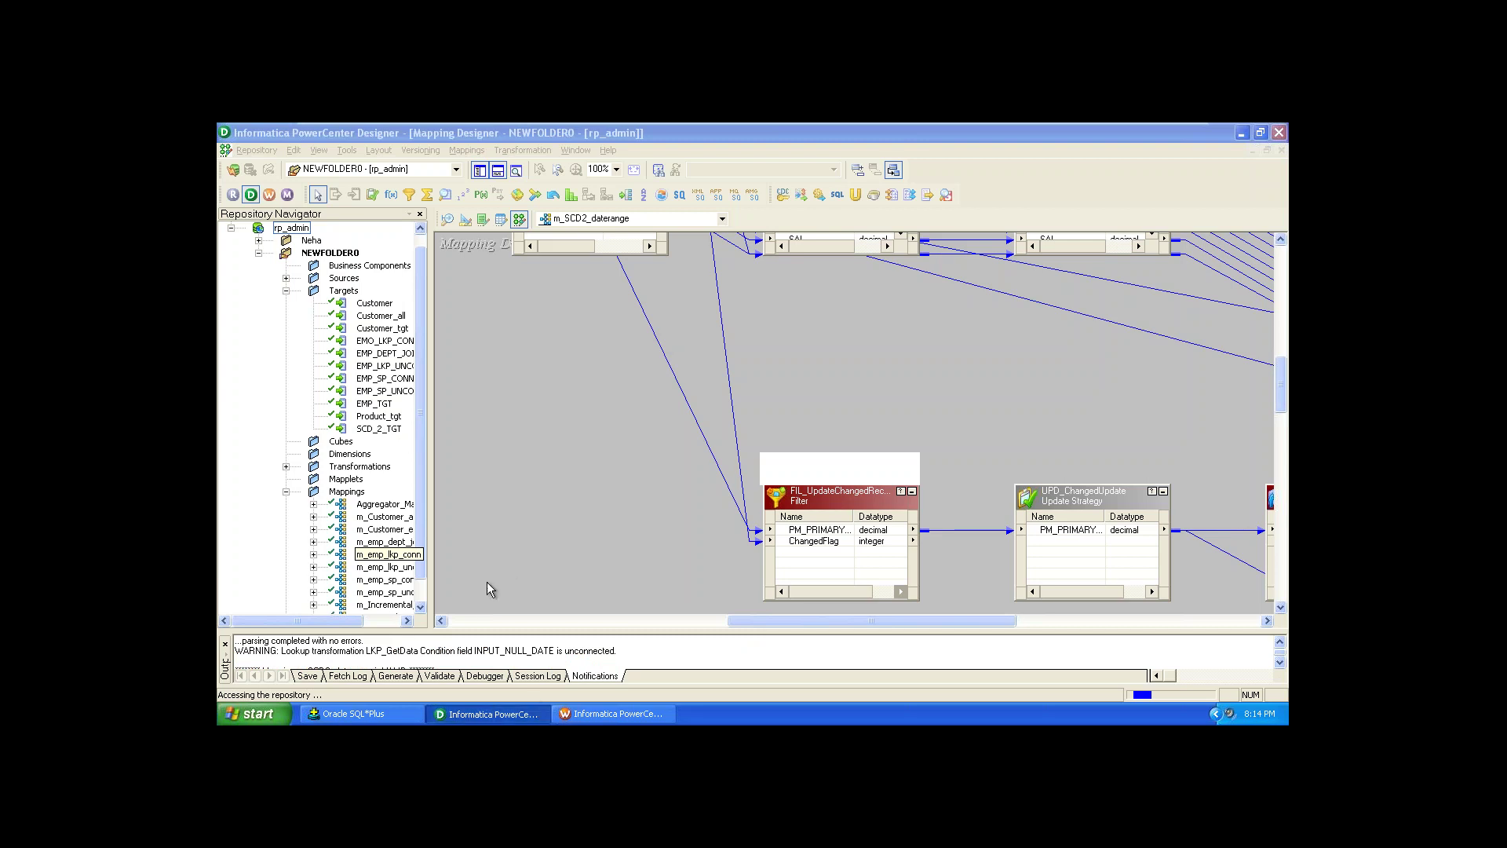
pyautogui.click(402, 714)
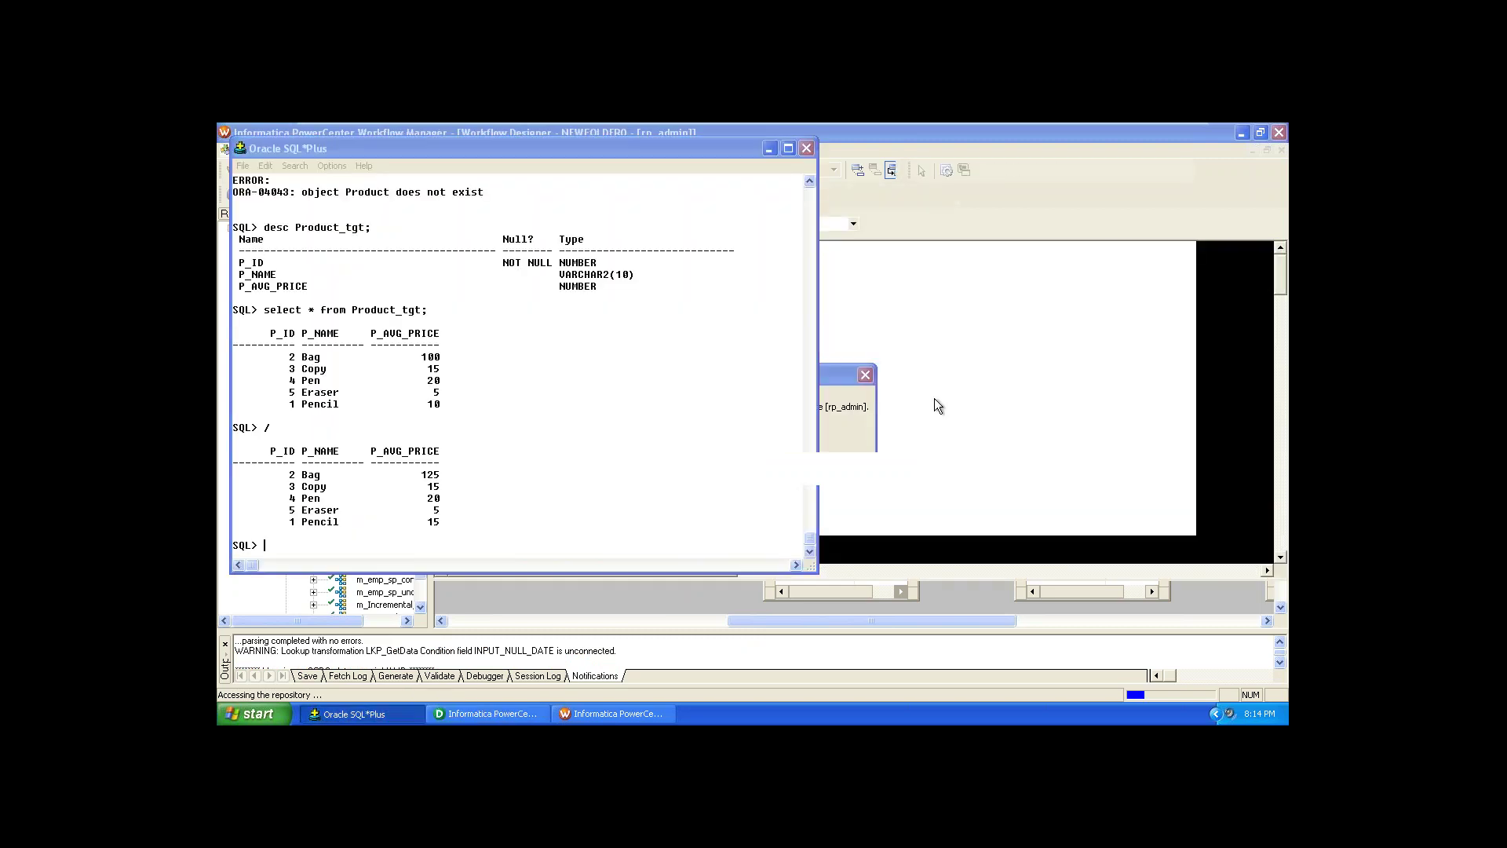
# Step: Dismiss the connection error and reconnect to rp_admin with the pasted password, then return to SQL*Plus
pyautogui.click(851, 379)
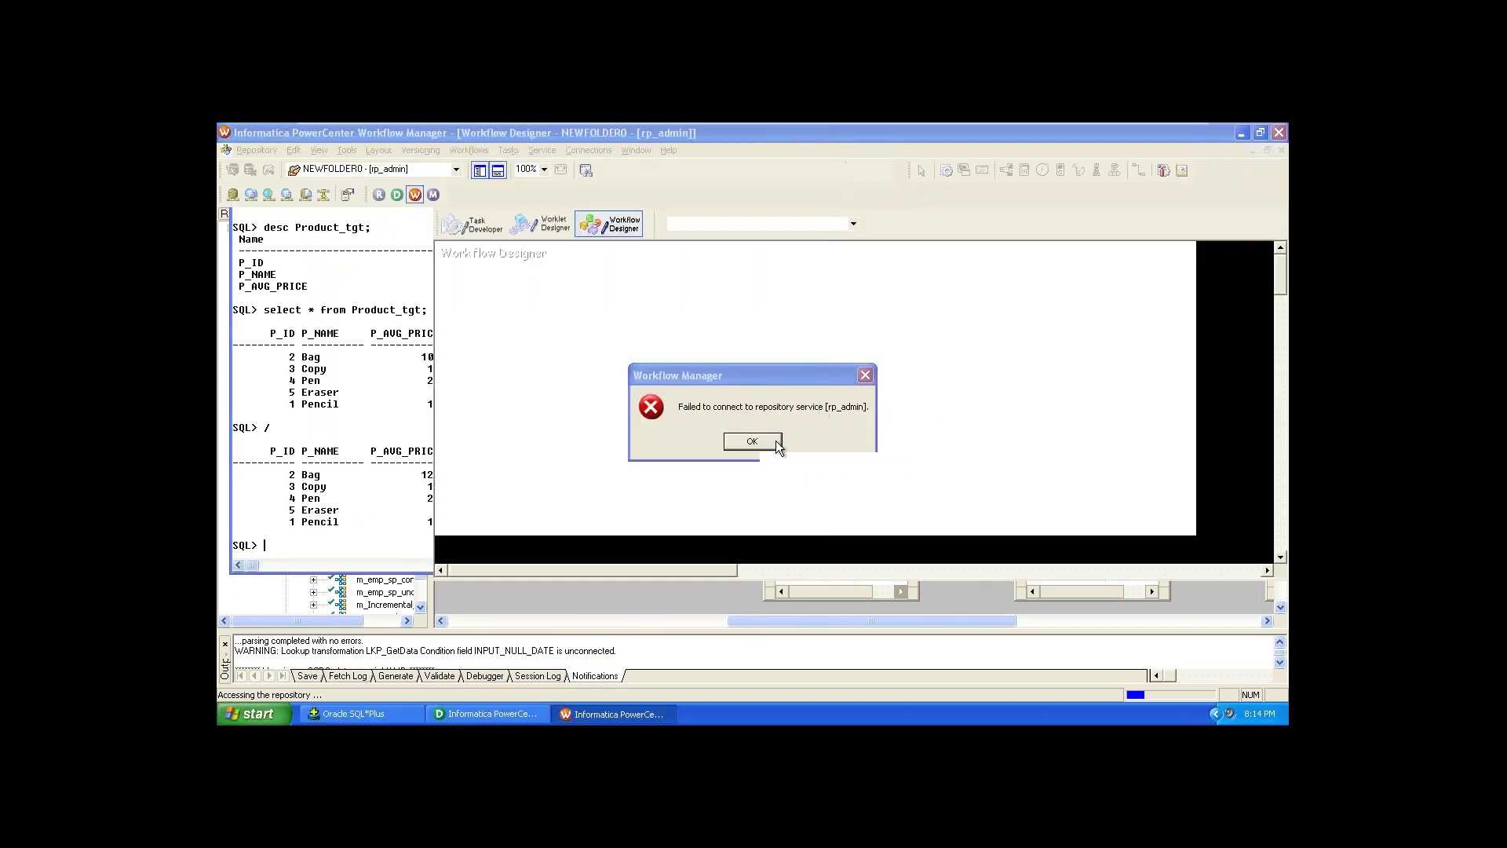
pyautogui.click(752, 442)
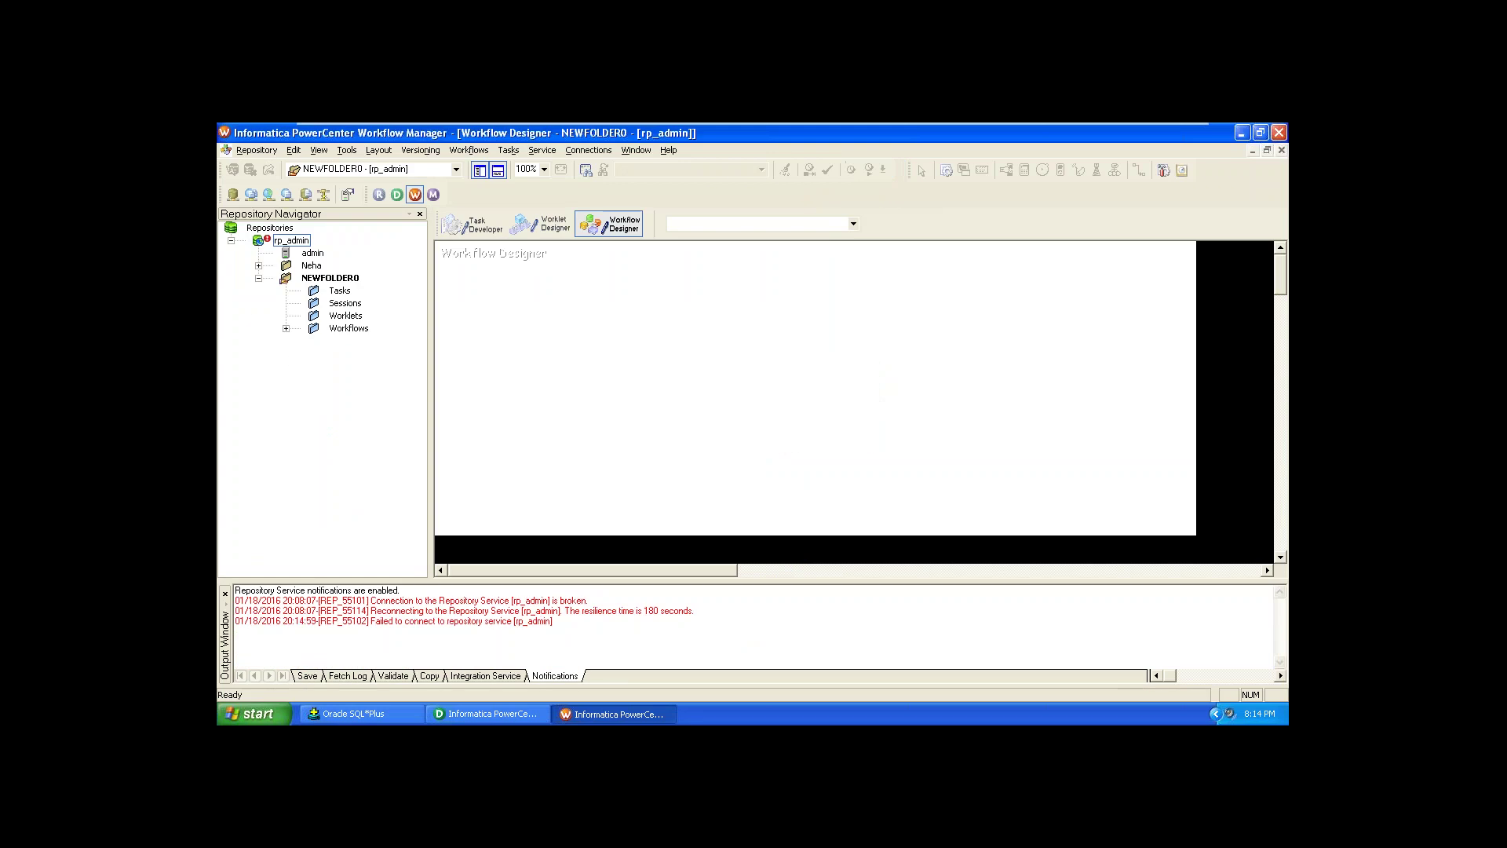
pyautogui.click(299, 242)
pyautogui.rightClick(300, 244)
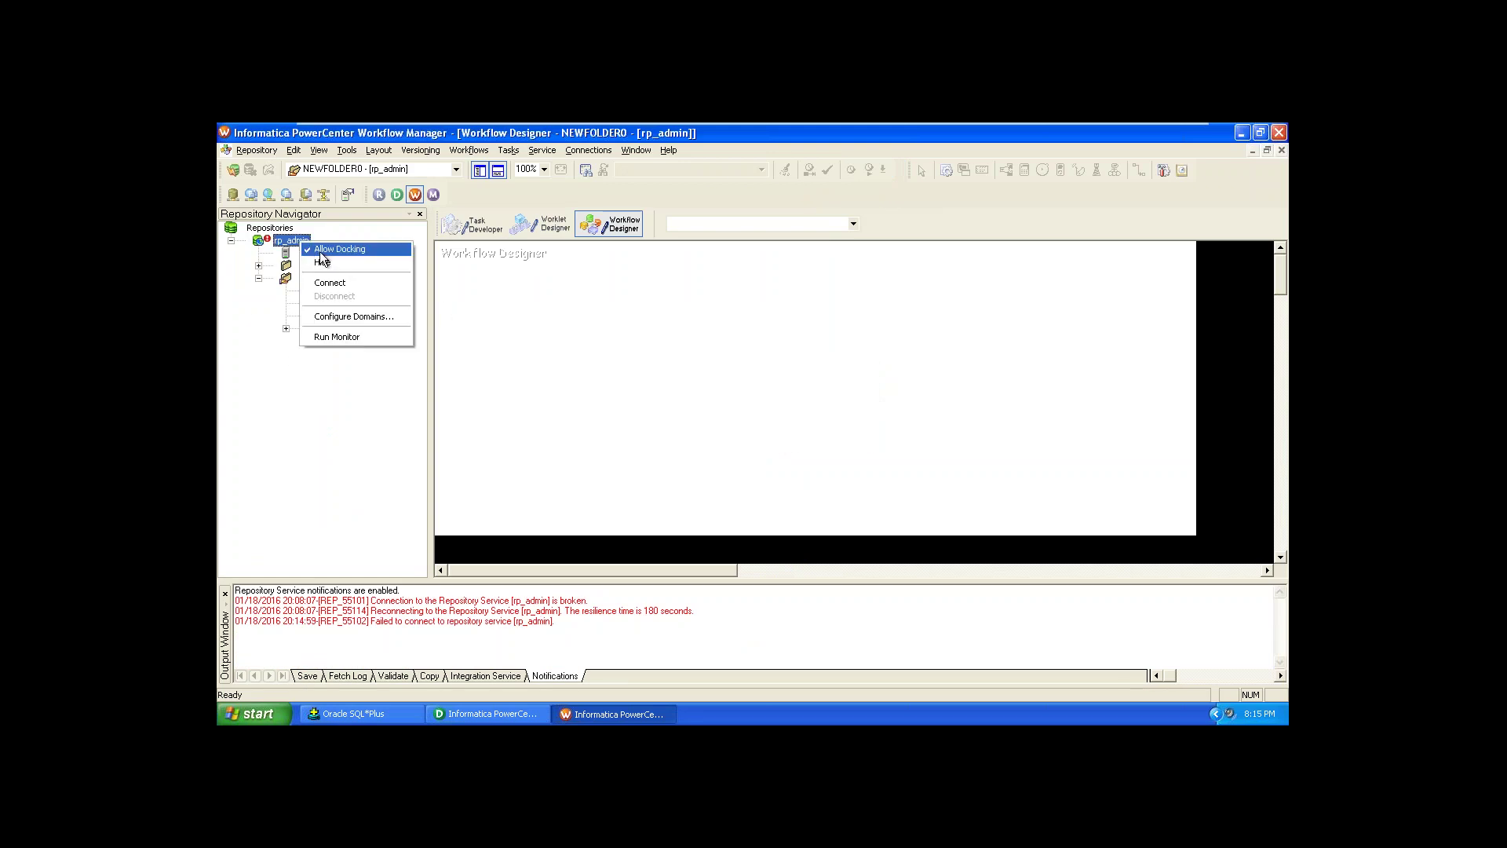
pyautogui.click(328, 284)
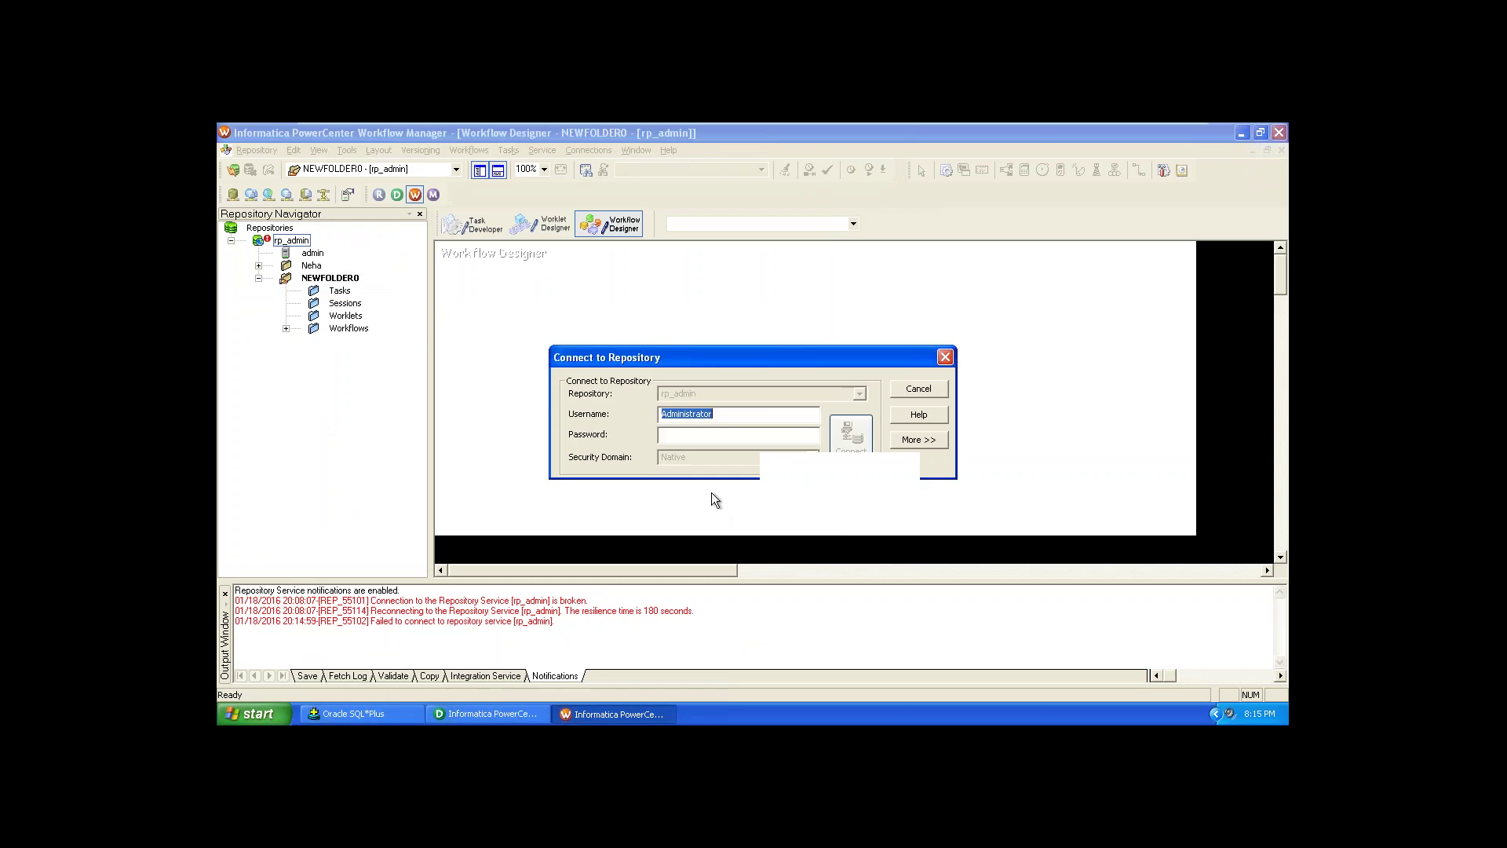
pyautogui.click(717, 436)
pyautogui.hotkey('ctrl', 'v')
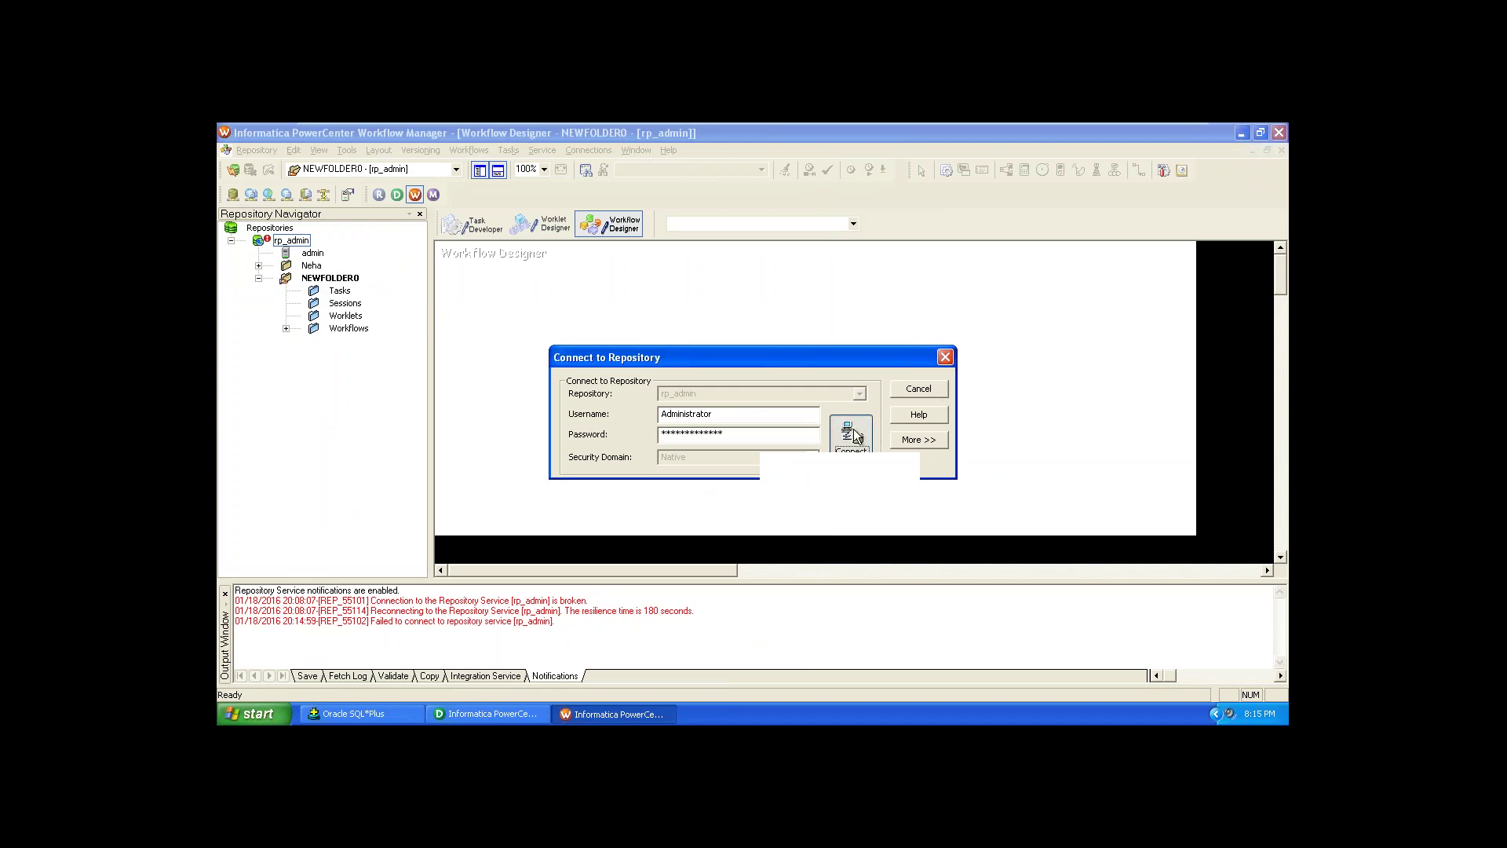
pyautogui.click(853, 436)
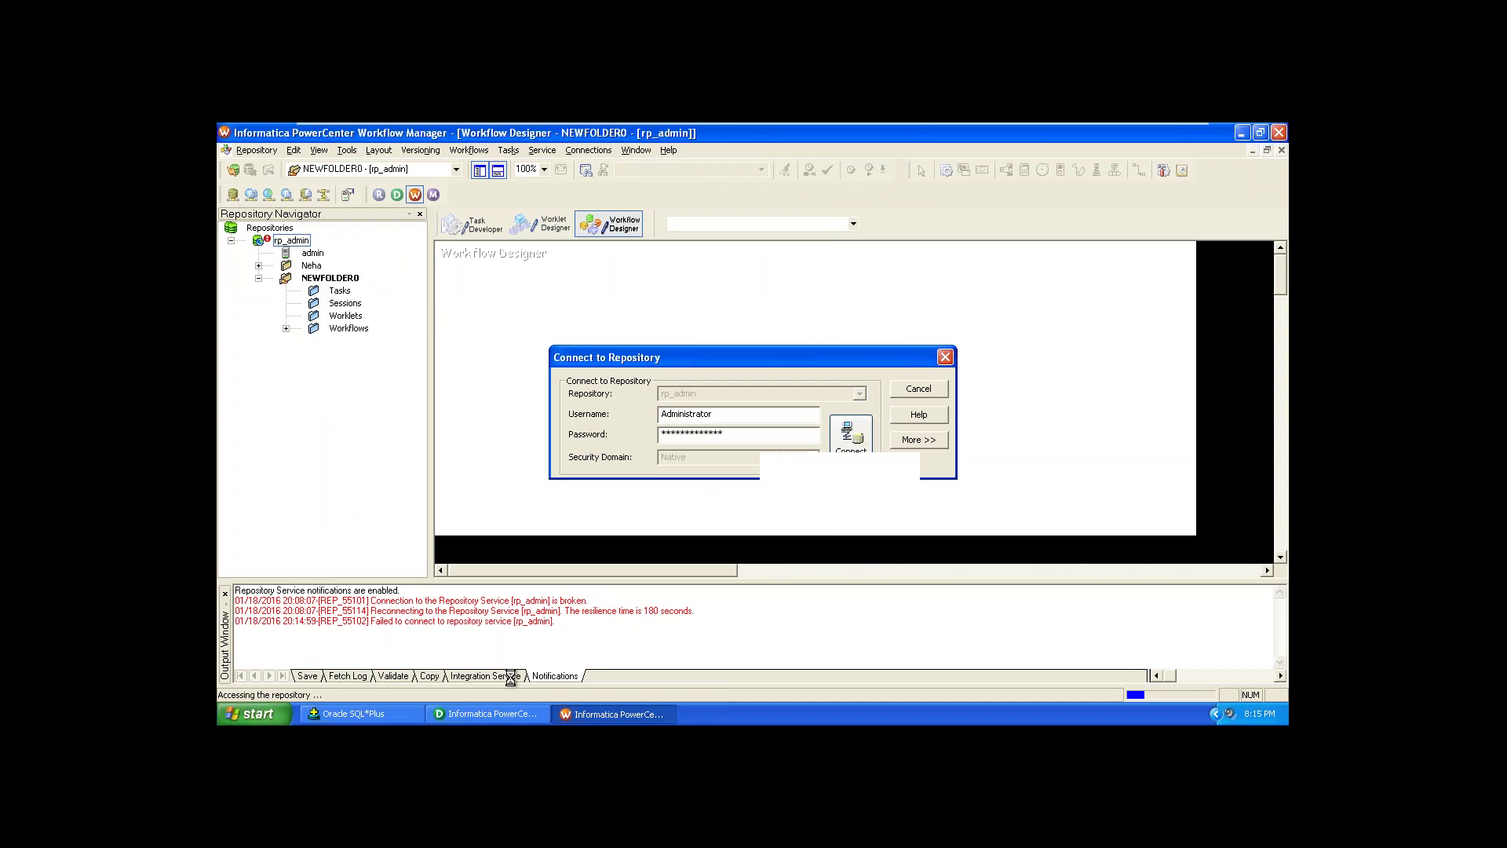
pyautogui.click(388, 716)
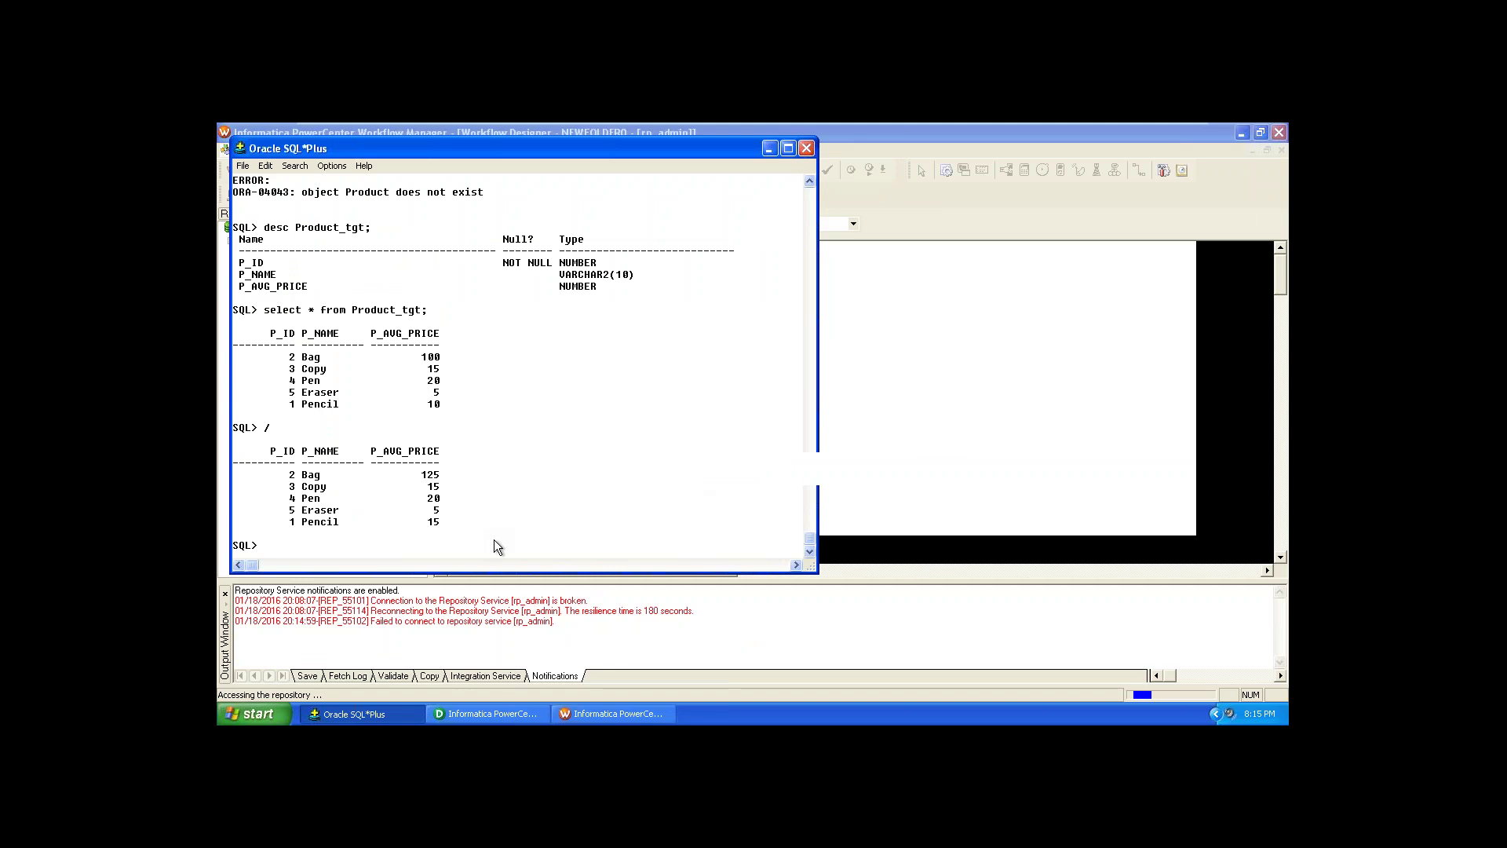
# Step: Run desc SCD2_tgt; in SQL*Plus, then switch back to PowerCenter Designer
pyautogui.write('desc')
pyautogui.moveTo(506, 154); pyautogui.dragTo(748, 159)
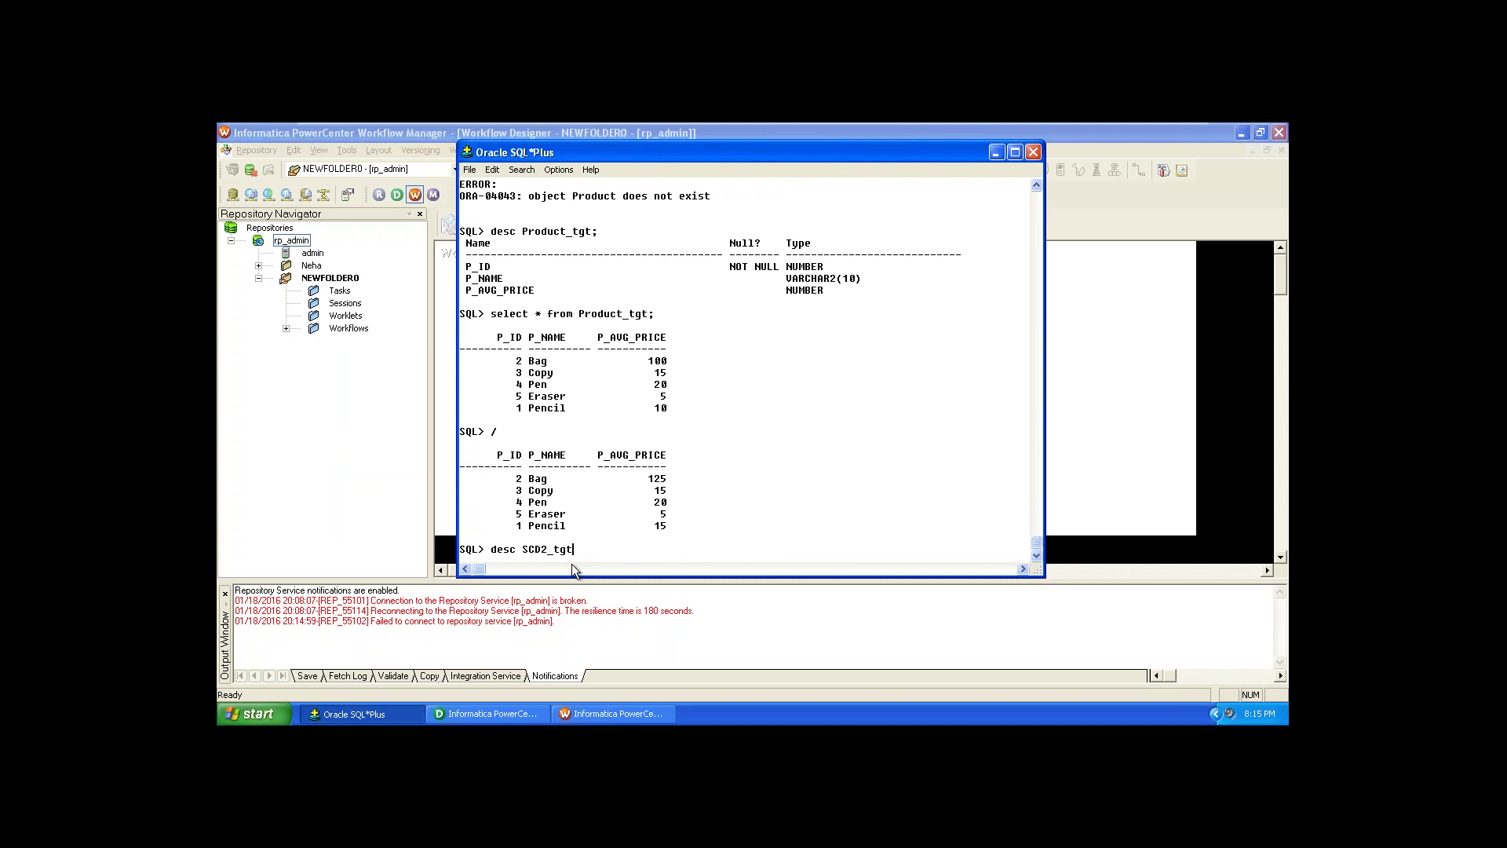
pyautogui.write(';')
pyautogui.press('Return')
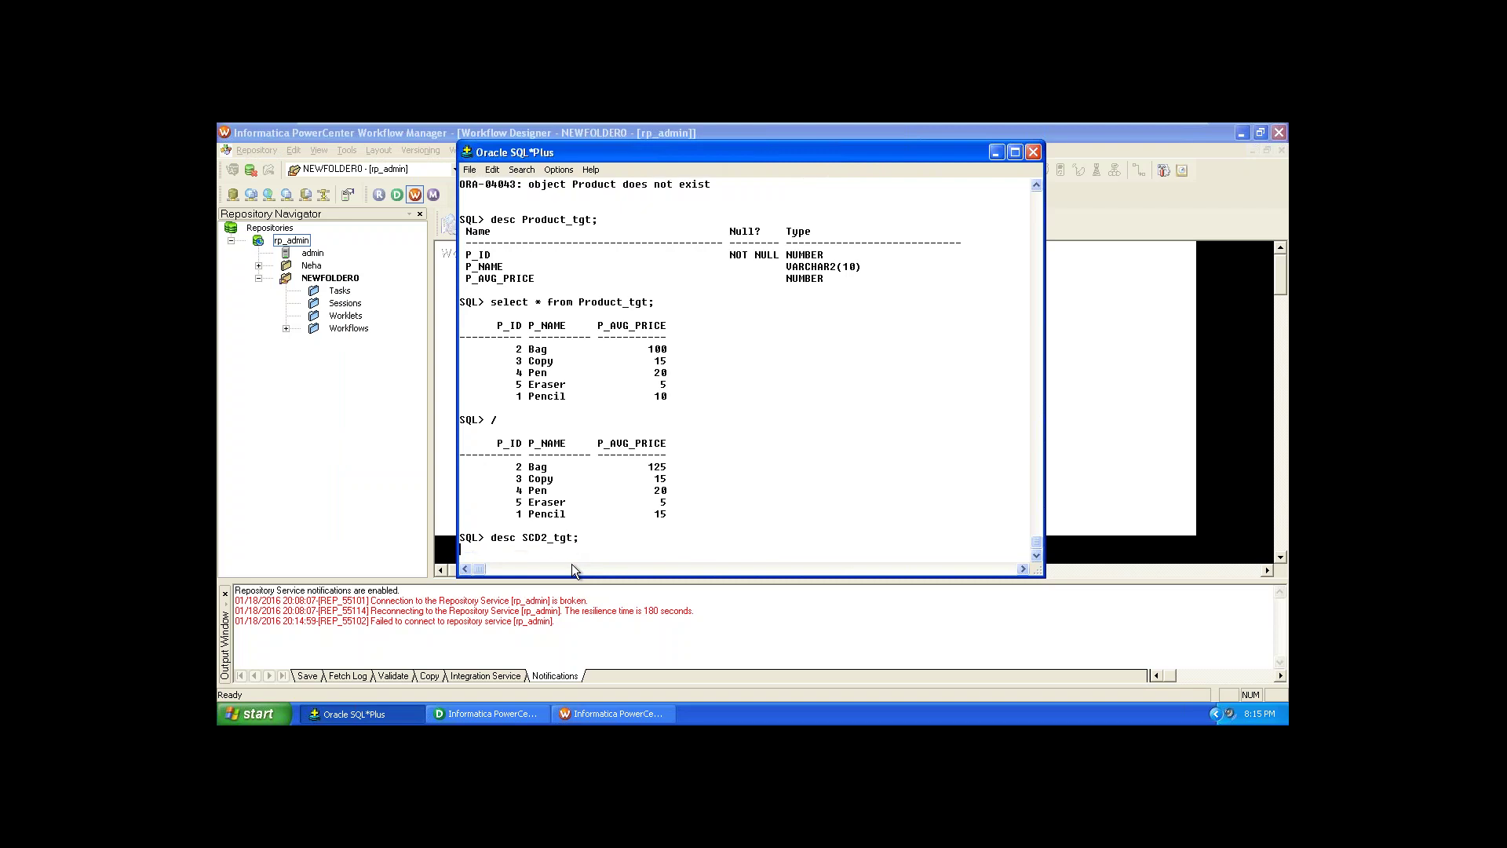
pyautogui.hotkey('alt', 'Tab')
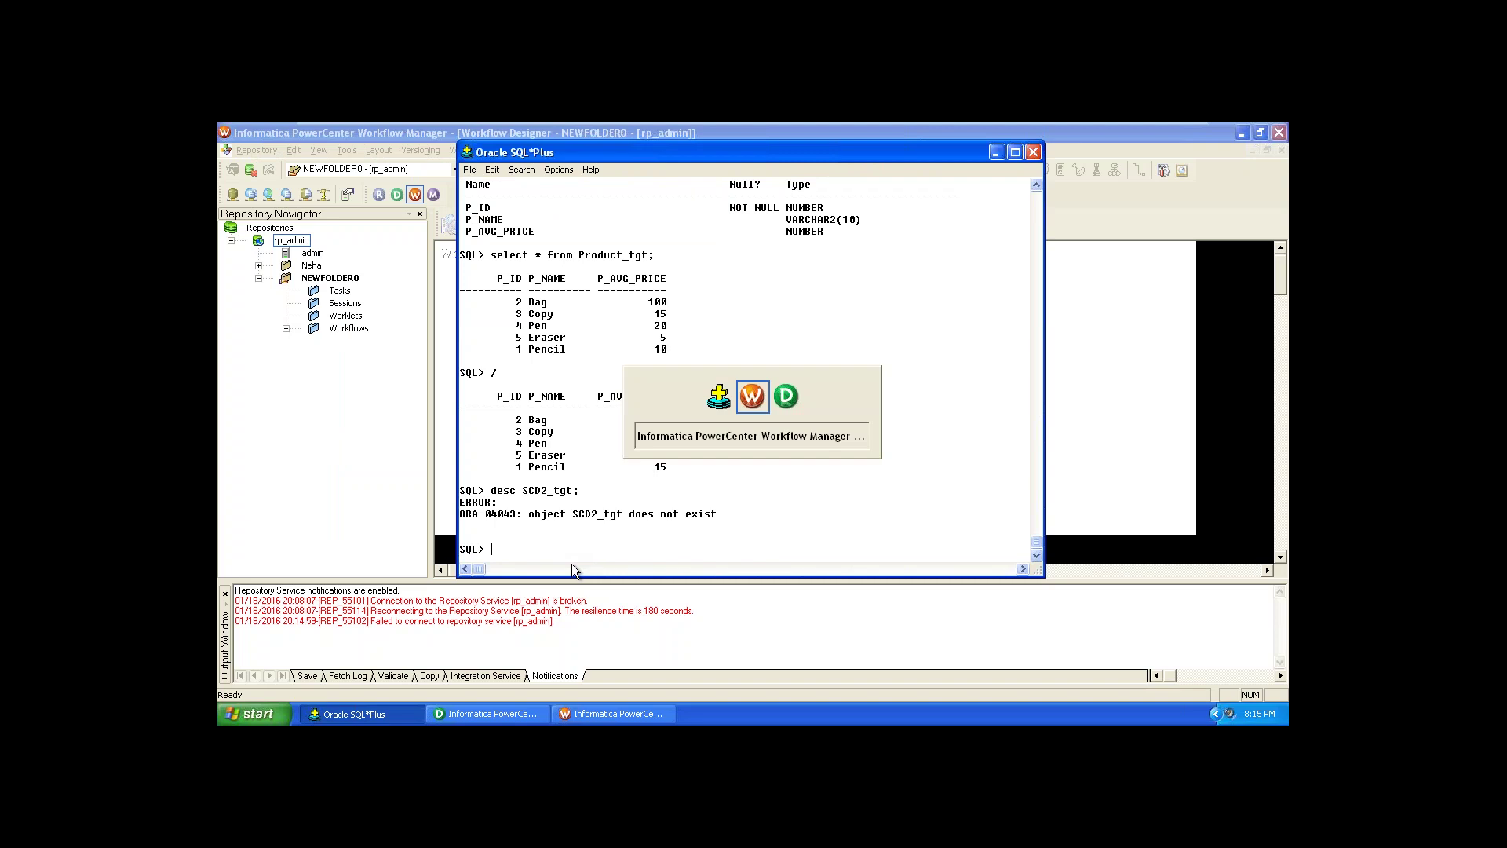
pyautogui.click(506, 716)
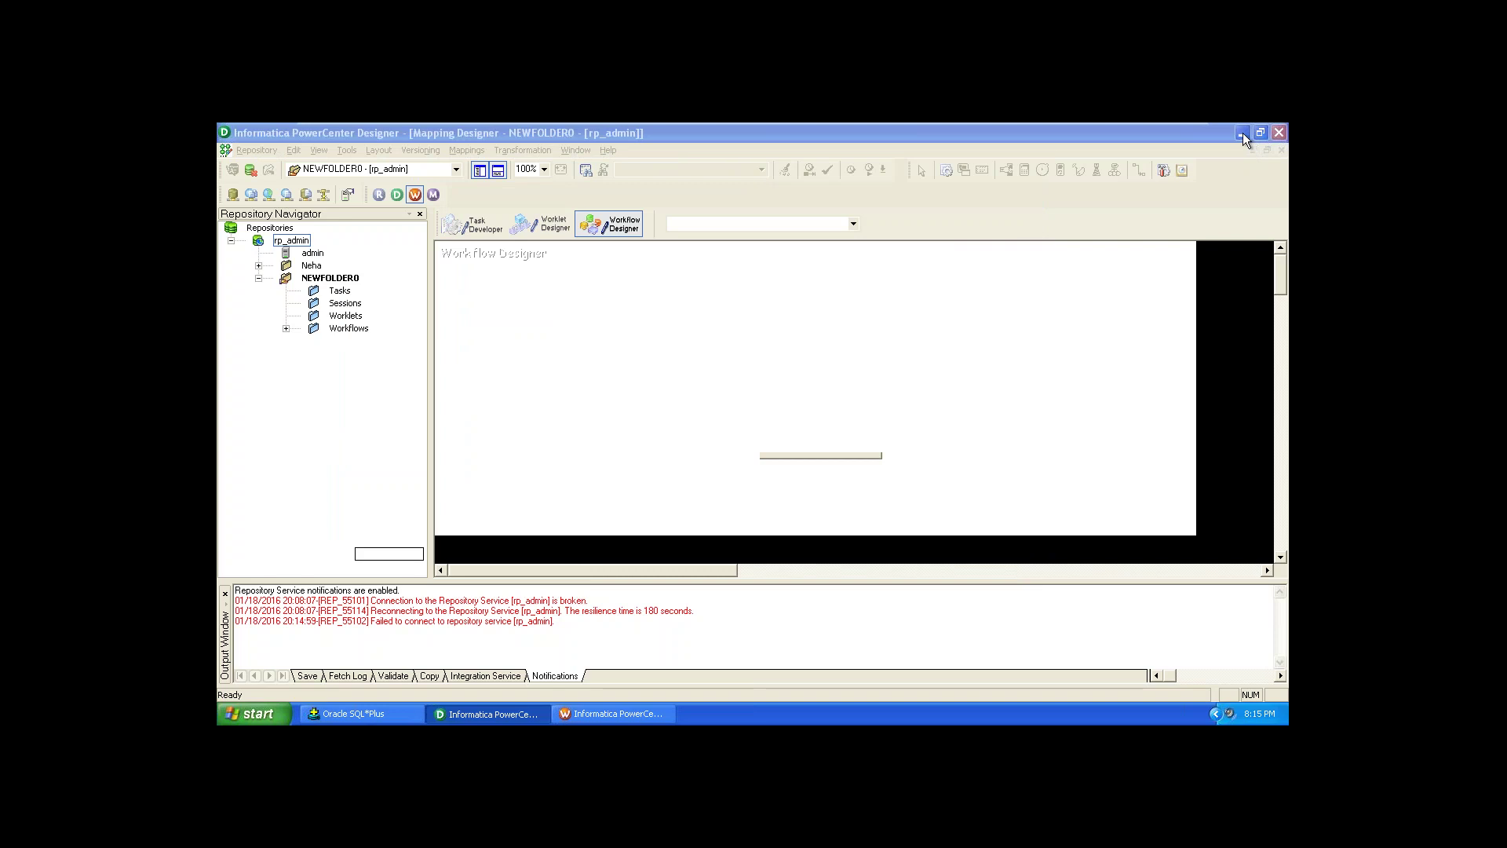
pyautogui.click(523, 715)
pyautogui.click(519, 714)
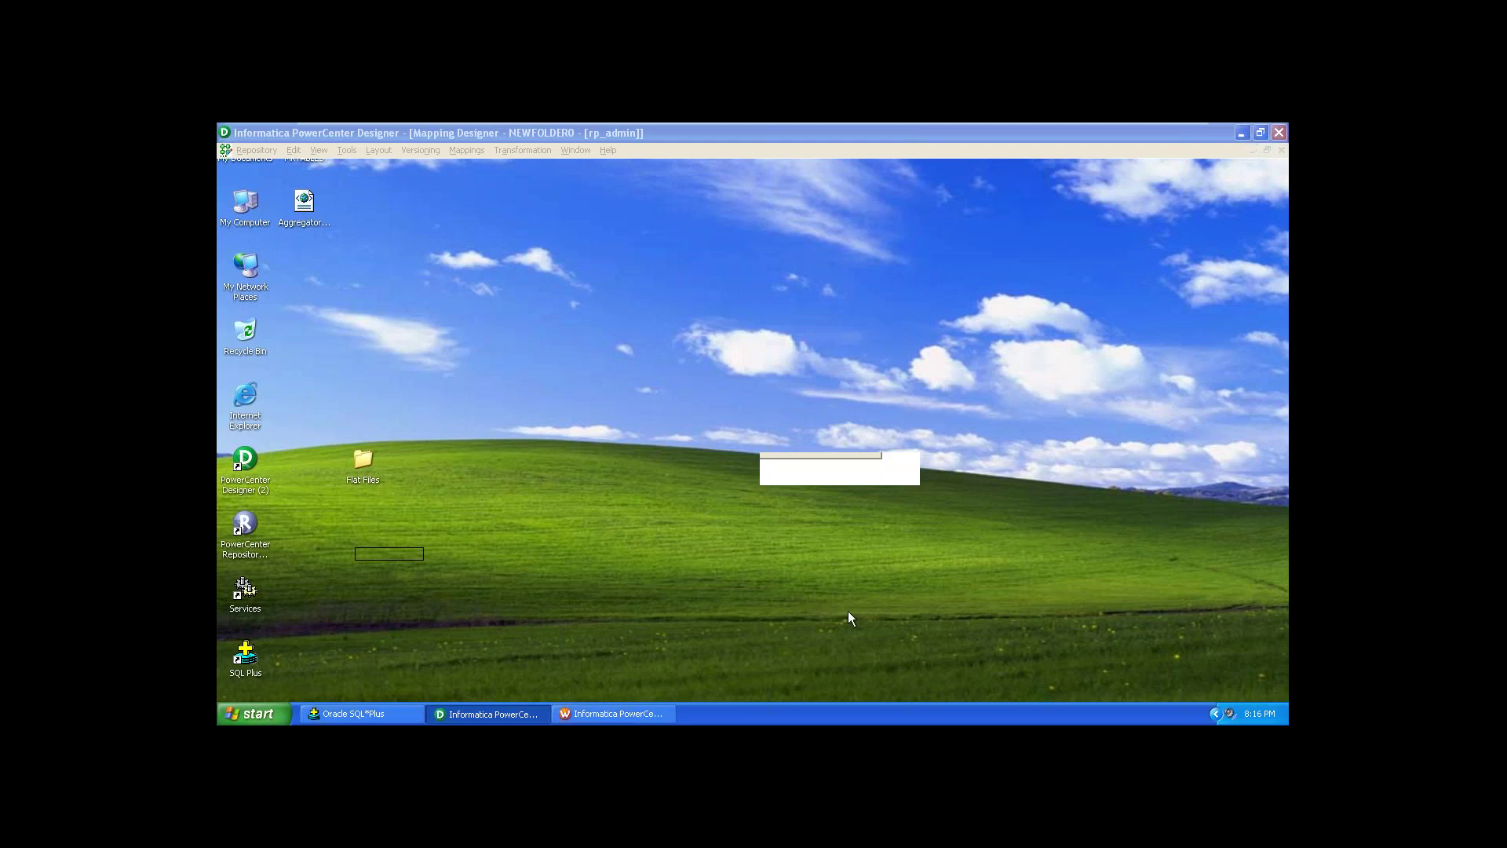
pyautogui.click(584, 715)
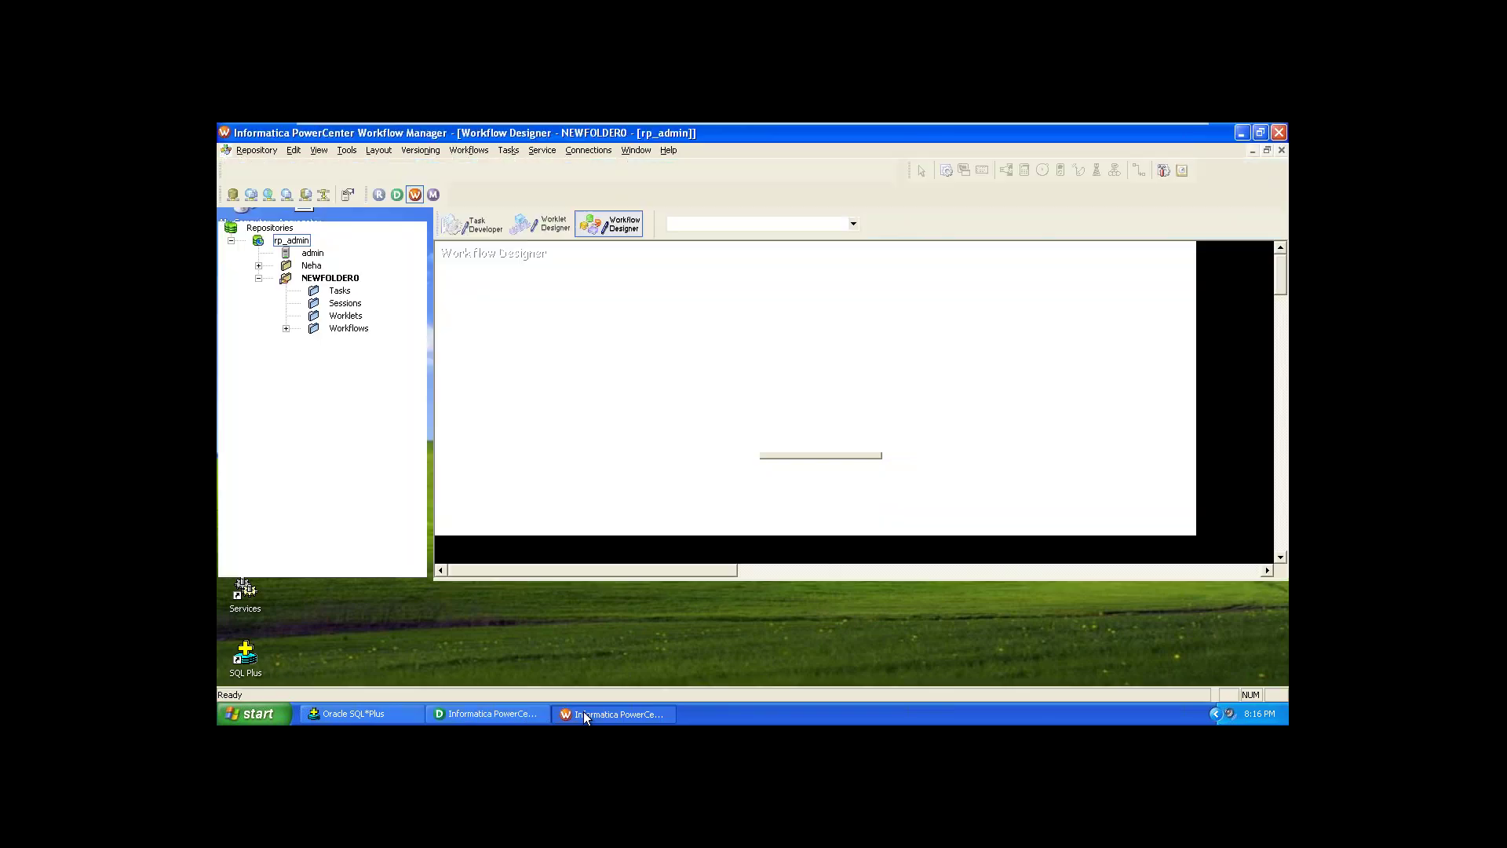
pyautogui.moveTo(1187, 124)
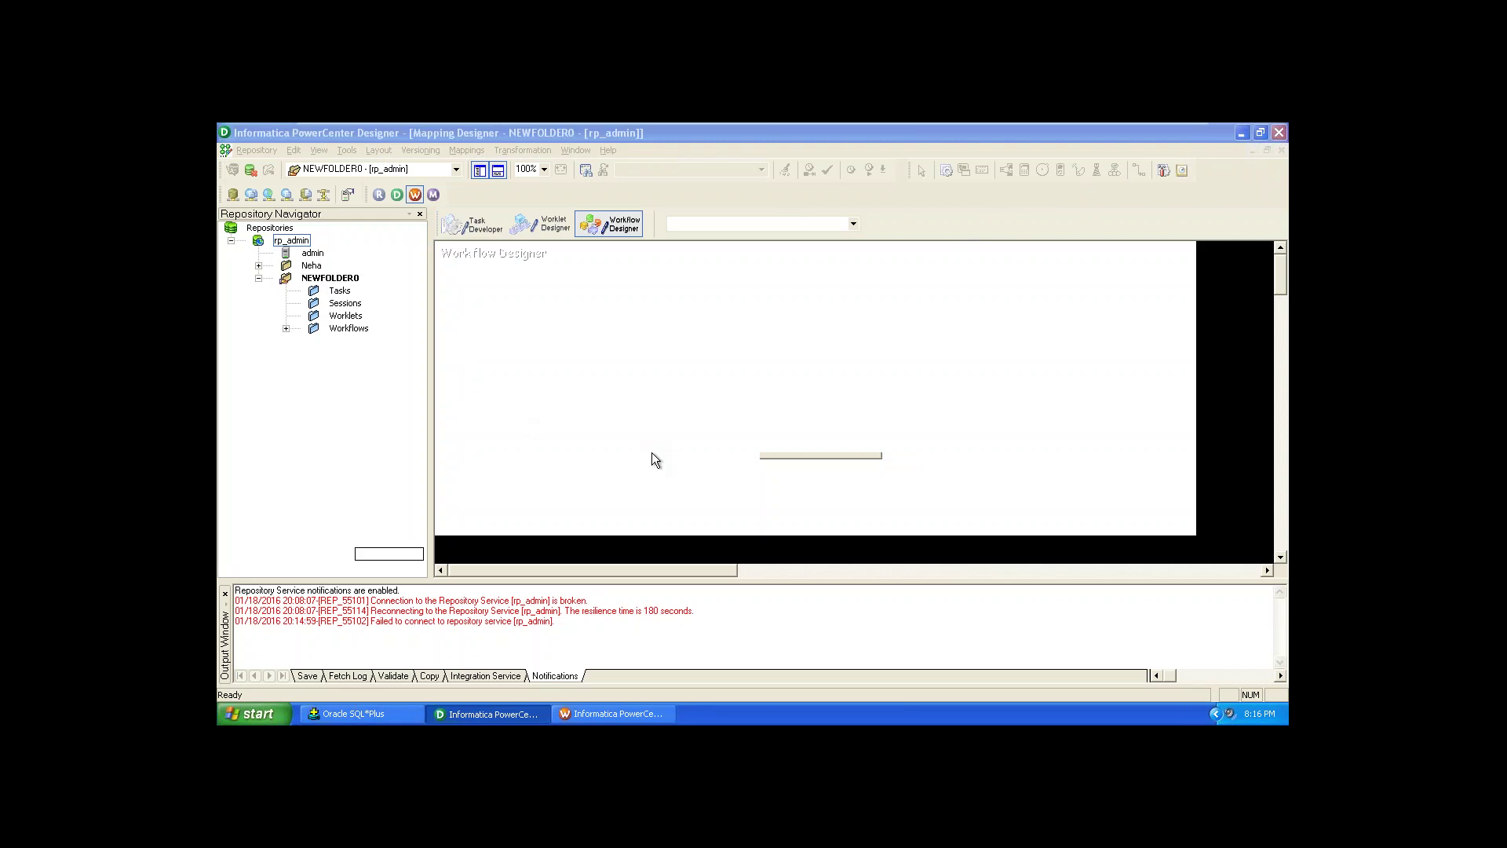
pyautogui.press('super+d')
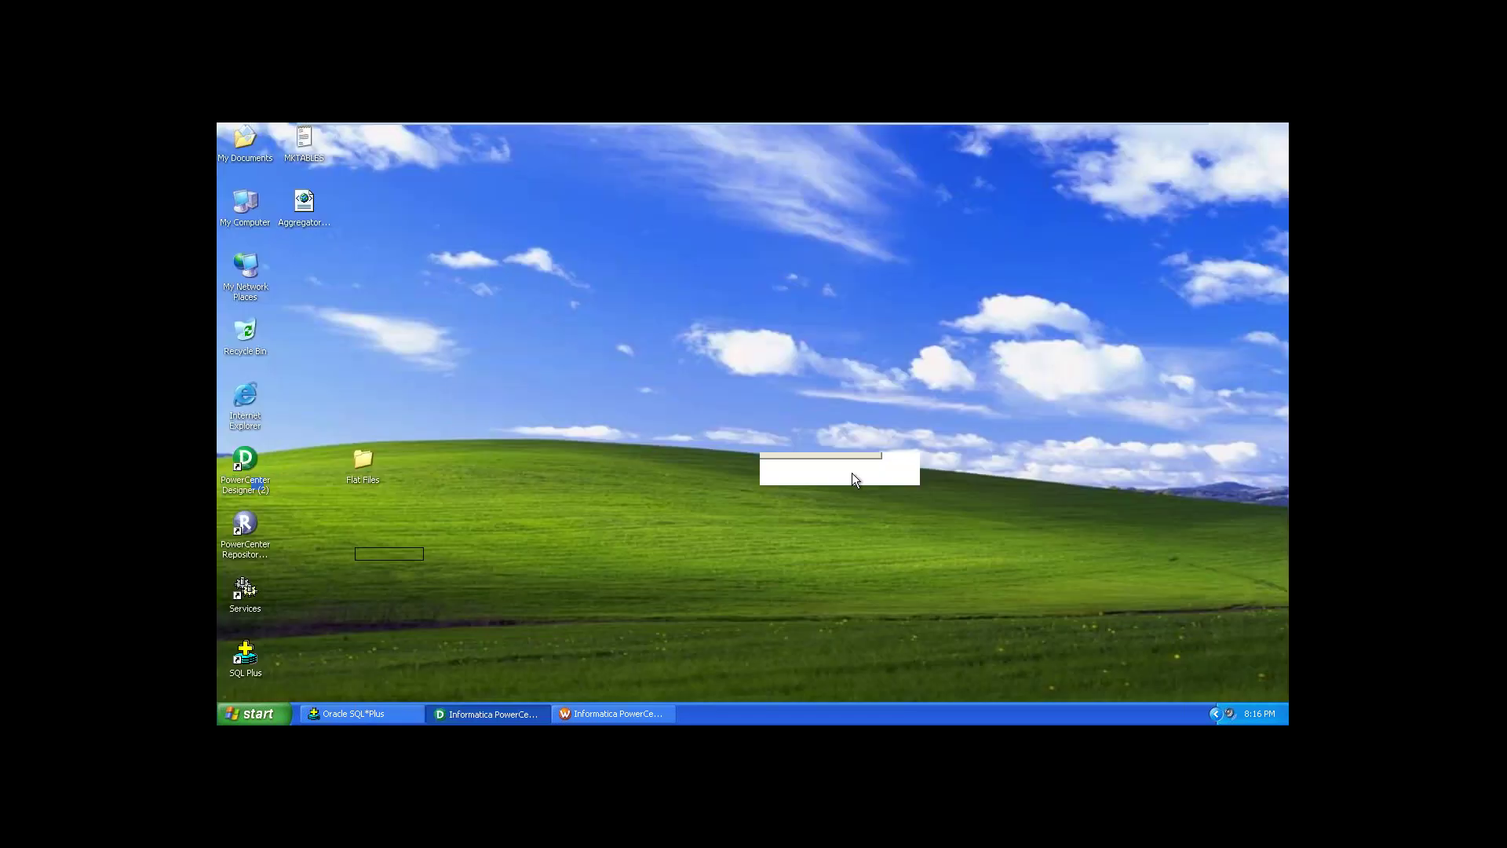
pyautogui.click(493, 713)
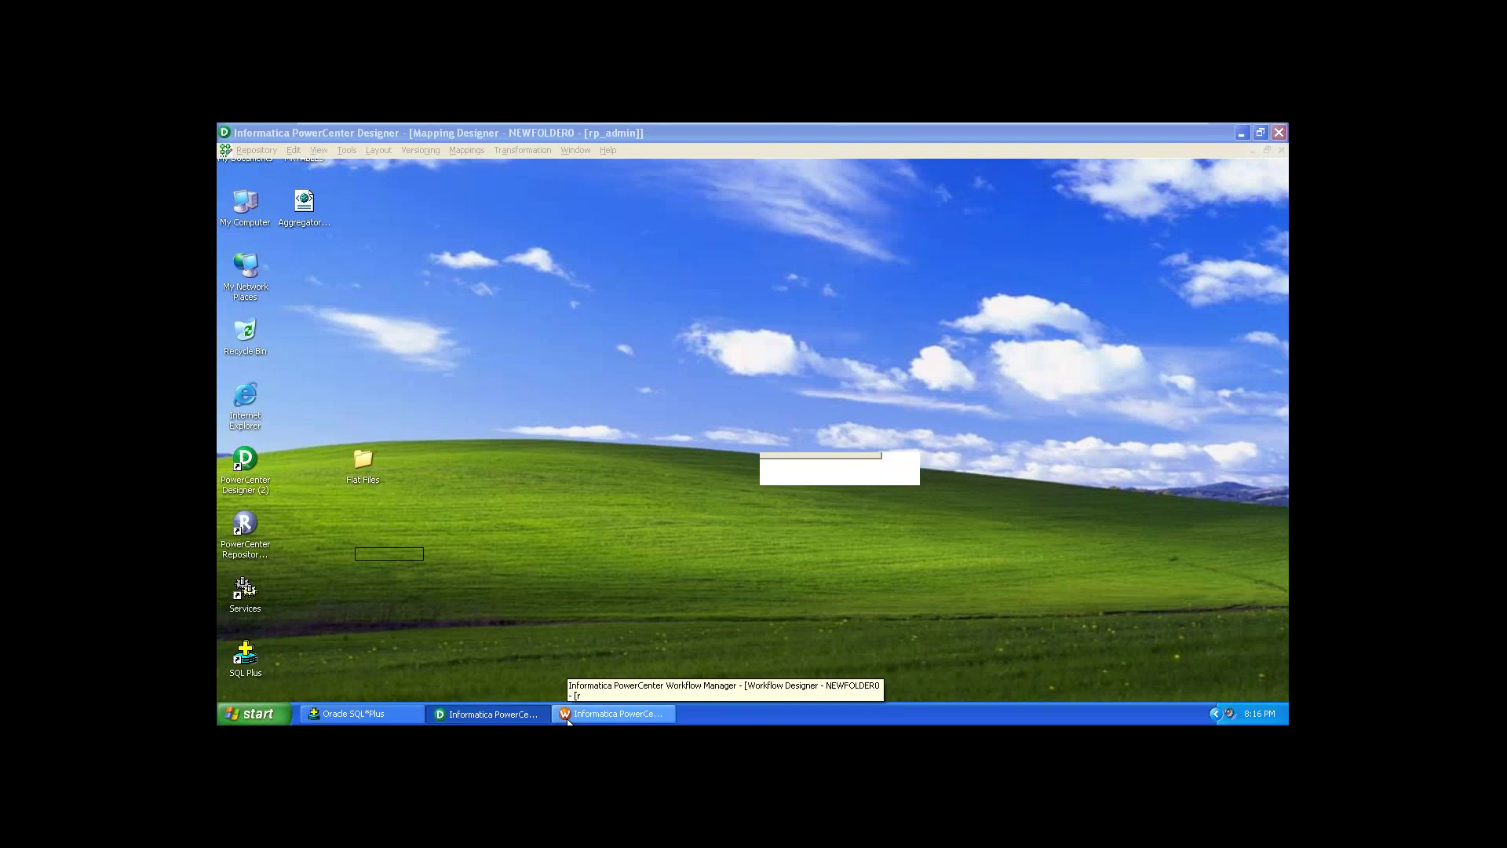
pyautogui.click(568, 715)
pyautogui.click(493, 714)
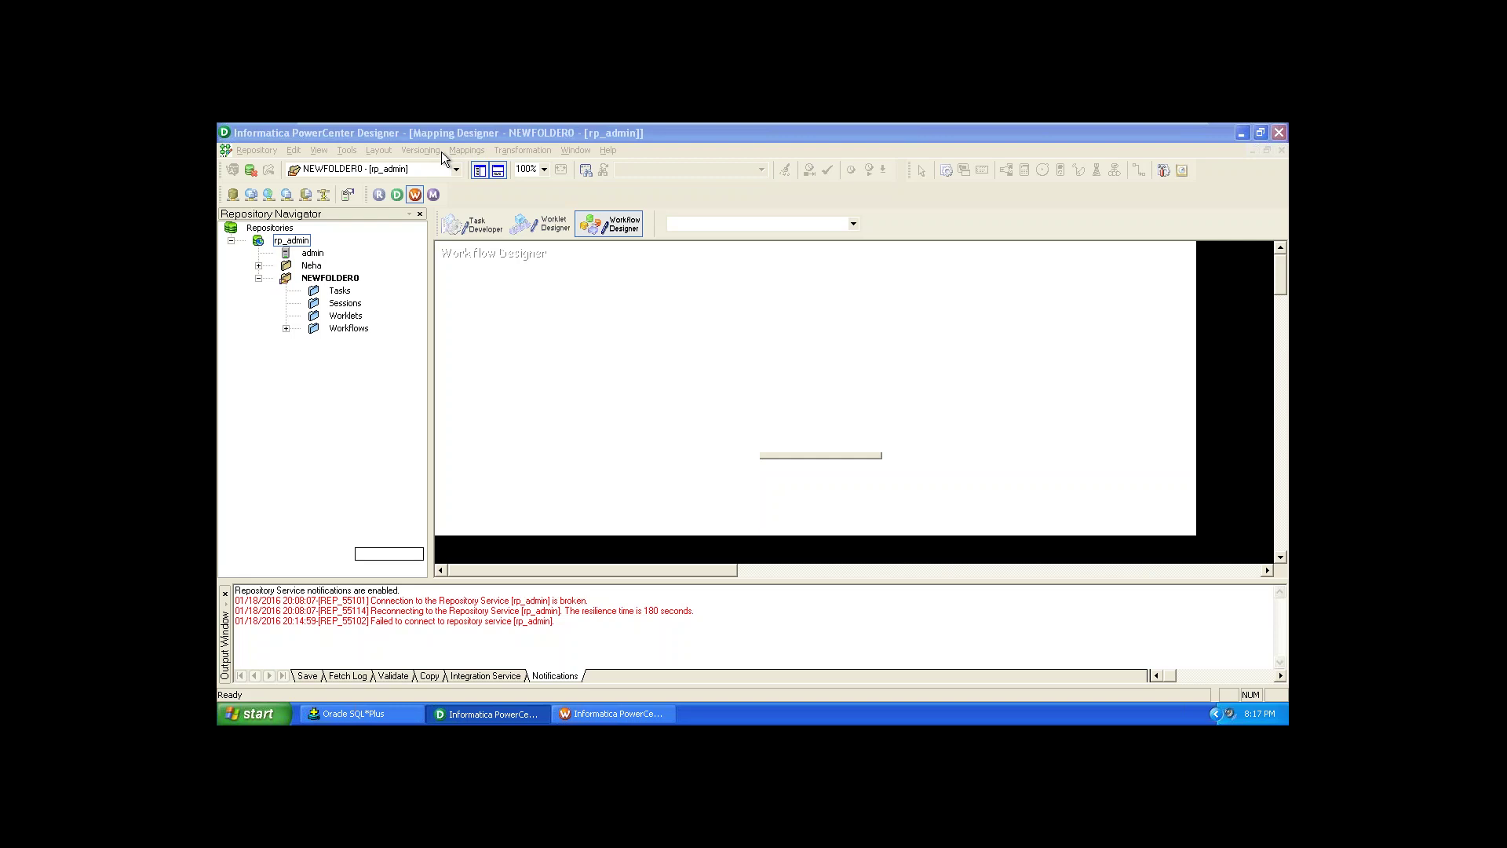
# Step: Launch Task Manager from the taskbar and show the Applications tab
pyautogui.rightClick(894, 721)
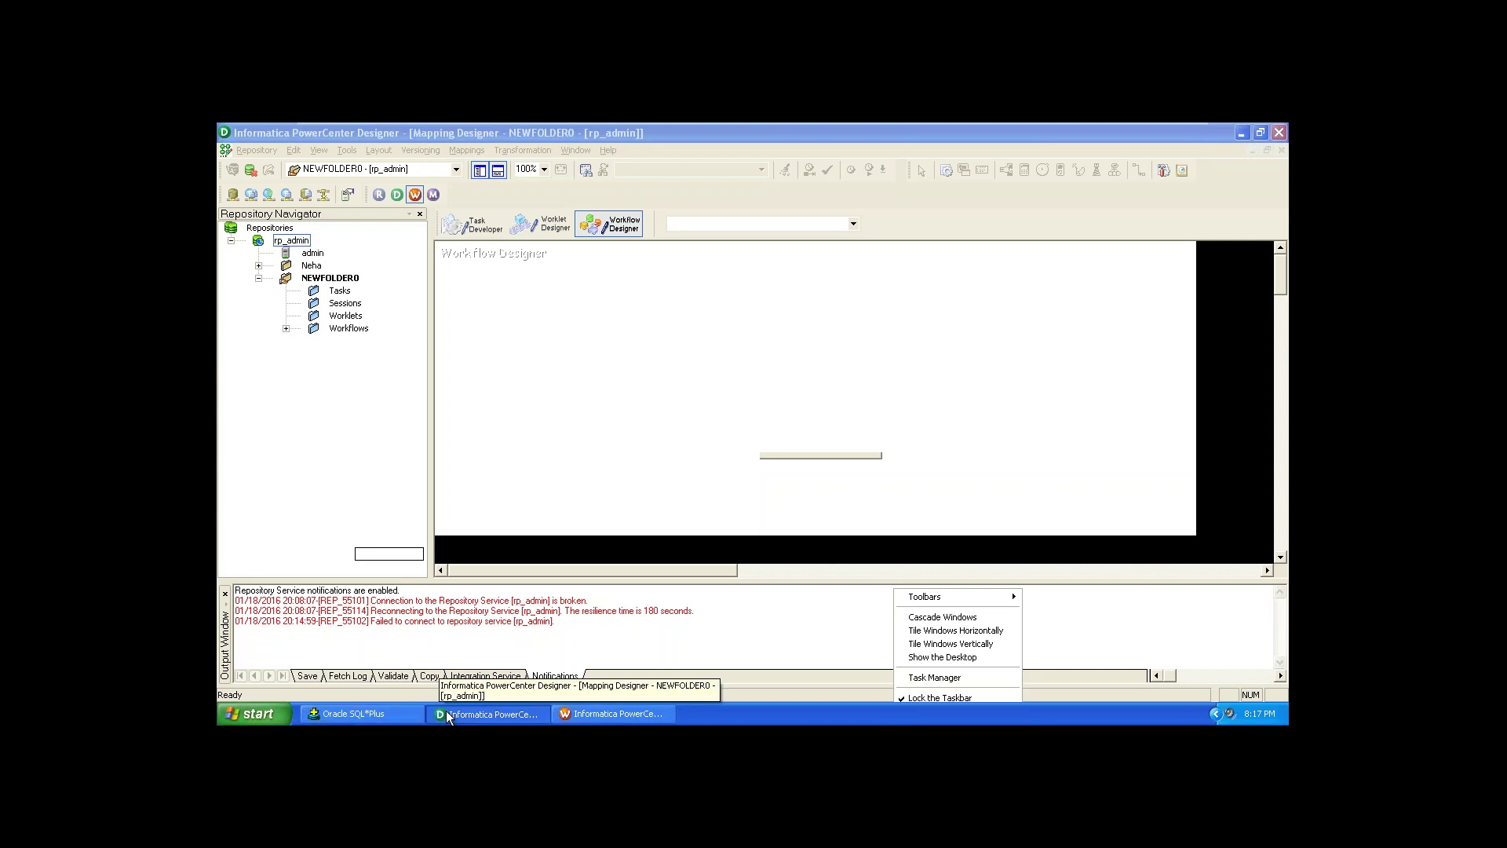
pyautogui.click(486, 713)
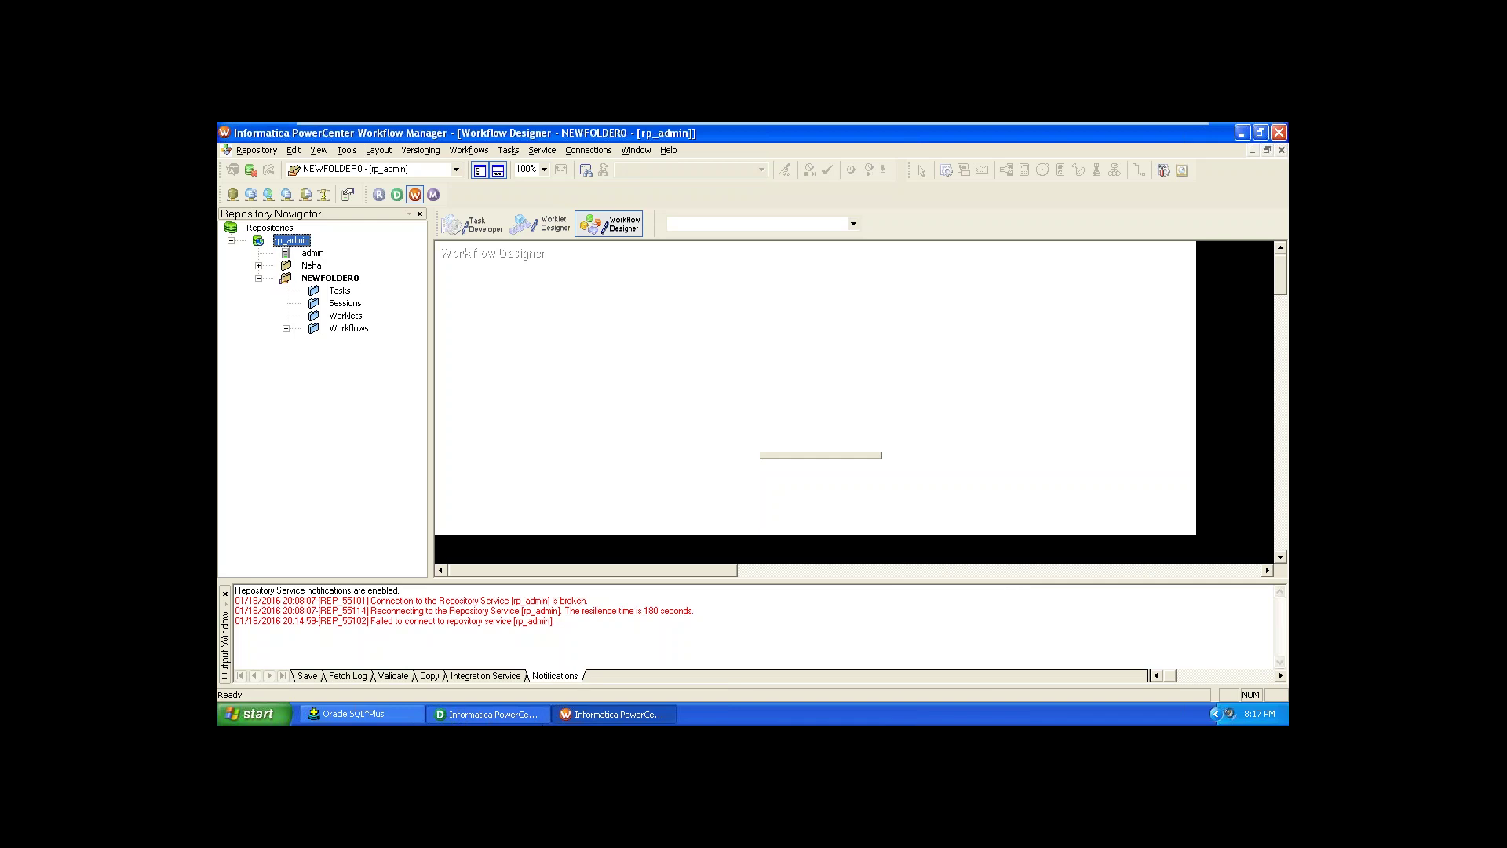
pyautogui.rightClick(831, 714)
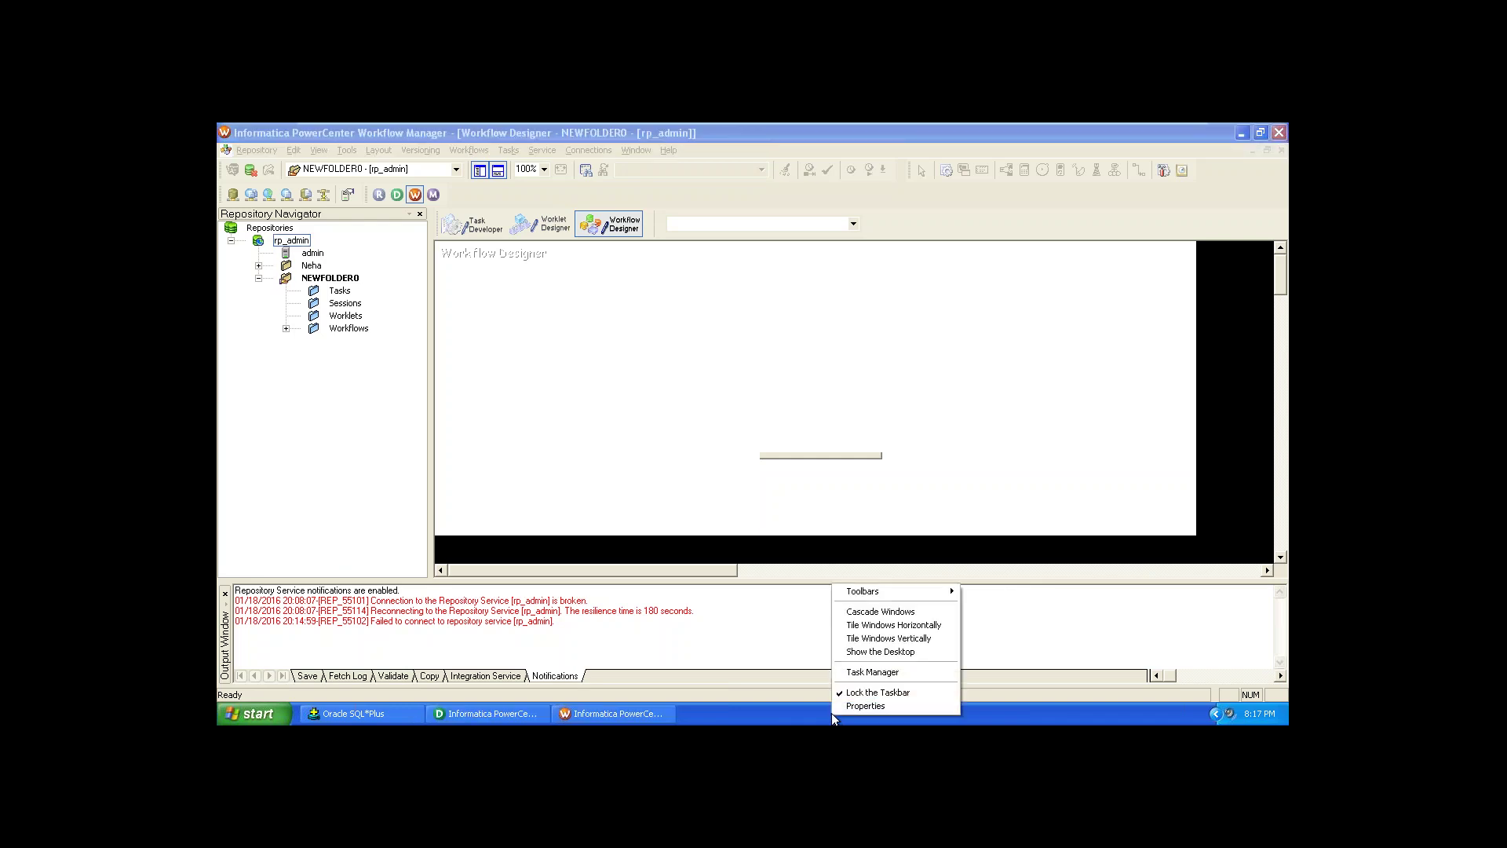
pyautogui.click(844, 673)
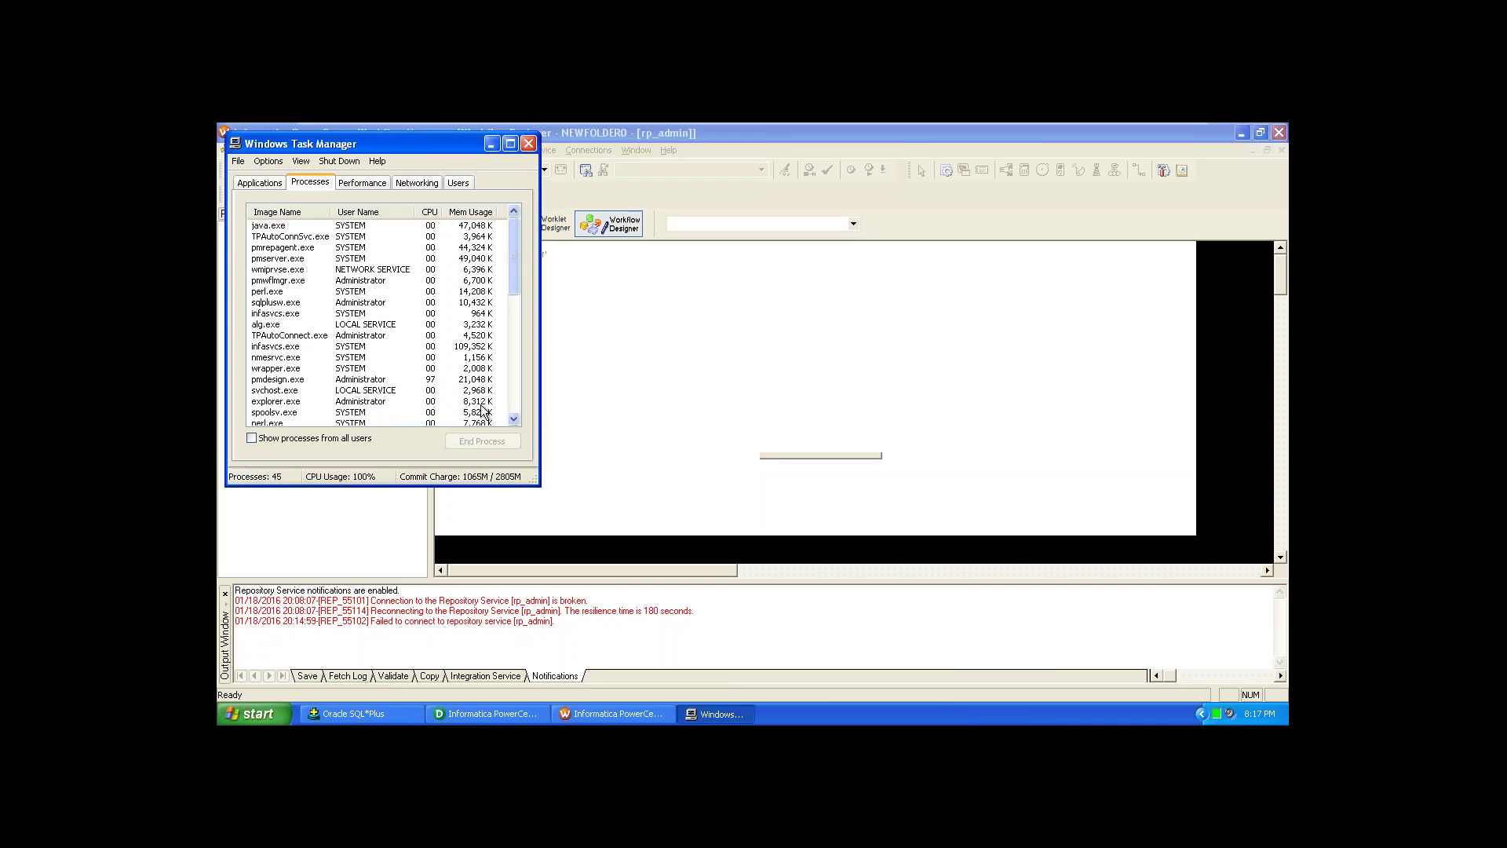
pyautogui.scroll(-8, 510, 414)
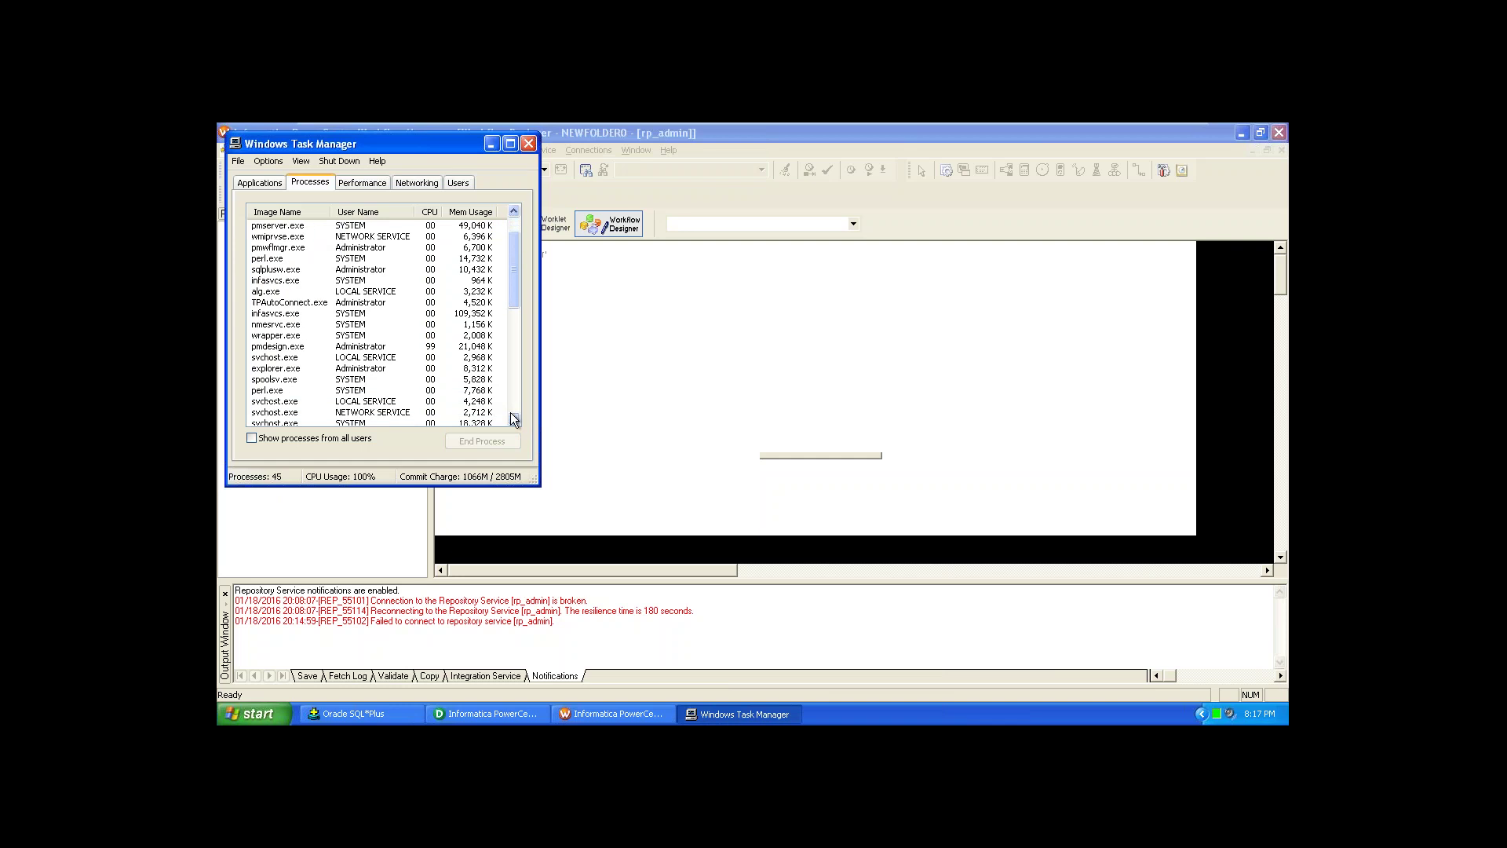
pyautogui.scroll(-4, 510, 412)
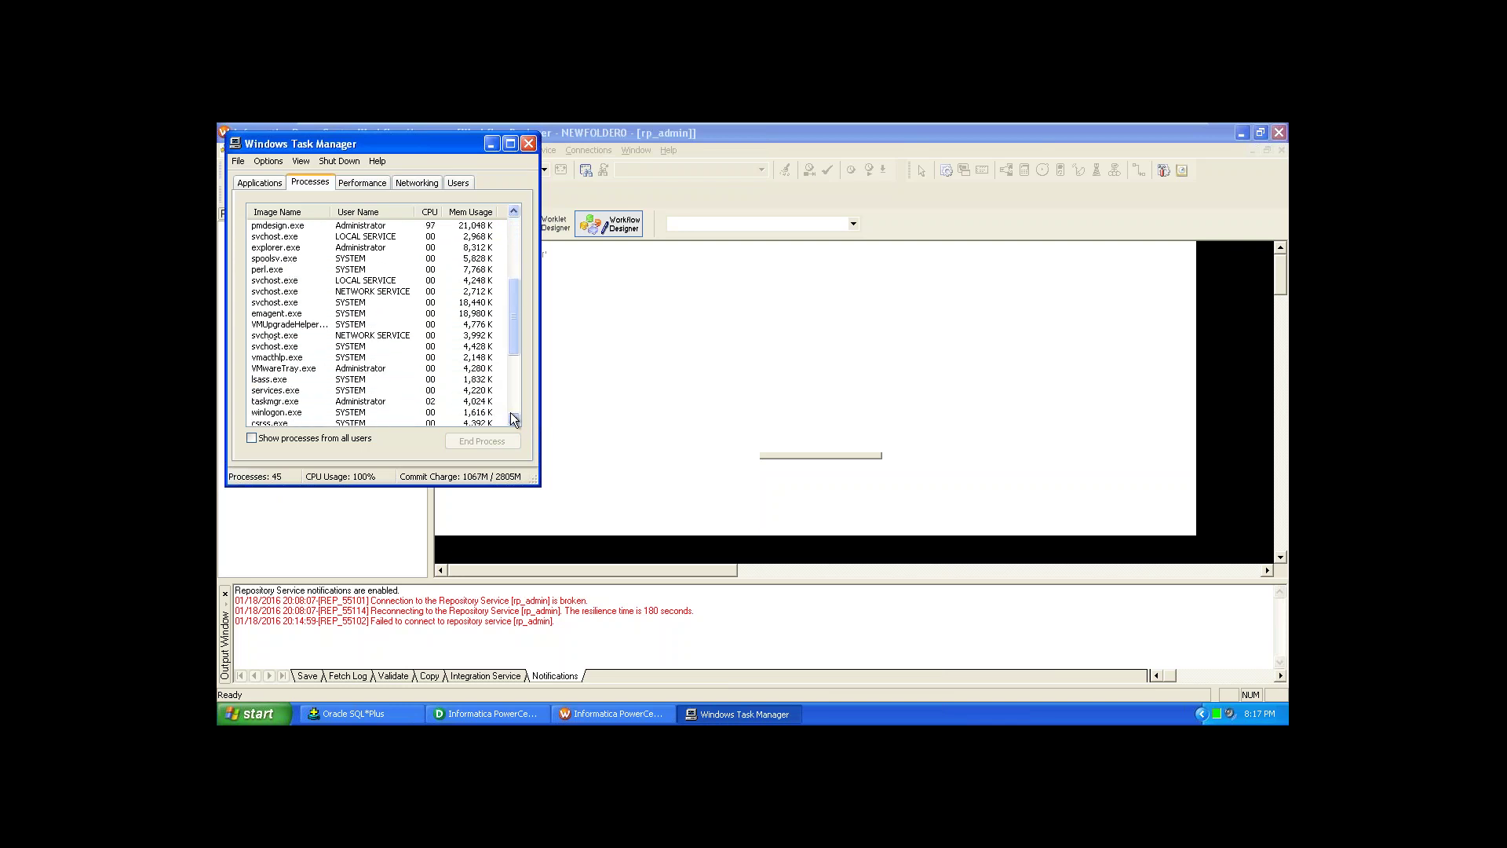
pyautogui.scroll(-3, 510, 413)
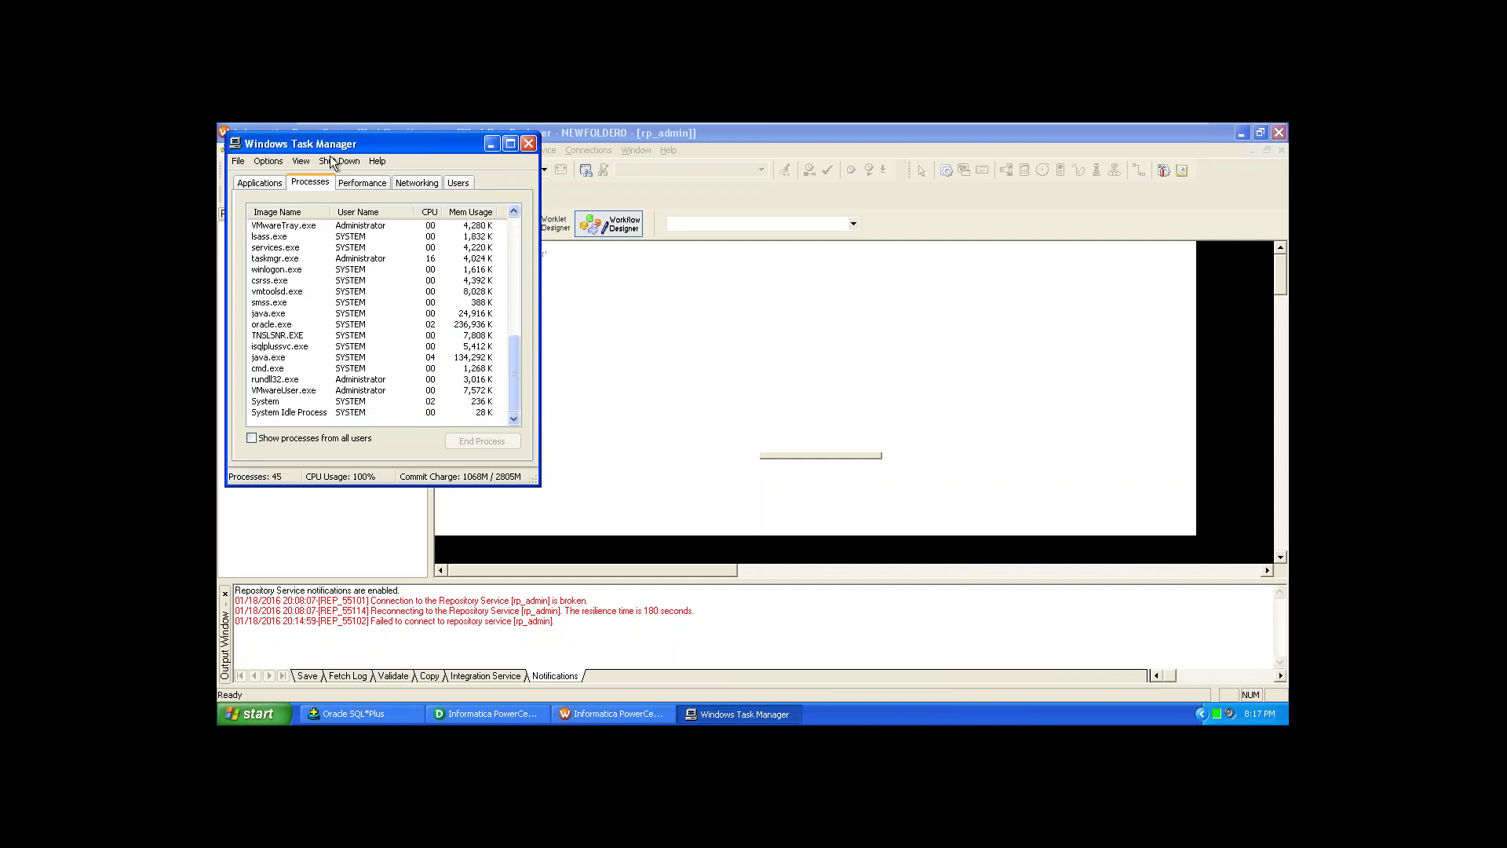
pyautogui.click(259, 182)
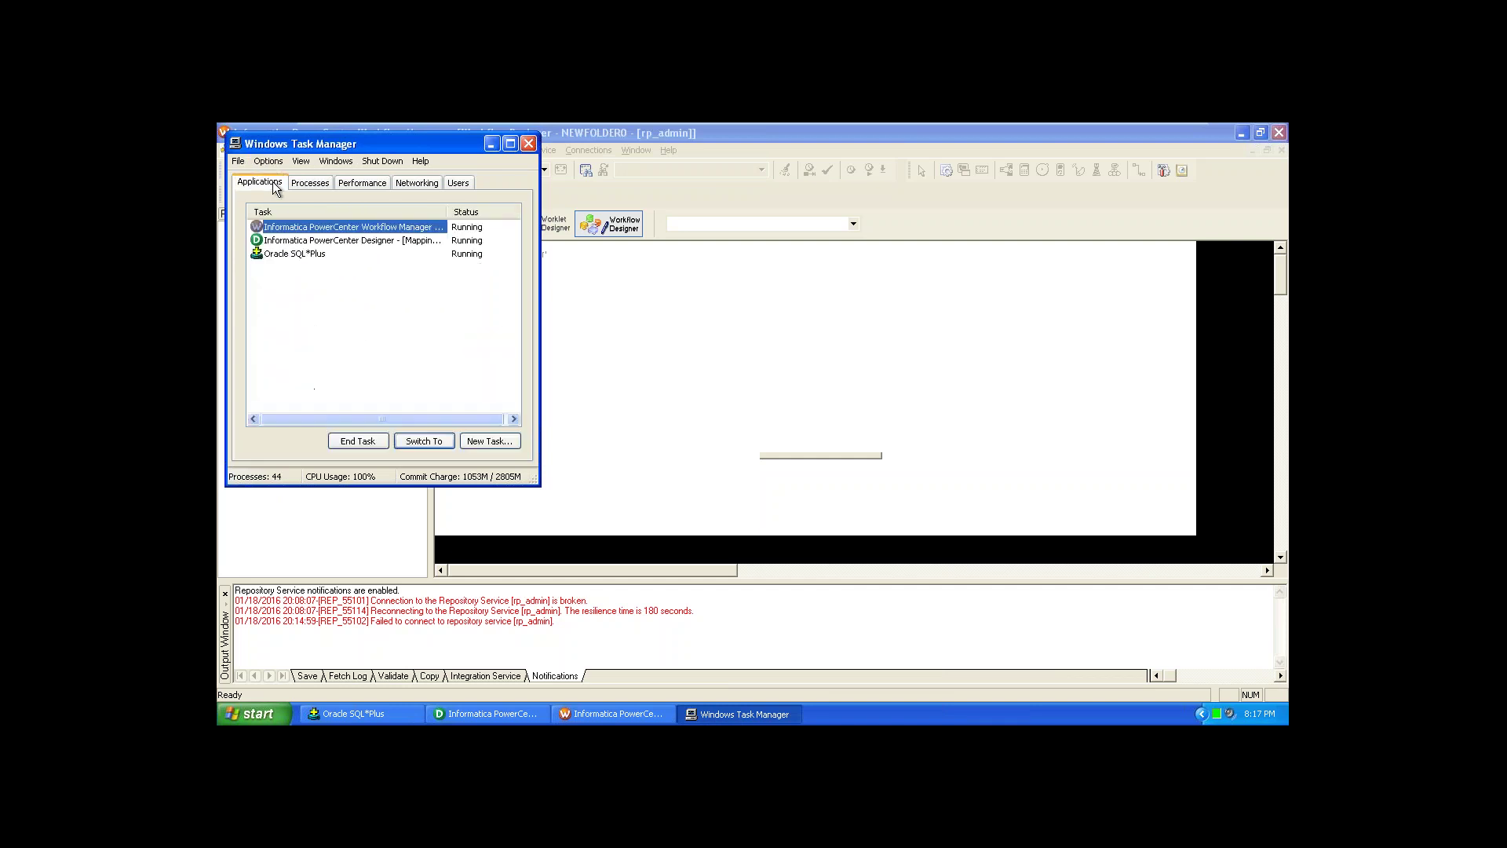
# Step: End the PowerCenter Designer task, confirming, then end the Workflow Manager task
pyautogui.click(298, 240)
pyautogui.click(358, 441)
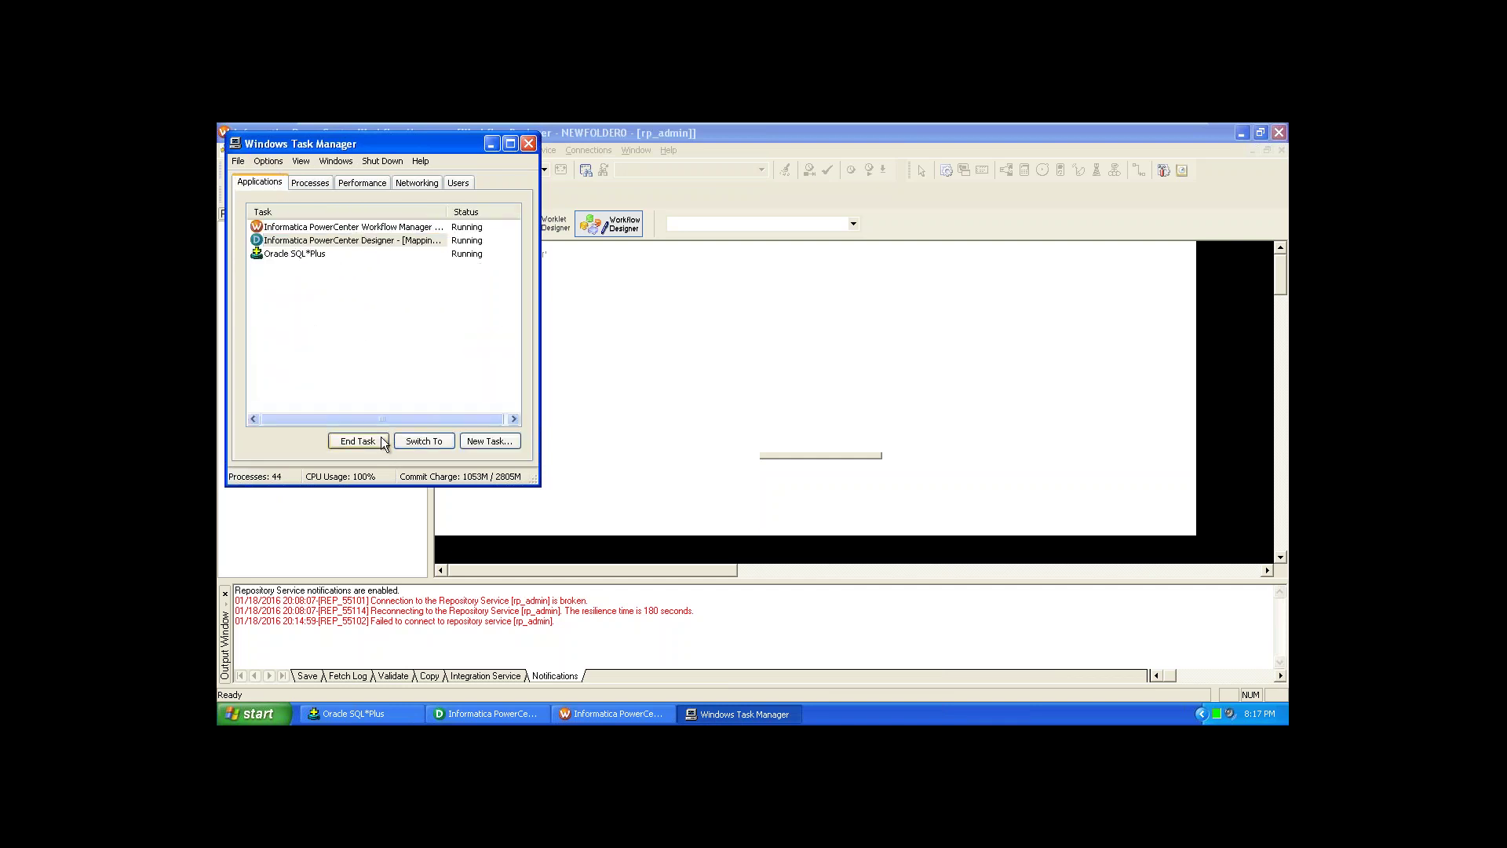
pyautogui.click(803, 485)
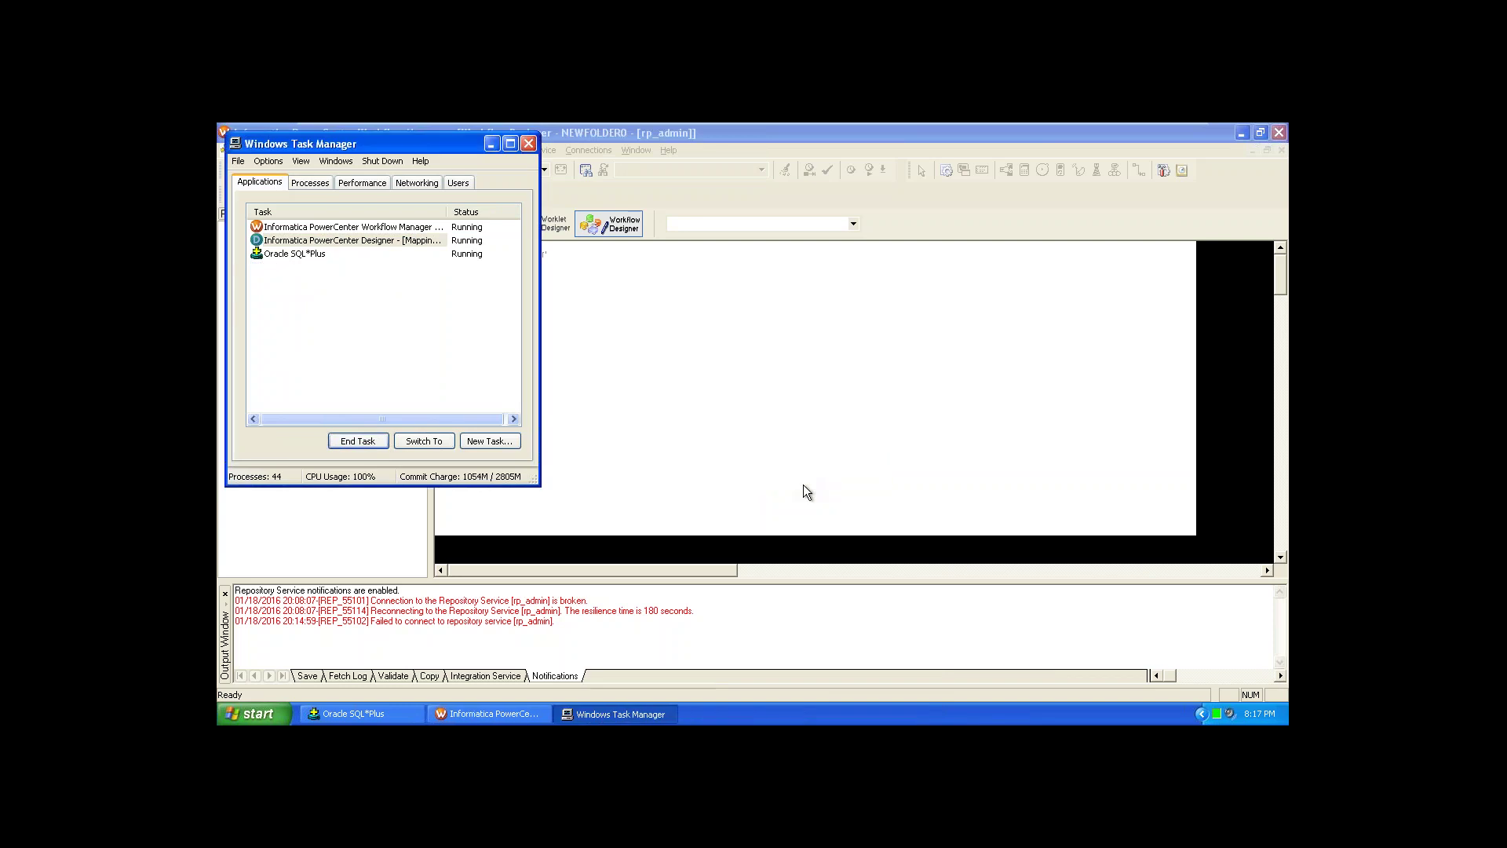
pyautogui.click(399, 227)
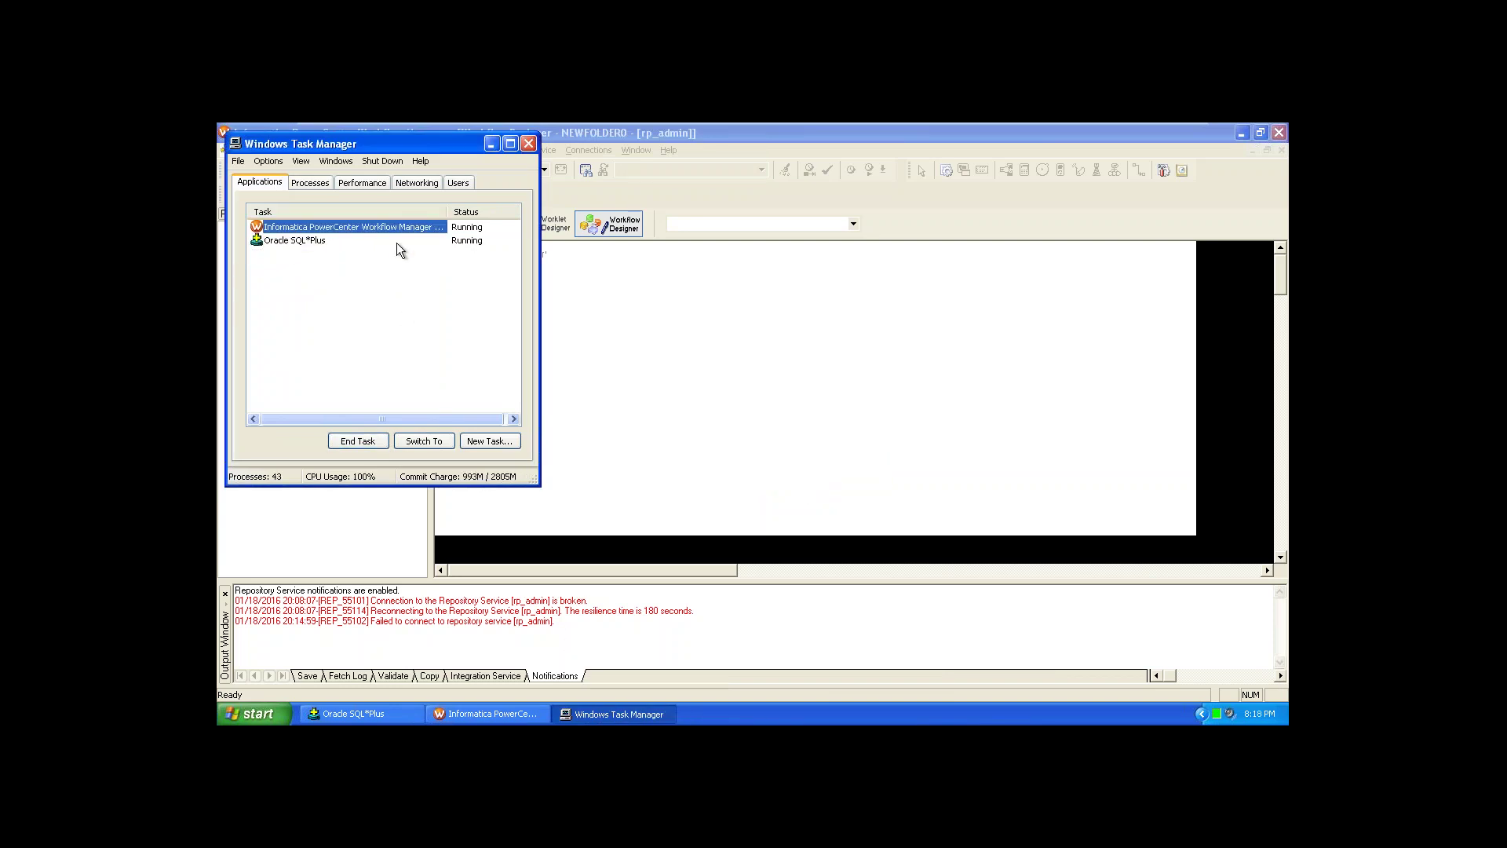
pyautogui.click(360, 446)
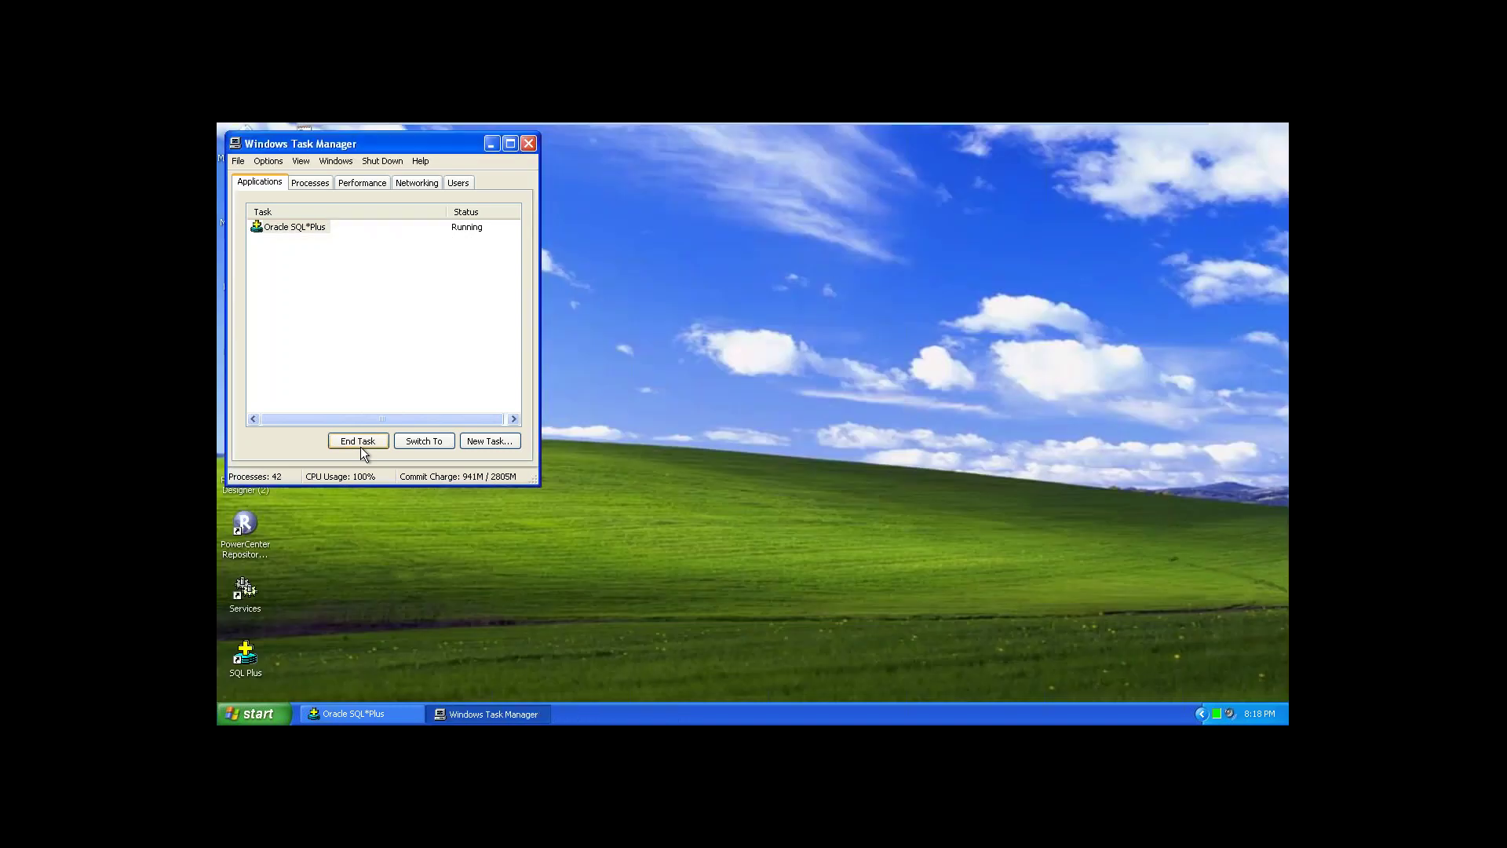
# Step: Relaunch PowerCenter Designer maximized and connect to the rp_admin repository with the account password
pyautogui.click(529, 145)
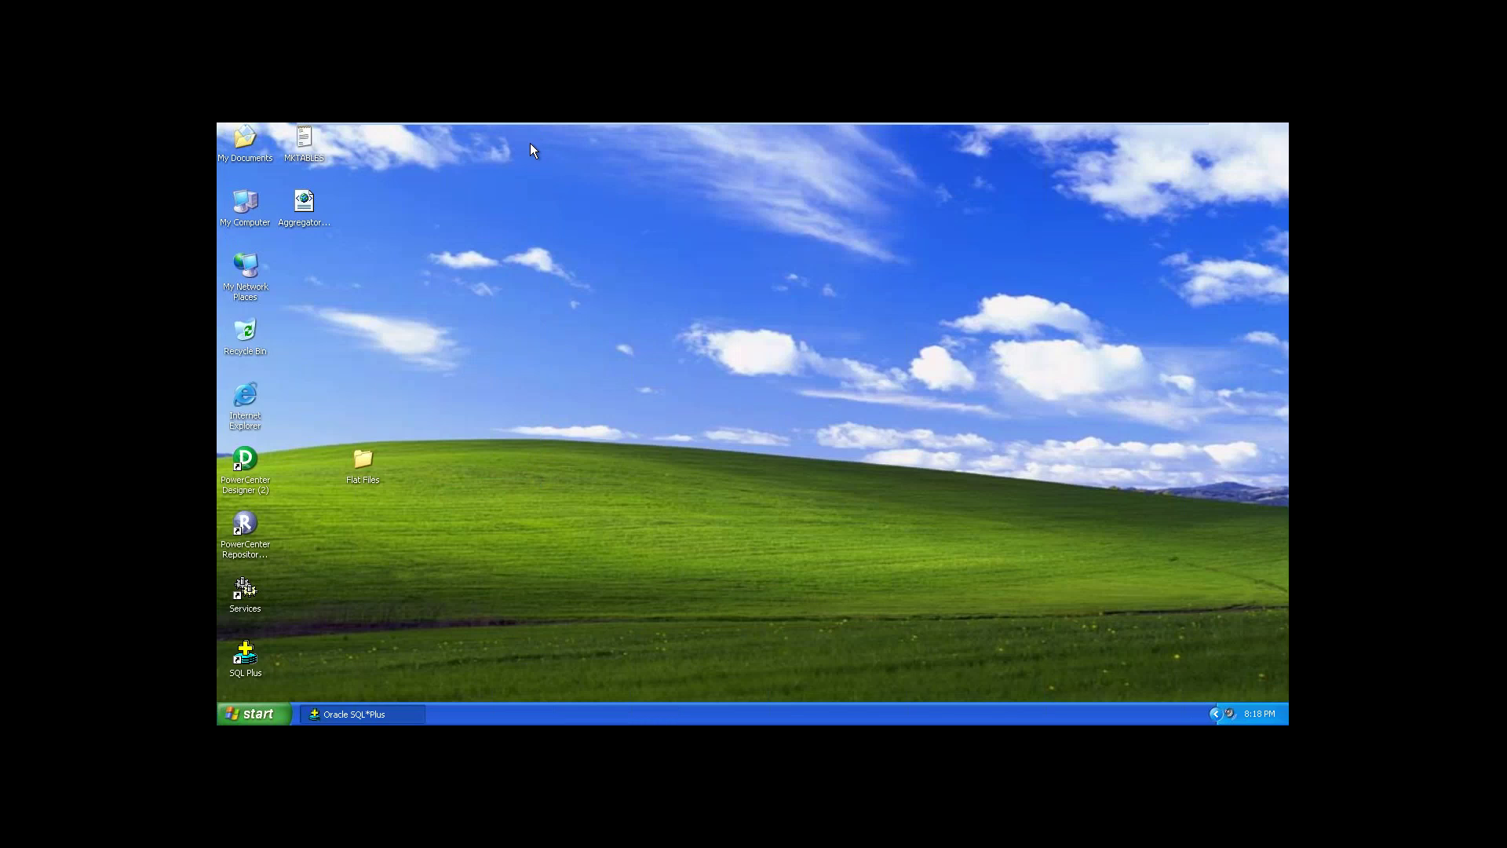
pyautogui.click(238, 480)
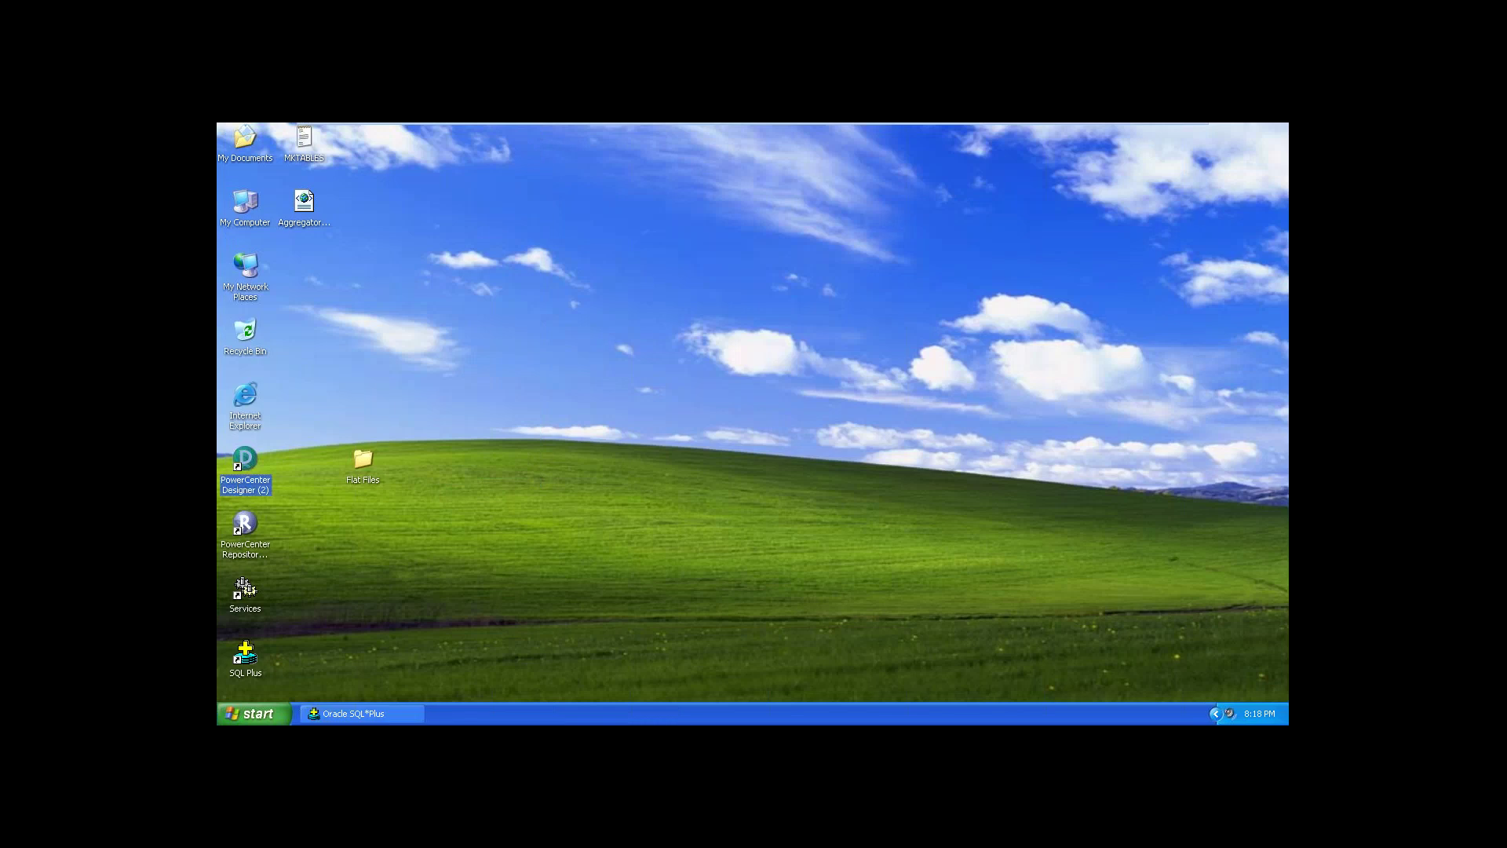
pyautogui.press('Return')
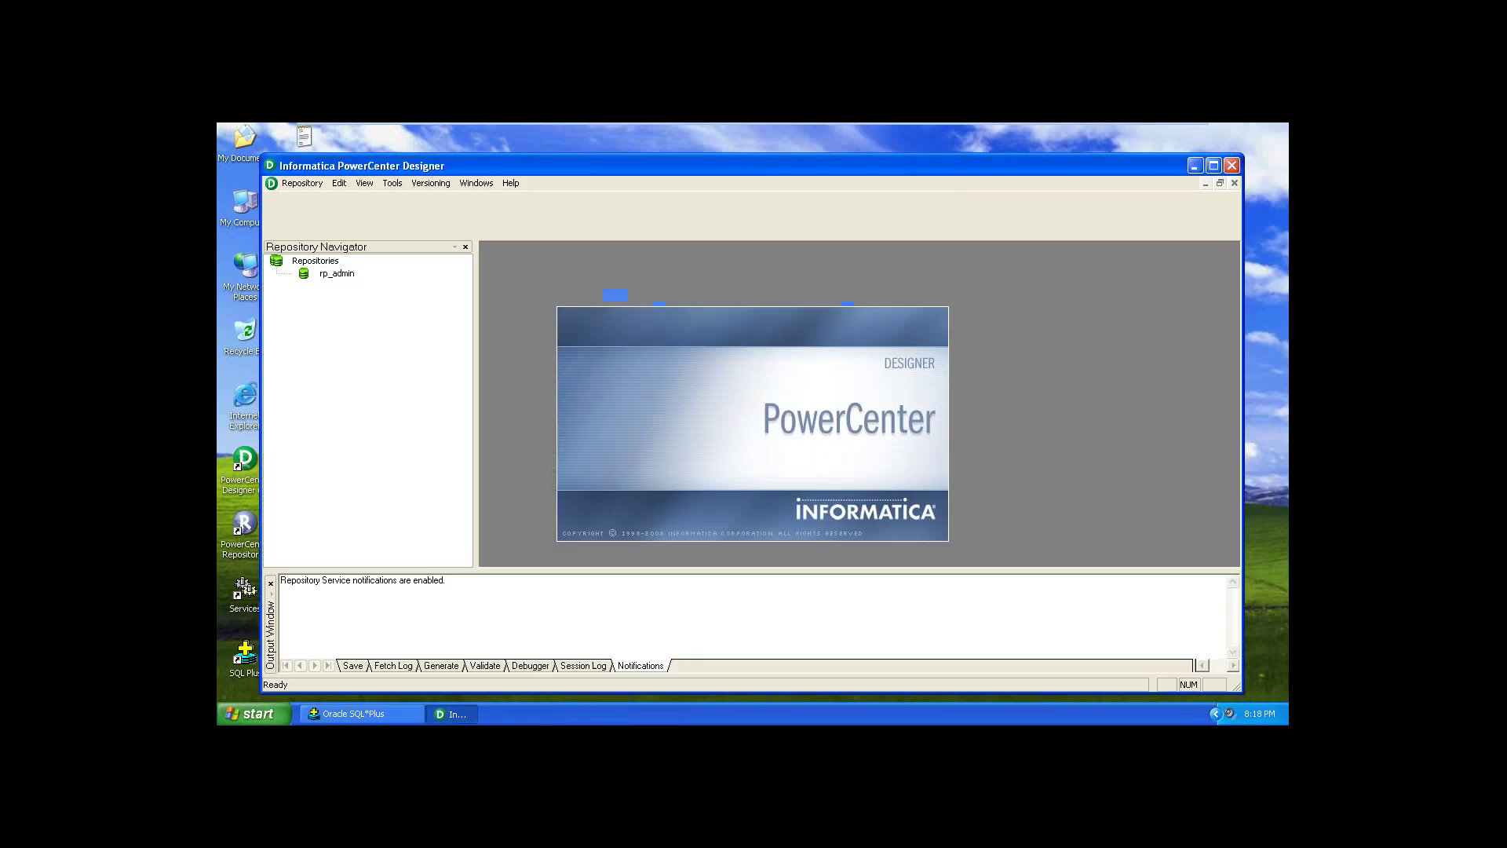
pyautogui.click(1213, 167)
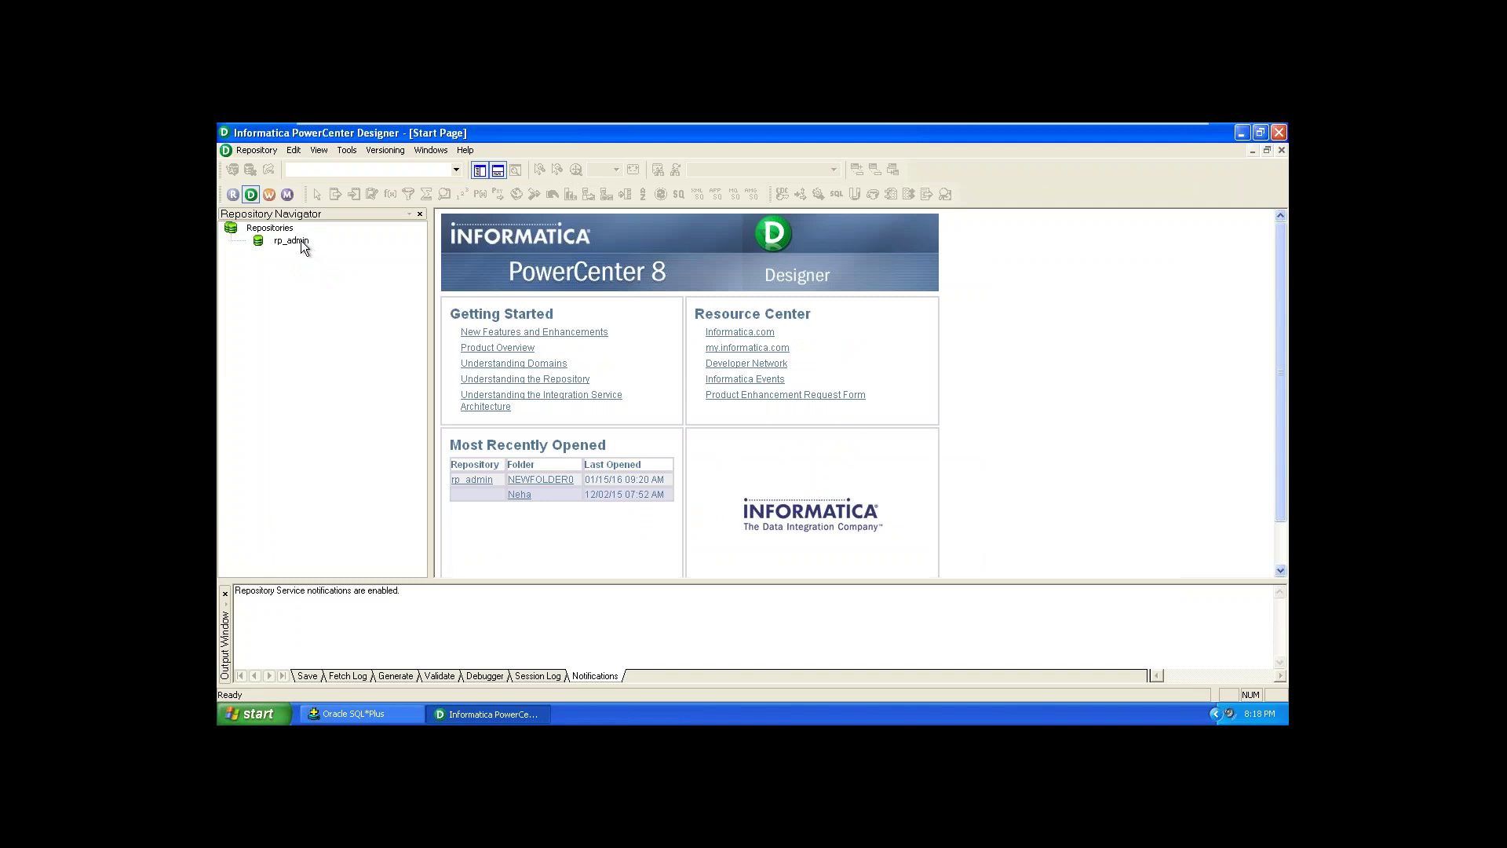
pyautogui.doubleClick(299, 240)
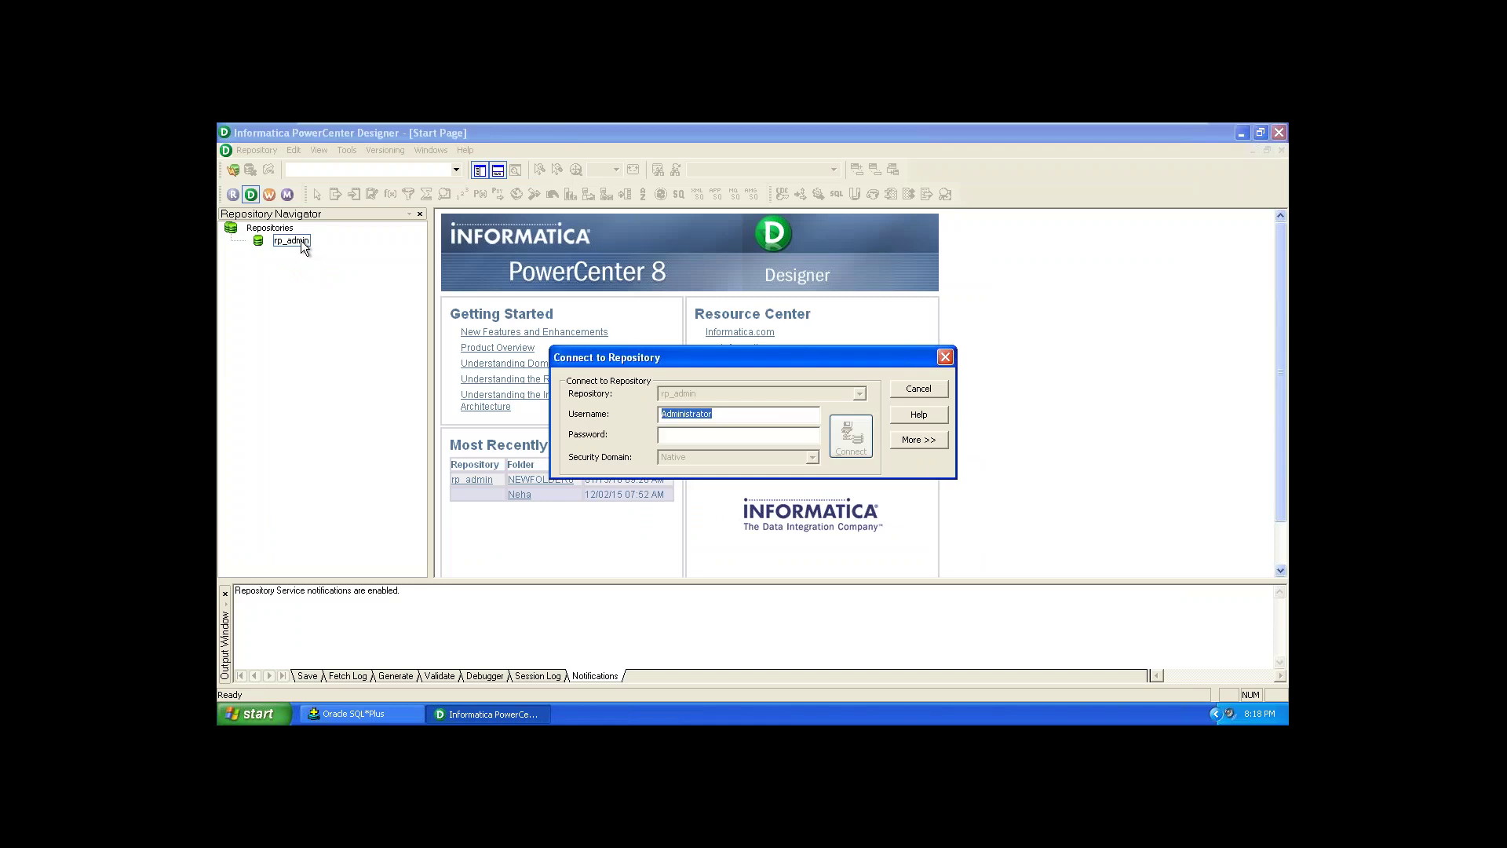
pyautogui.click(703, 431)
pyautogui.write('Administrator')
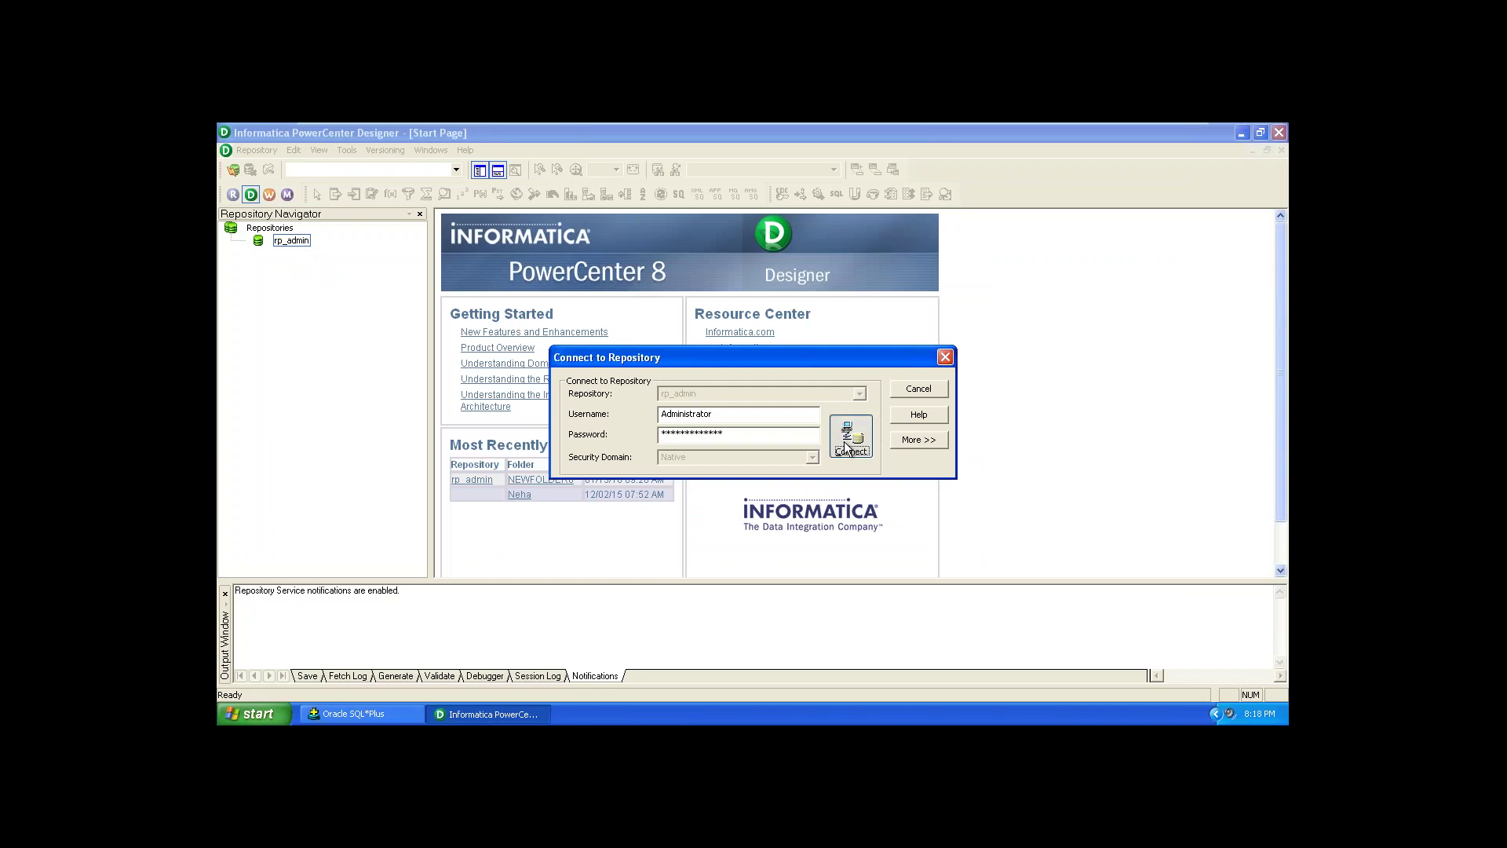
pyautogui.click(850, 436)
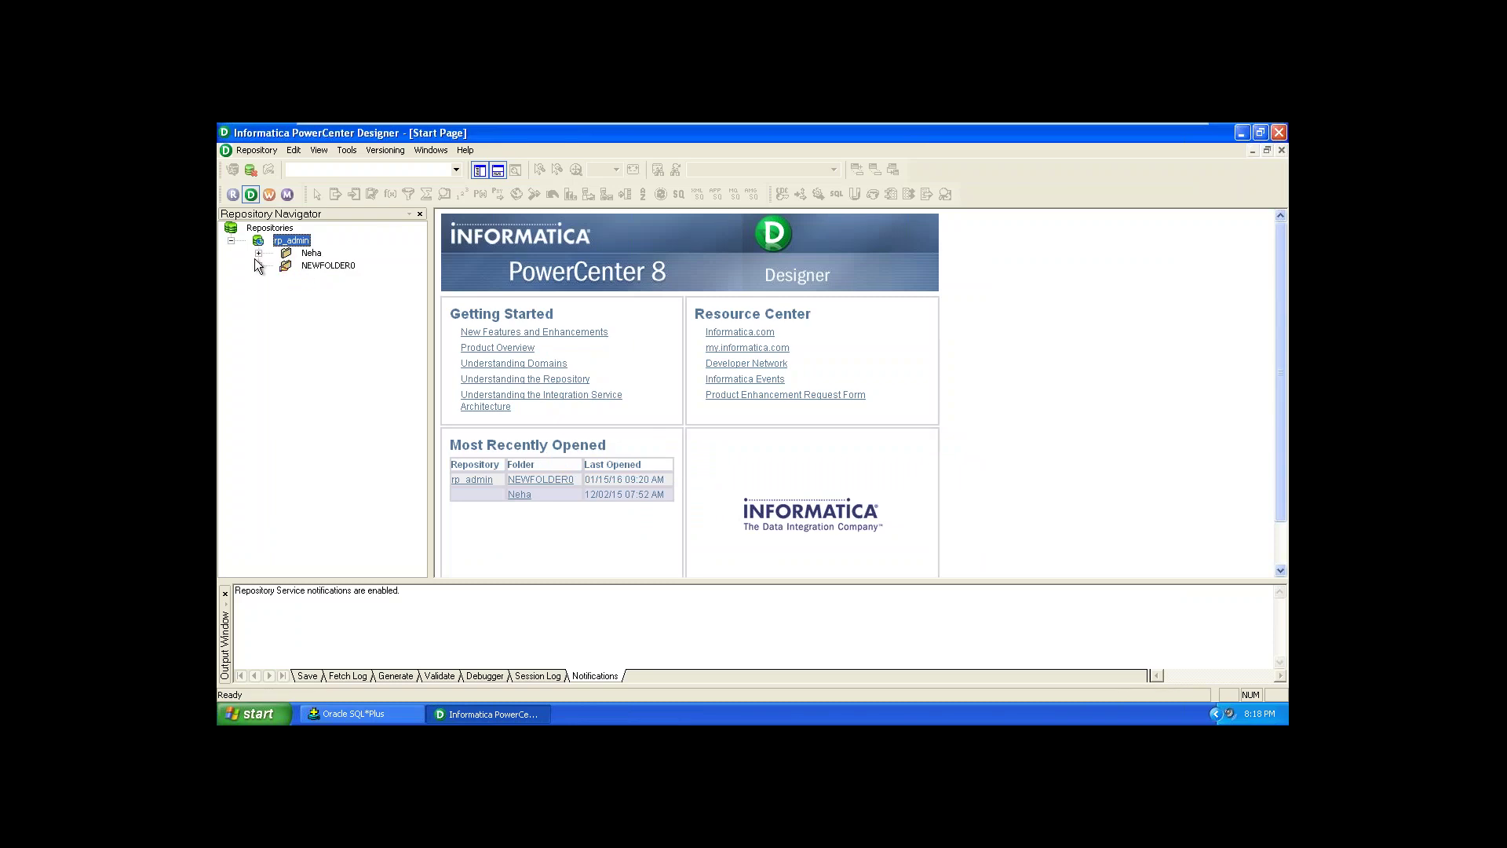
# Step: Open NEWFOLDER0 in the workspace with its Mappings list expanded
pyautogui.click(259, 266)
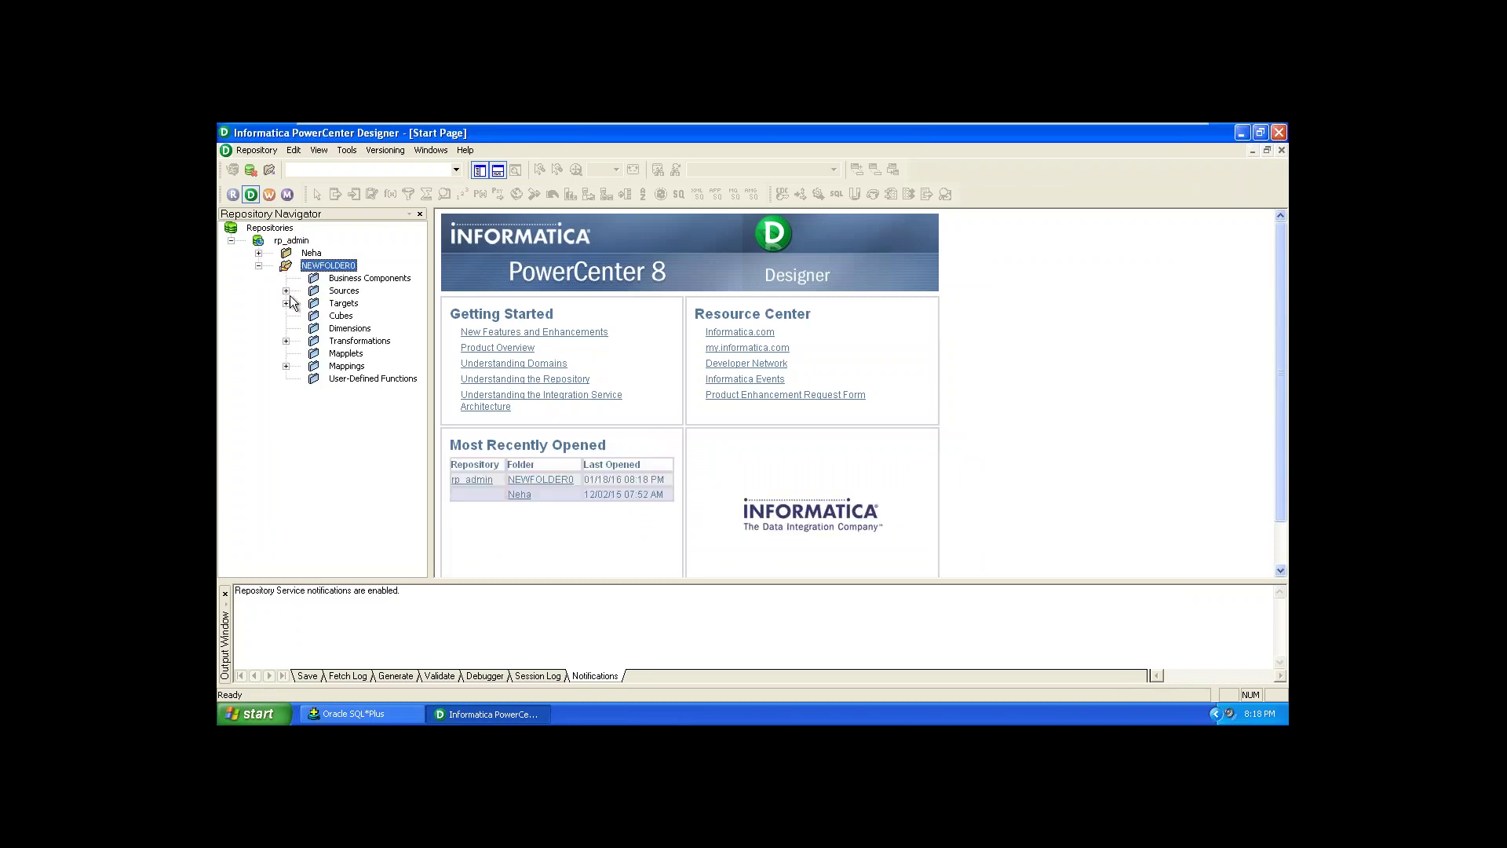
pyautogui.click(284, 366)
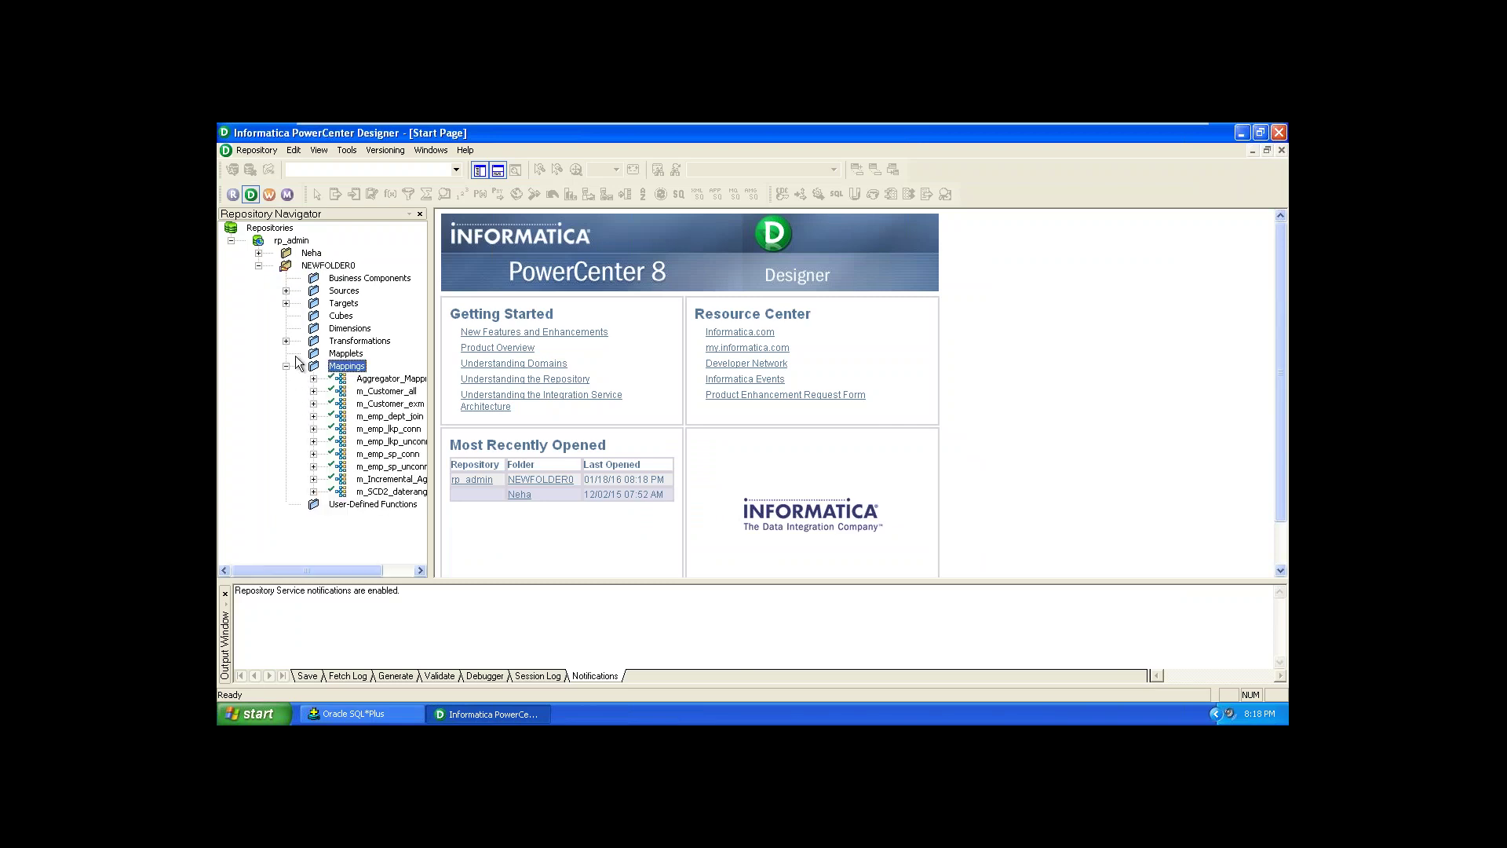
pyautogui.rightClick(313, 267)
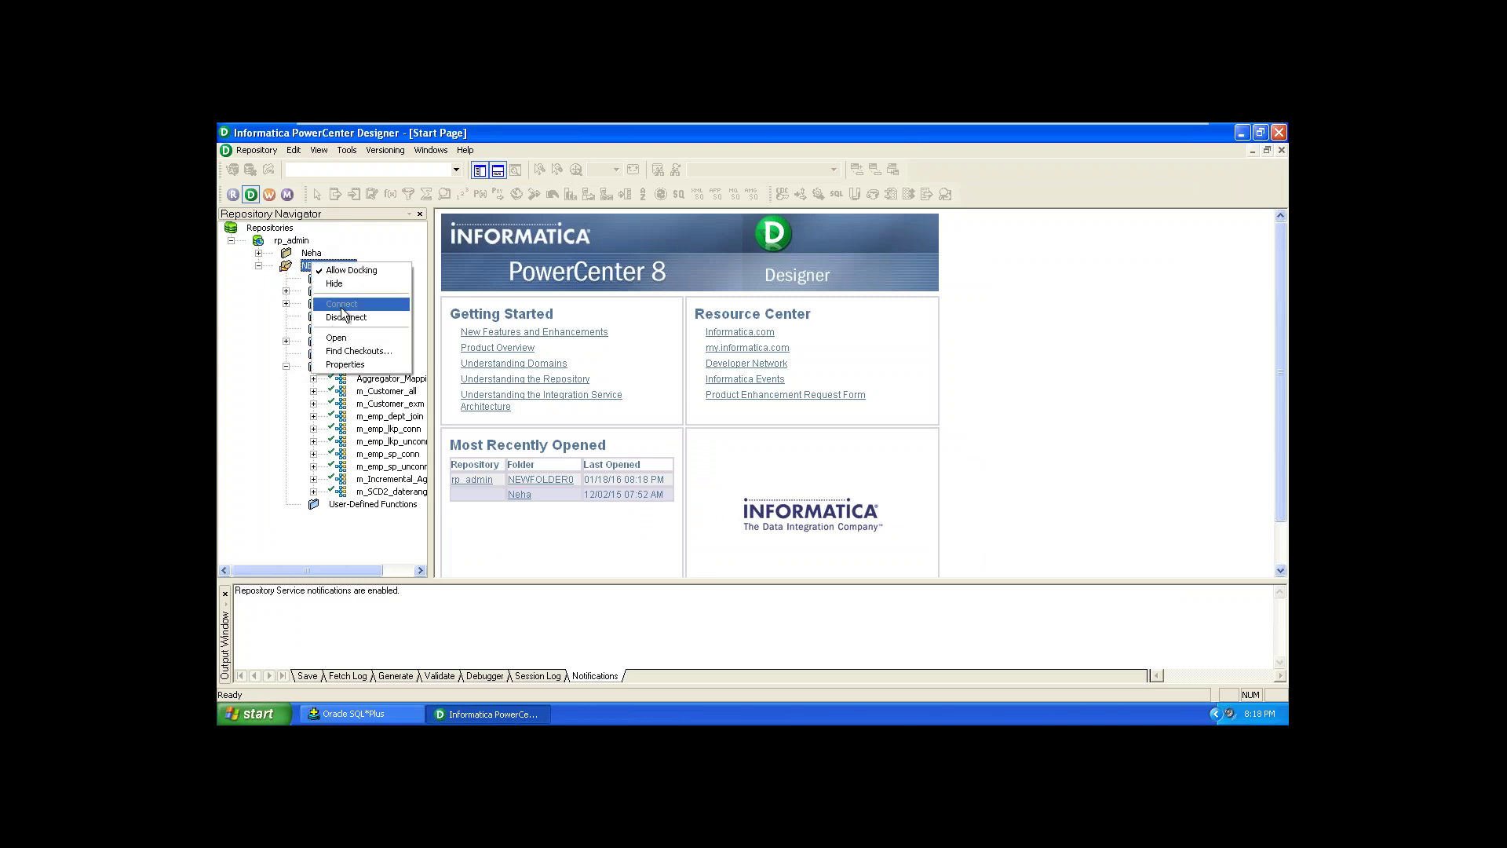
pyautogui.click(337, 338)
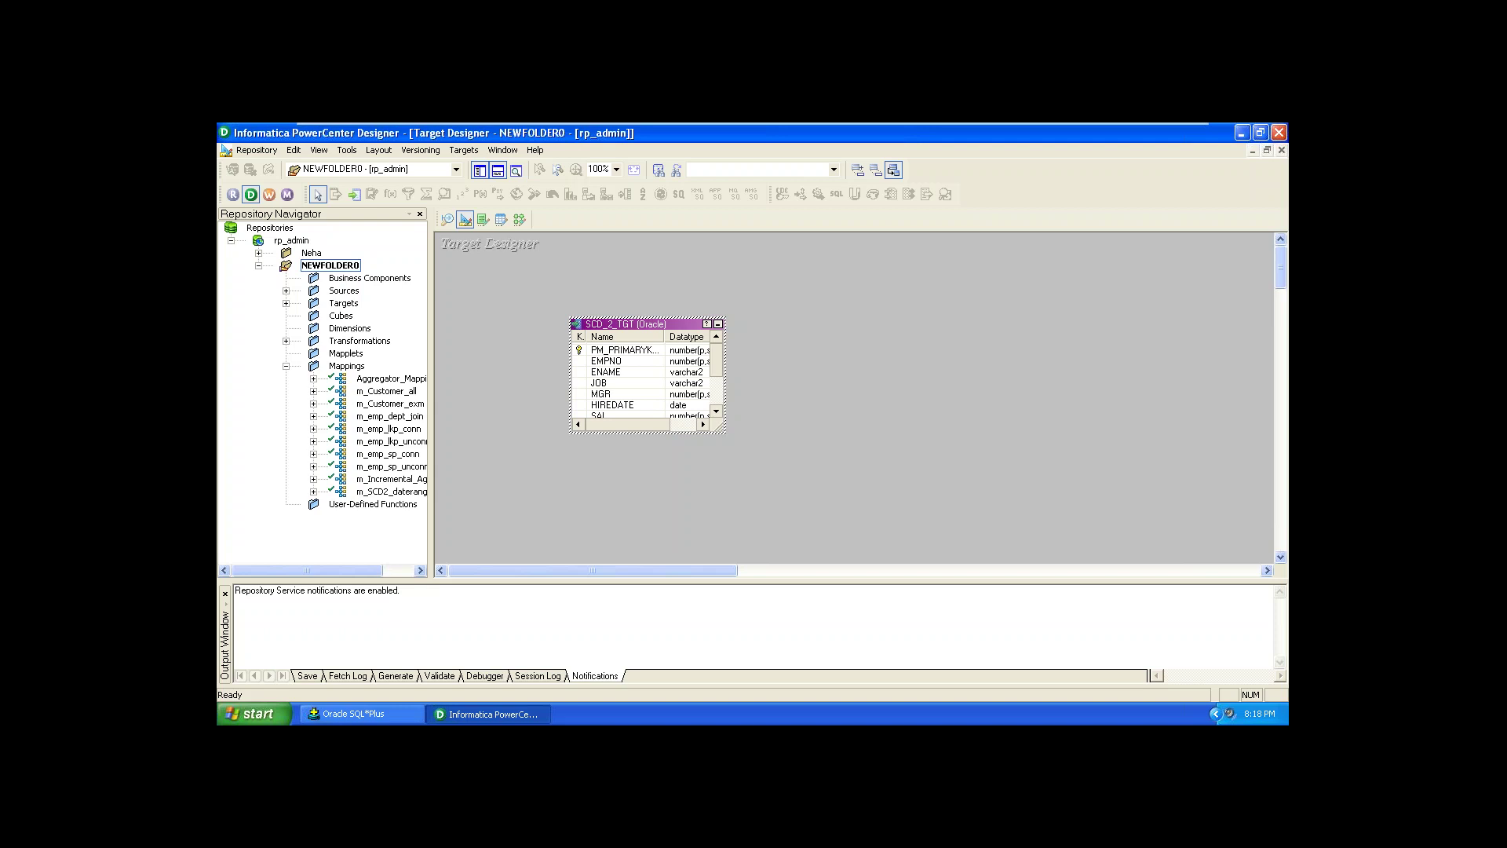
# Step: Drag m_SCD2_daterange into Mapping Designer and expand Targets to show SCD_2_TGT
pyautogui.click(286, 303)
pyautogui.click(286, 303)
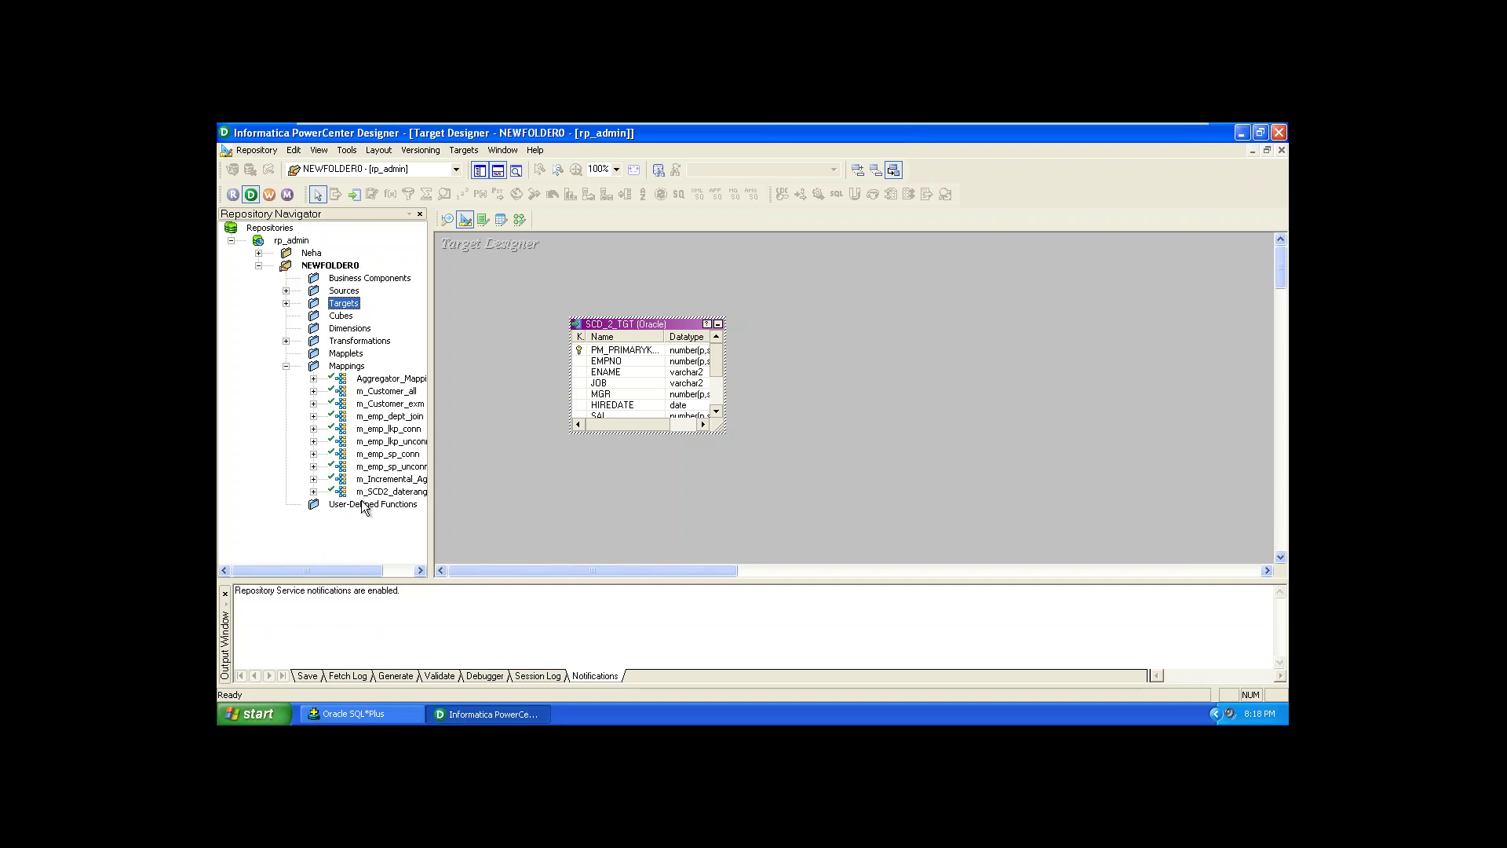
pyautogui.moveTo(369, 491); pyautogui.dragTo(580, 481)
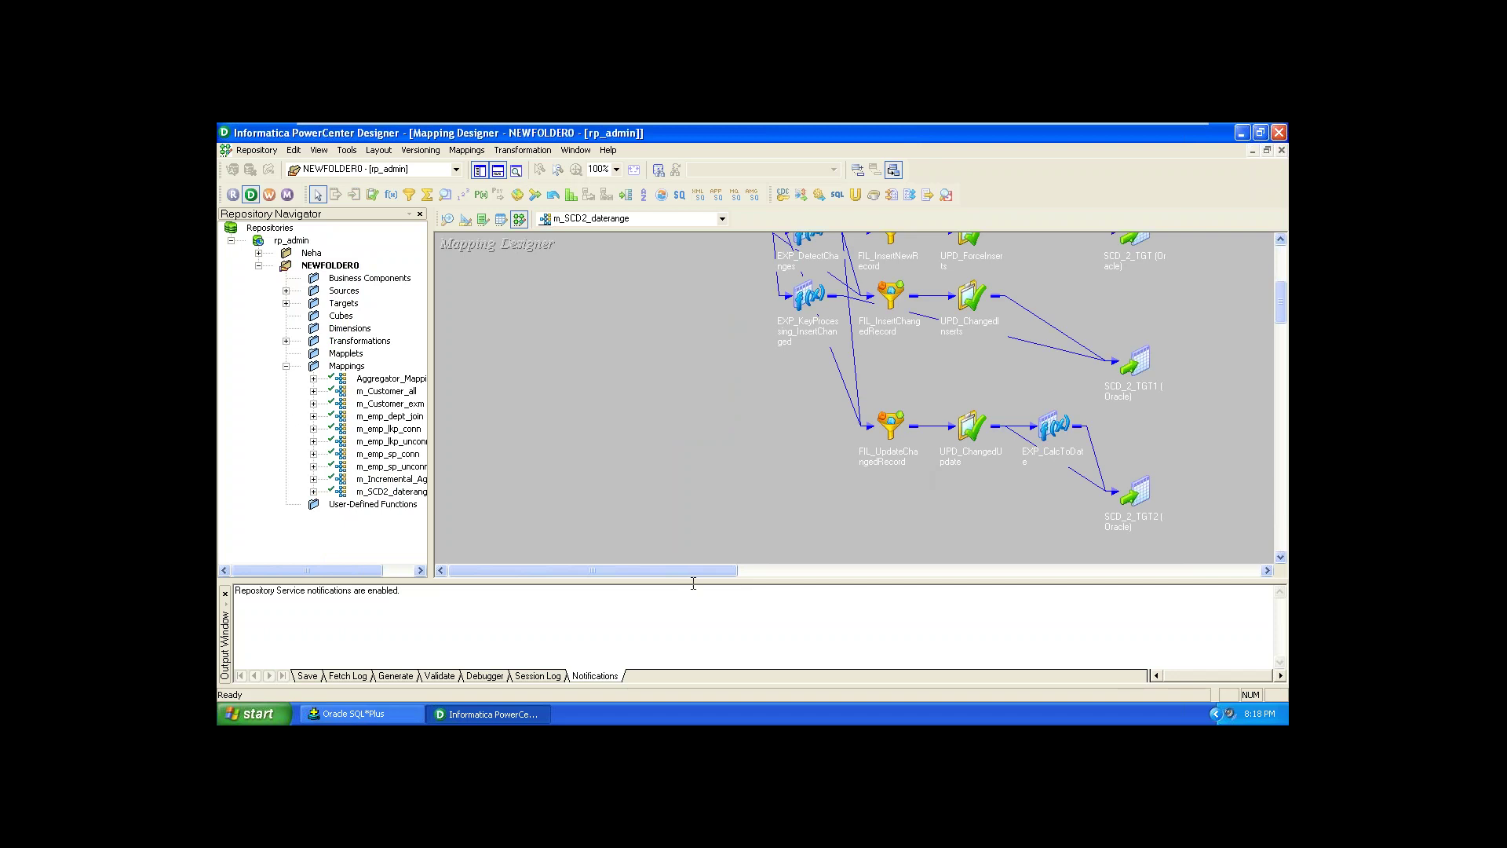
pyautogui.click(288, 304)
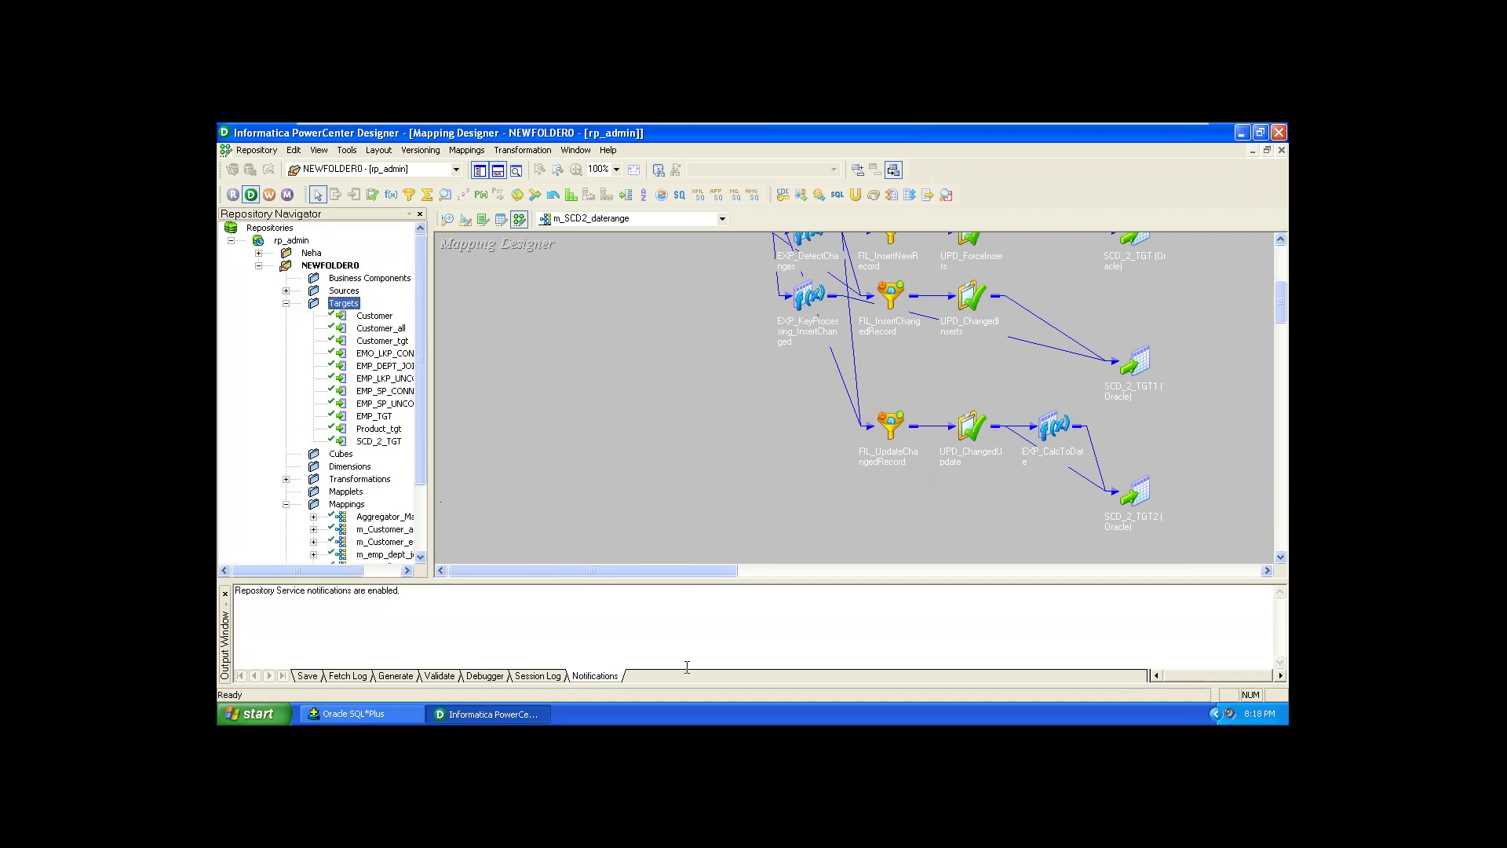
# Step: Describe SCD_2_TGT in SQL*Plus, then minimize it and scroll the mapping to the EMP source
pyautogui.click(390, 720)
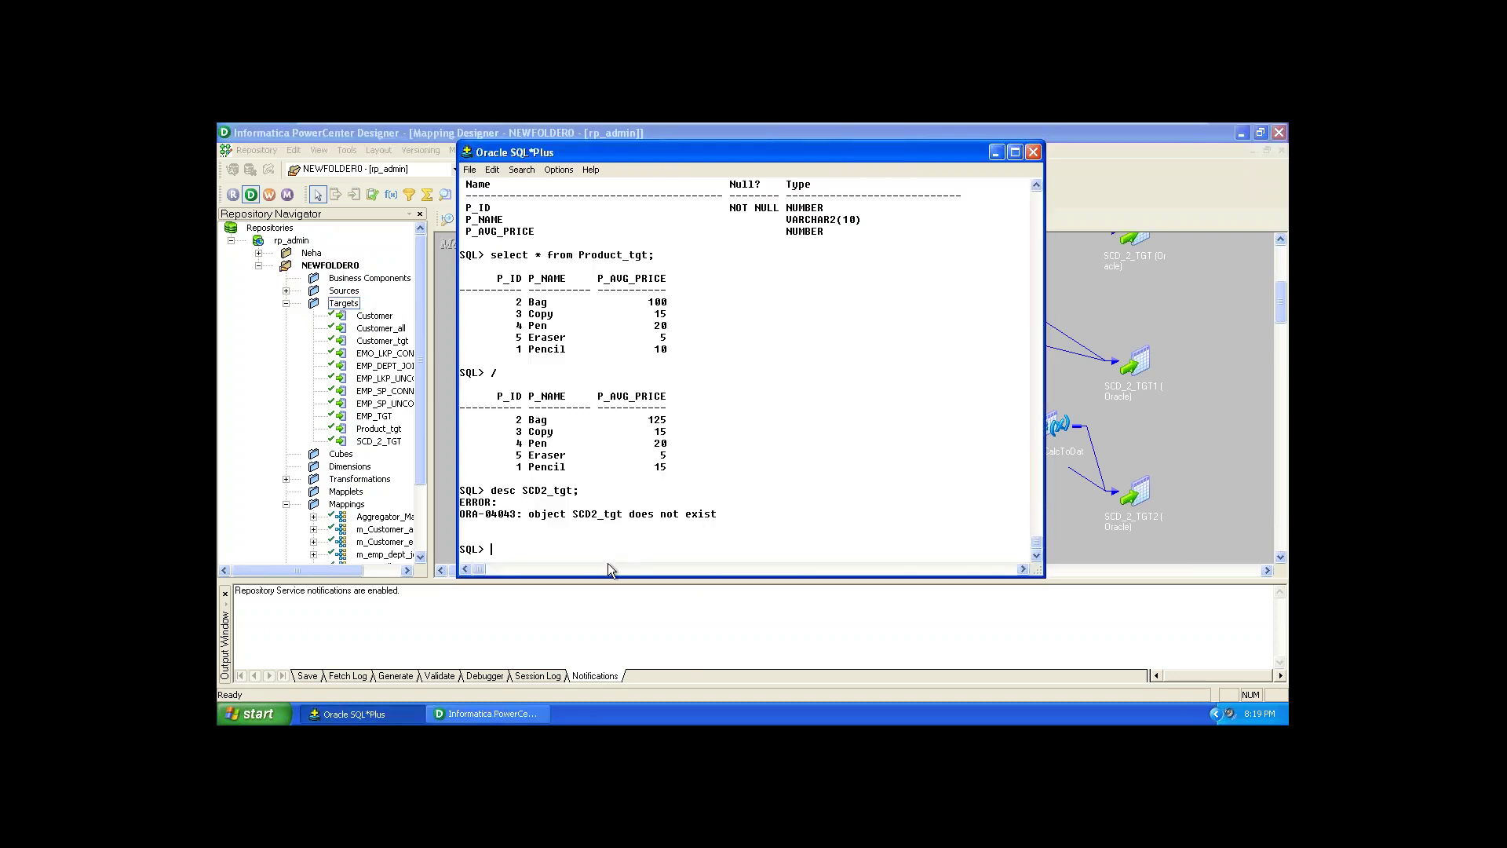
pyautogui.write('desc SCD_2_TGT;')
pyautogui.press('Return')
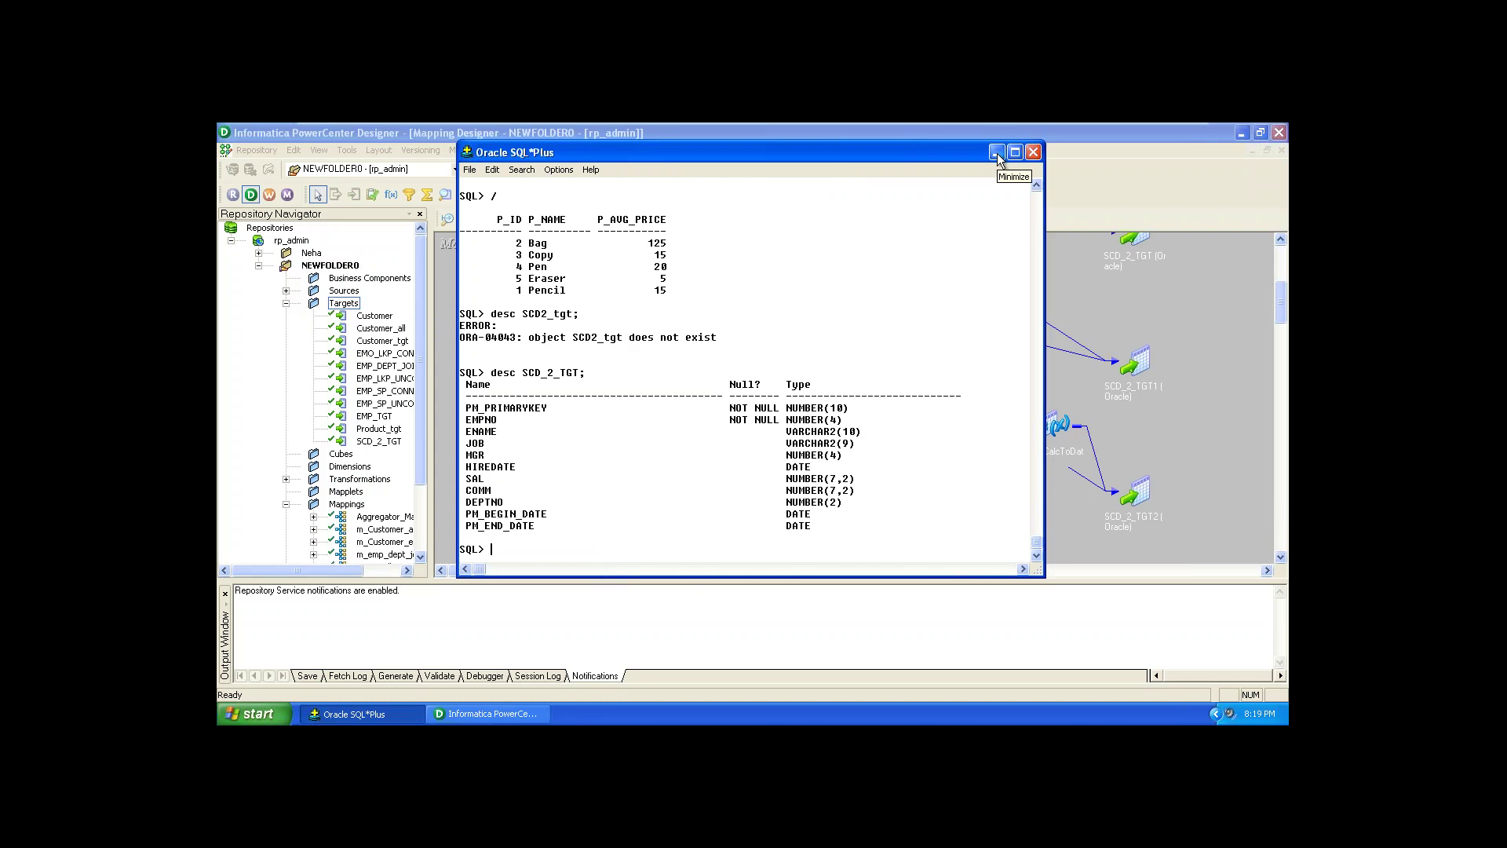
pyautogui.click(997, 153)
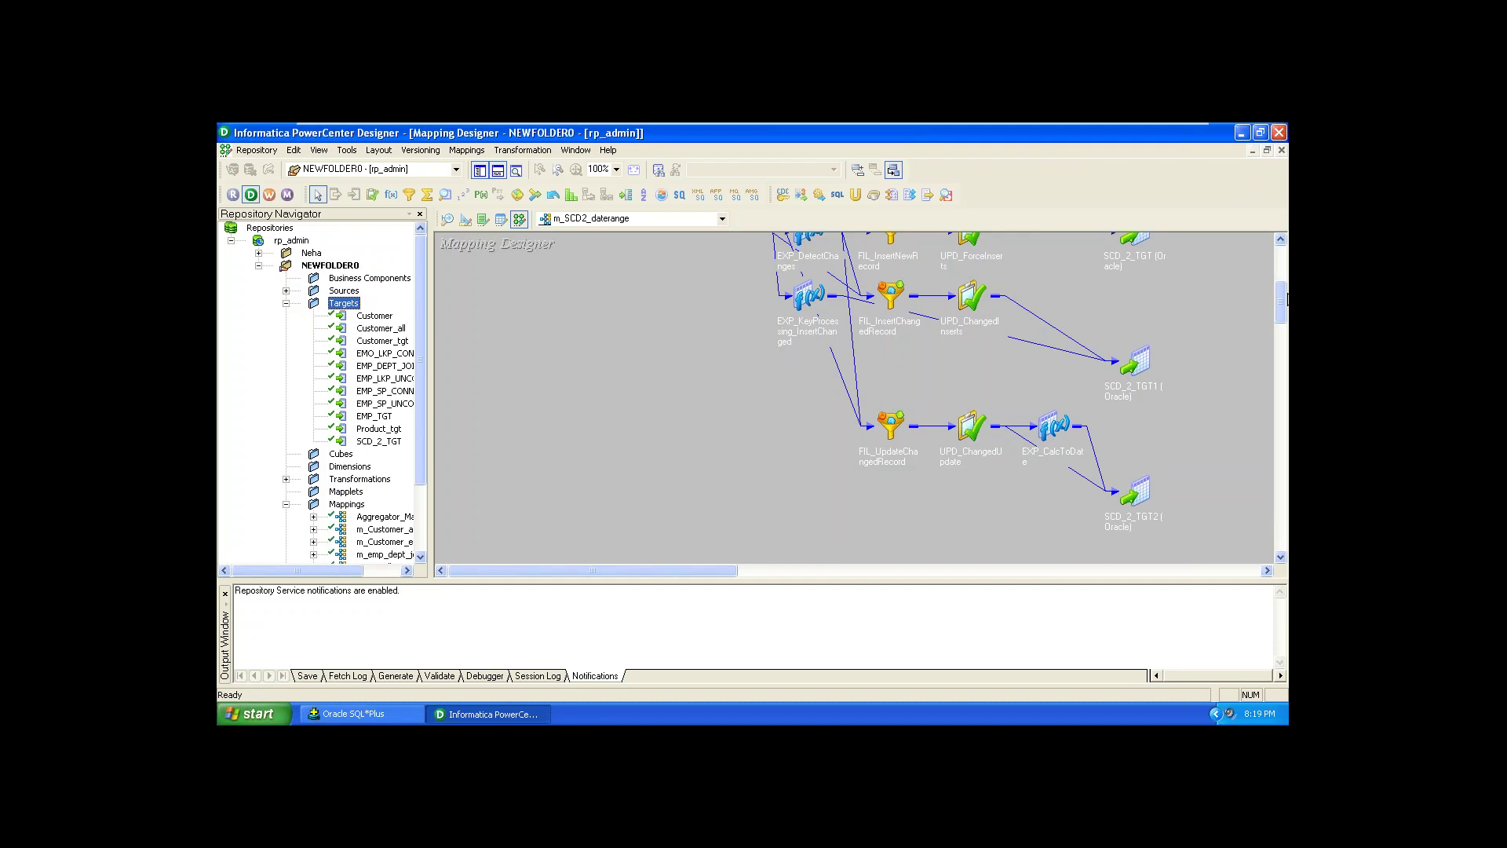
pyautogui.moveTo(1282, 302); pyautogui.dragTo(1284, 276)
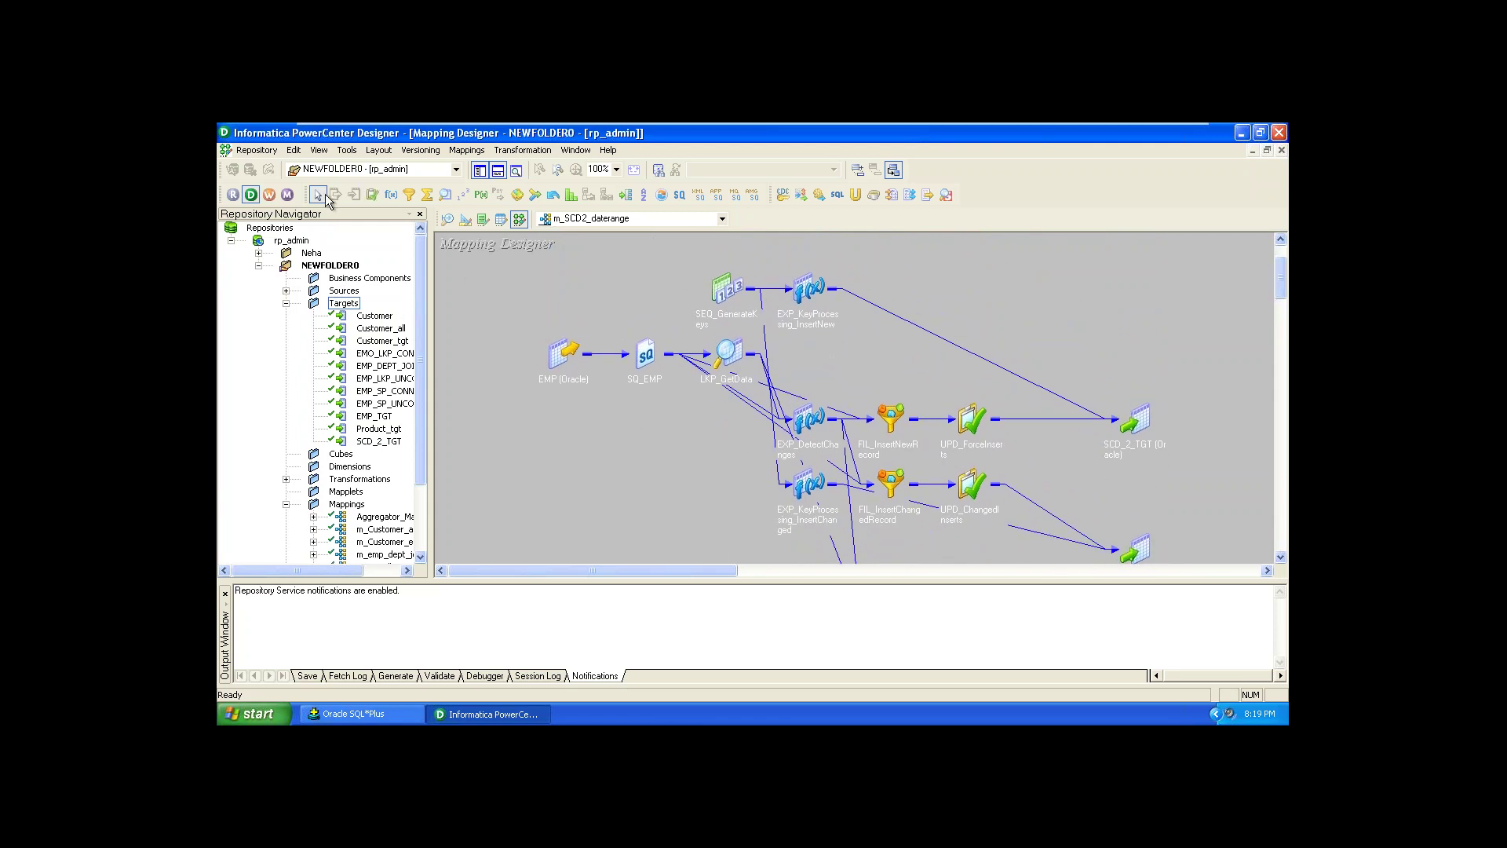
# Step: In Workflow Manager, open NEWFOLDER0 and create the workflow WKF_m_SCD_2_daterange
pyautogui.click(268, 194)
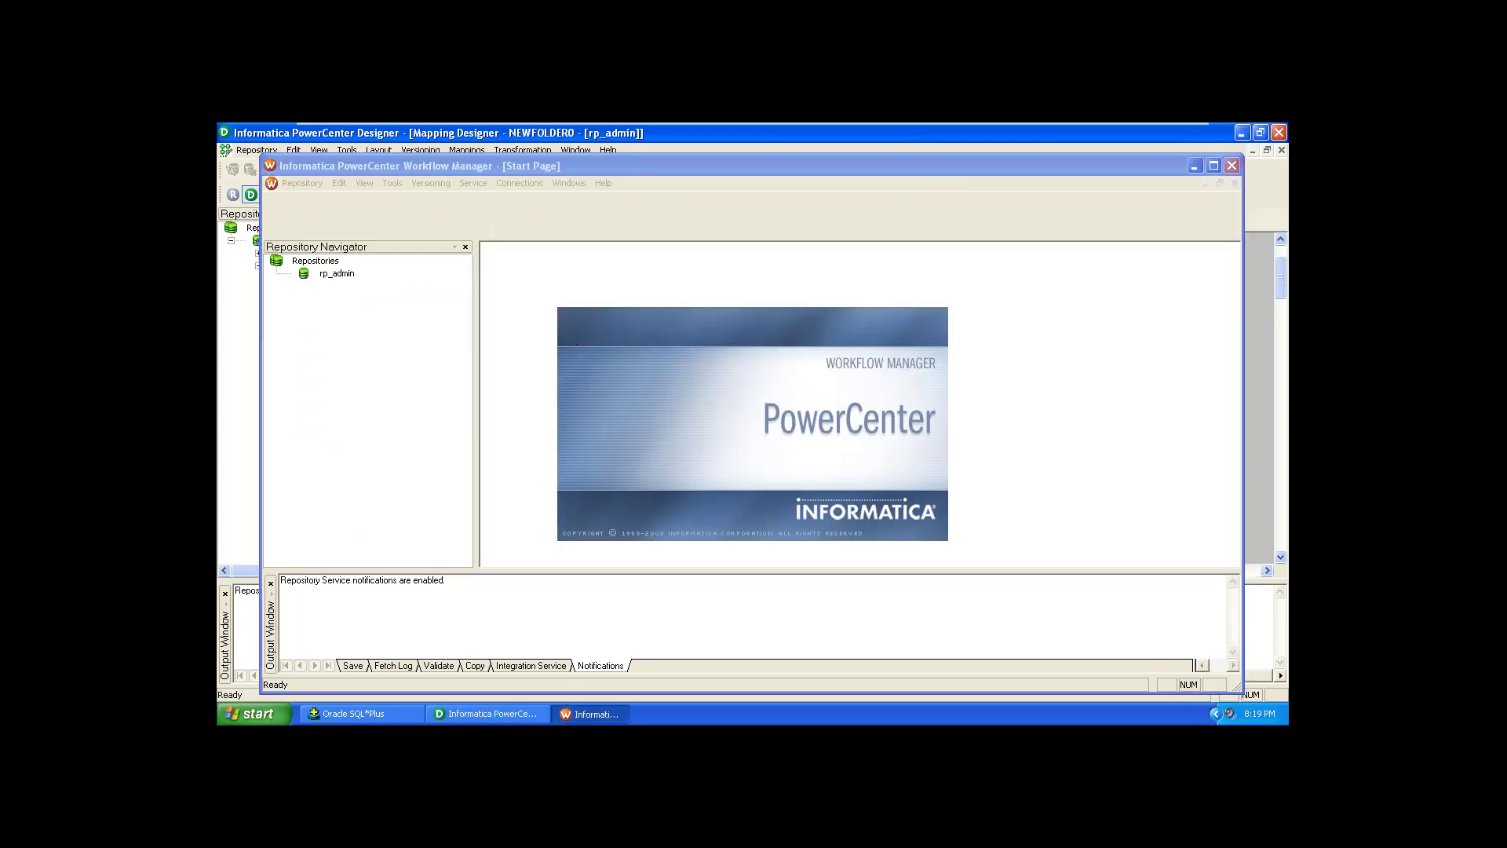
pyautogui.click(858, 366)
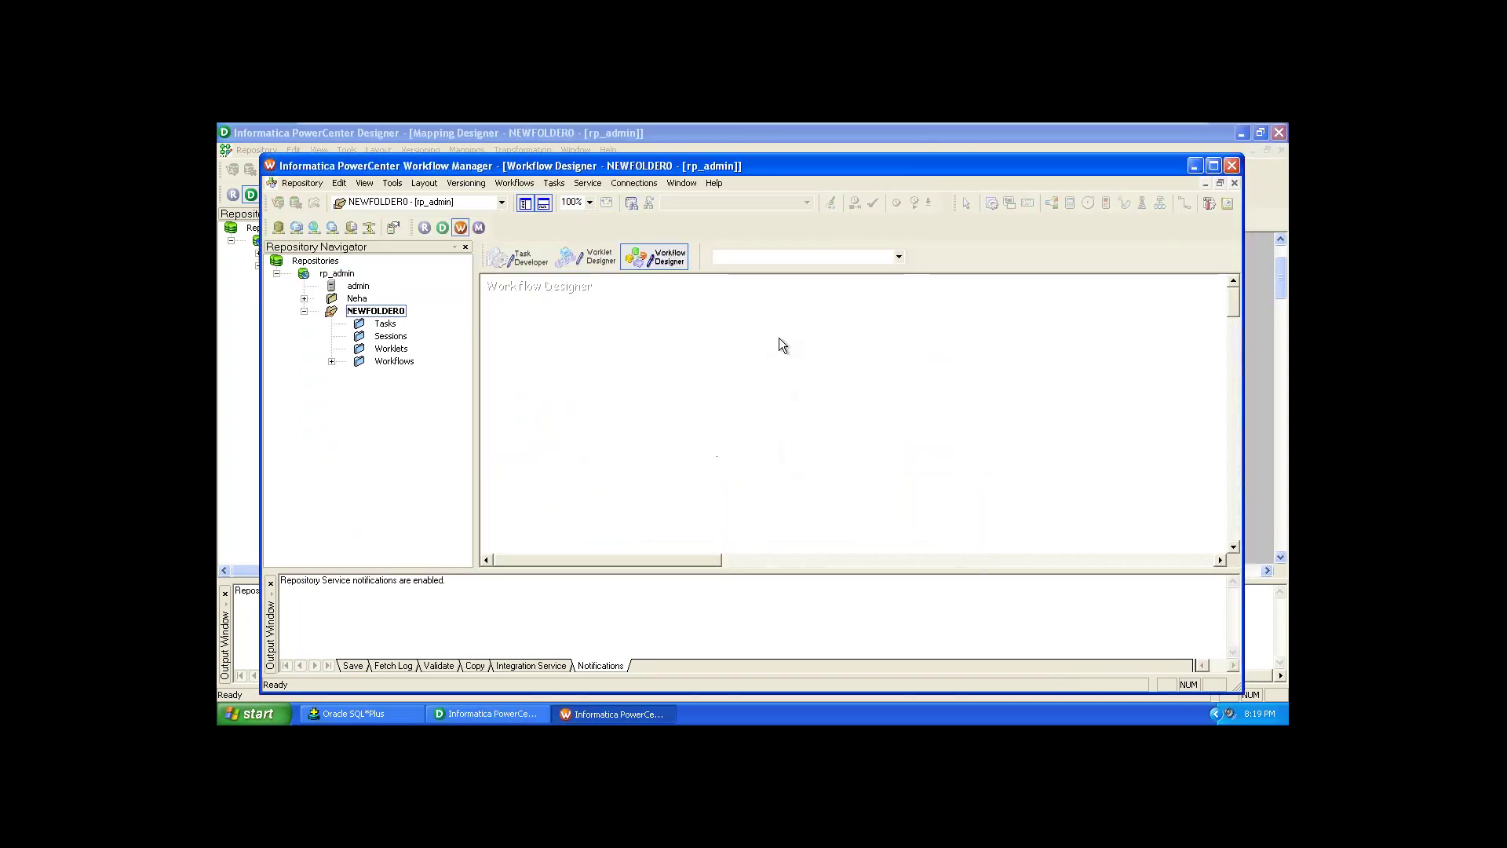
pyautogui.rightClick(617, 373)
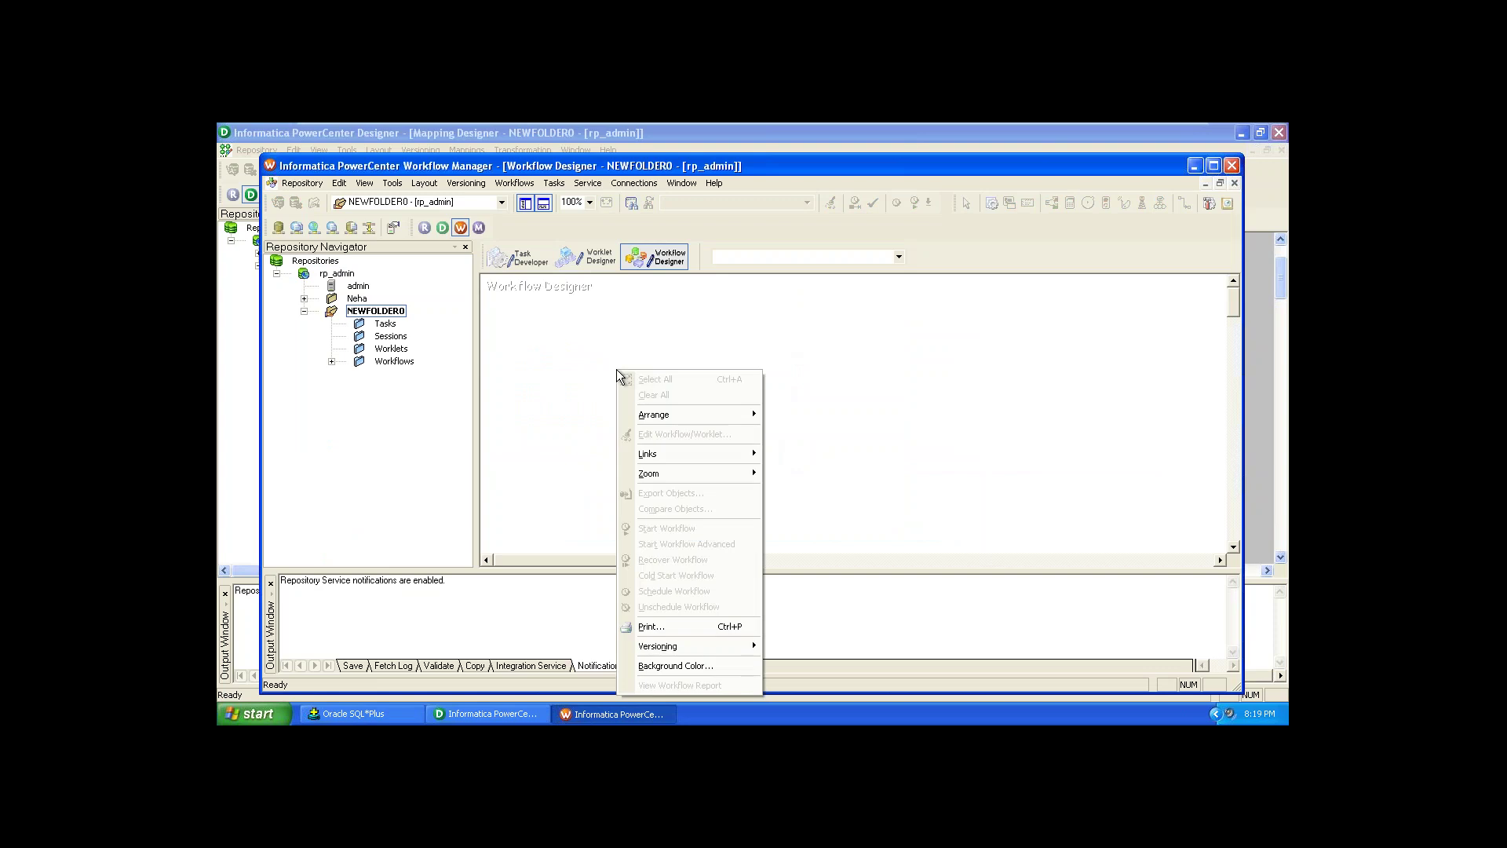
pyautogui.click(524, 186)
pyautogui.click(539, 200)
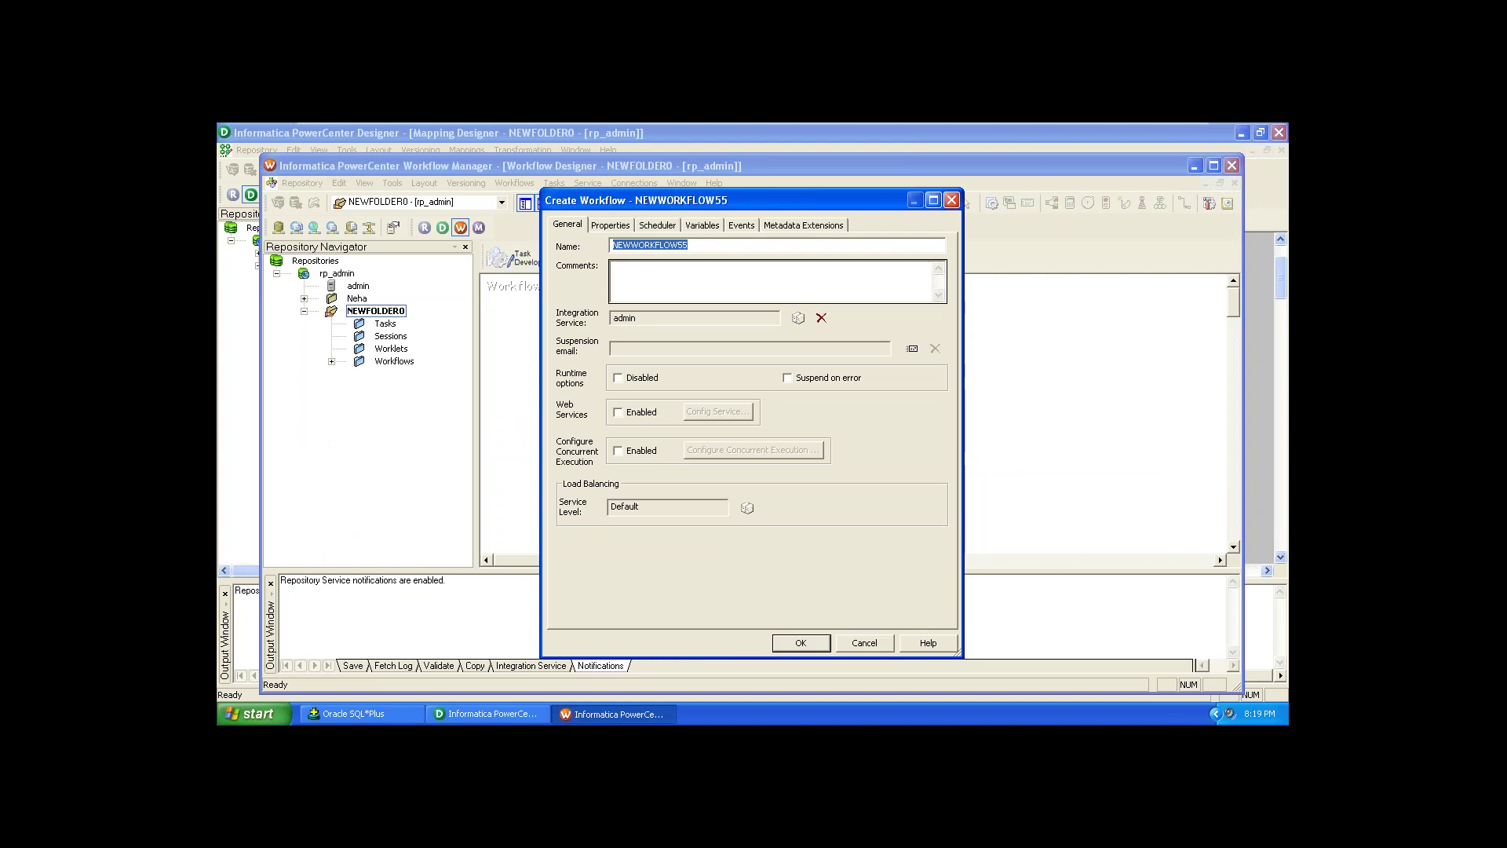
pyautogui.write('WKF_m_SCD_@')
pyautogui.write('_daterange')
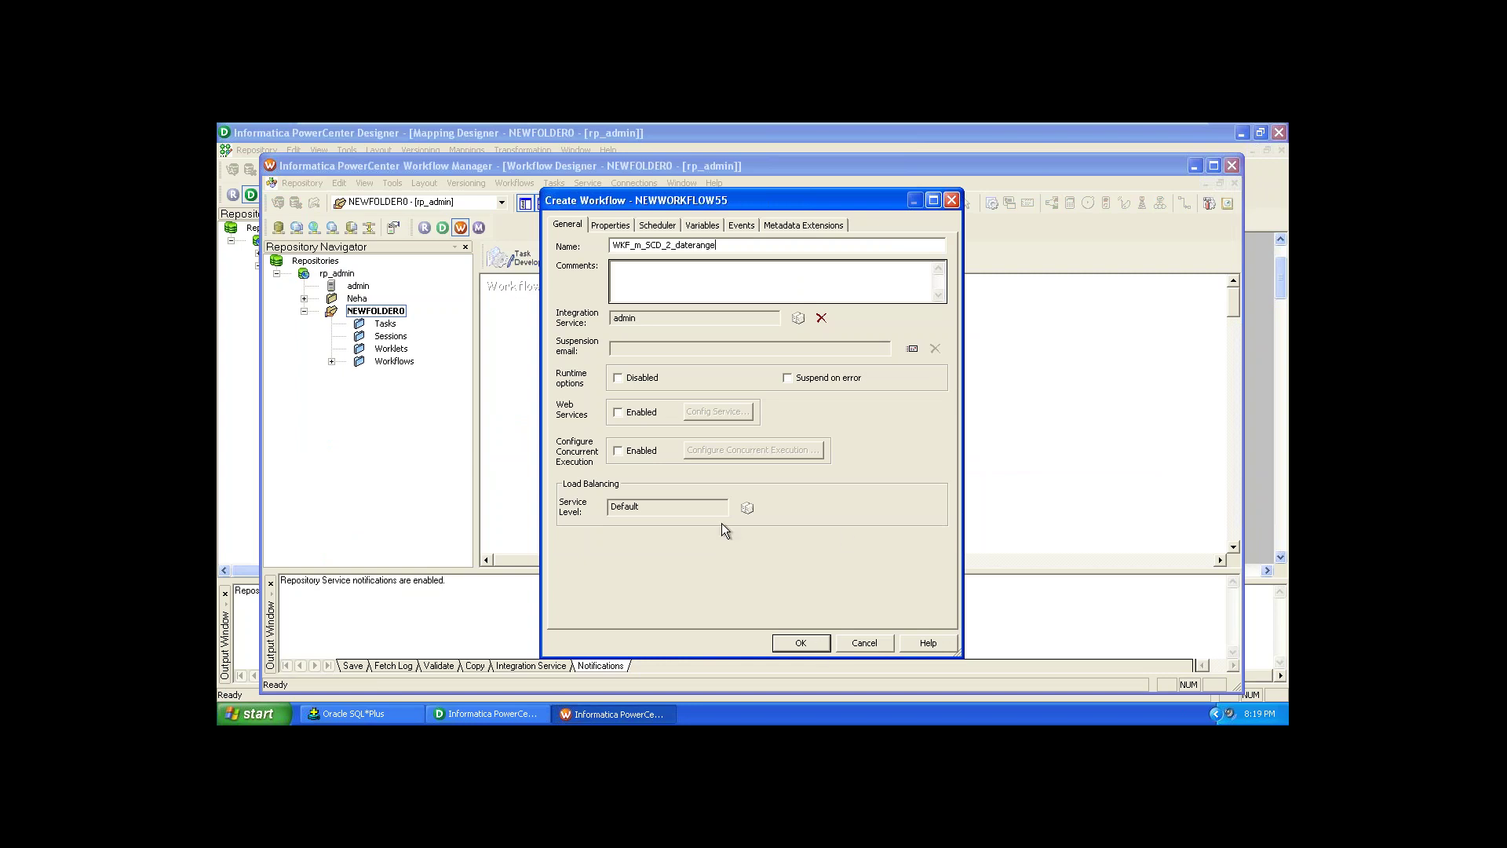
pyautogui.click(817, 643)
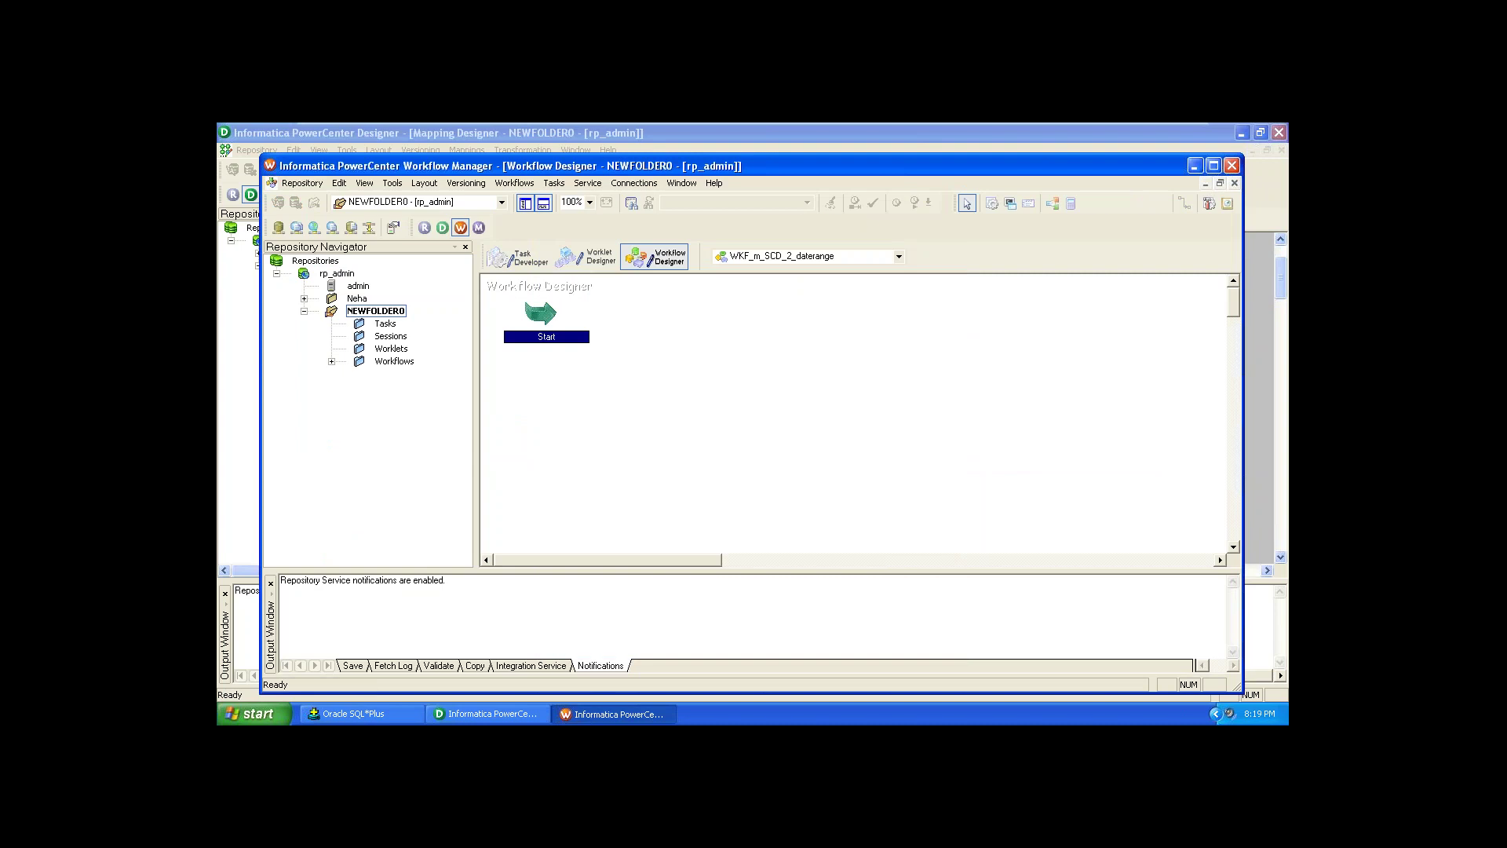
# Step: Create session task s_m_scd_t_date_range based on the m_SCD2_daterange mapping
pyautogui.click(640, 340)
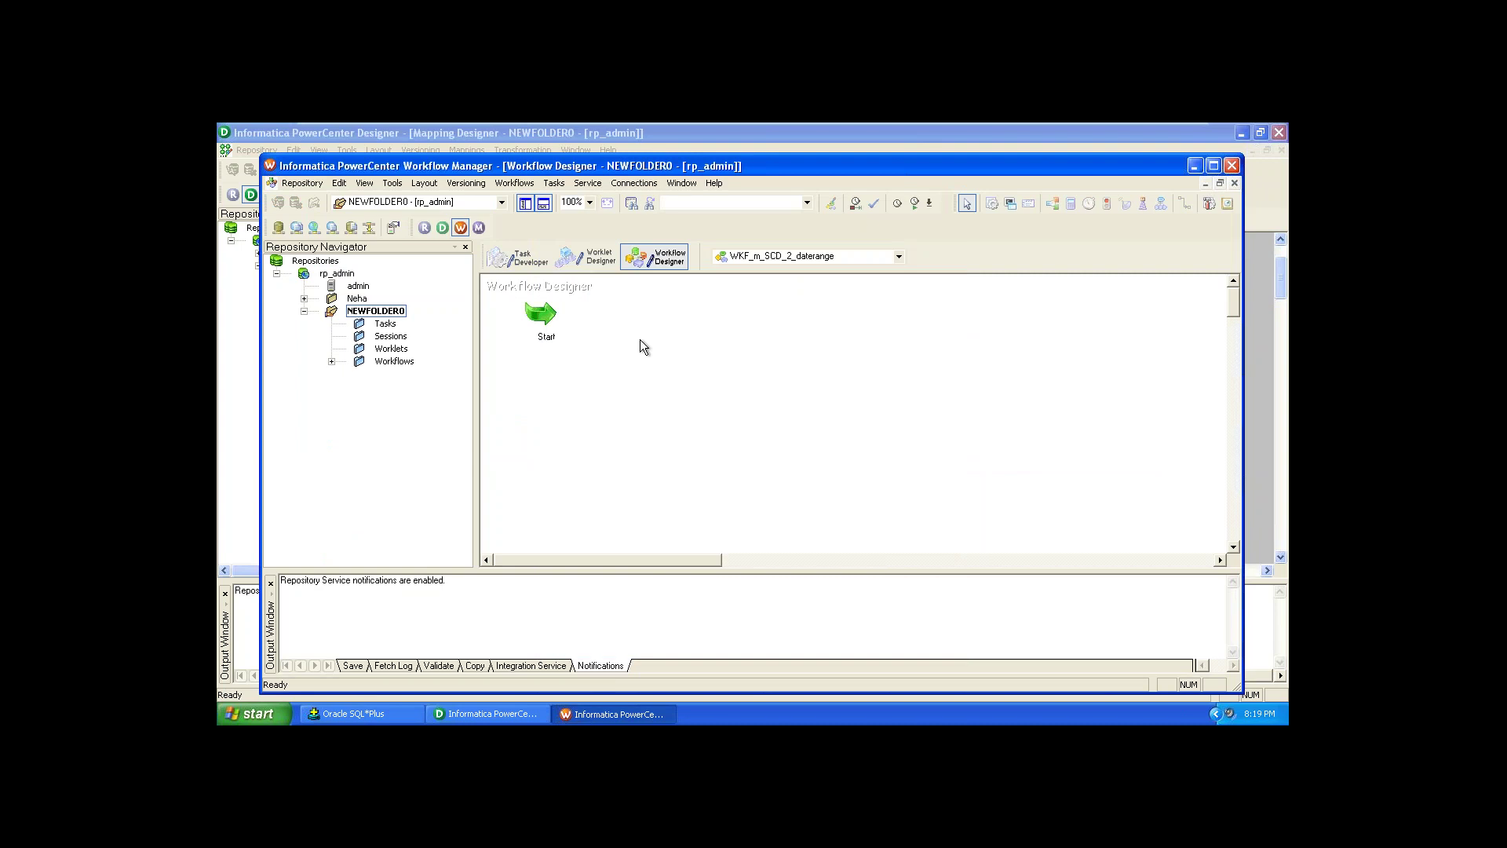
pyautogui.click(553, 185)
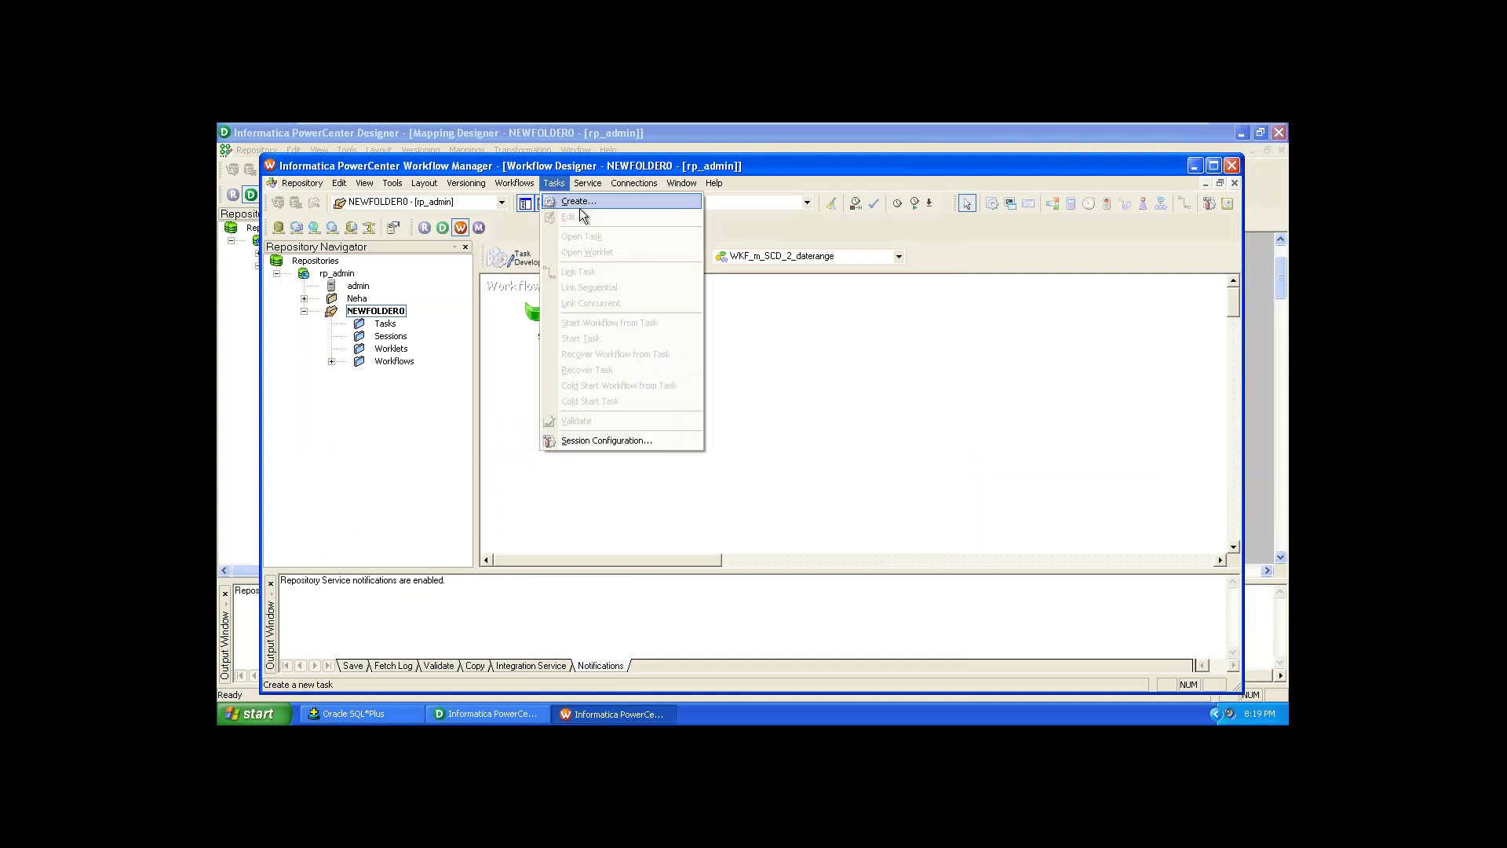
pyautogui.click(582, 205)
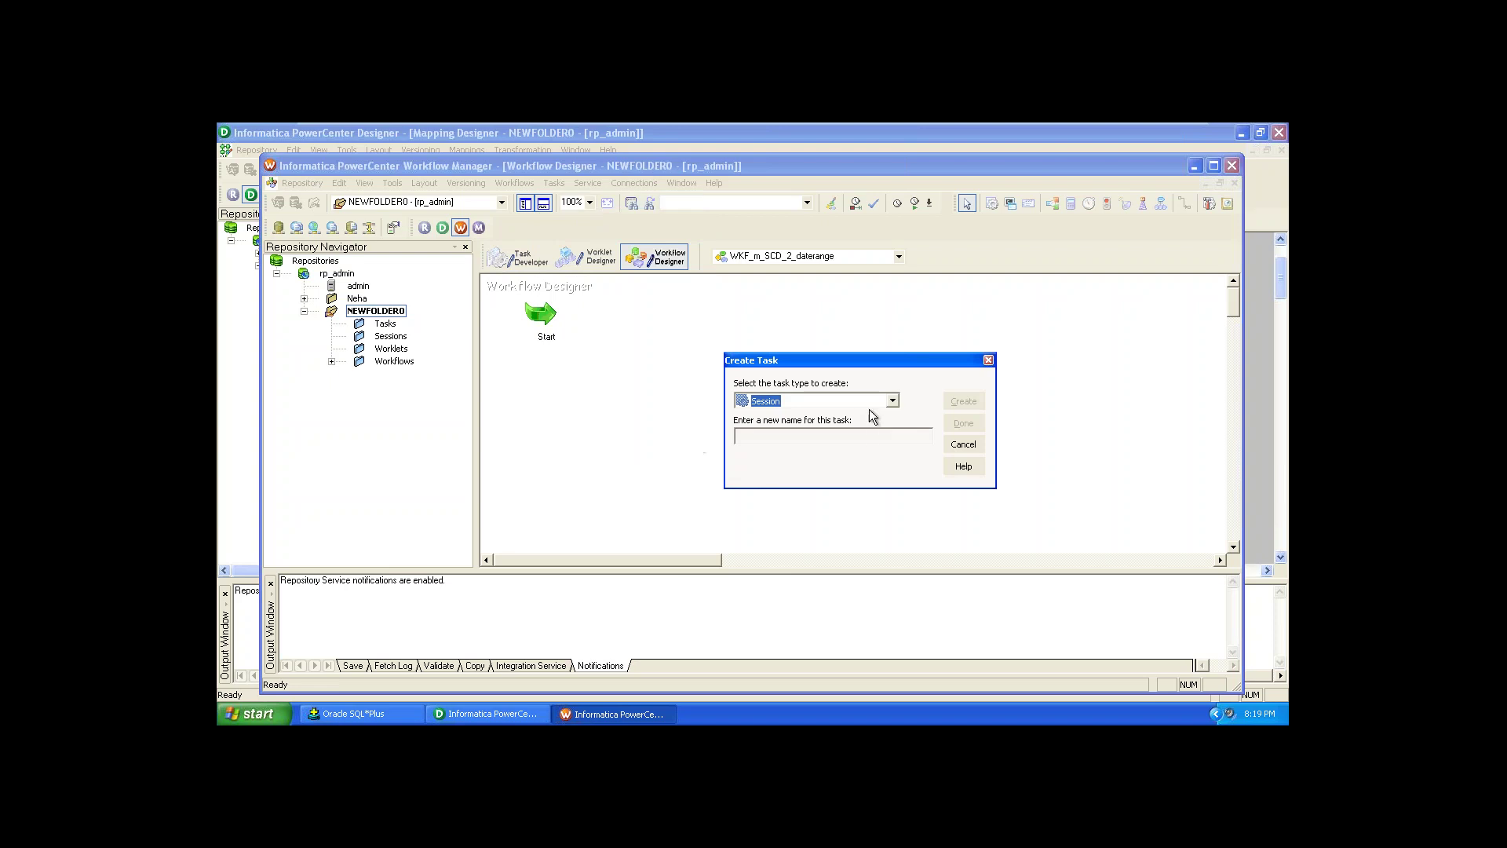
pyautogui.click(864, 434)
pyautogui.write('s_m_scd_t_date_range')
pyautogui.click(963, 402)
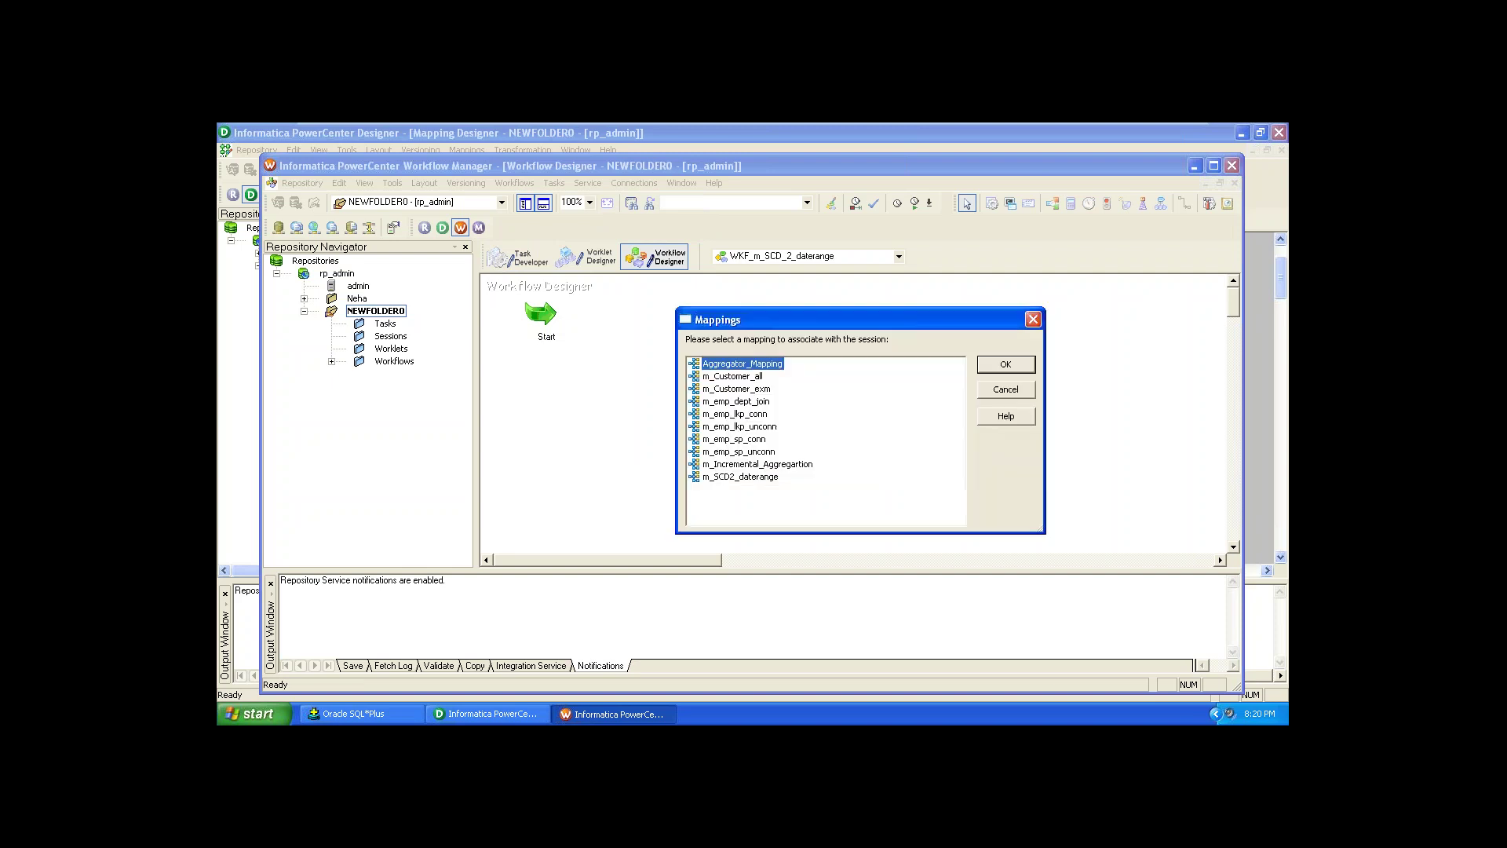
pyautogui.click(754, 478)
pyautogui.click(1021, 366)
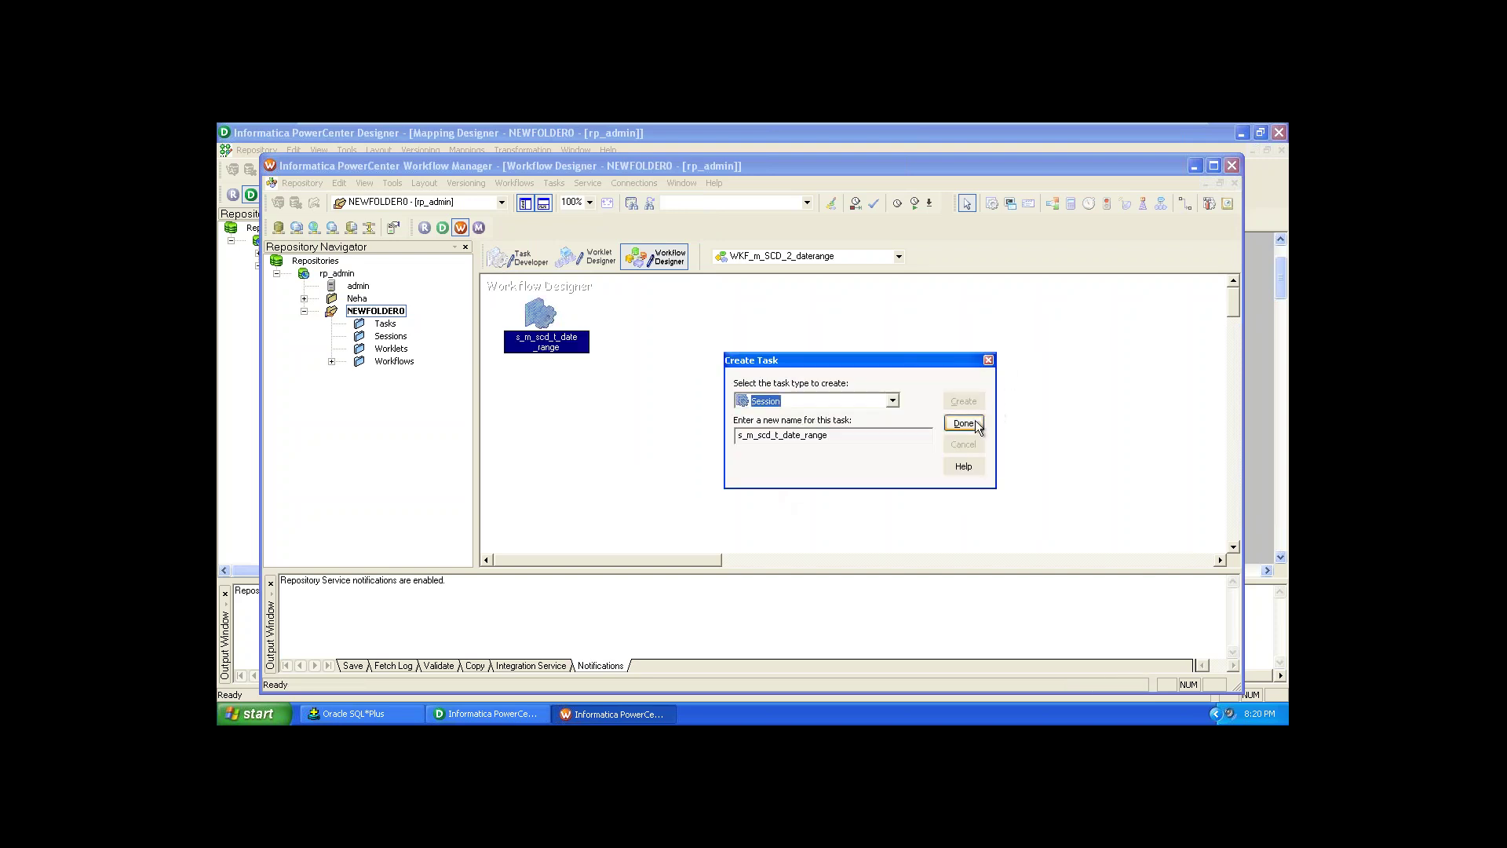
pyautogui.click(964, 423)
pyautogui.click(621, 368)
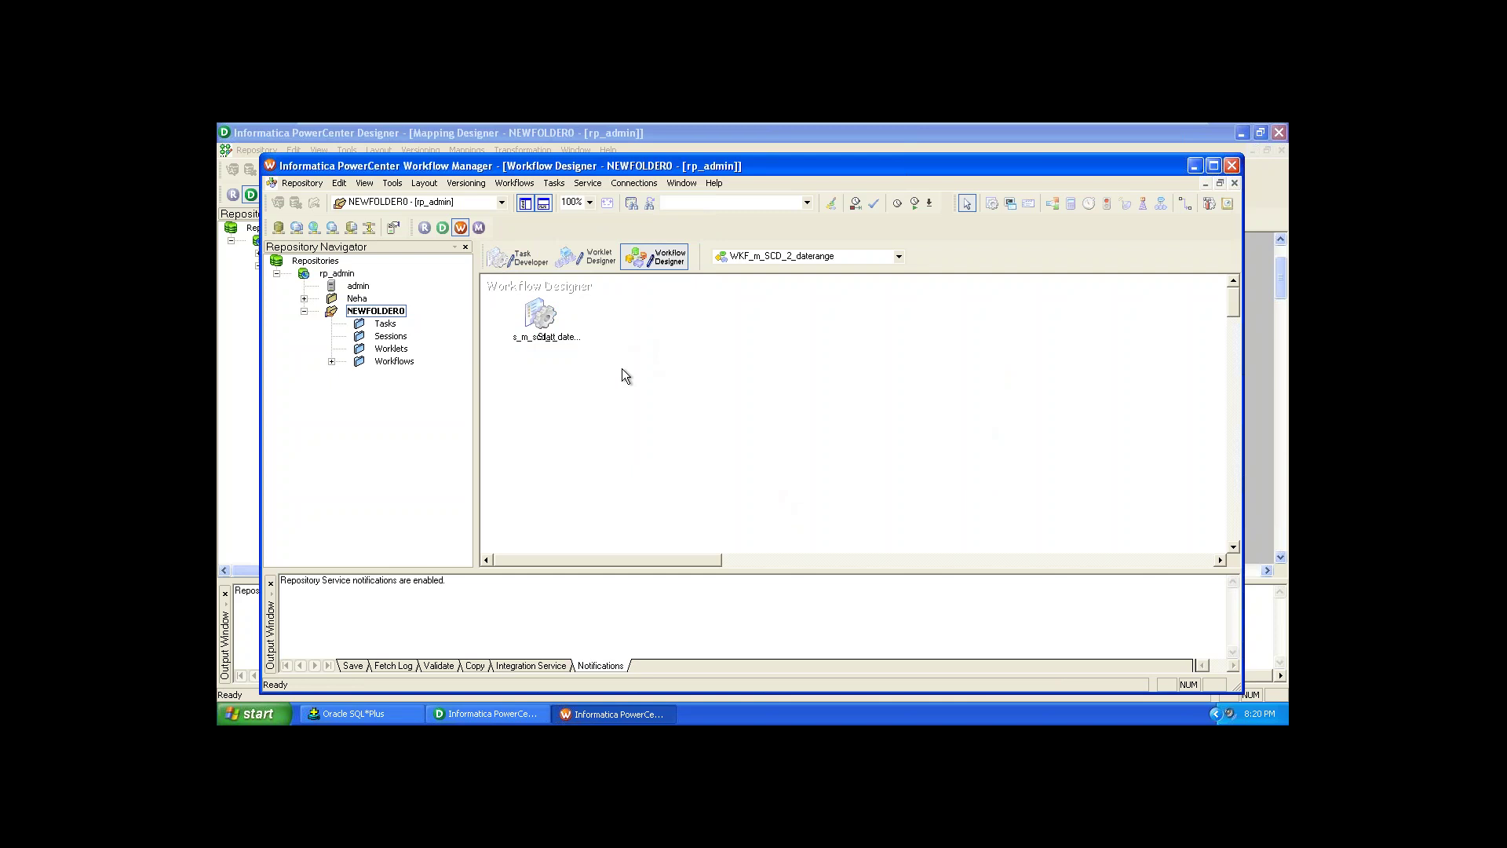
# Step: Move the session away from Start and link Start to the session
pyautogui.moveTo(570, 337); pyautogui.dragTo(688, 298)
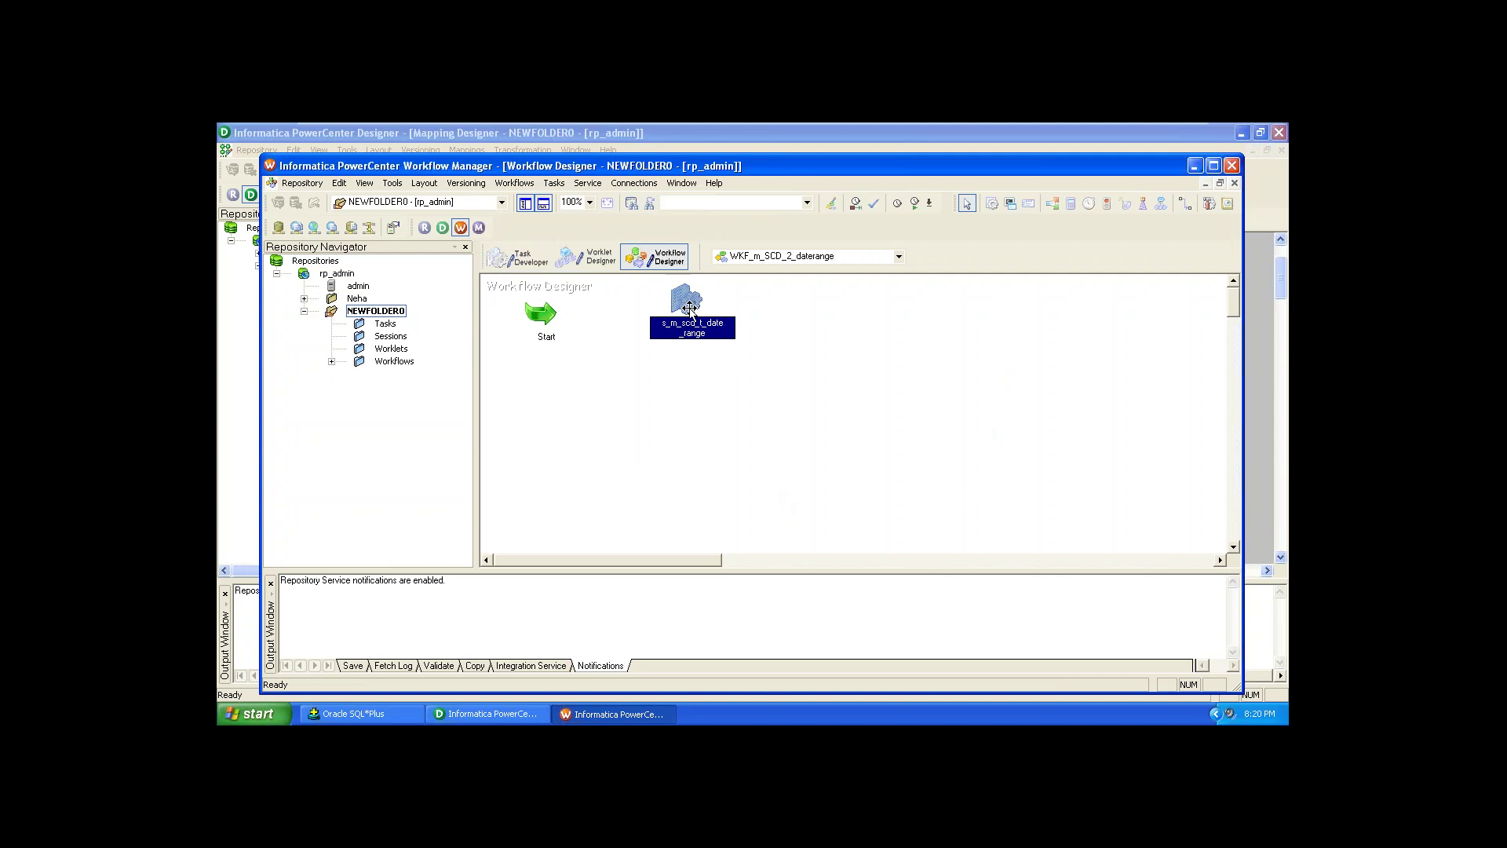
pyautogui.click(1185, 204)
pyautogui.moveTo(566, 322); pyautogui.dragTo(697, 316)
# Step: Set Target load type to Normal for SCD_2_TGT, SCD_2_TGT1 and SCD_2_TGT2, then apply
pyautogui.doubleClick(688, 302)
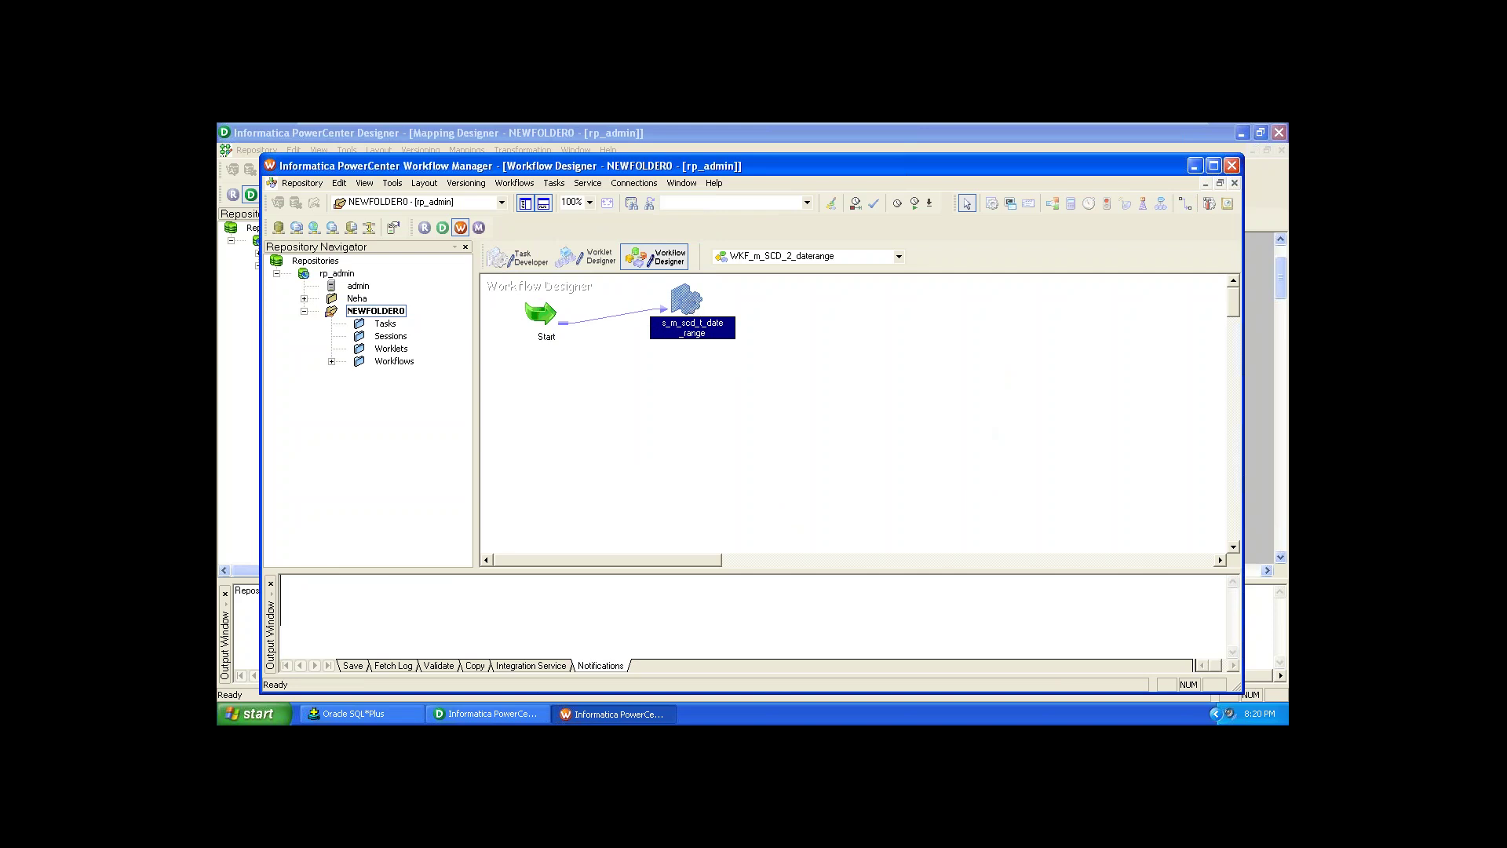
pyautogui.click(670, 250)
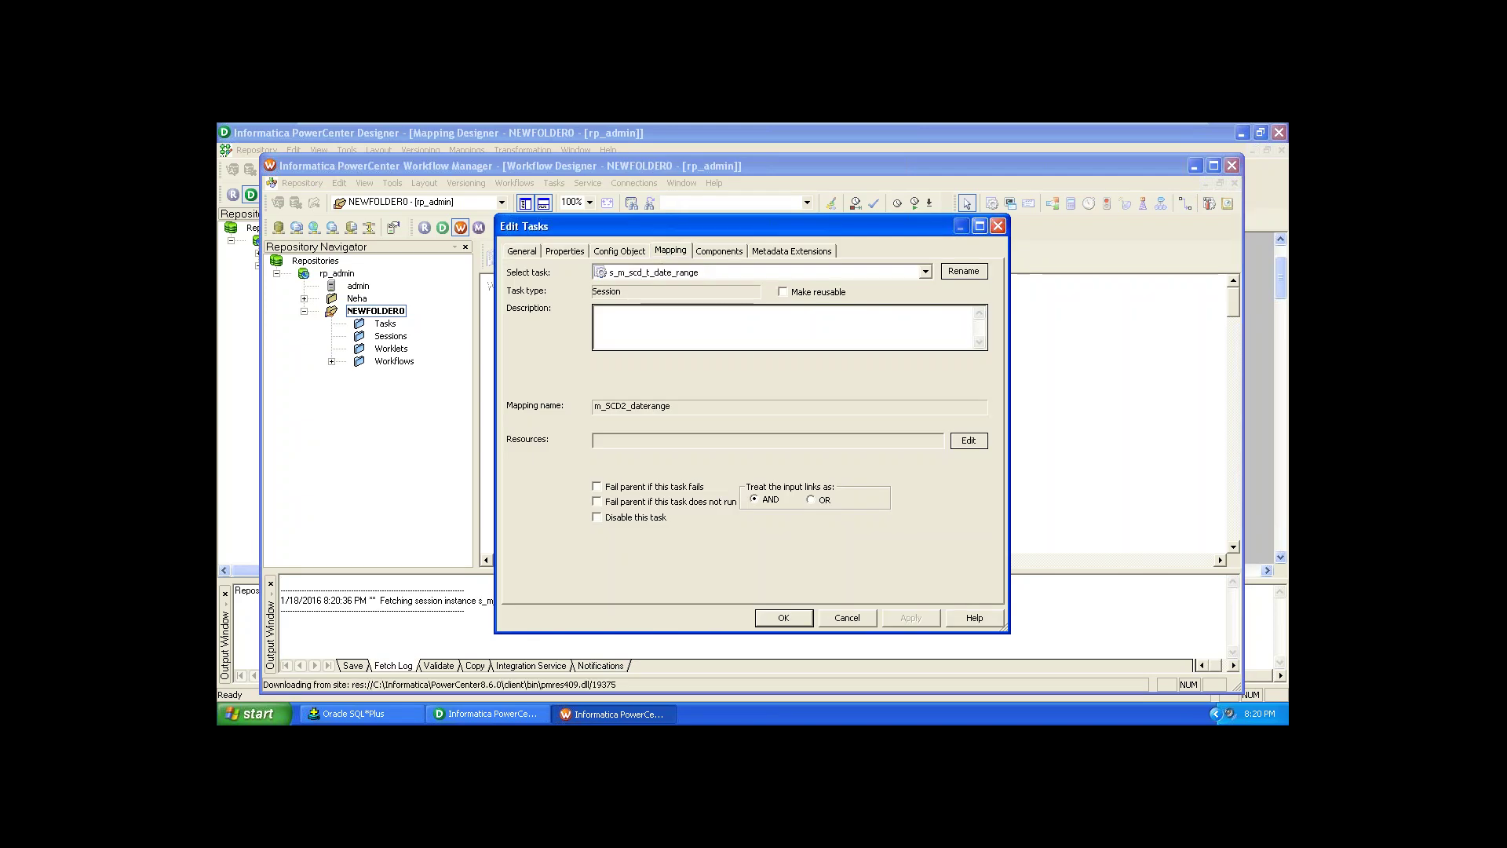
pyautogui.click(586, 348)
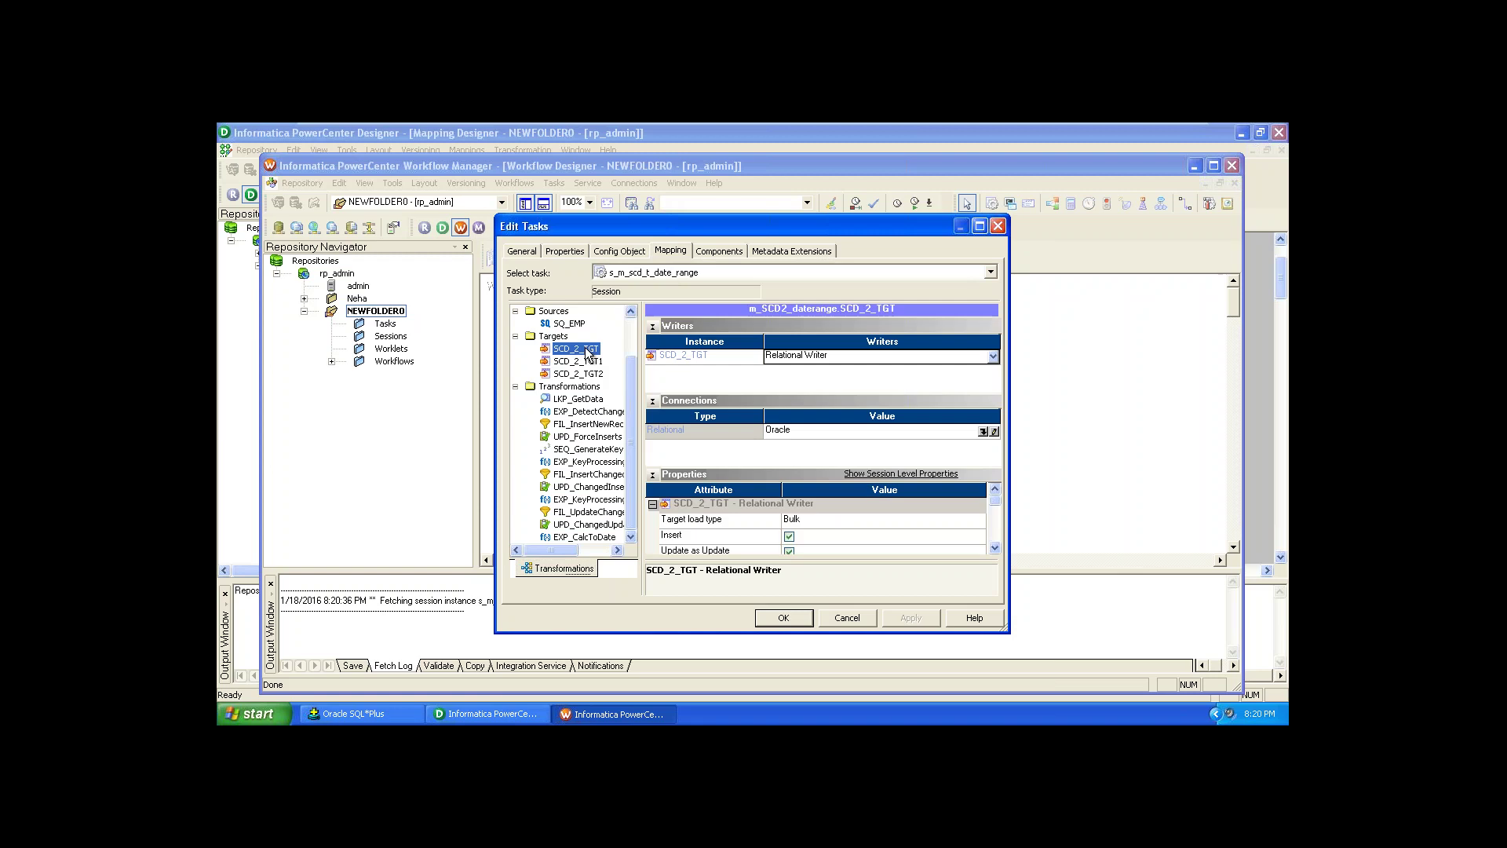
pyautogui.click(974, 513)
pyautogui.click(934, 540)
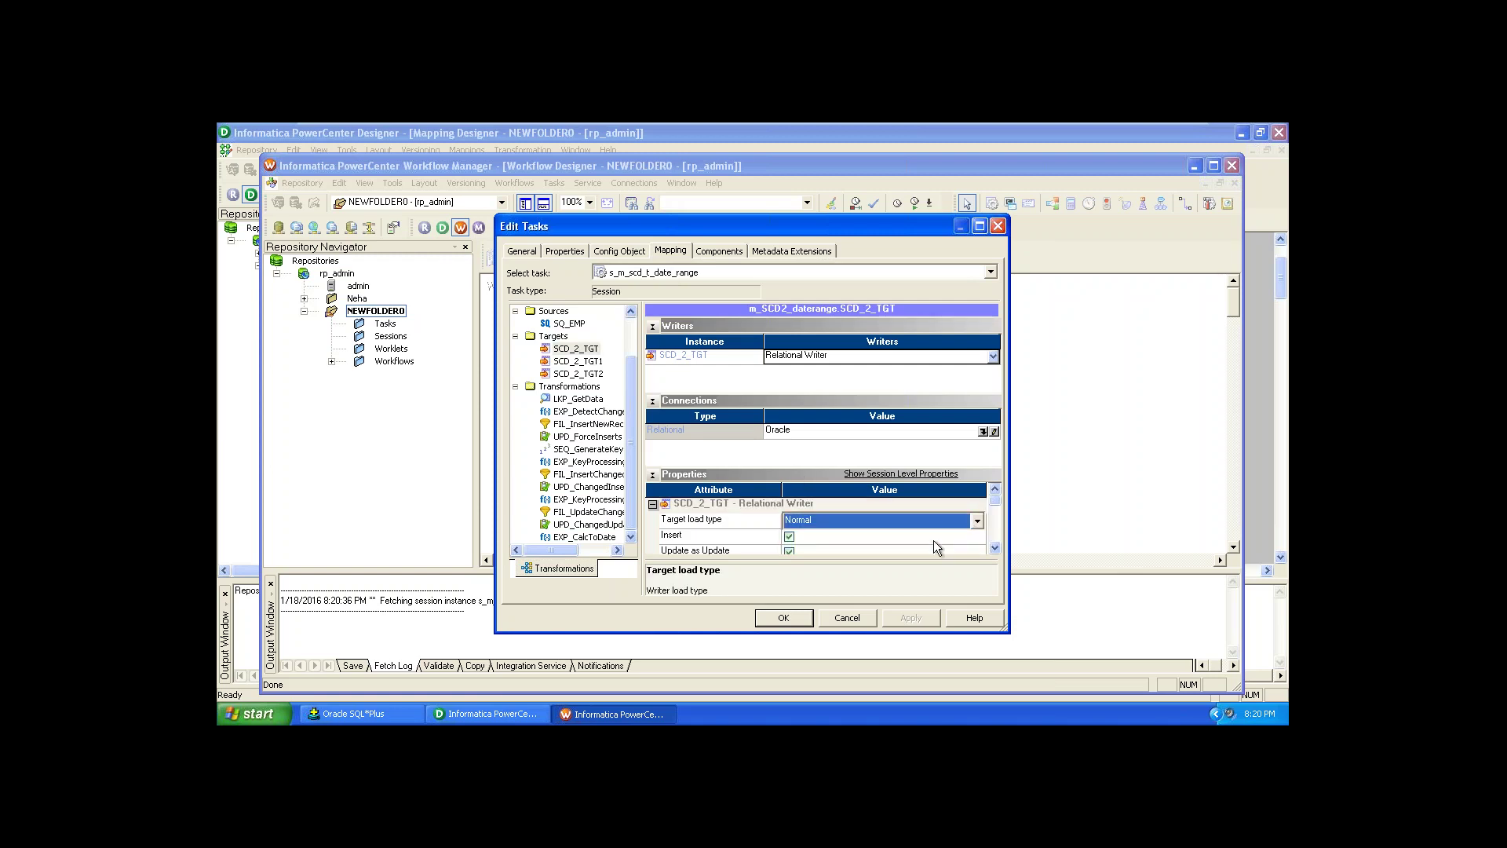
pyautogui.click(596, 360)
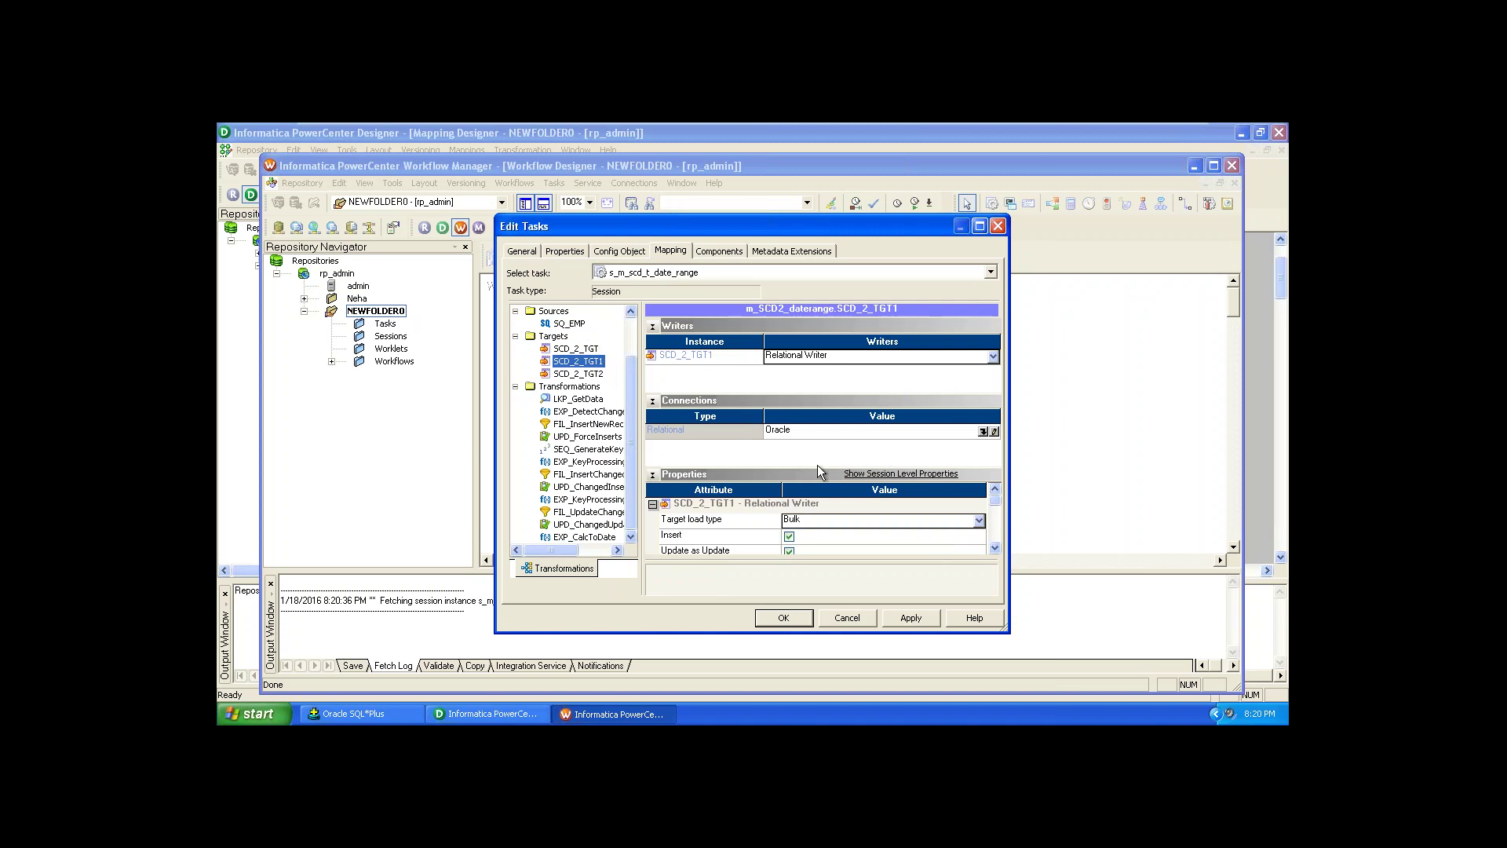
pyautogui.click(862, 520)
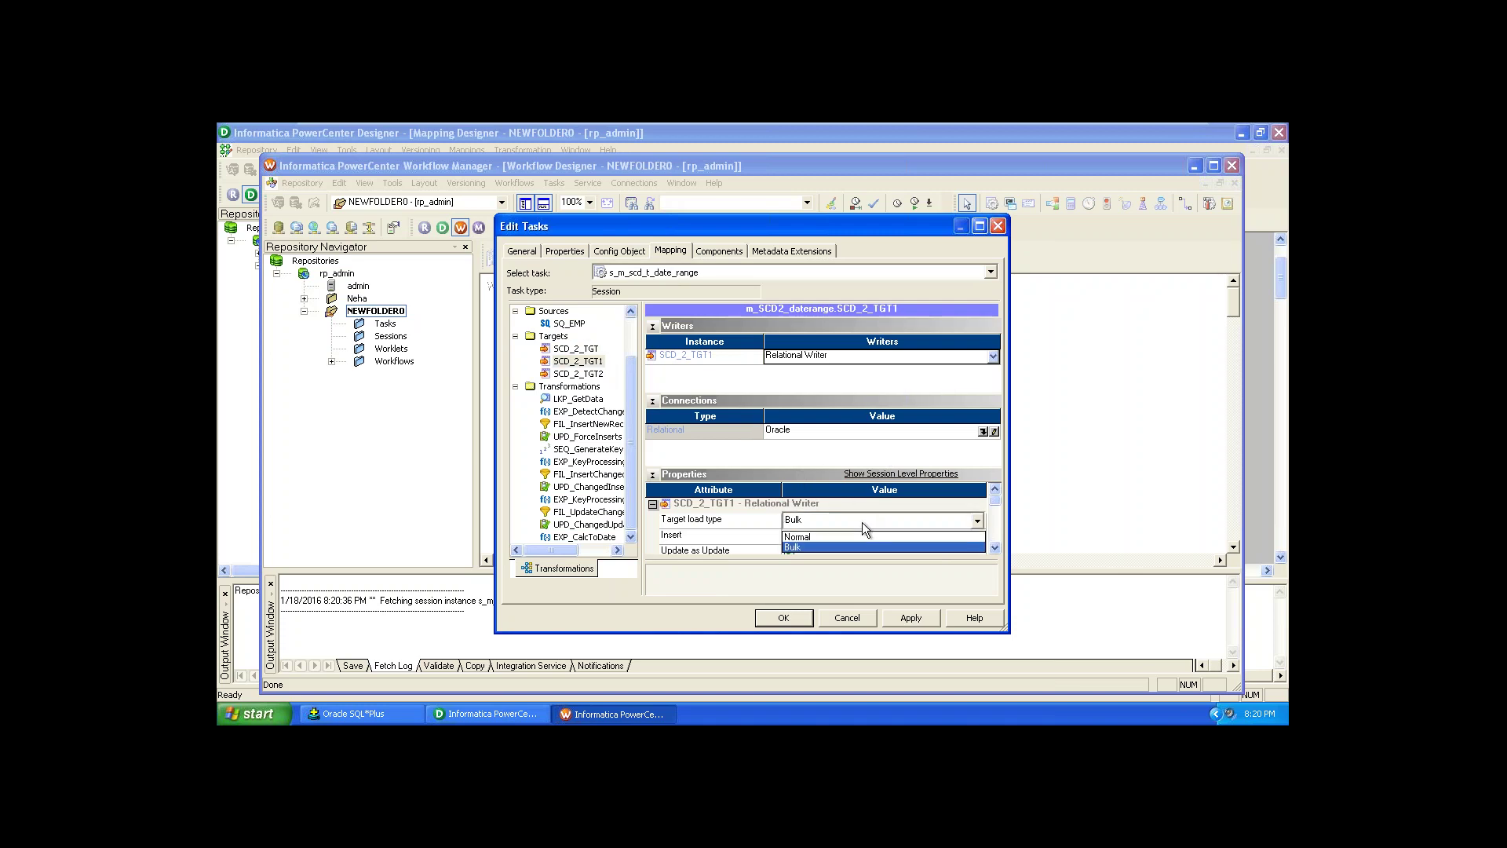
pyautogui.click(862, 535)
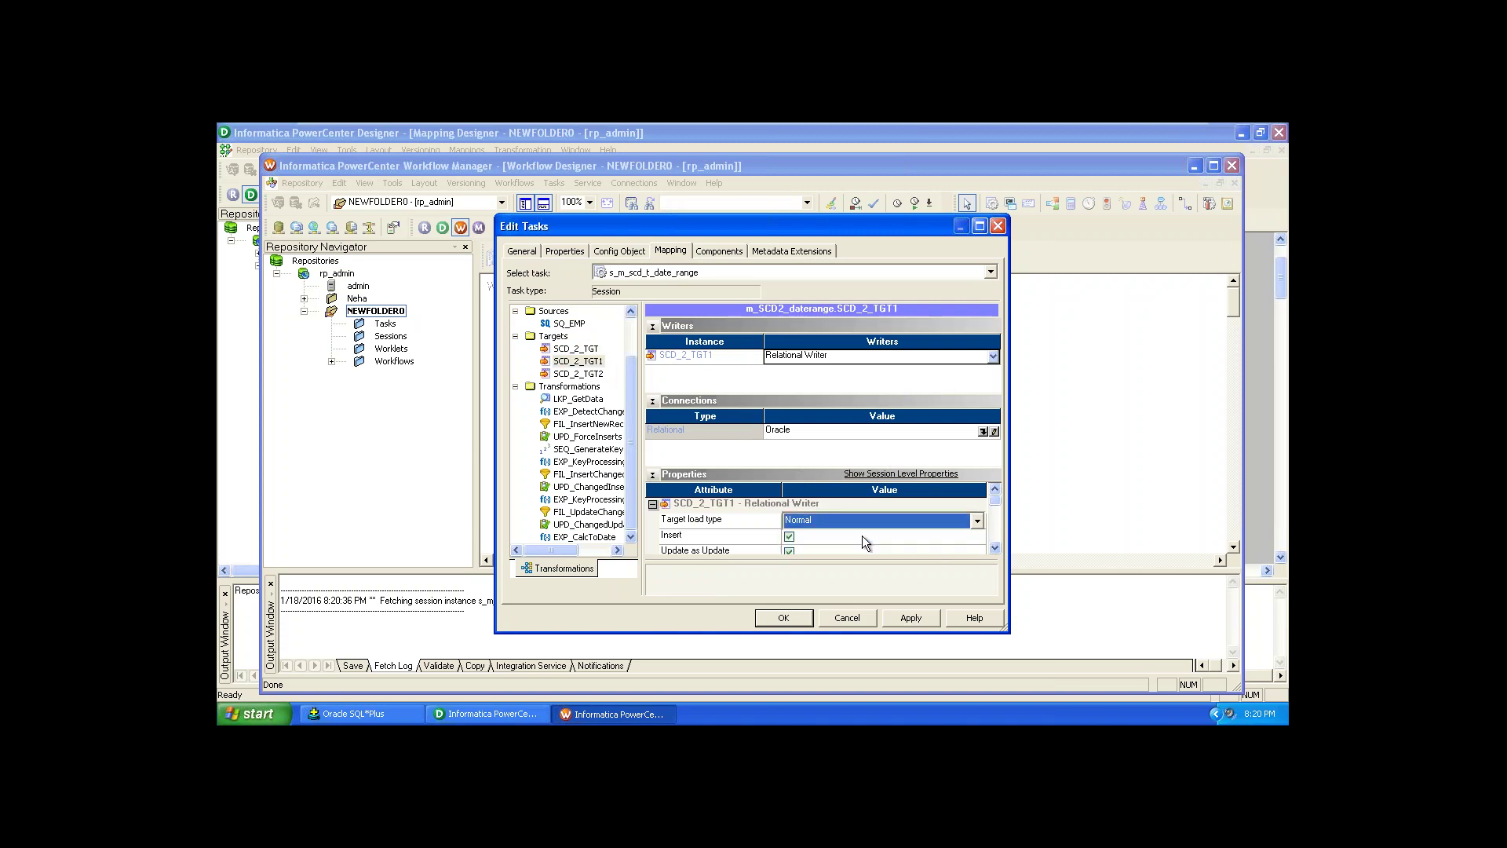
pyautogui.click(590, 374)
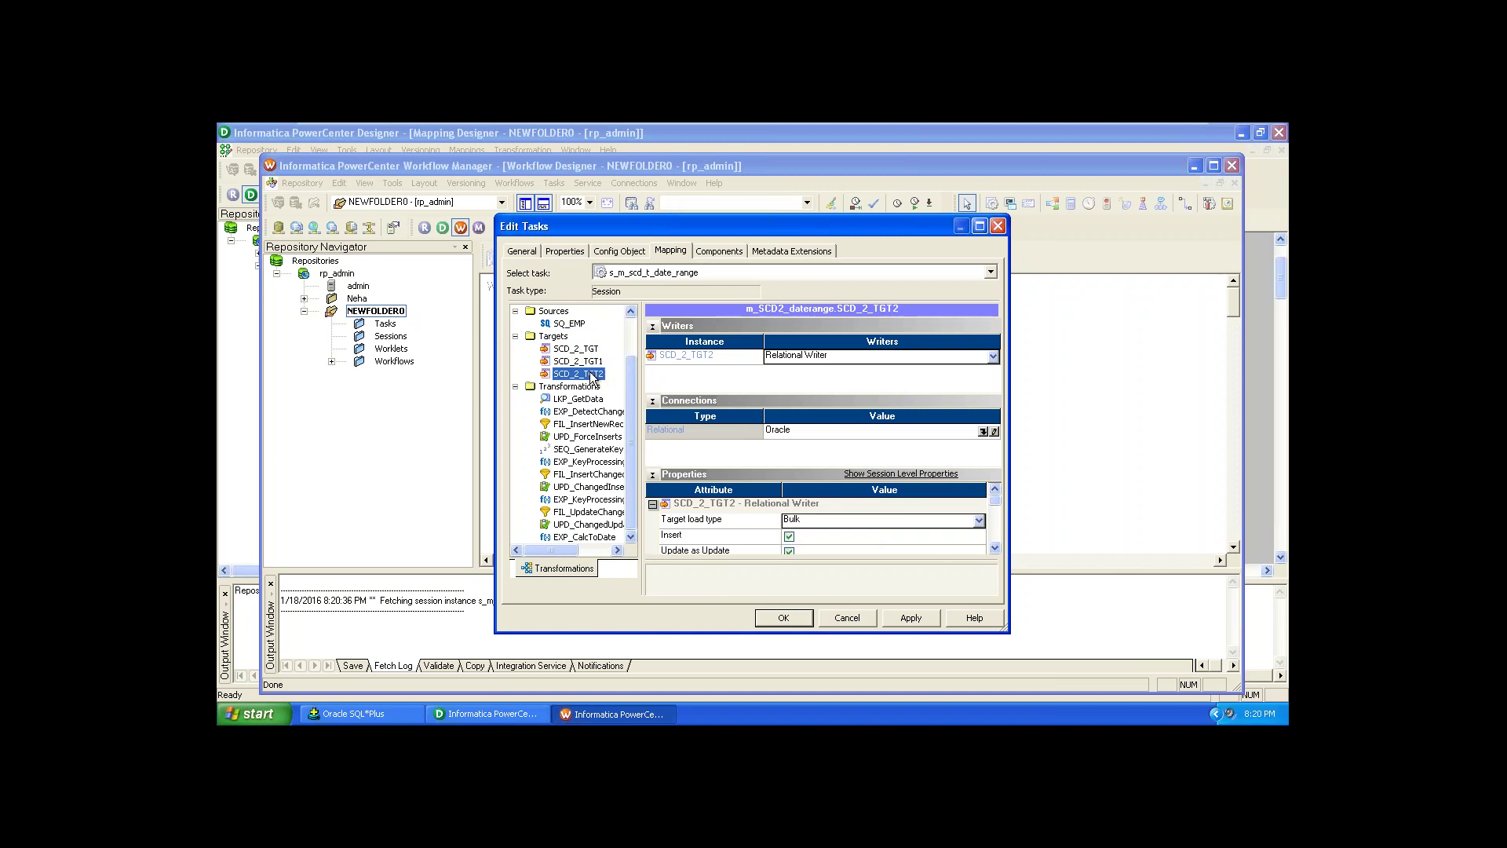
pyautogui.click(911, 521)
pyautogui.click(903, 536)
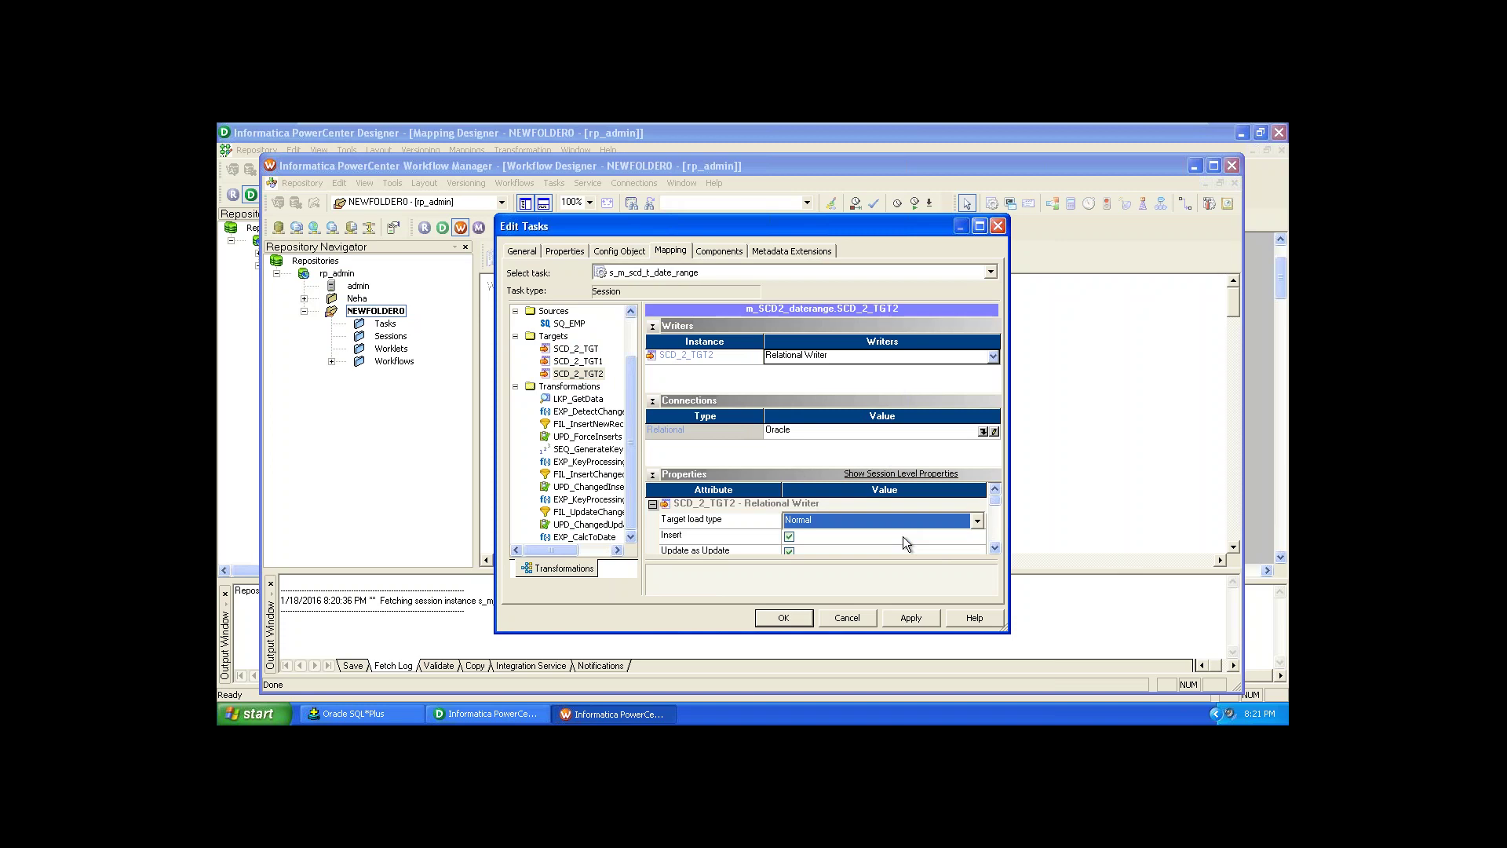
pyautogui.click(910, 618)
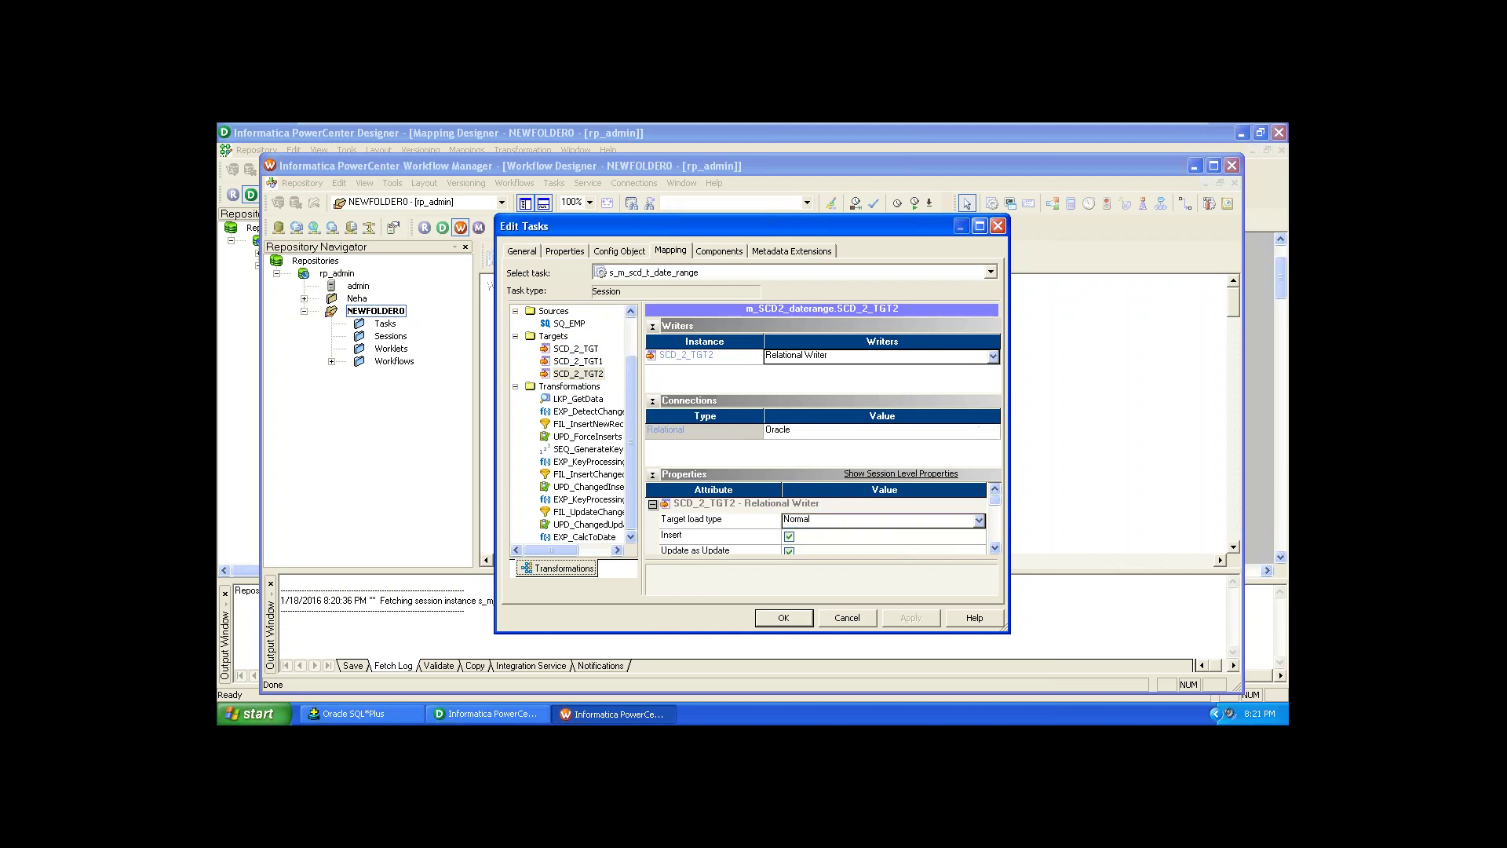
pyautogui.click(778, 618)
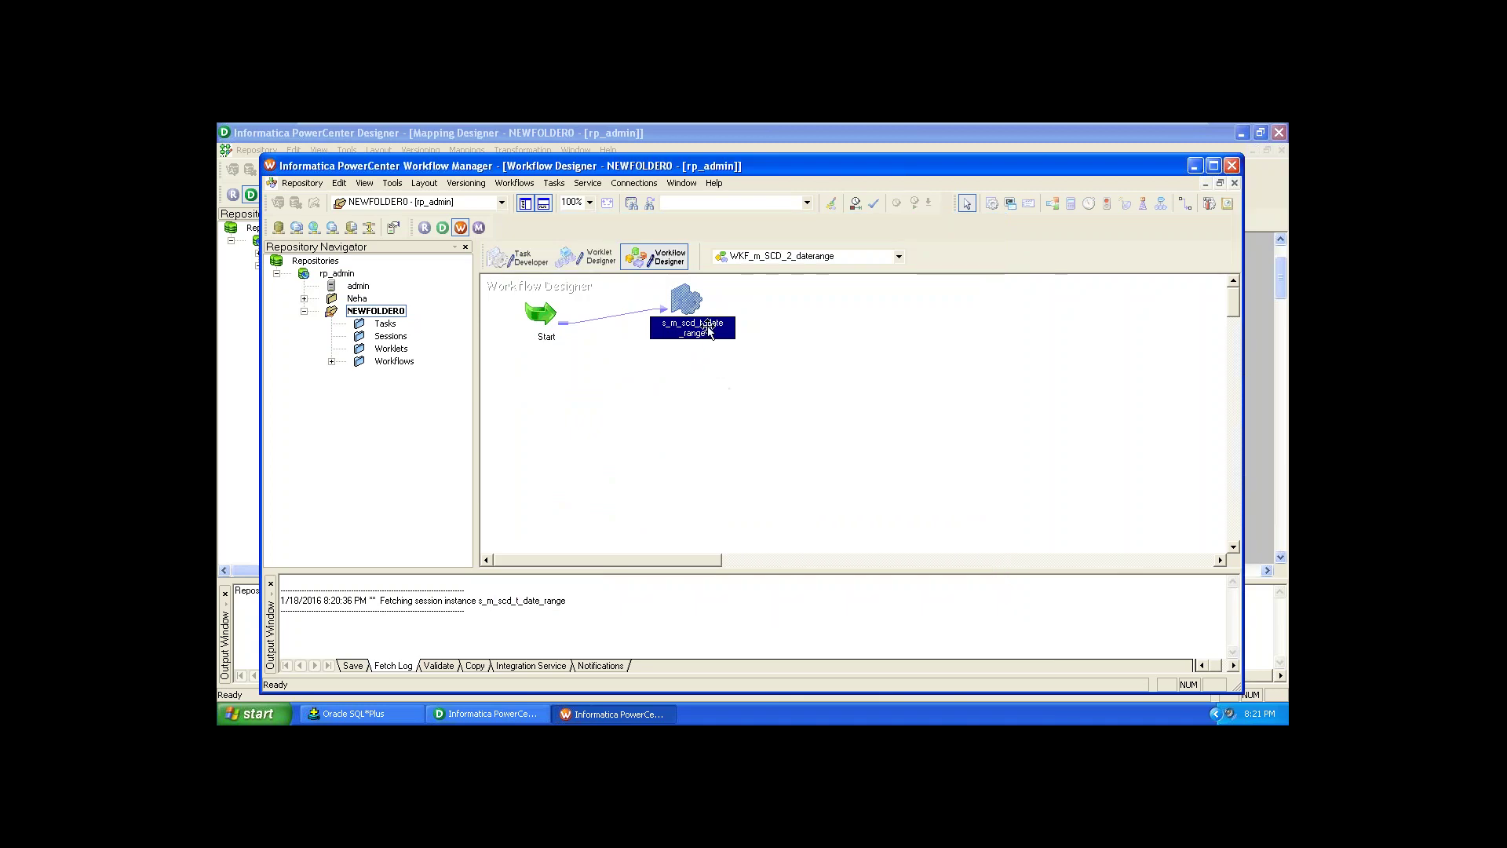
# Step: Change LKP_GetData's relational connection from $Target to the Oracle connection object and apply
pyautogui.doubleClick(705, 326)
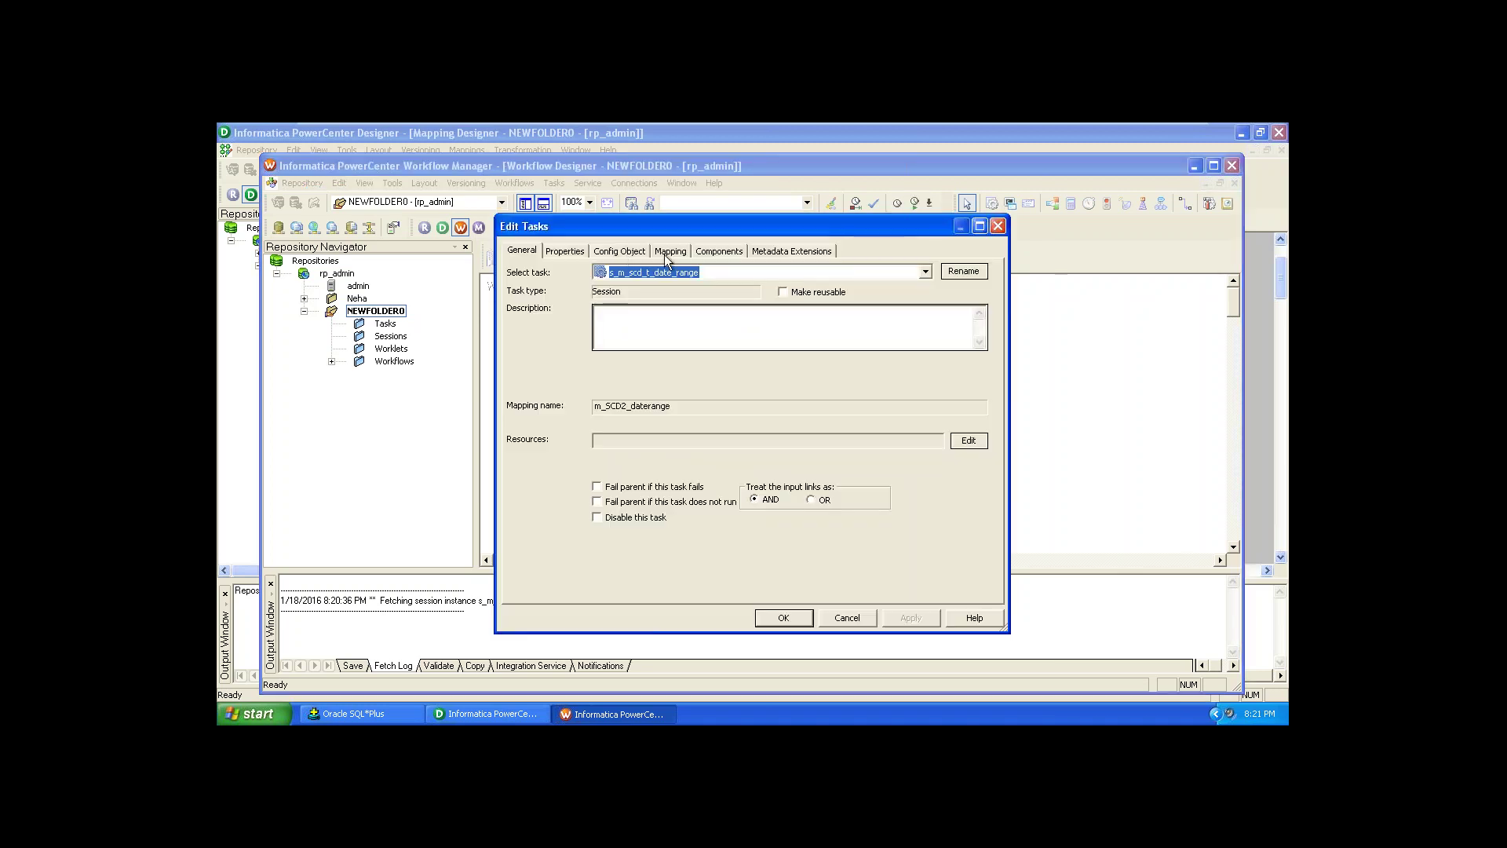
pyautogui.click(669, 251)
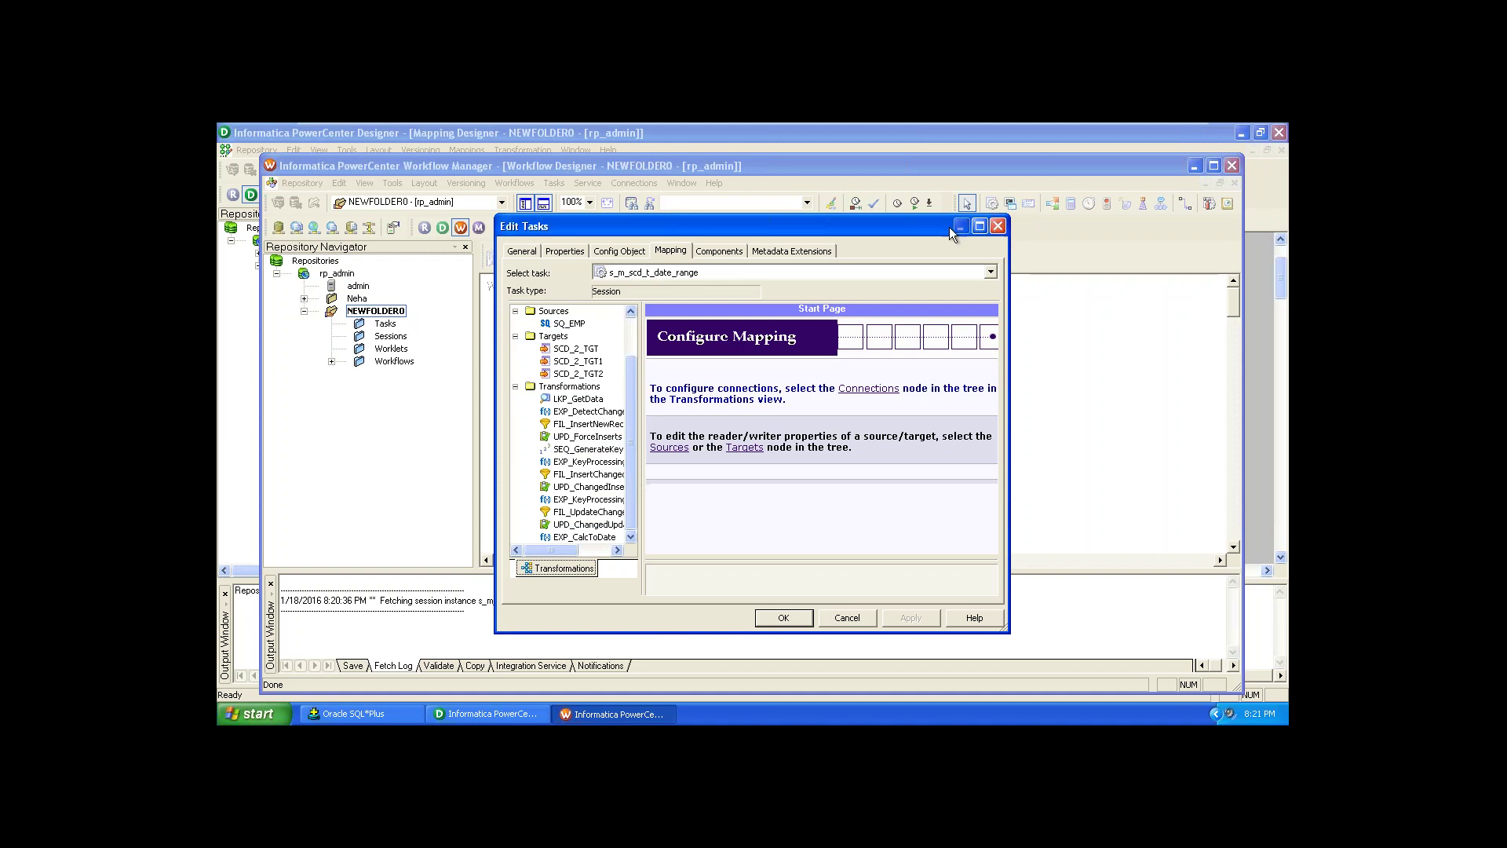
pyautogui.click(570, 398)
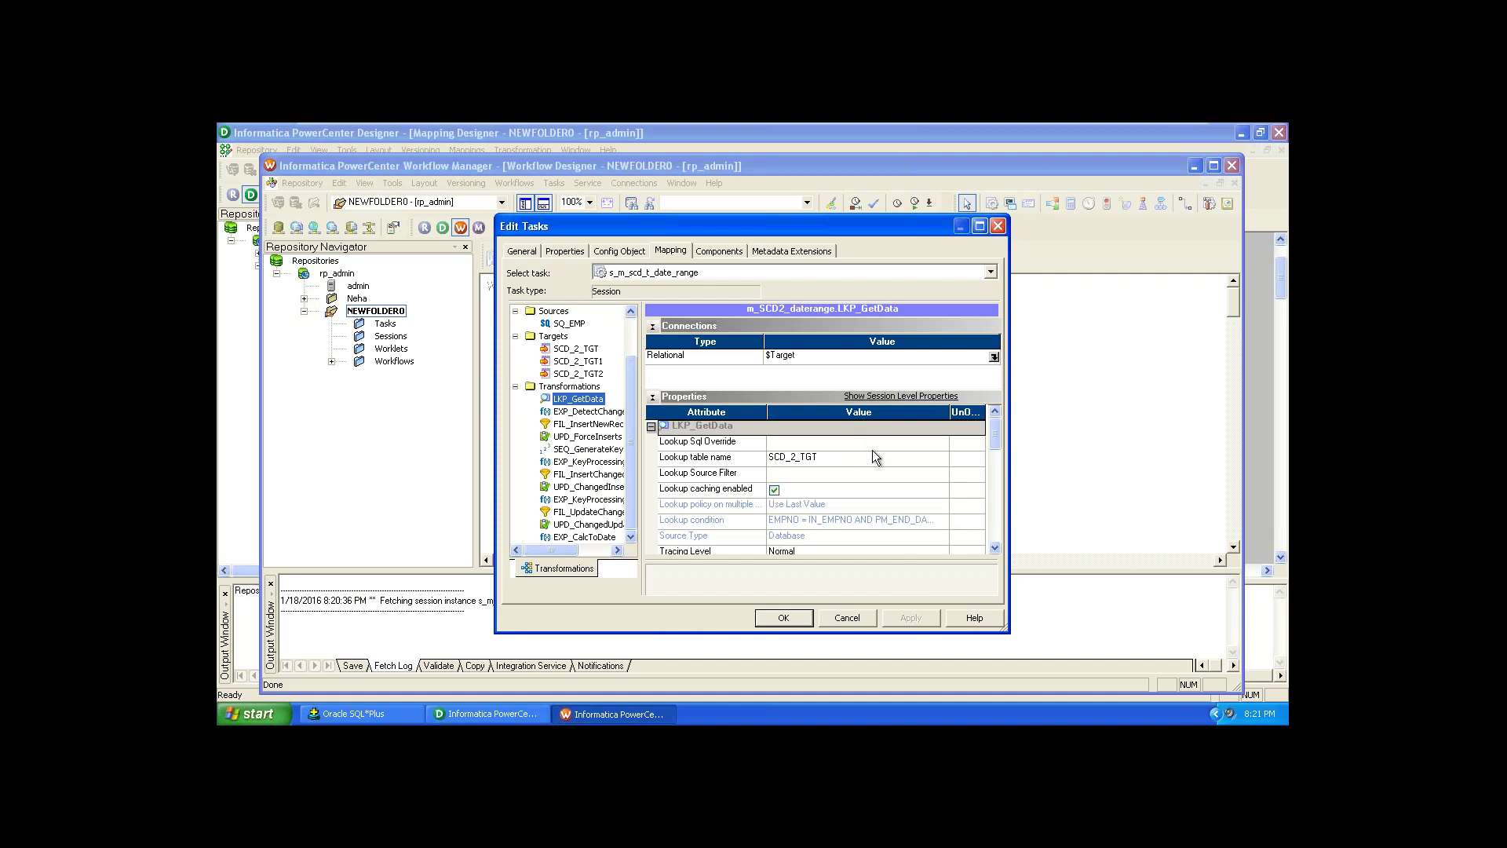
pyautogui.click(847, 354)
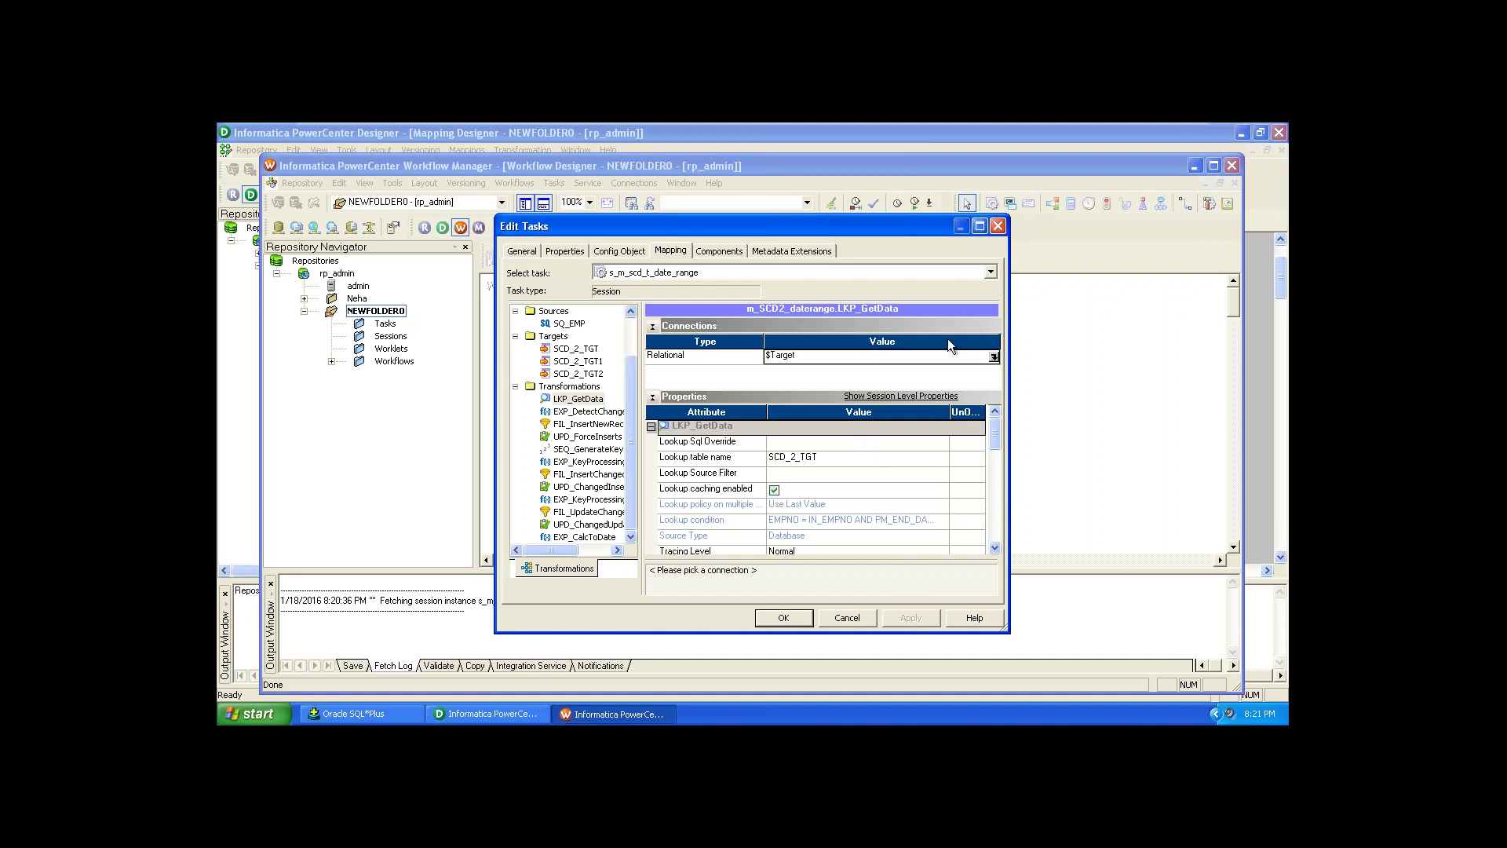
pyautogui.click(993, 356)
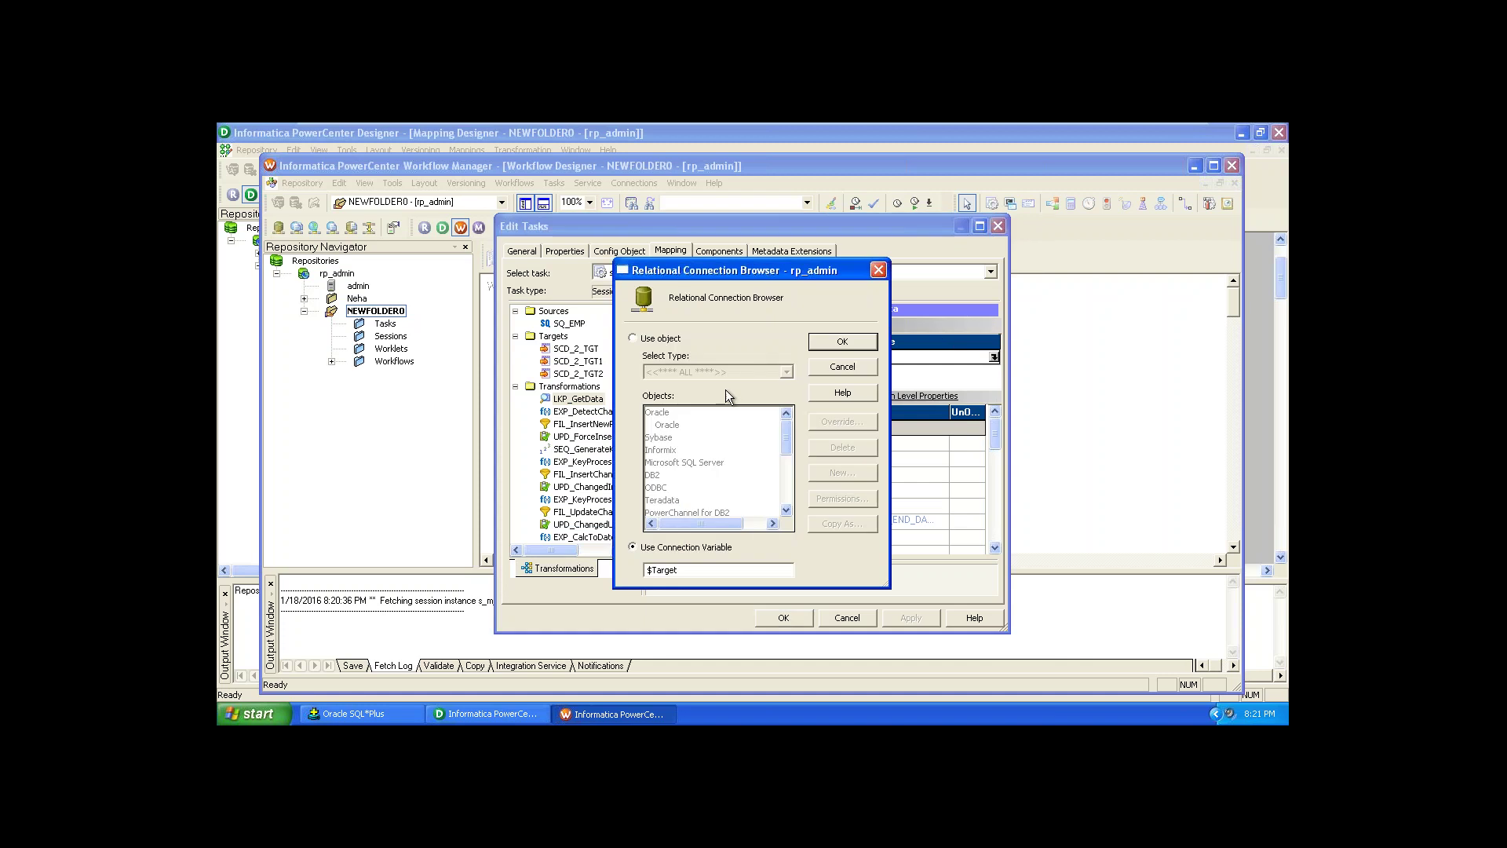
pyautogui.click(648, 339)
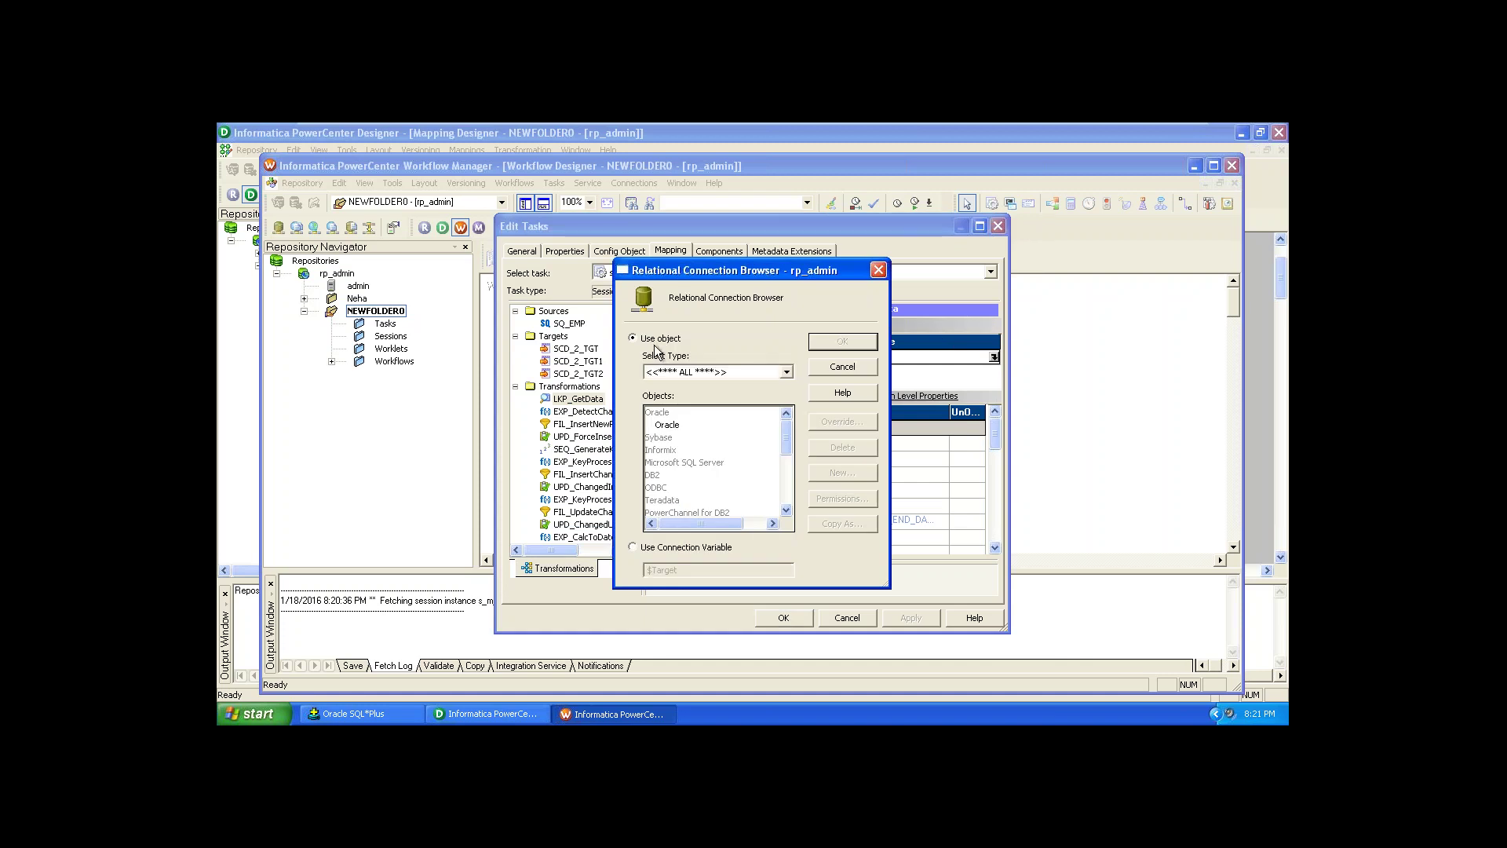
pyautogui.click(675, 374)
pyautogui.click(676, 397)
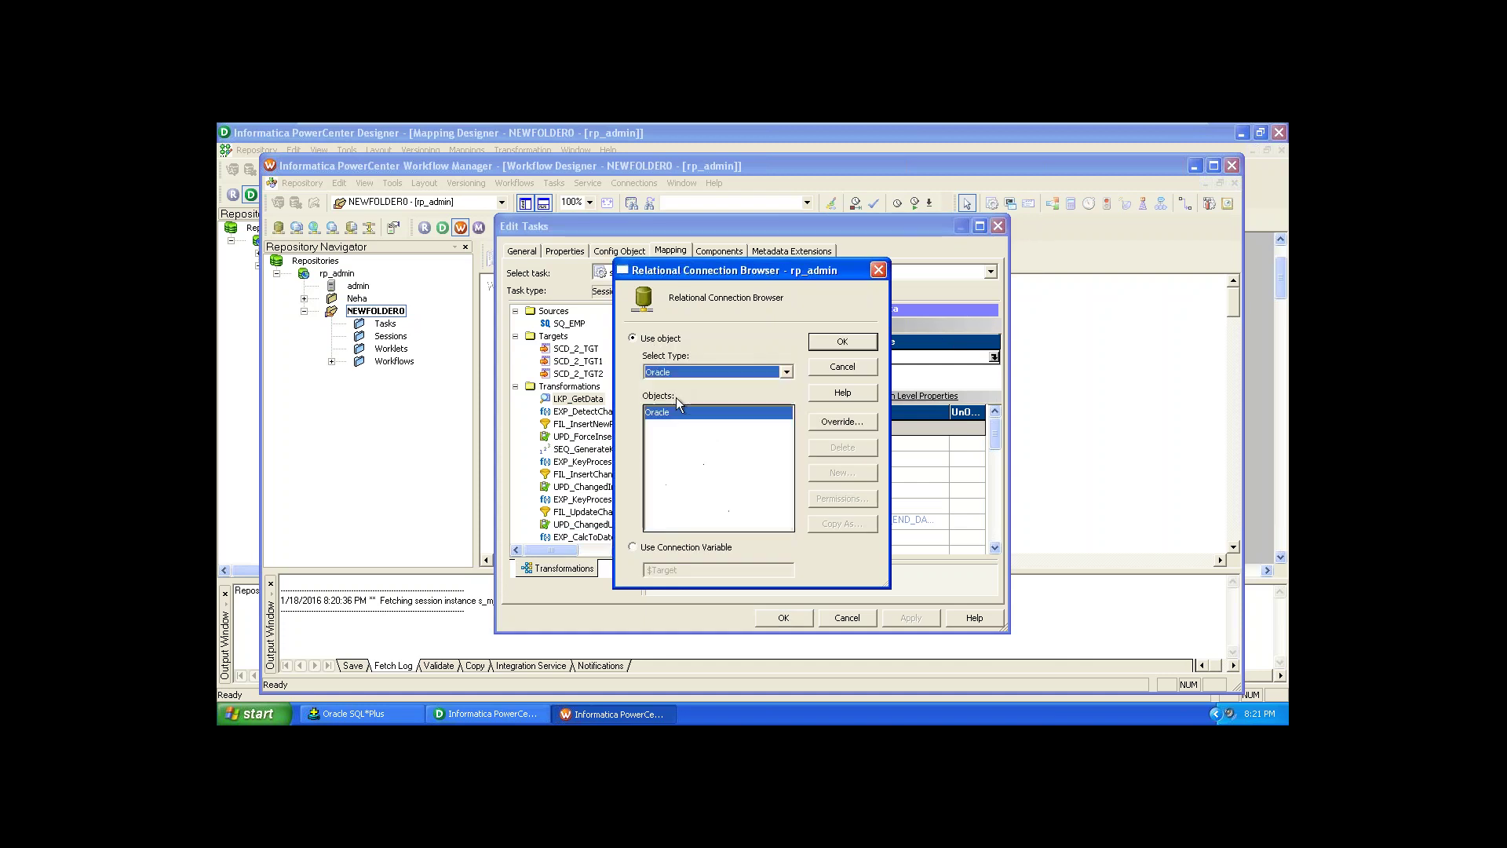
pyautogui.click(844, 342)
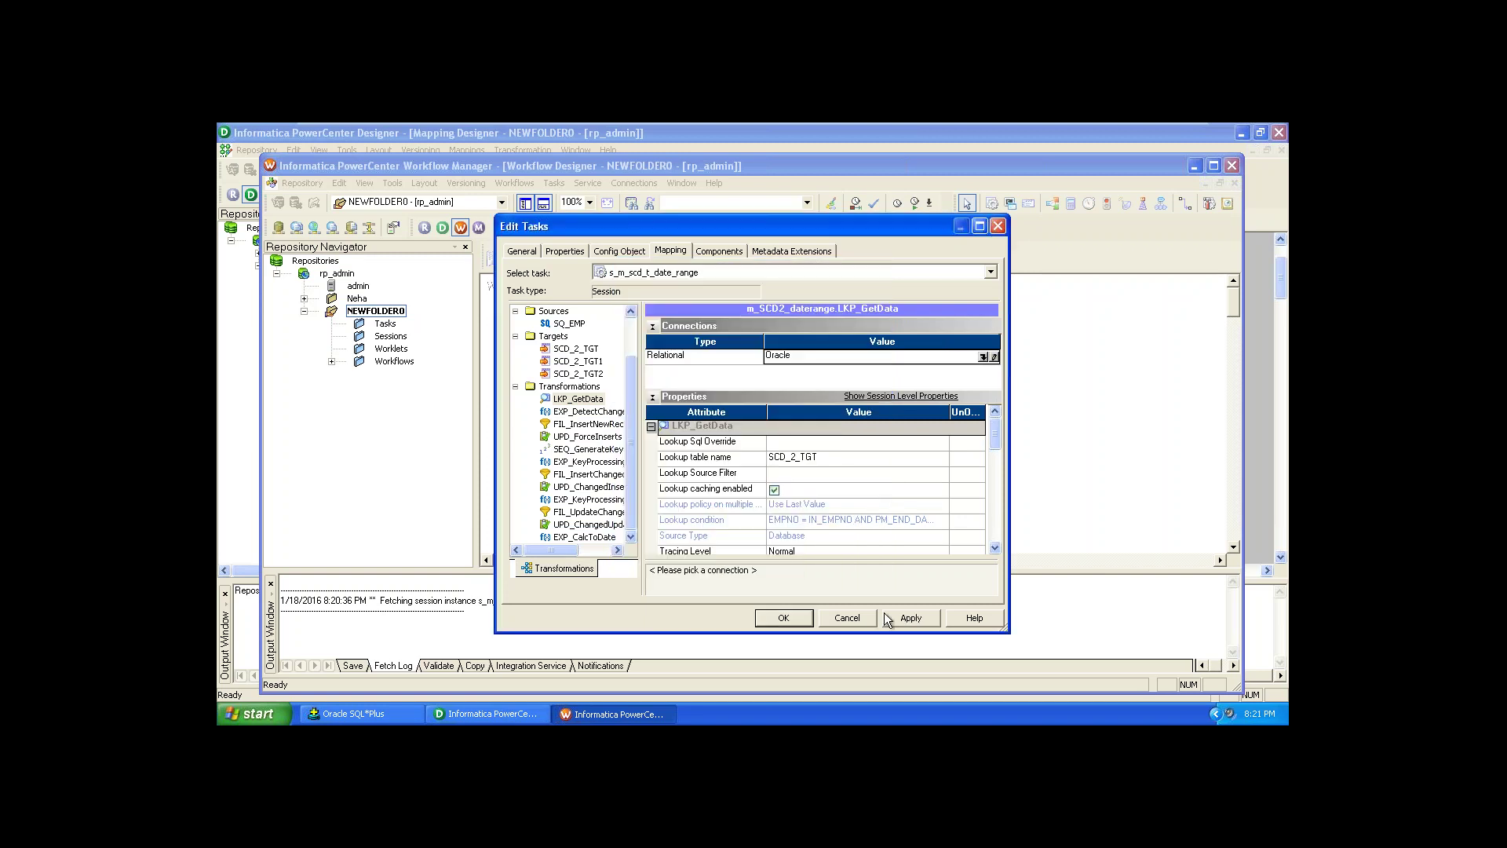
pyautogui.click(900, 616)
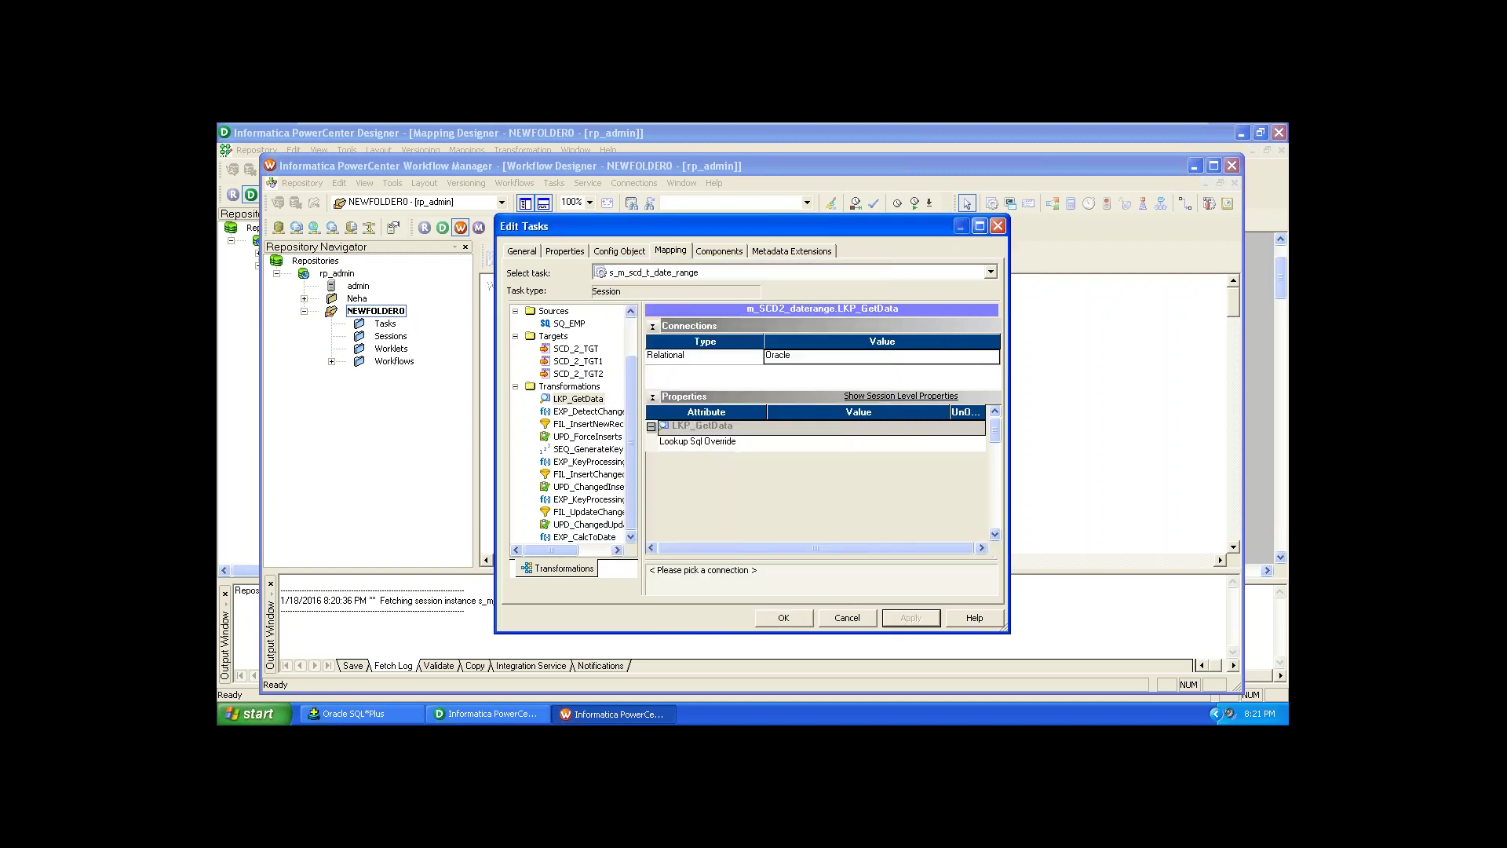
pyautogui.click(784, 618)
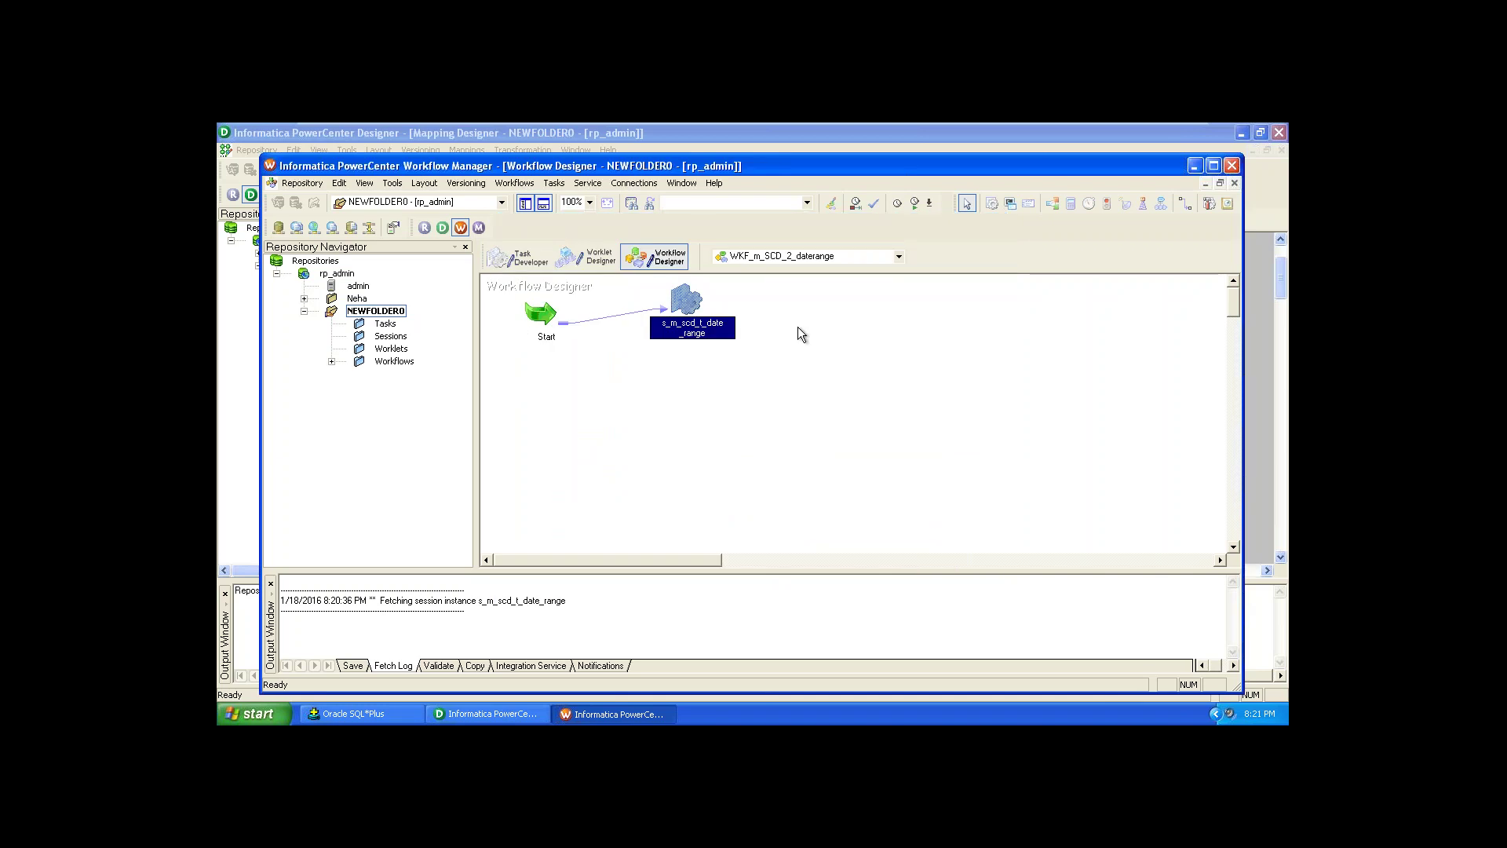
# Step: Save the workflow with Ctrl+S and launch Workflow Monitor, dismissing its tip
pyautogui.click(798, 334)
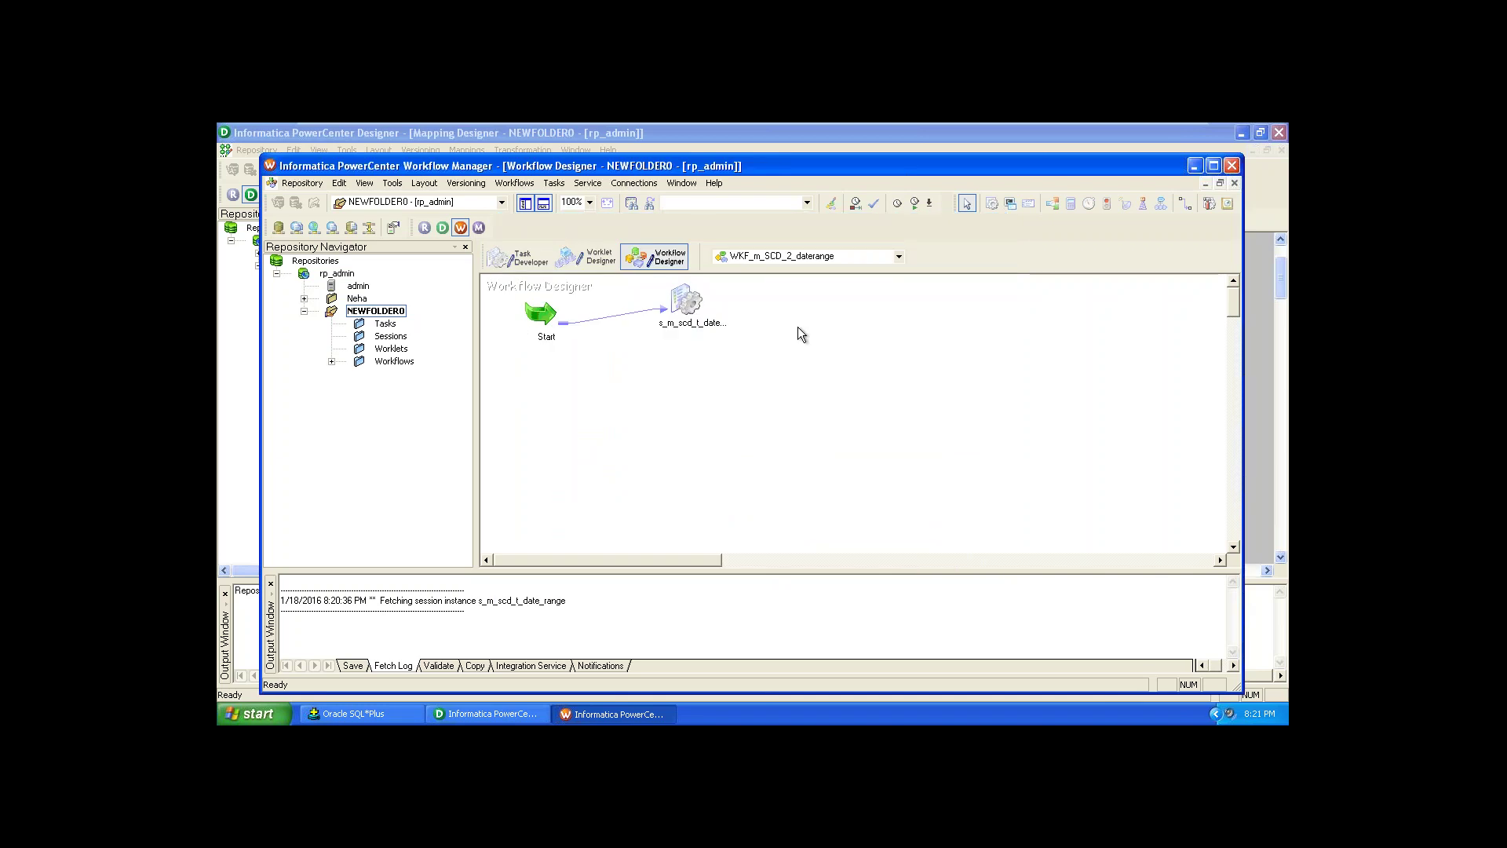
pyautogui.hotkey('ctrl', 's')
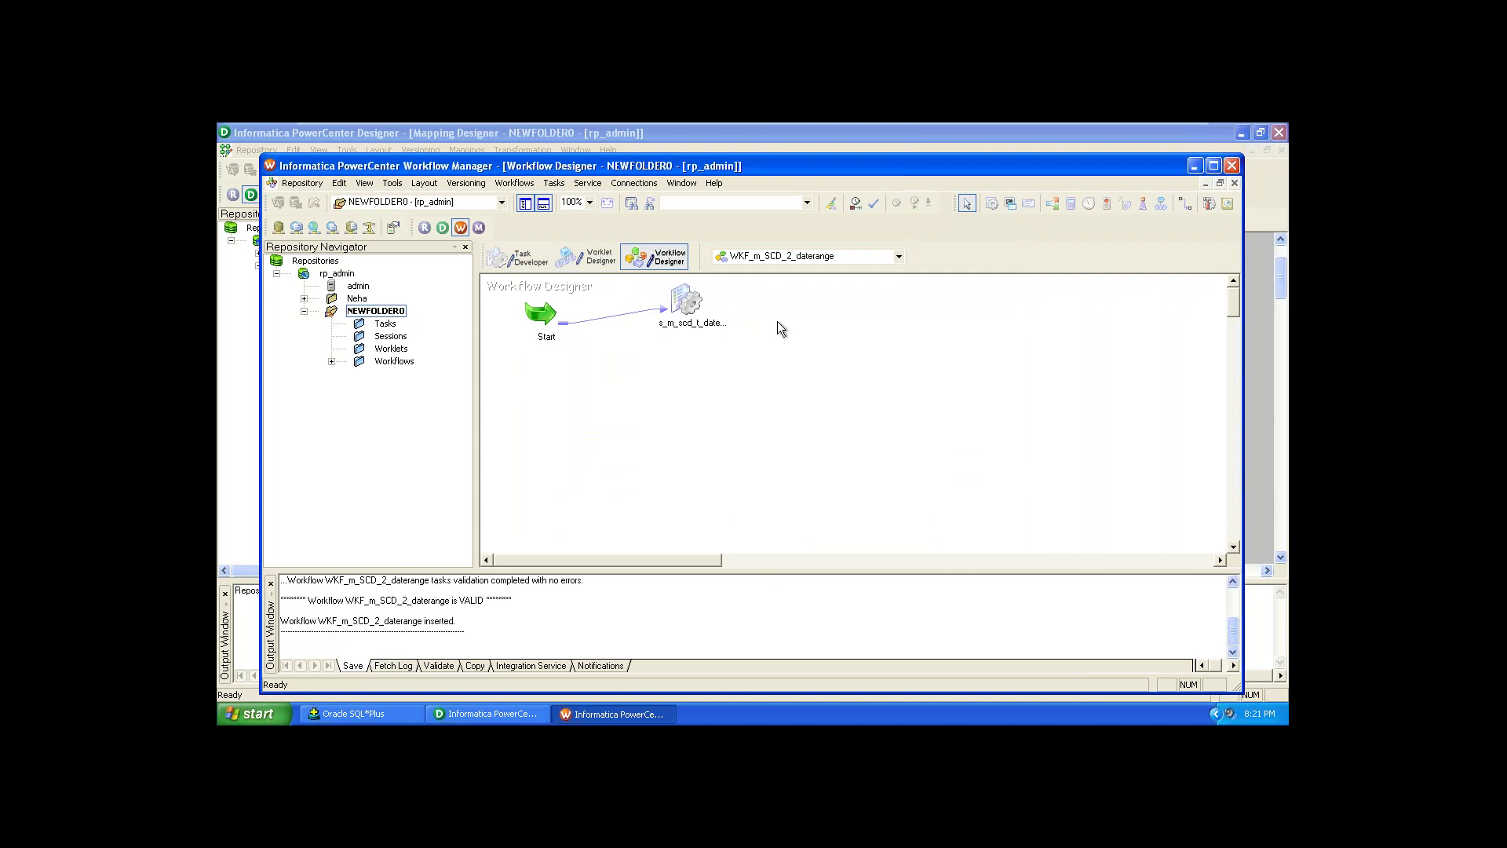
pyautogui.click(476, 227)
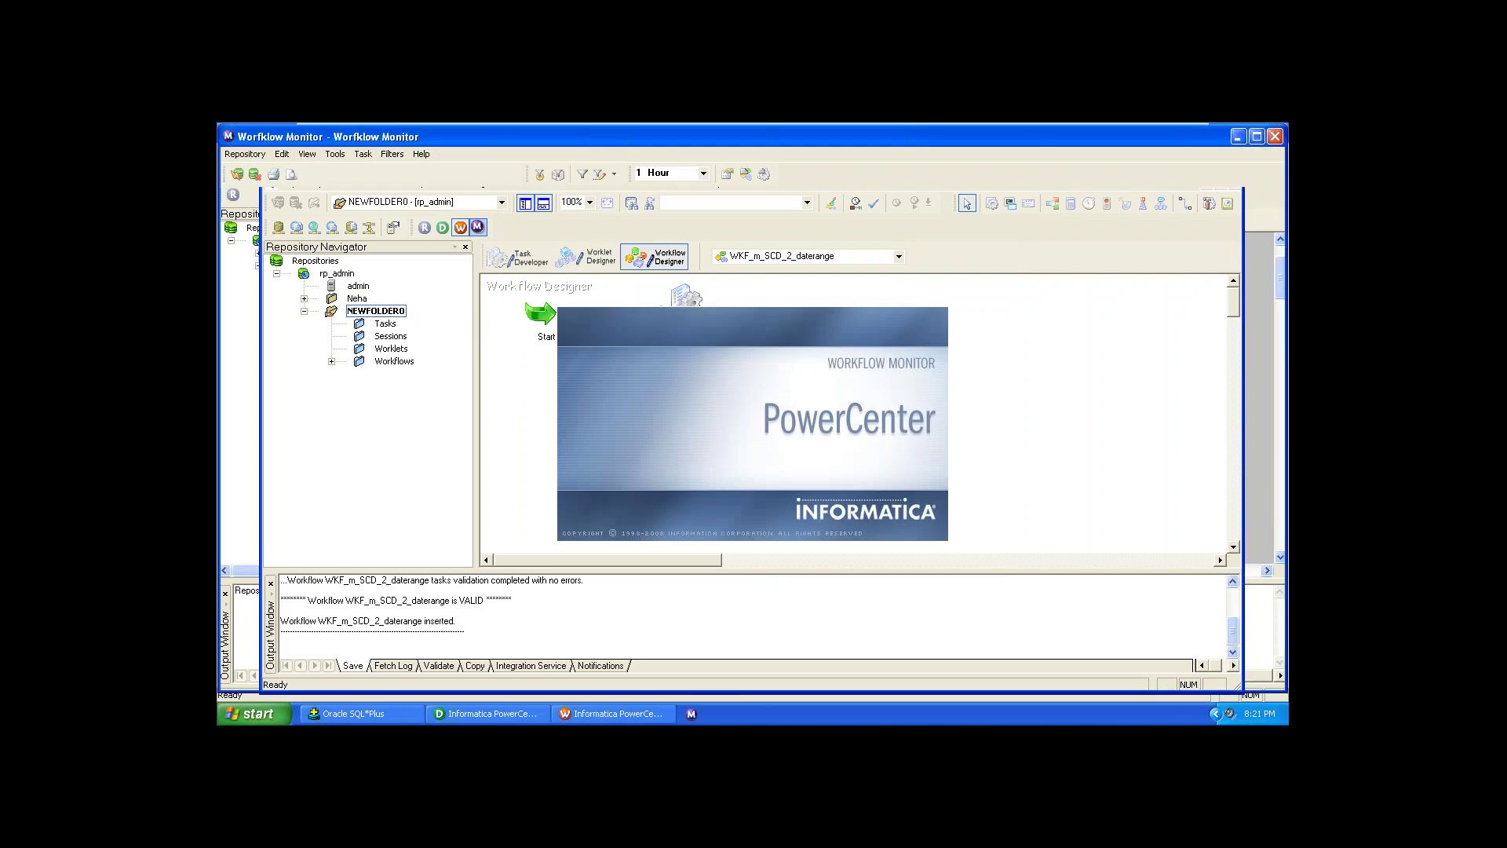
pyautogui.click(856, 355)
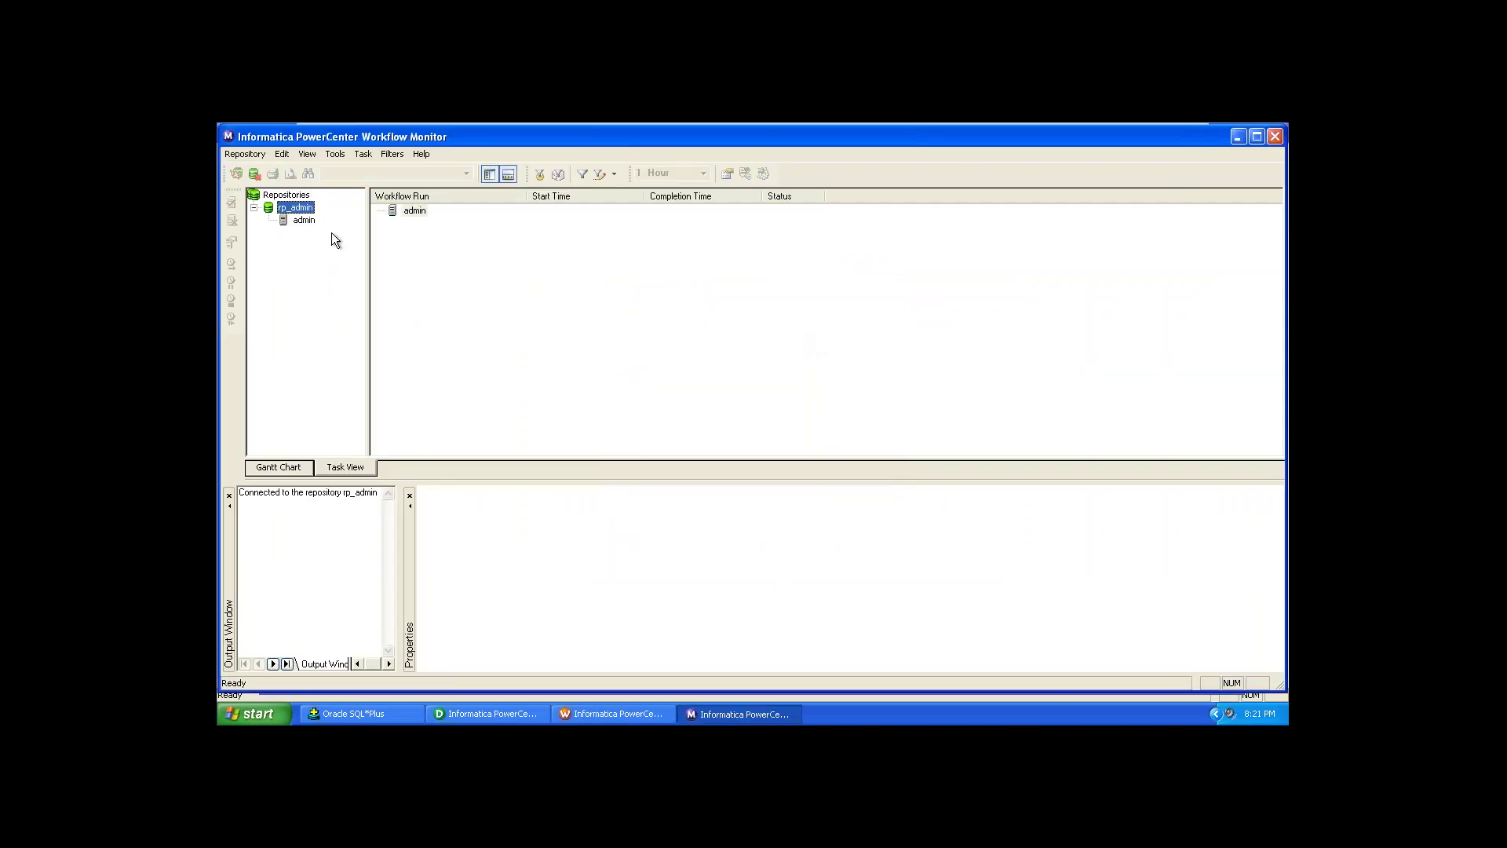
# Step: Connect to the admin integration service, open NEWFOLDER0, and return to Workflow Manager
pyautogui.click(304, 220)
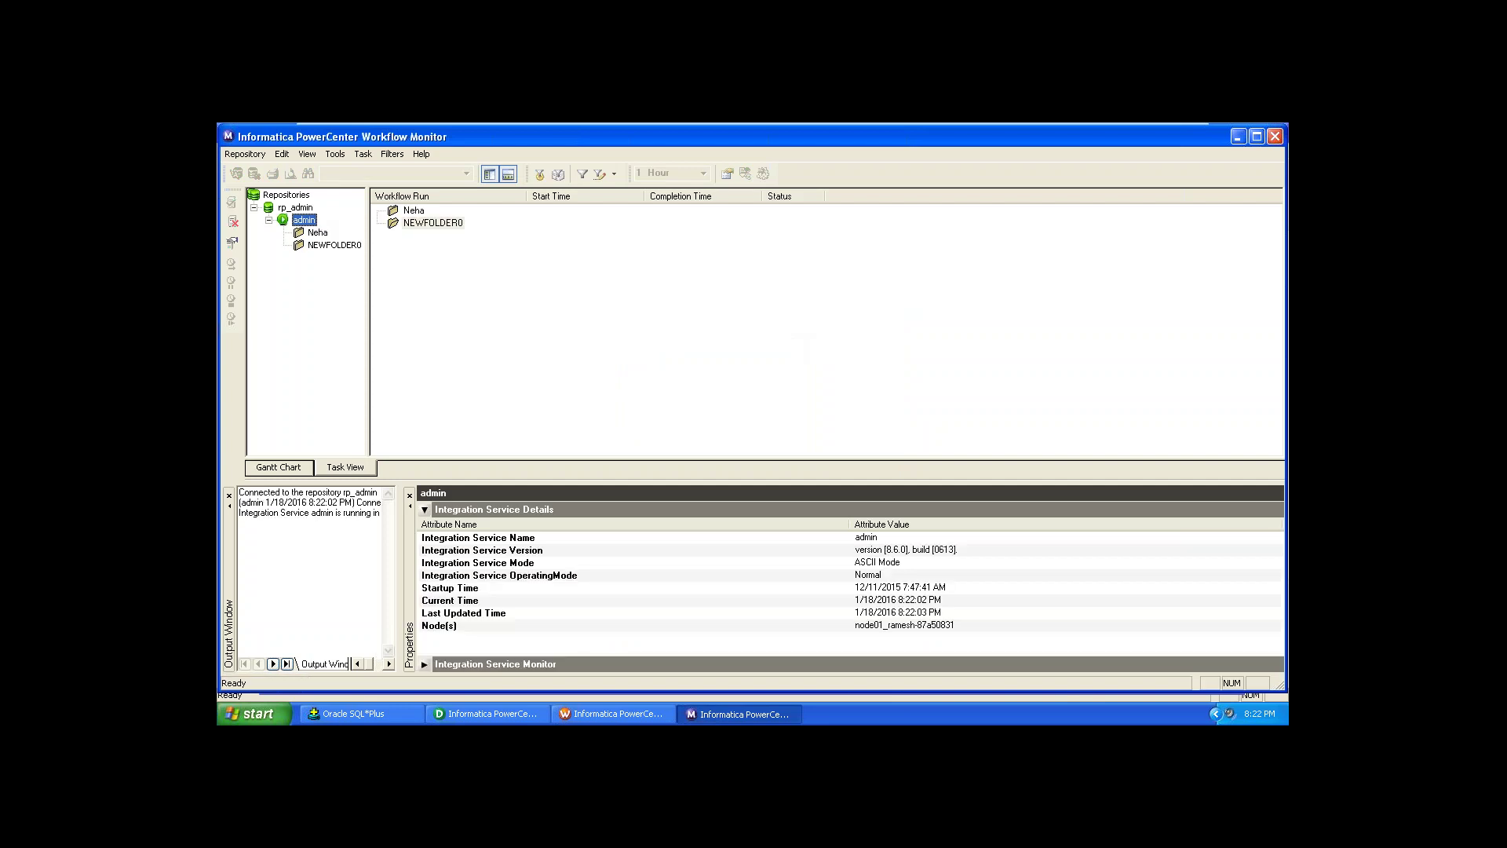
pyautogui.doubleClick(325, 245)
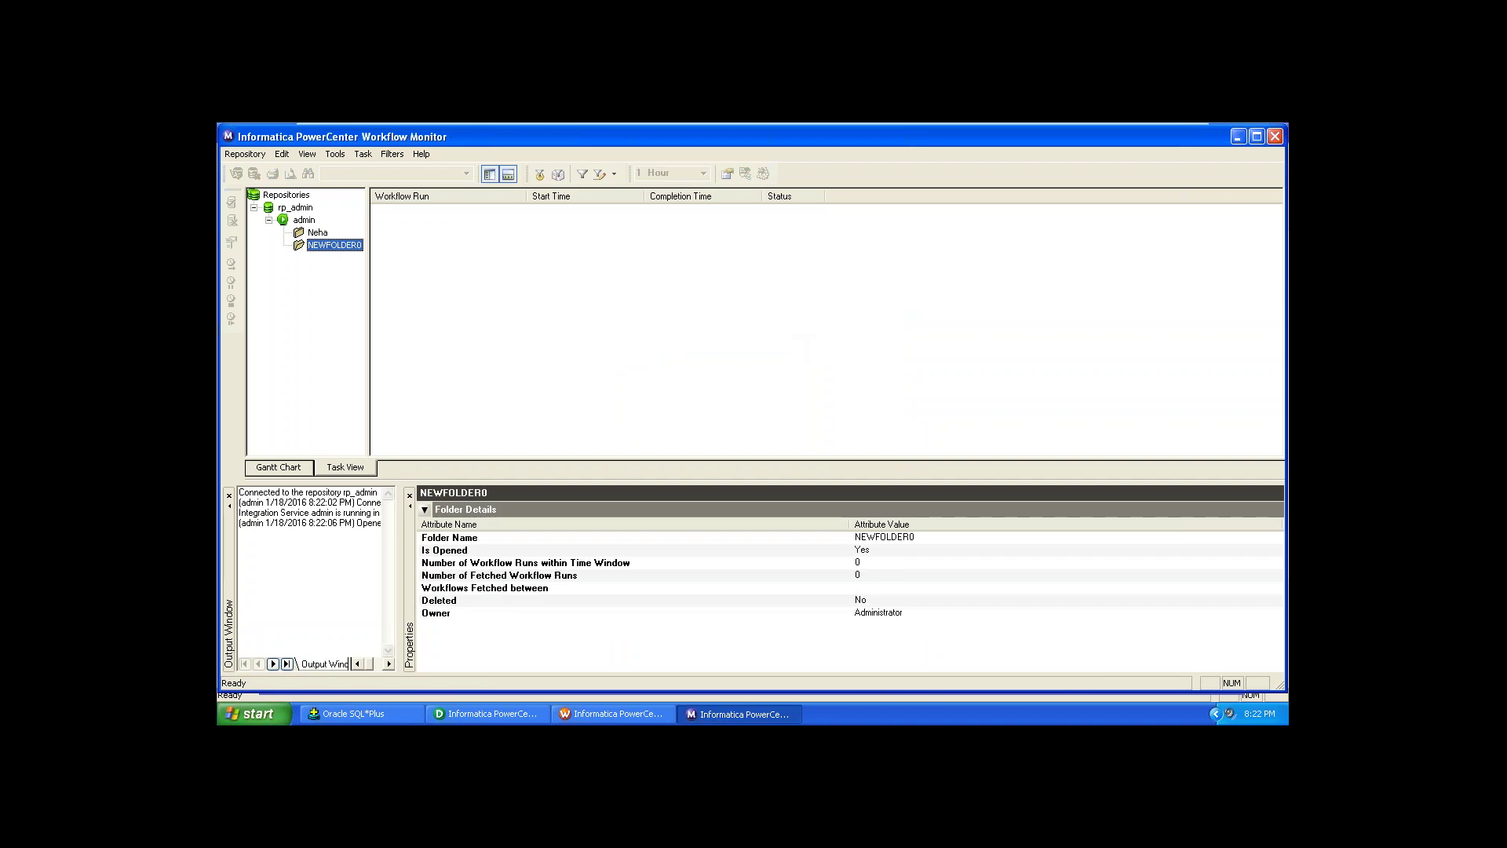
pyautogui.rightClick(330, 247)
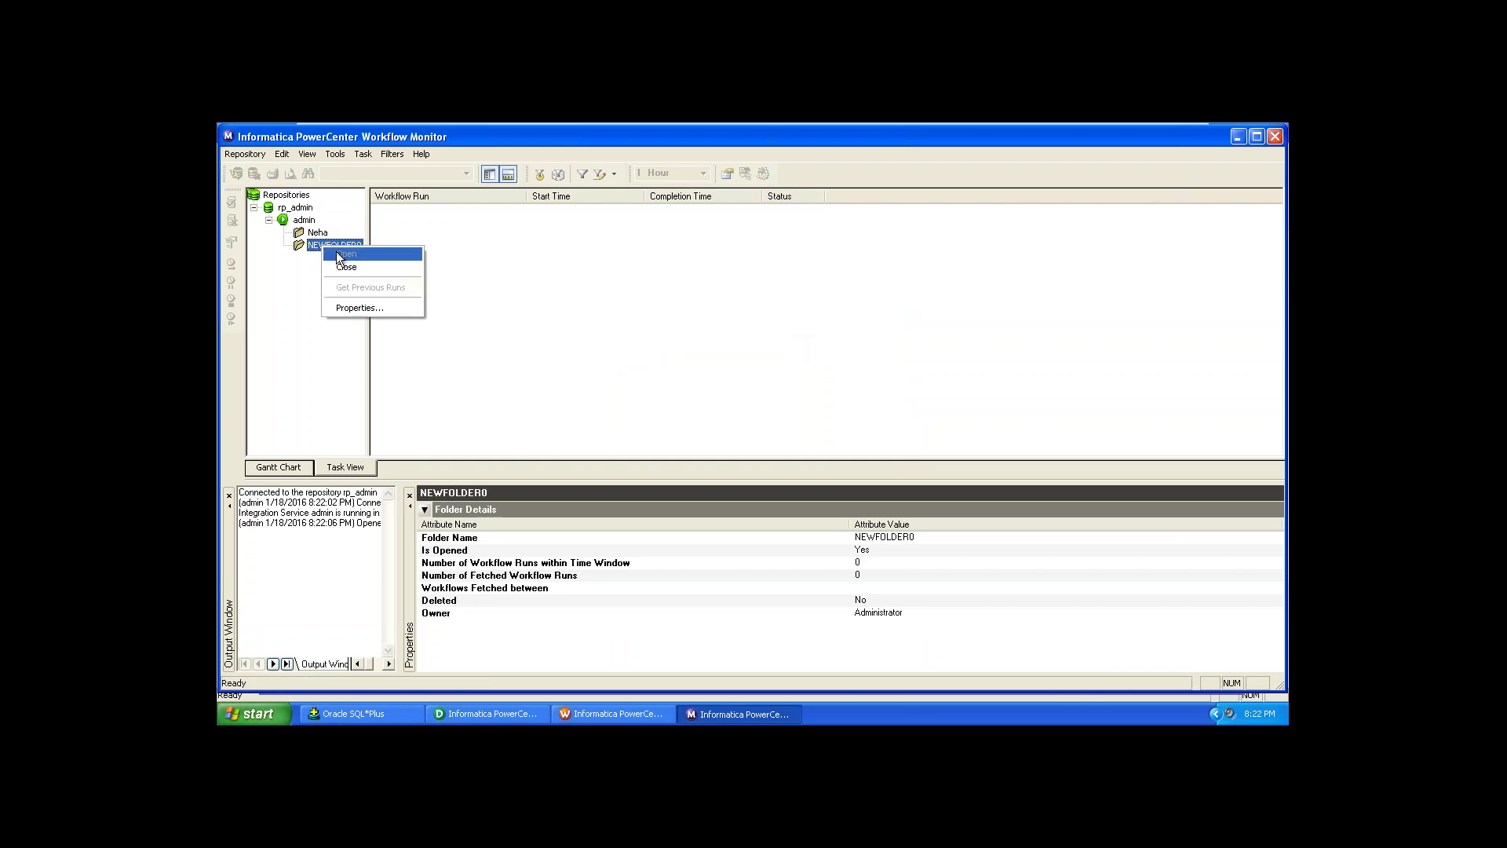
pyautogui.click(550, 290)
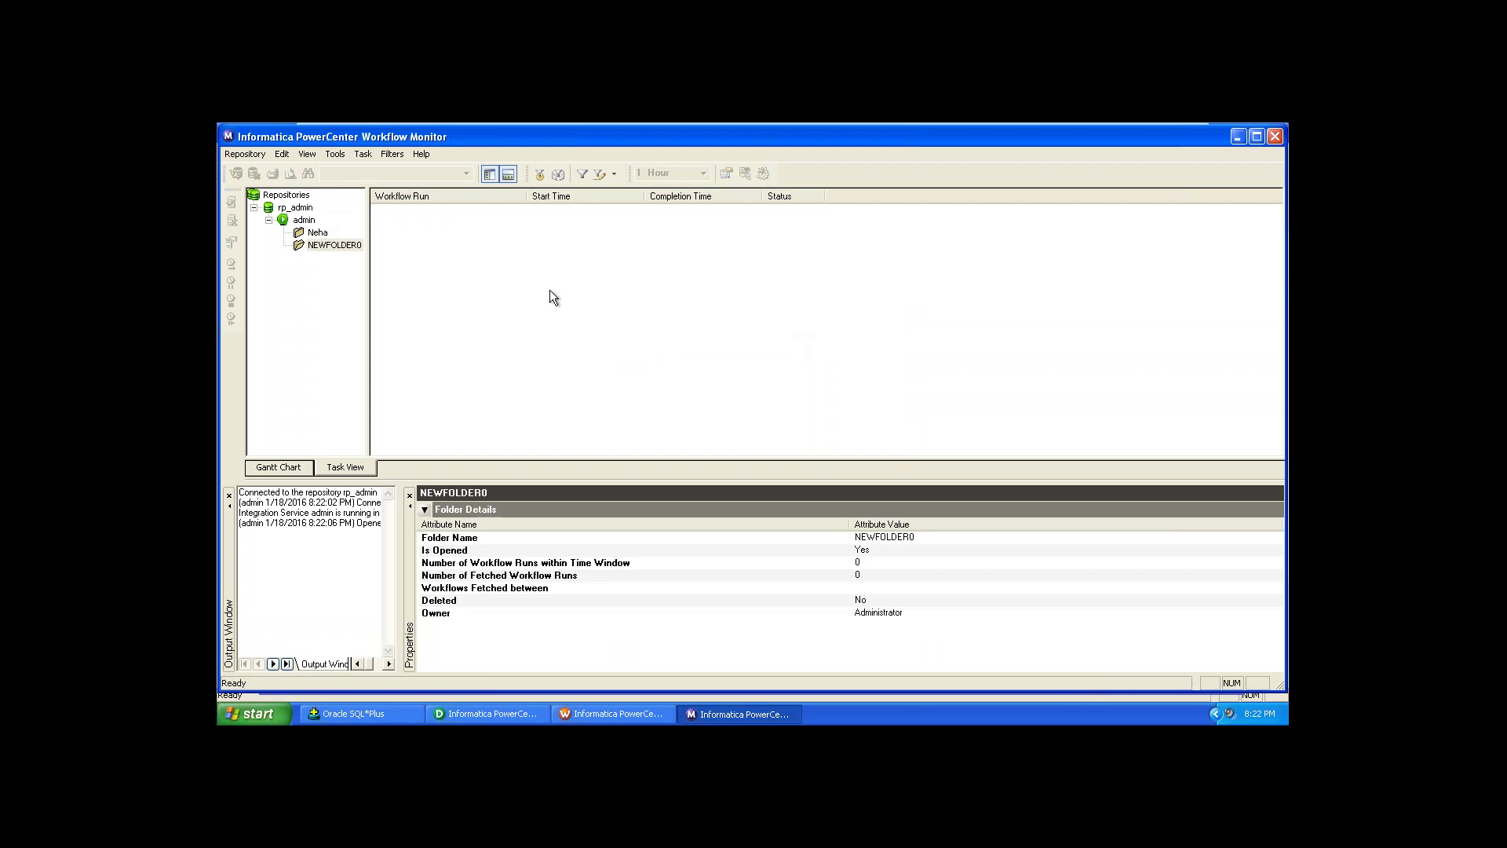
pyautogui.click(576, 714)
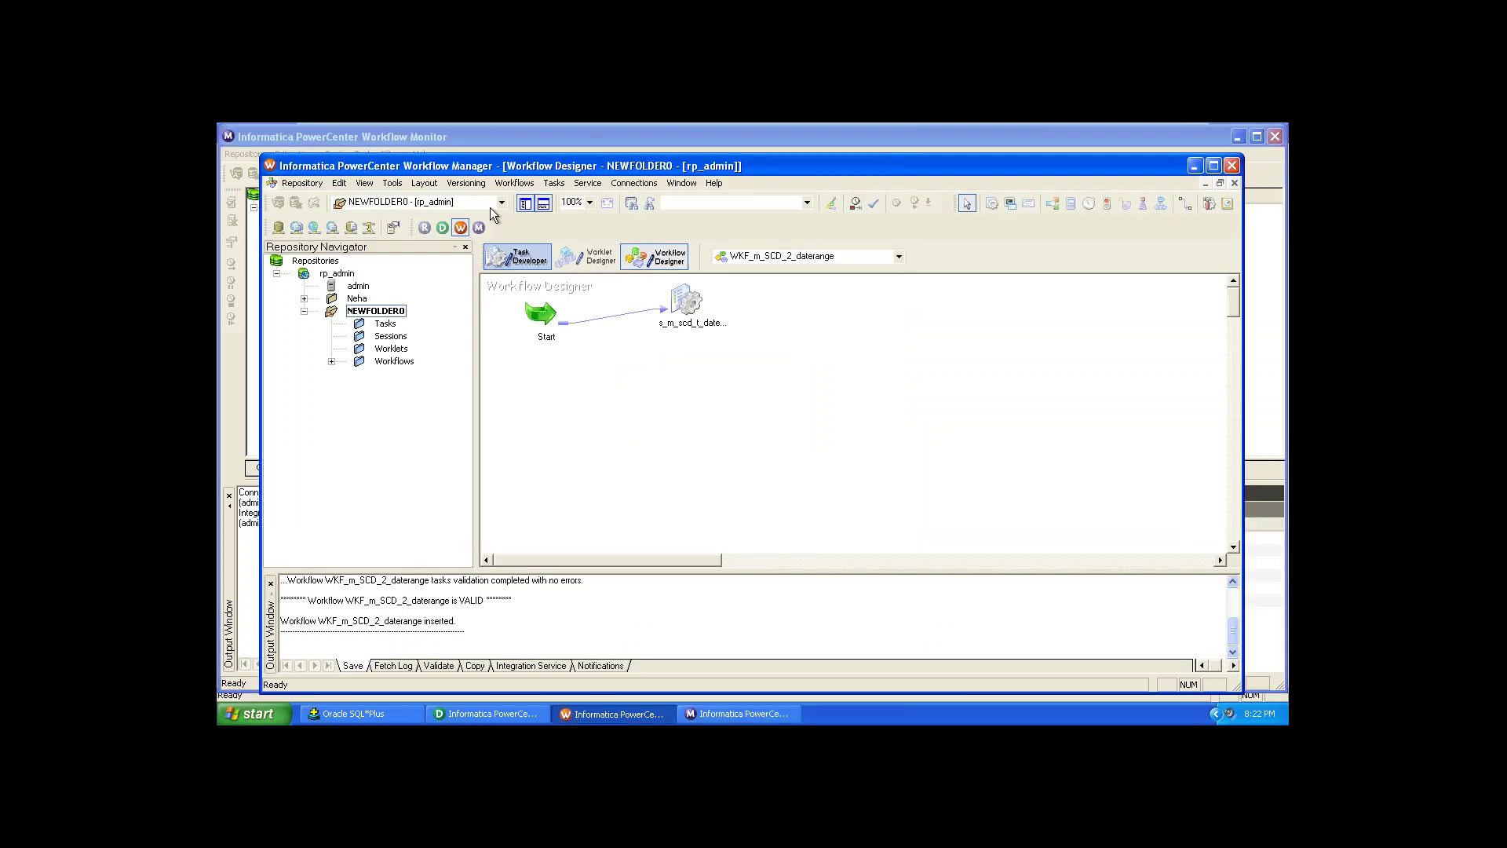
# Step: Start WKF_m_SCD_2_daterange from the Workflows menu and minimize Workflow Manager to watch it
pyautogui.click(511, 183)
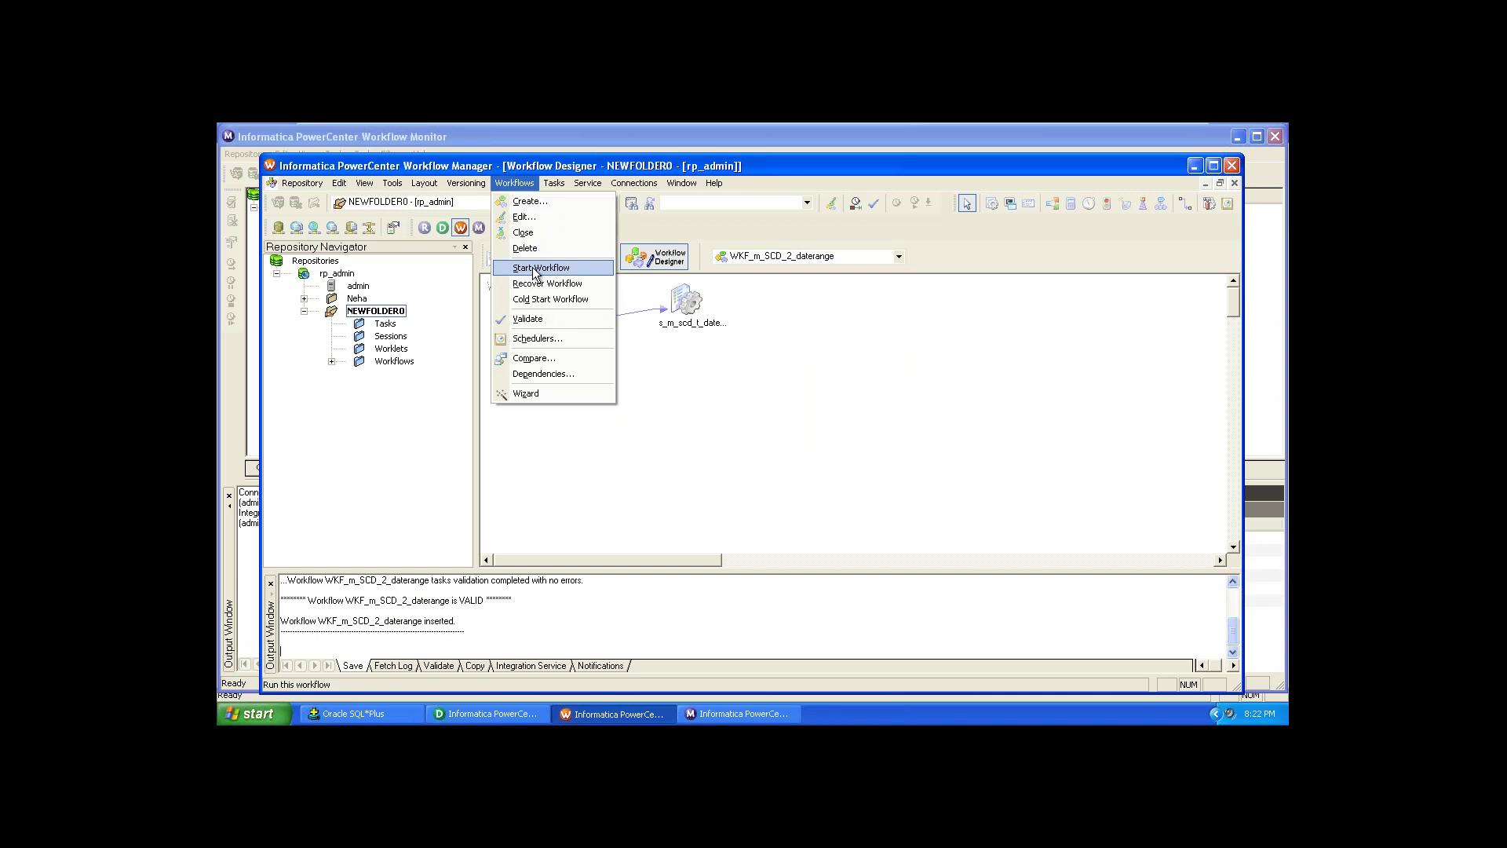
pyautogui.click(539, 269)
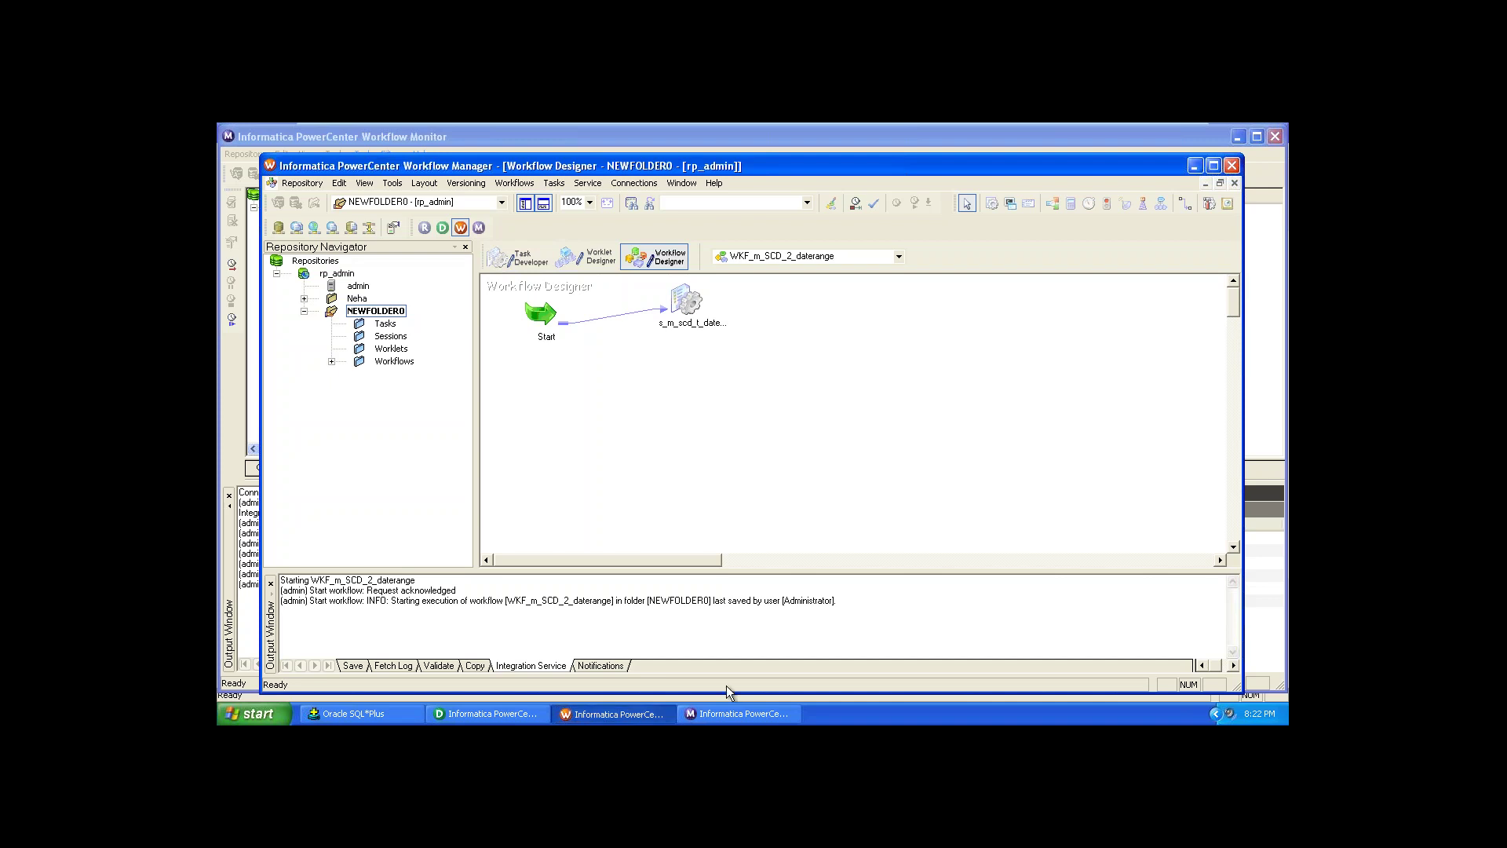
pyautogui.click(1194, 166)
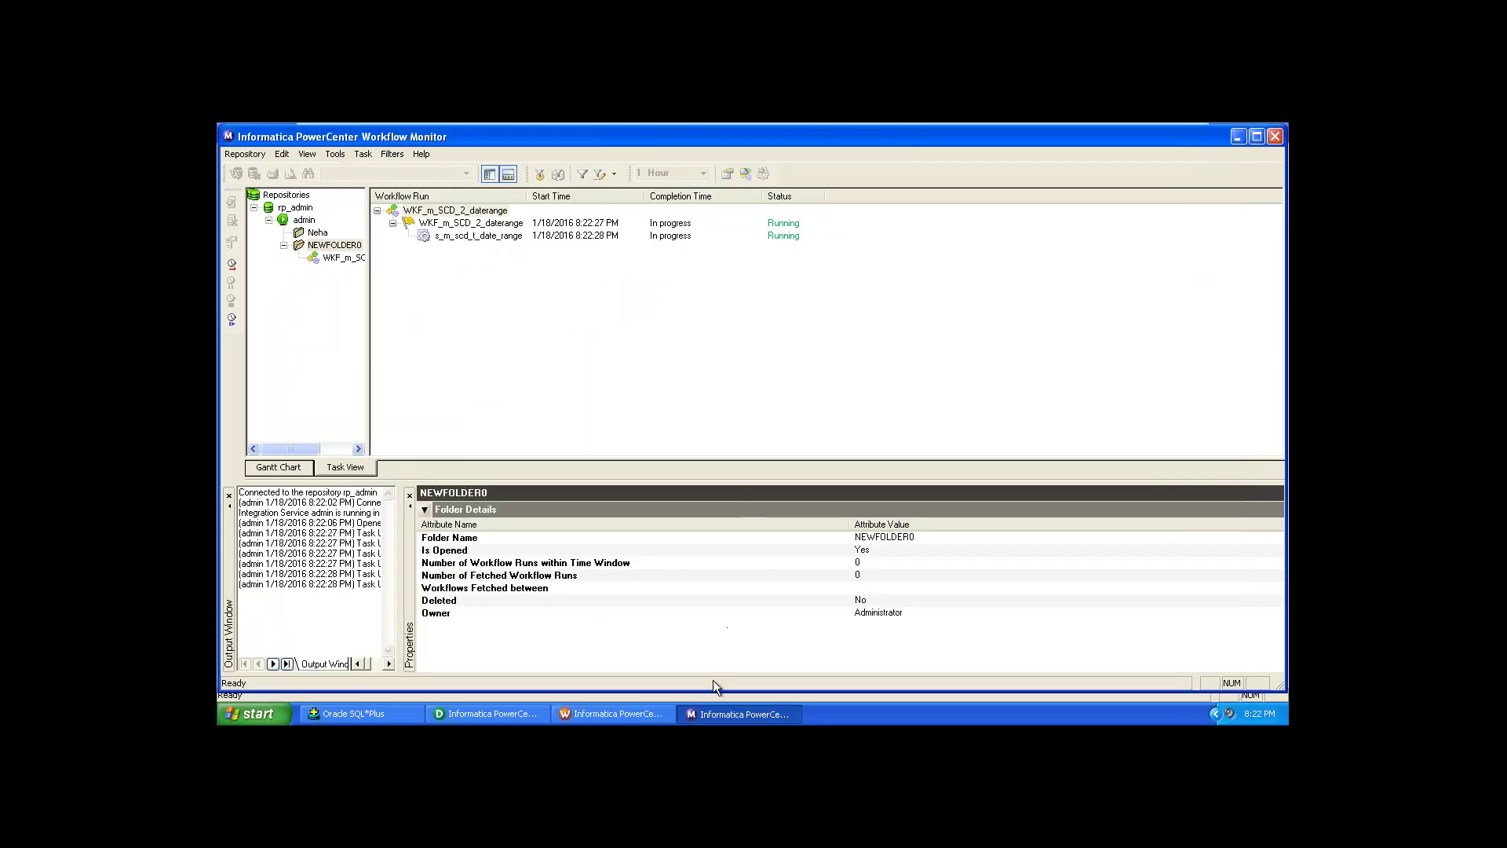
# Step: Maximize SQL*Plus and run select * from SCD_2_TGT; to list its 14 rows
pyautogui.click(383, 716)
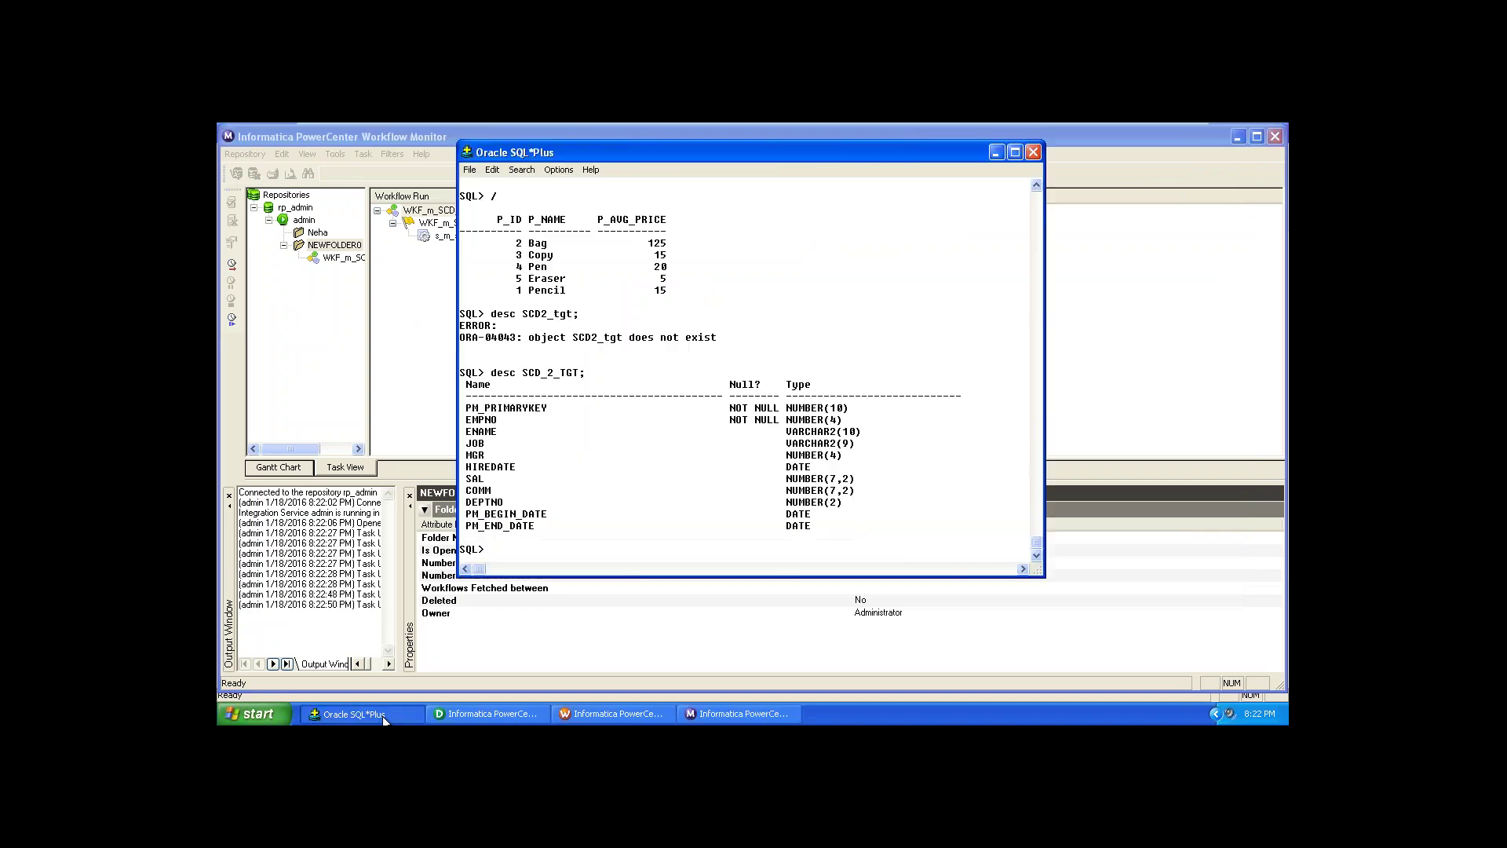
pyautogui.click(1015, 152)
pyautogui.write('s')
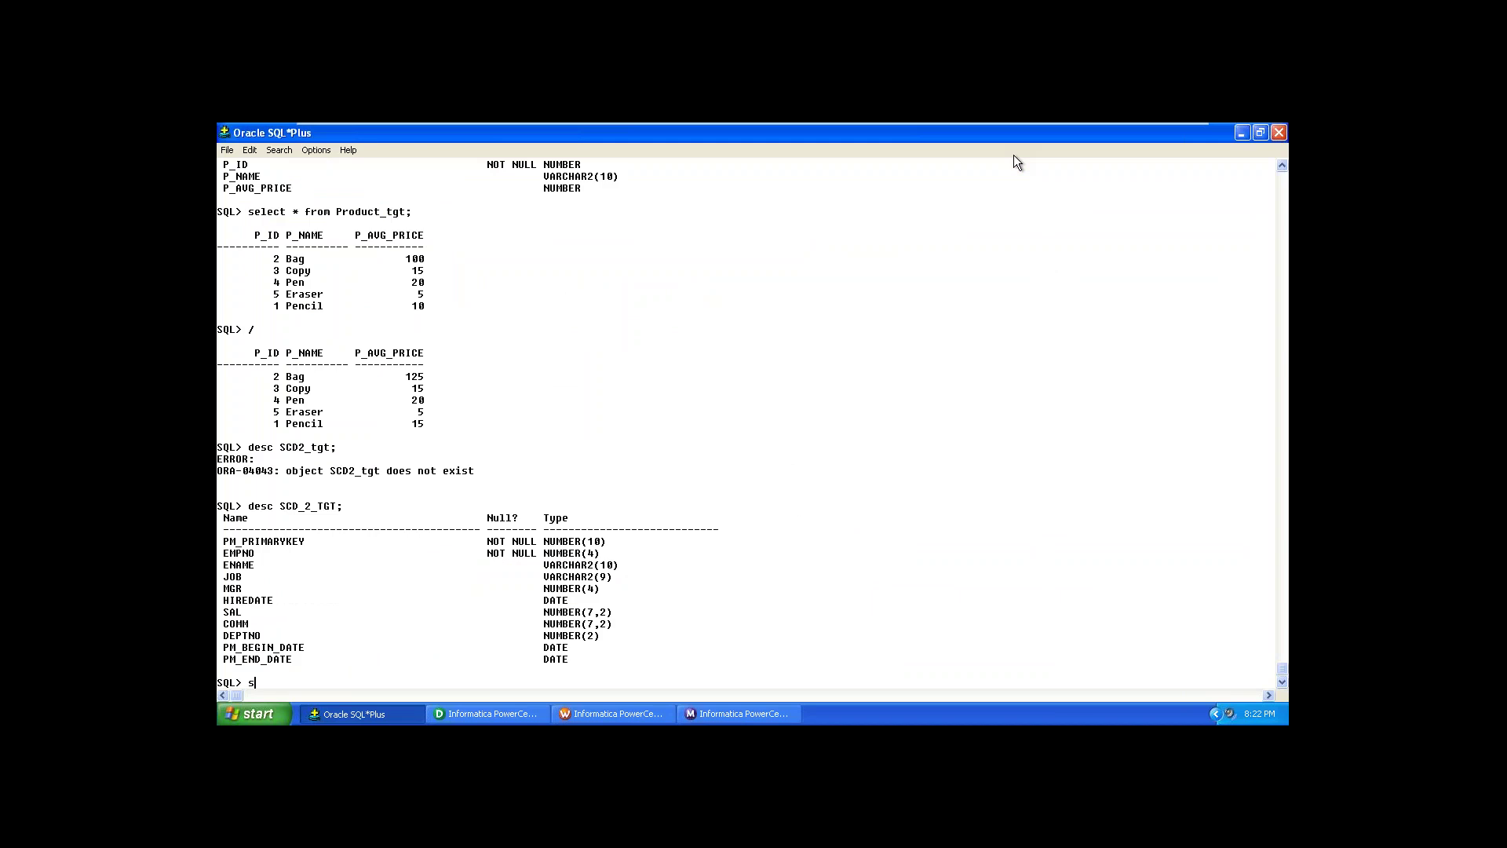
pyautogui.write('elect * from SCD_2_TGT;')
pyautogui.press('Return')
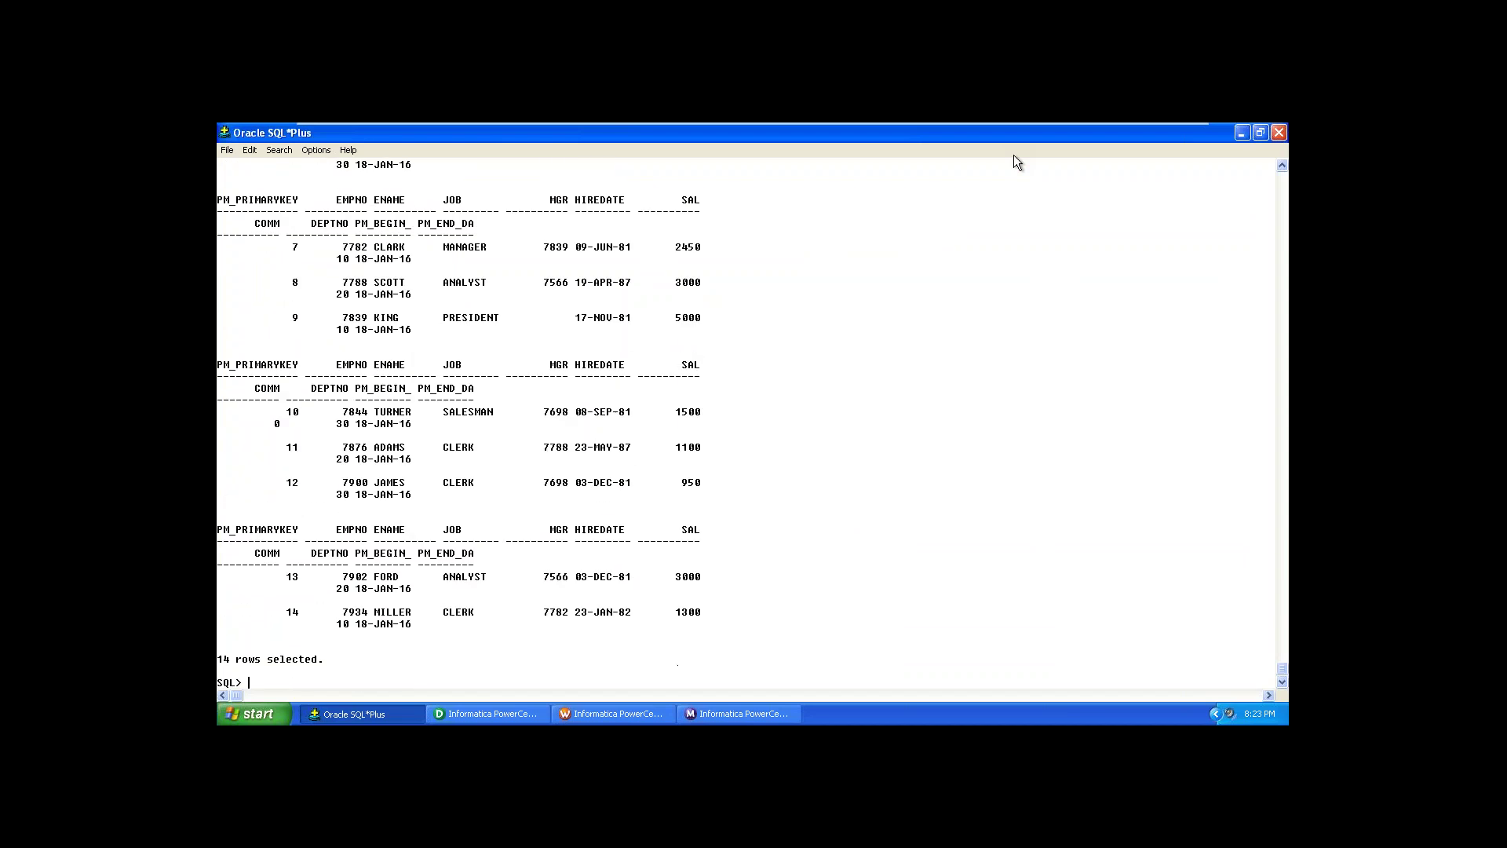
# Step: Set pagesize 200 and linesize 200 in SQL*Plus
pyautogui.write('set pagesize 200;')
pyautogui.press('Return')
pyautogui.write('set')
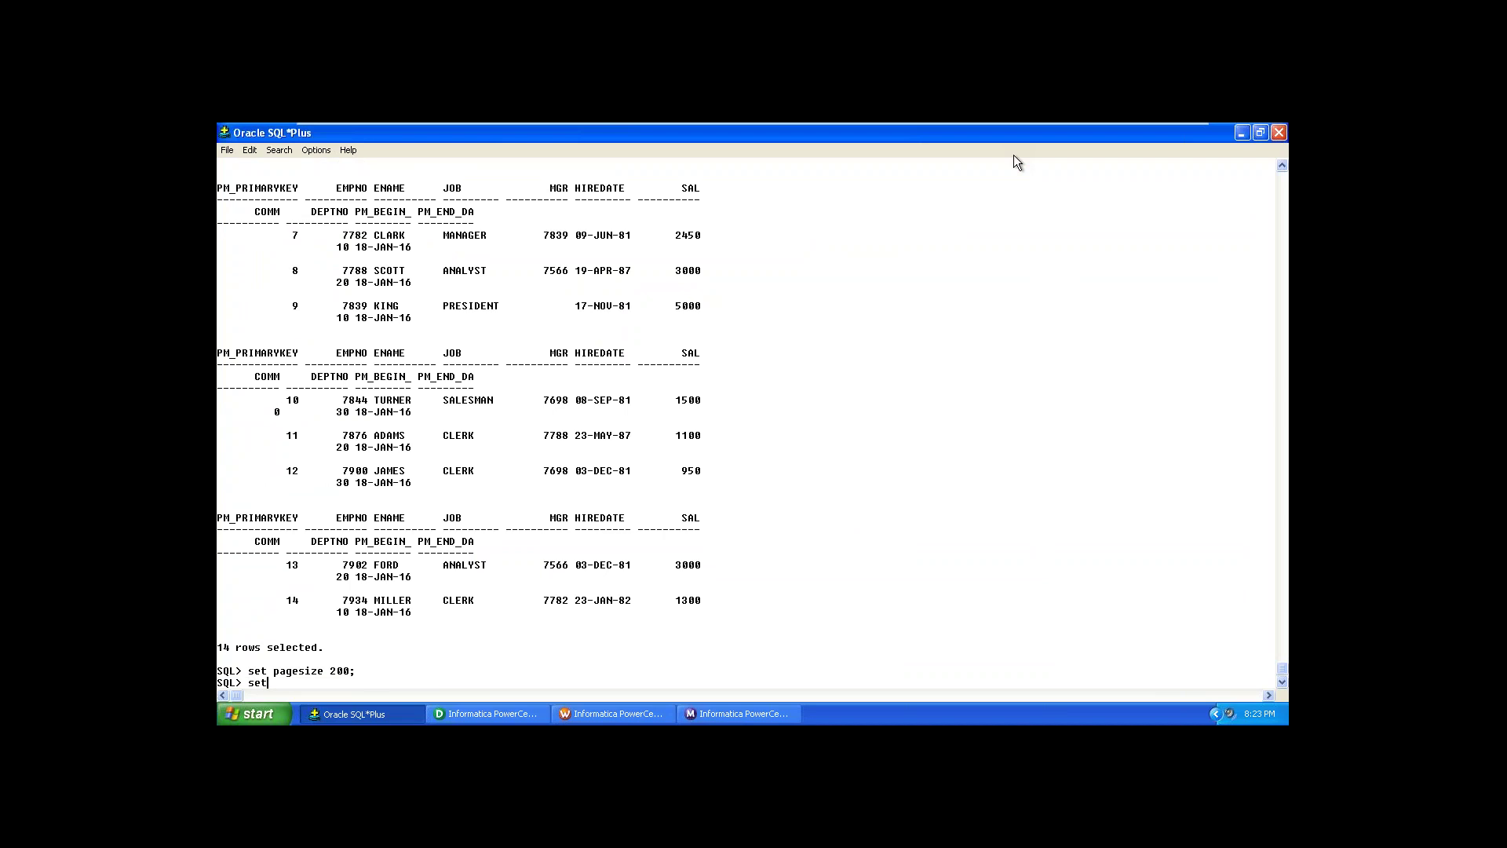
pyautogui.write(' p')
pyautogui.write('line')
pyautogui.write('size 2')
pyautogui.write('00;')
pyautogui.press('Return')
# Step: Rerun the SCD_2_TGT query with one-line rows, then begin drafting 'update emp set sal = 9999 where empno'
pyautogui.write('/')
pyautogui.press('Return')
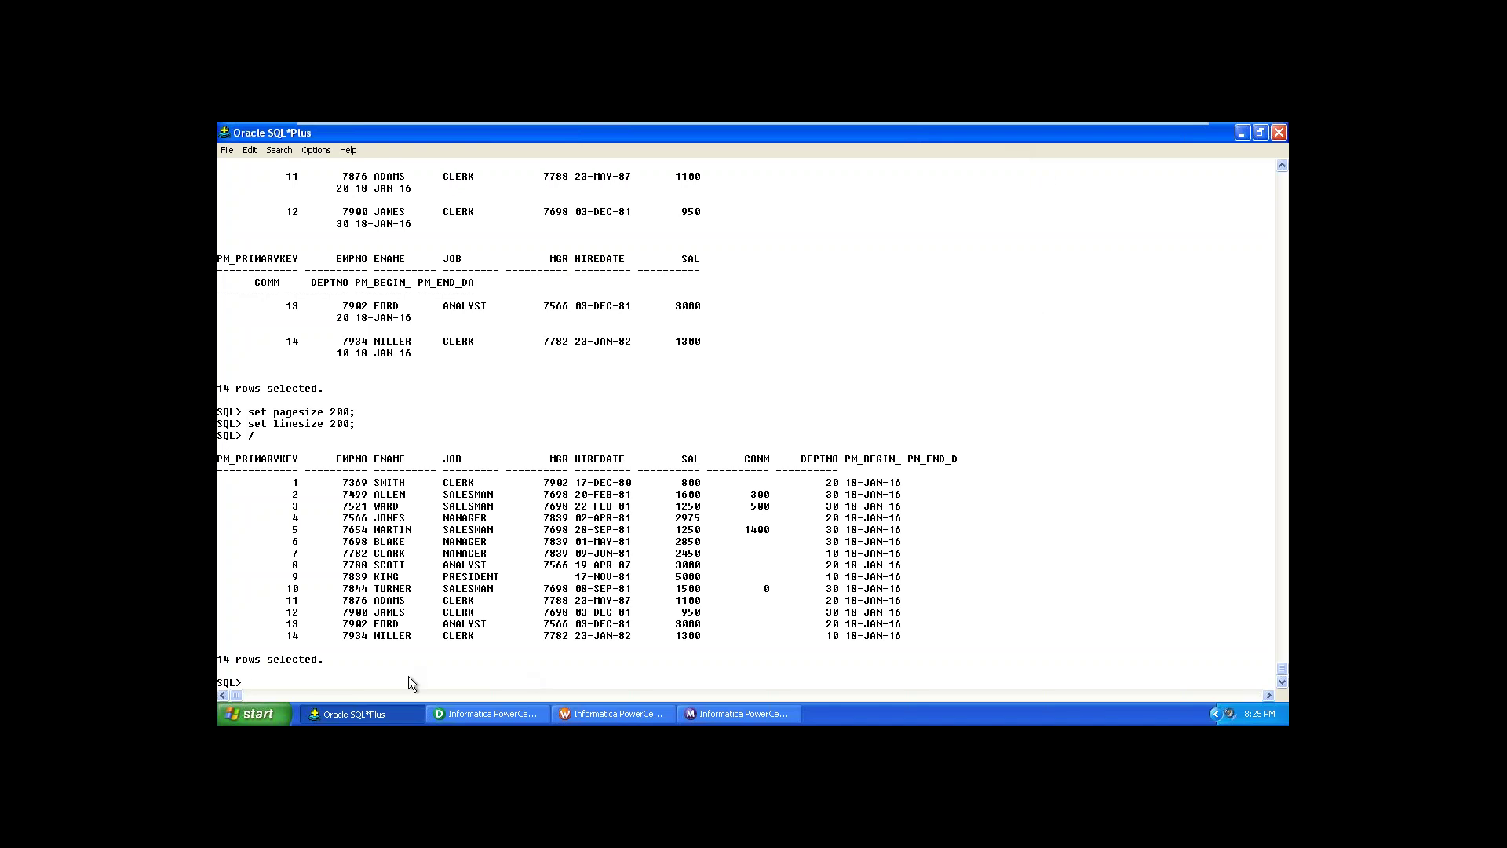
pyautogui.write('update ')
pyautogui.write('emp')
pyautogui.write(' set ')
pyautogui.write('sal ')
pyautogui.write('= 9999 where')
pyautogui.write(' empno')
# Step: Update EMP so salaries of 1250 become 9999
pyautogui.press('BackSpace')
pyautogui.press('BackSpace')
pyautogui.press('BackSpace')
pyautogui.press('BackSpace')
pyautogui.press('BackSpace')
pyautogui.press('BackSpace')
pyautogui.press('BackSpace')
pyautogui.press('BackSpace')
pyautogui.press('BackSpace')
pyautogui.press('BackSpace')
pyautogui.write('here sal = 1250;')
pyautogui.press('Return')
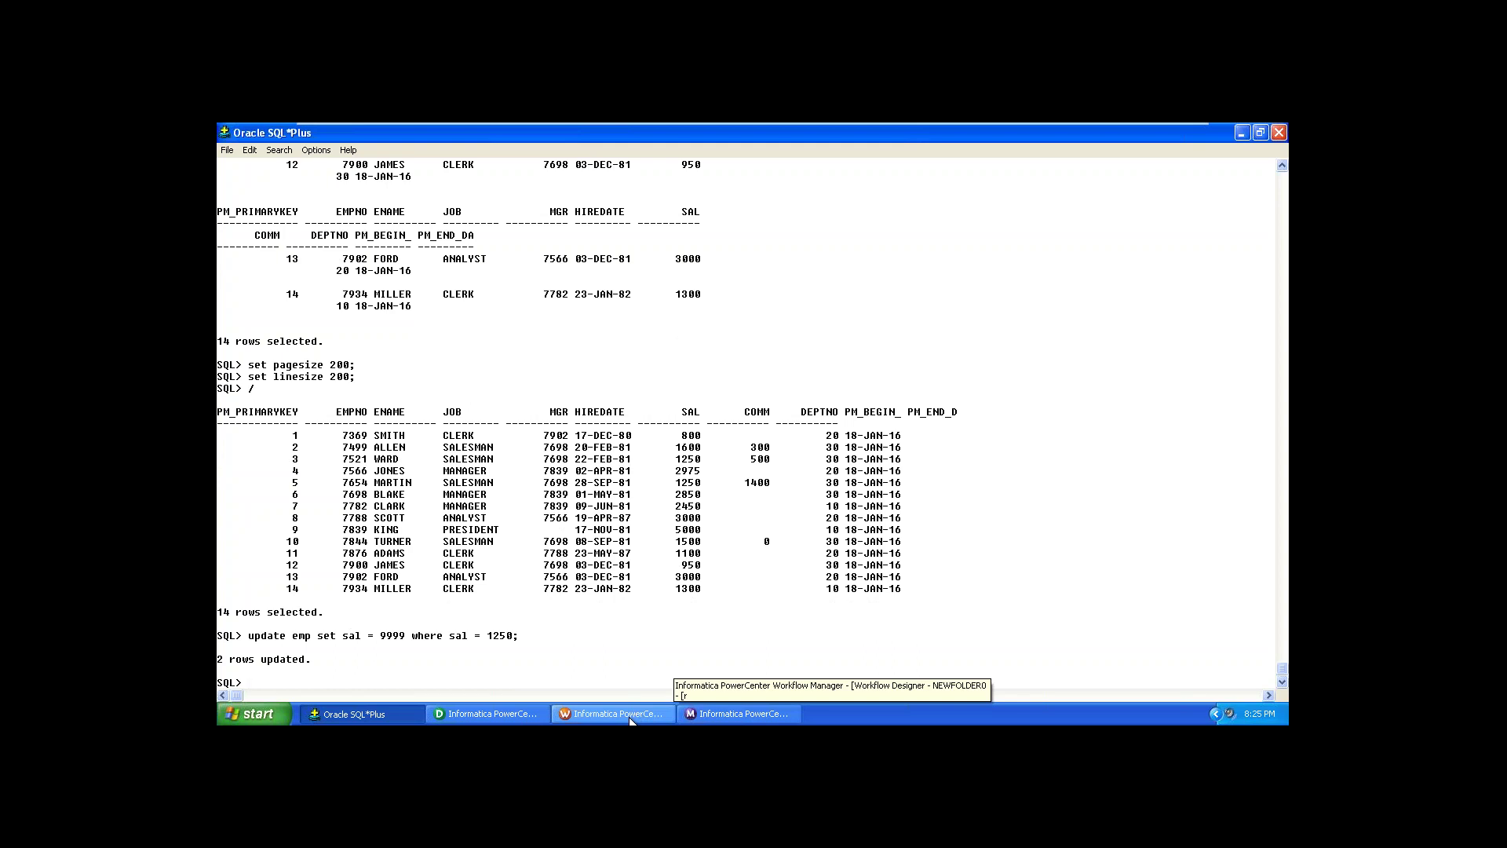
# Step: Commit the salary update, retrying past the ORA-02185 and ORA-00911 errors until the commit completes
pyautogui.write('commit')
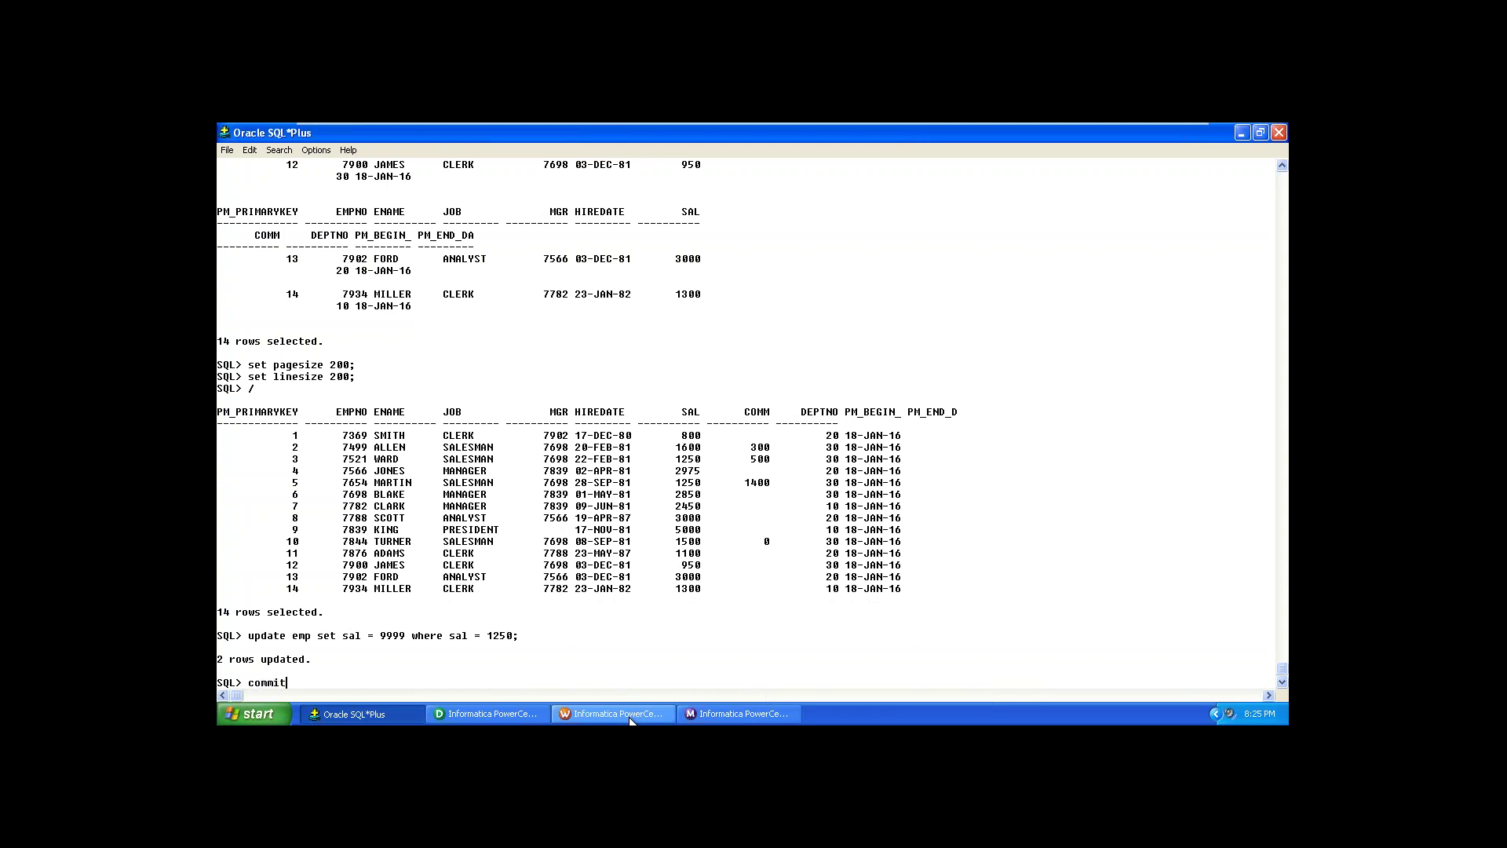
pyautogui.press('Return')
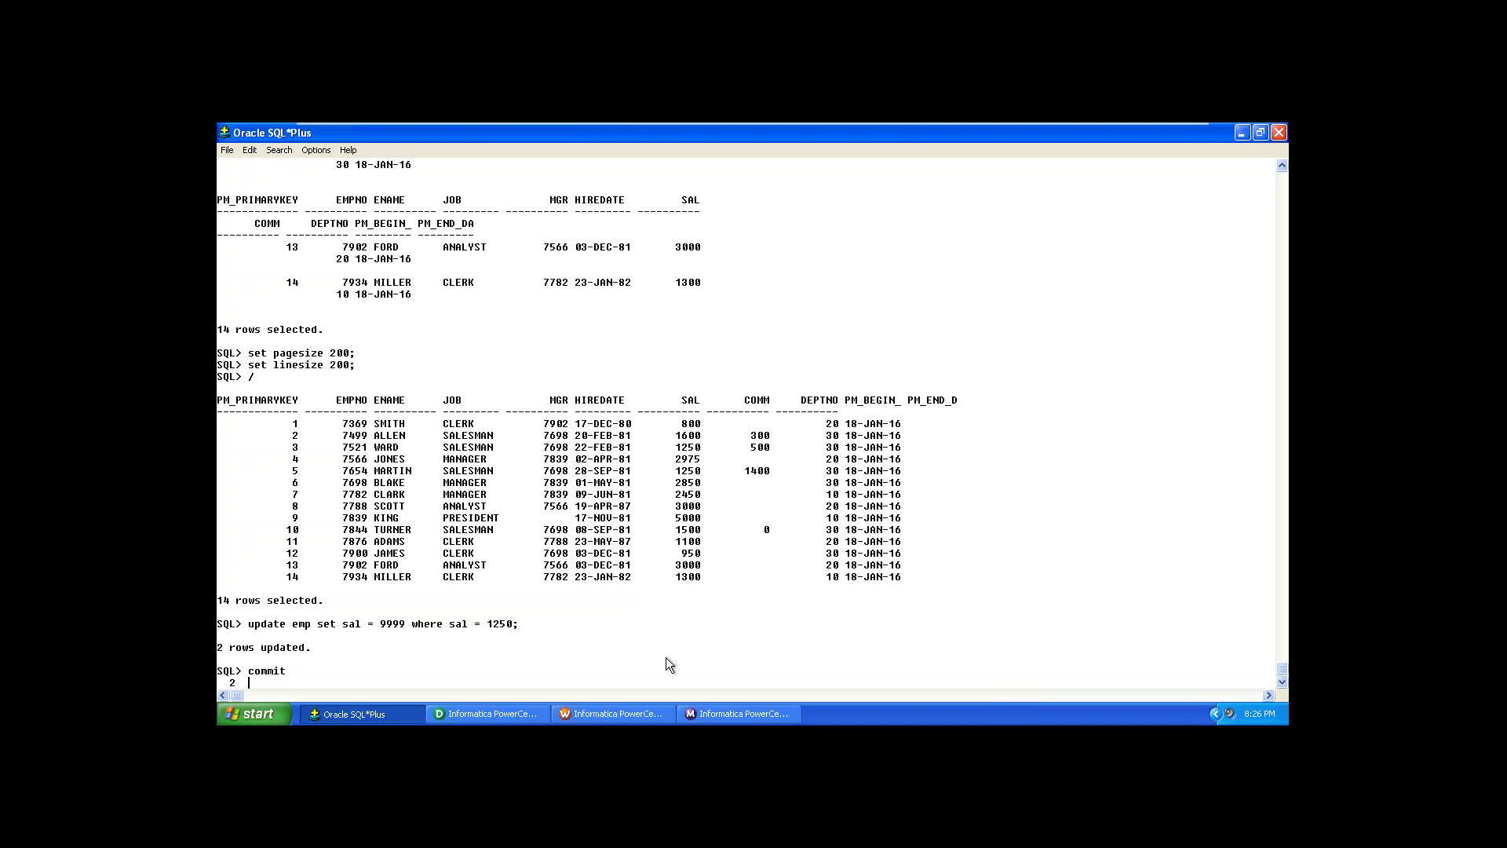
pyautogui.write('go')
pyautogui.press('Return')
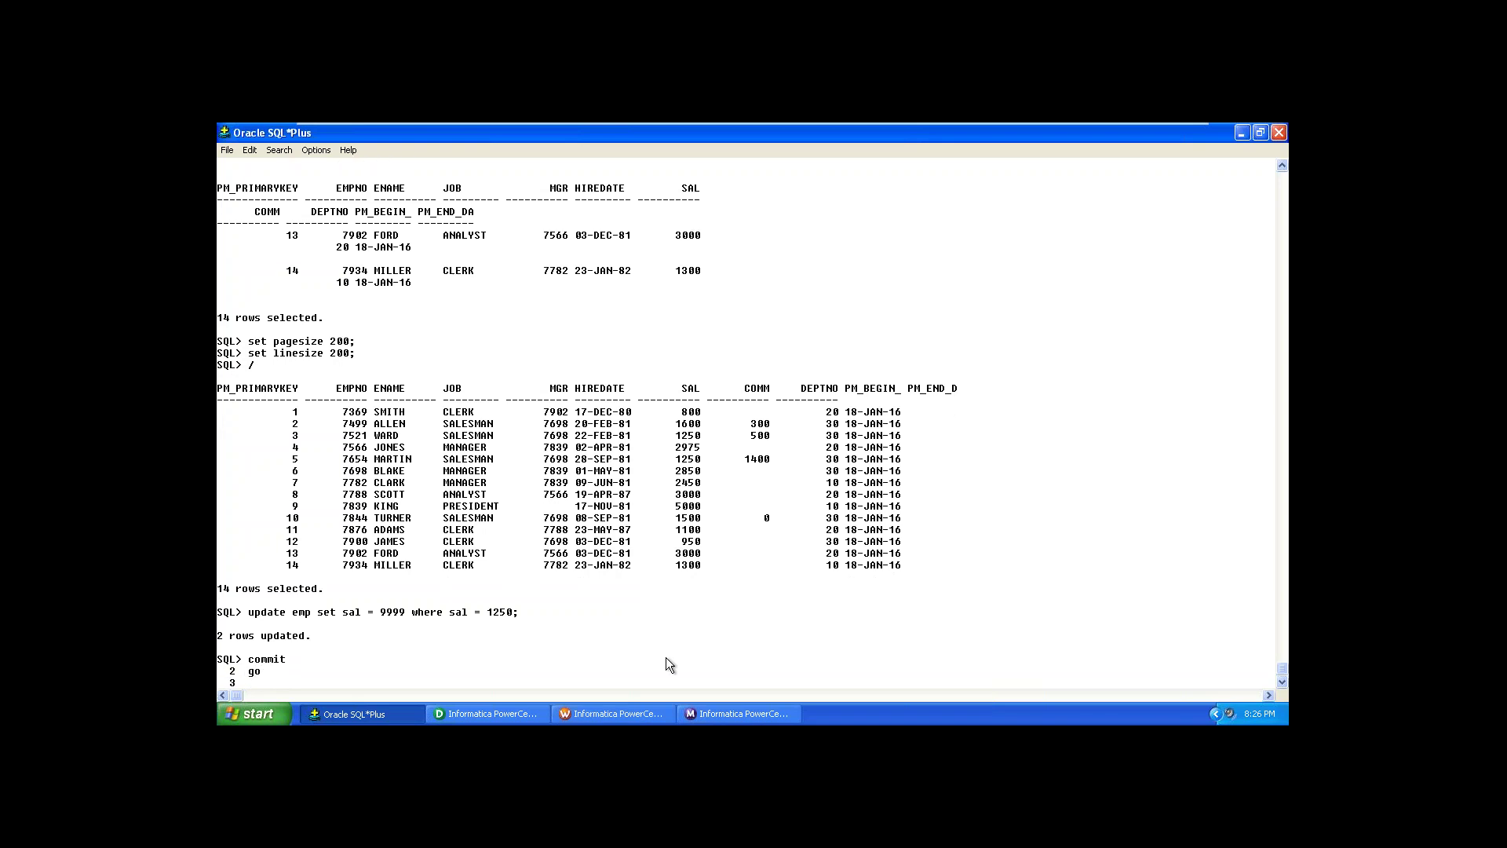
pyautogui.write('/')
pyautogui.press('Return')
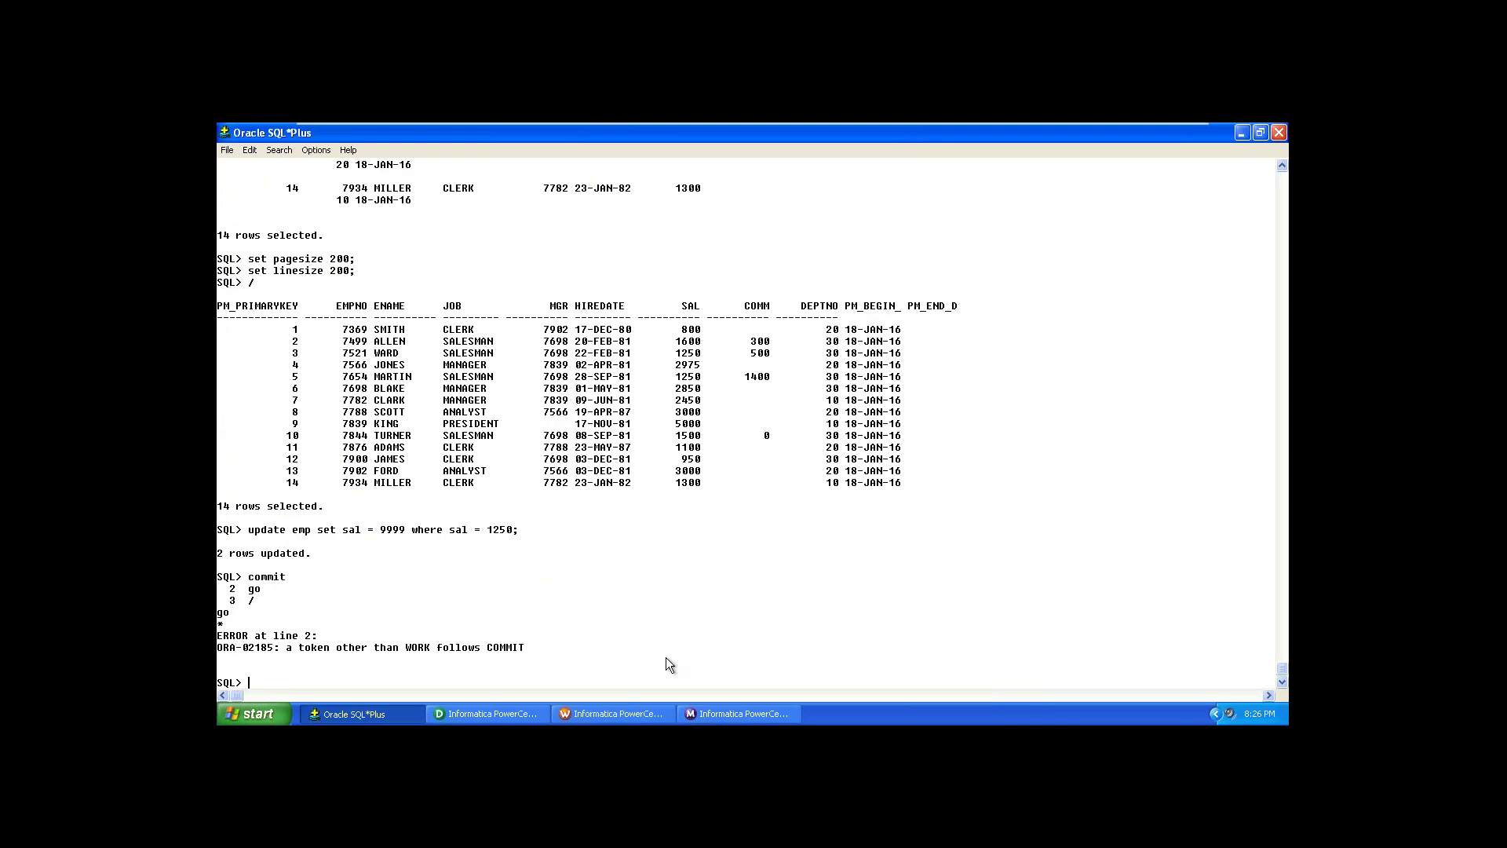
pyautogui.write('commit;4')
pyautogui.press('Return')
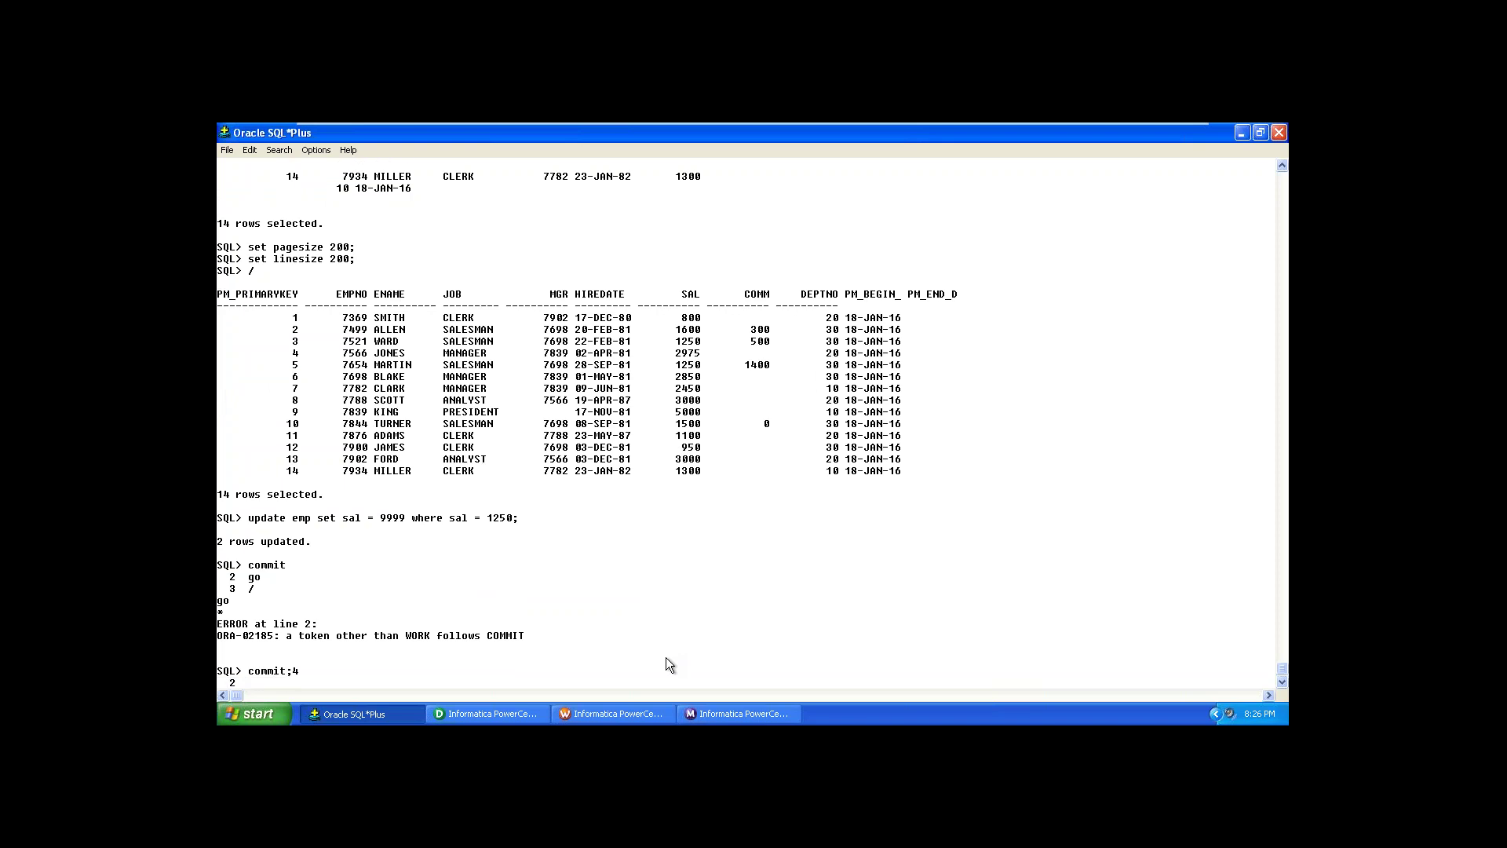
pyautogui.write('/')
pyautogui.press('Return')
pyautogui.write('commit')
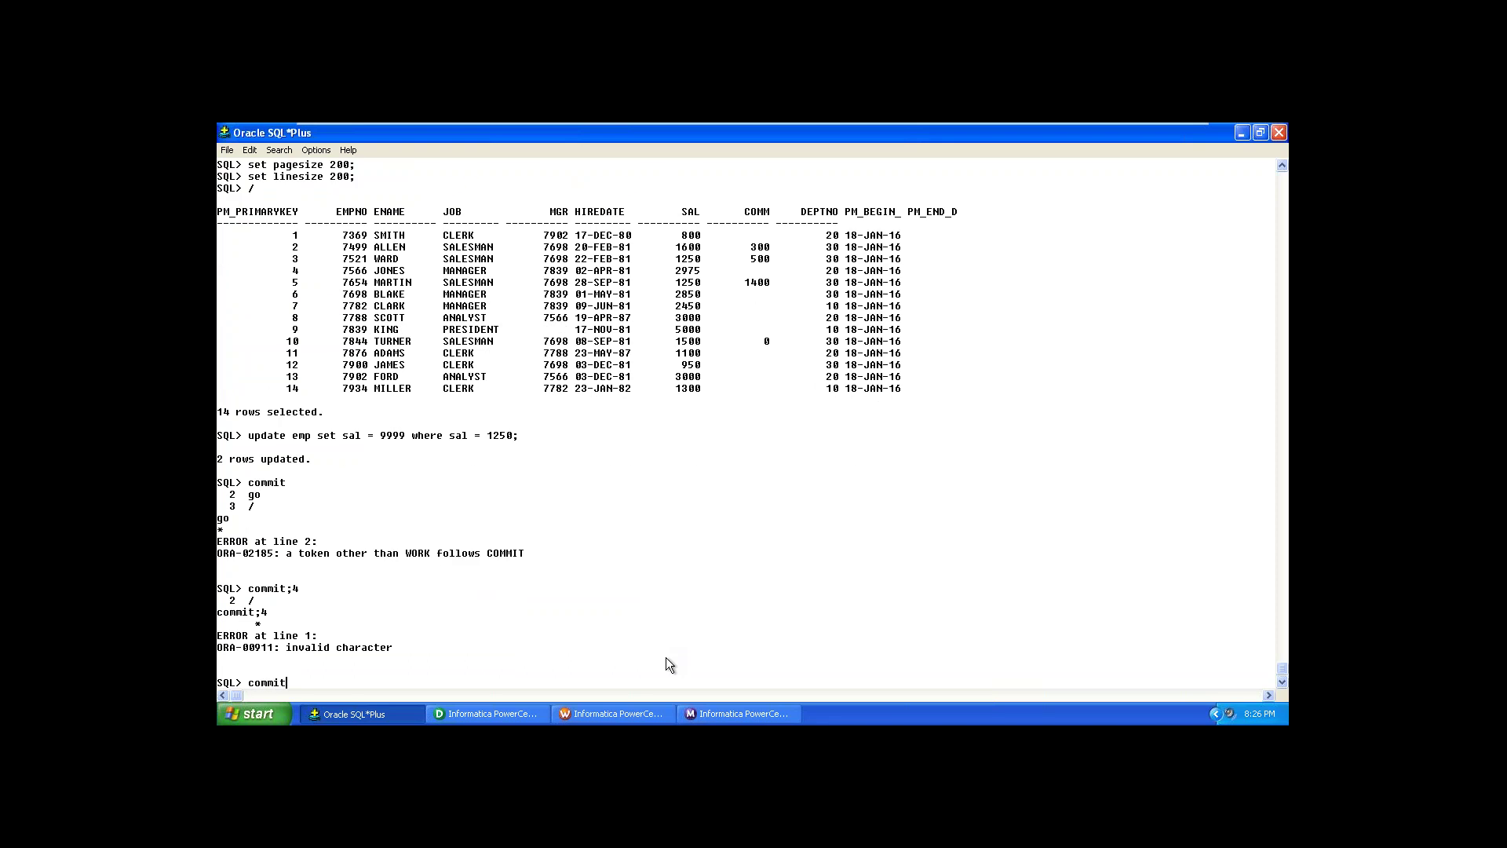
pyautogui.write(';')
pyautogui.press('Return')
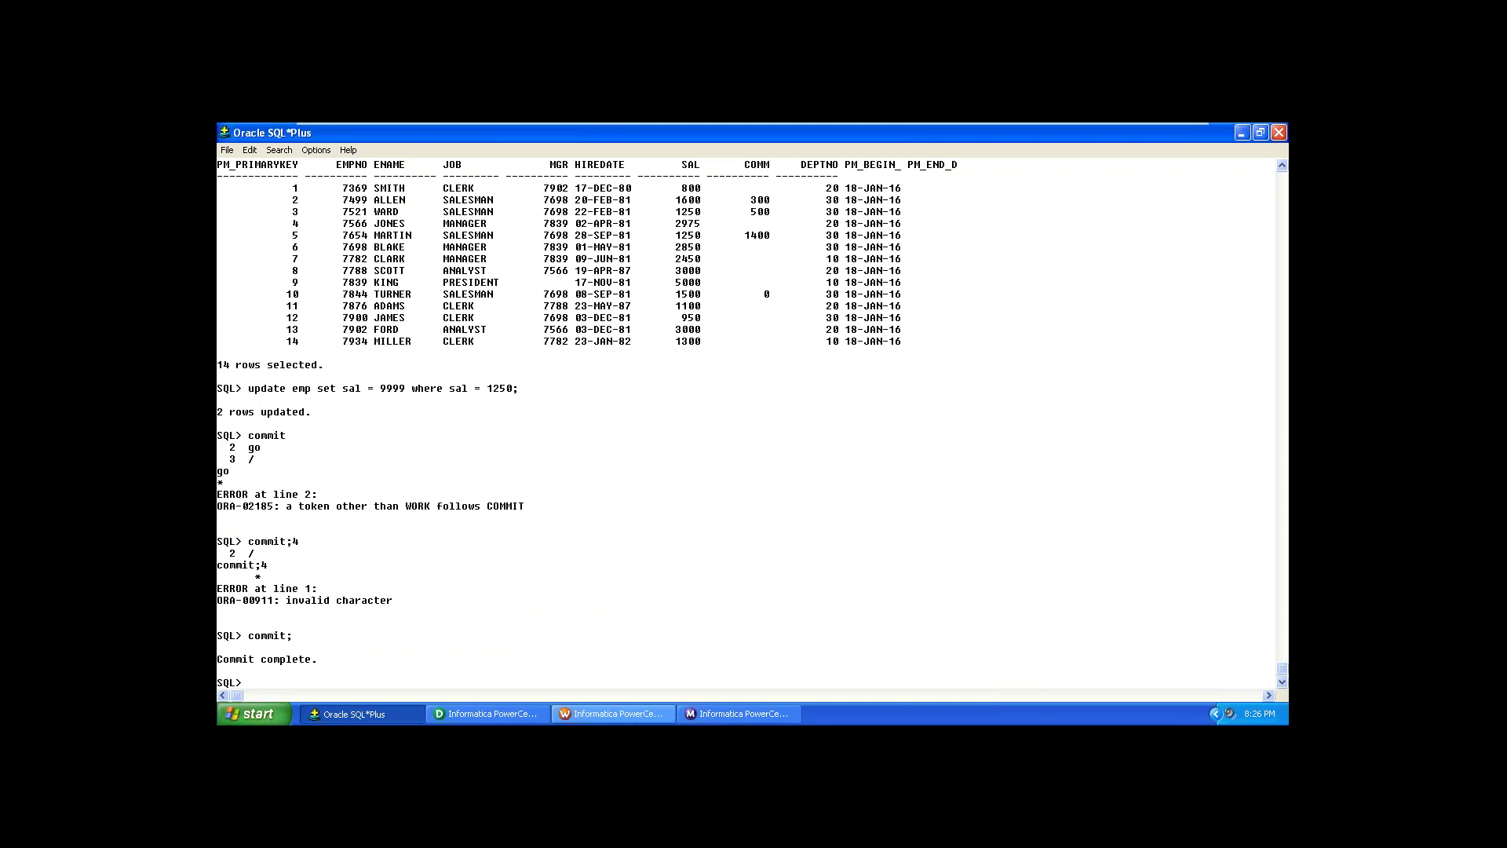
# Step: Start WKF_m_SCD_2_daterange a second time and follow it in Workflow Monitor
pyautogui.click(593, 713)
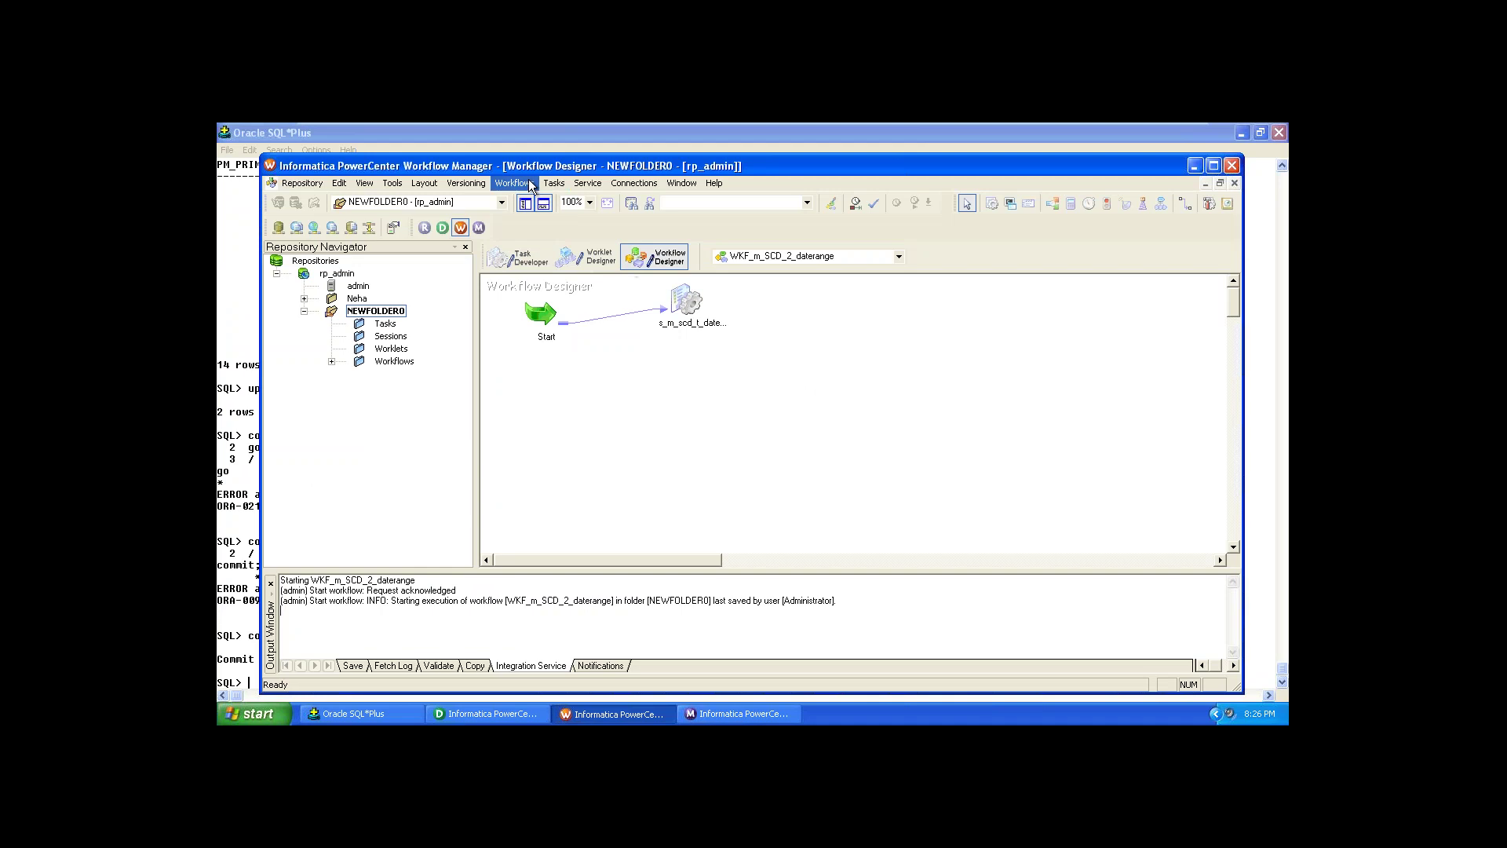
pyautogui.click(530, 183)
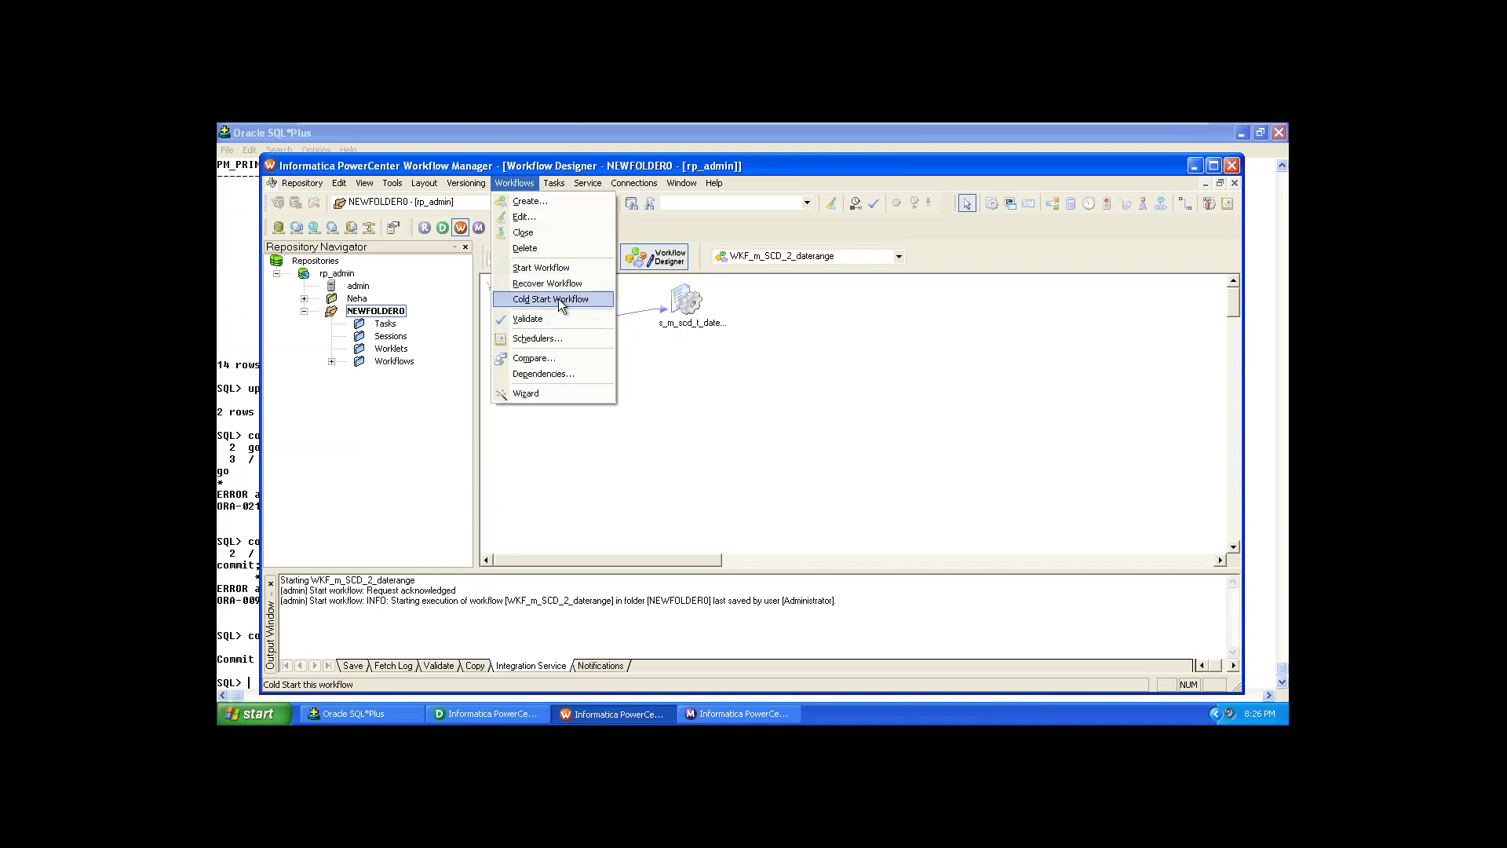
pyautogui.click(561, 268)
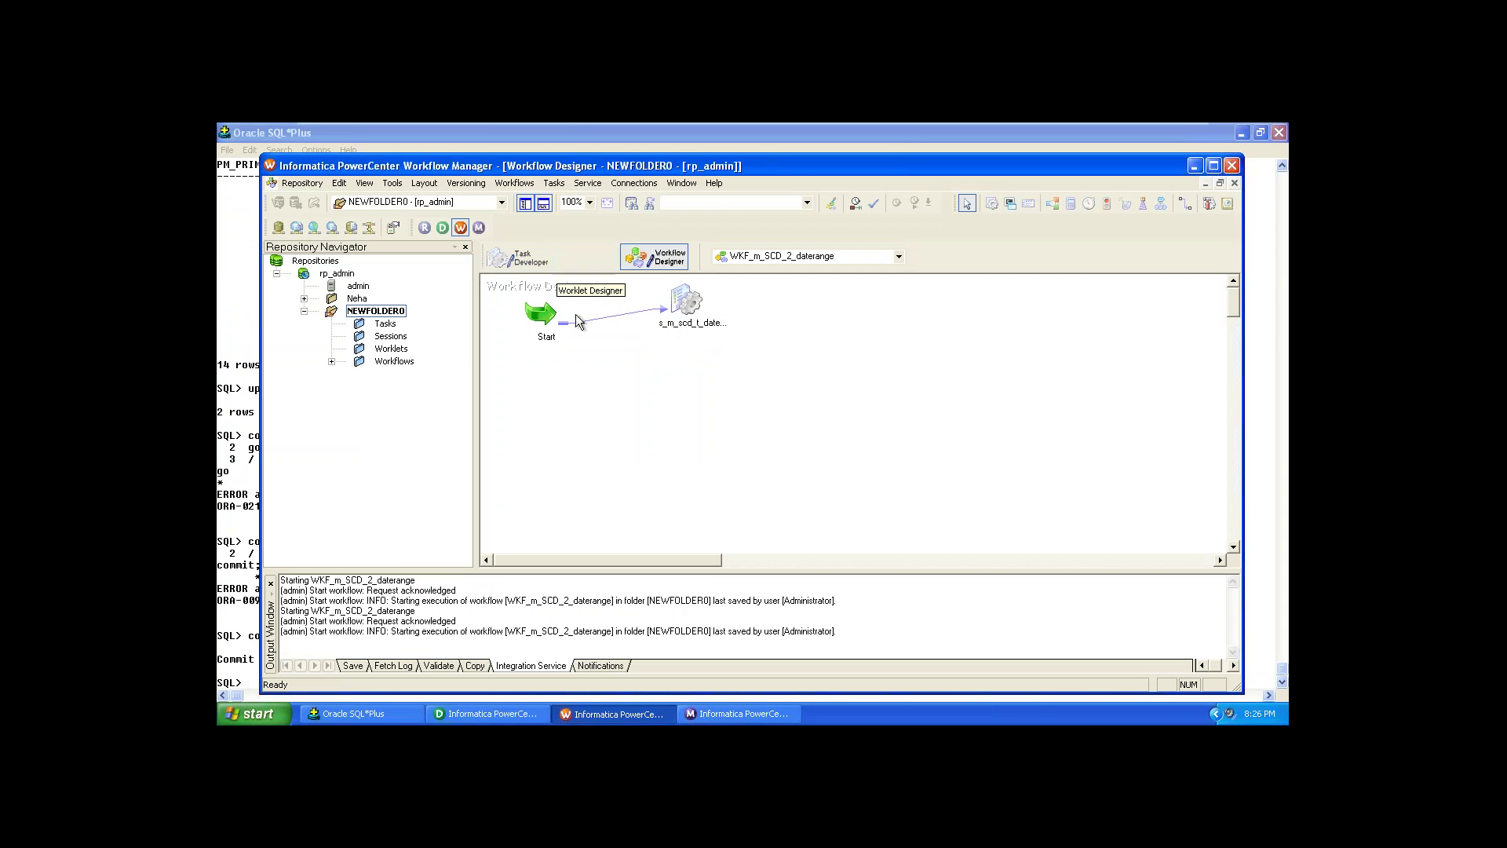
pyautogui.click(705, 721)
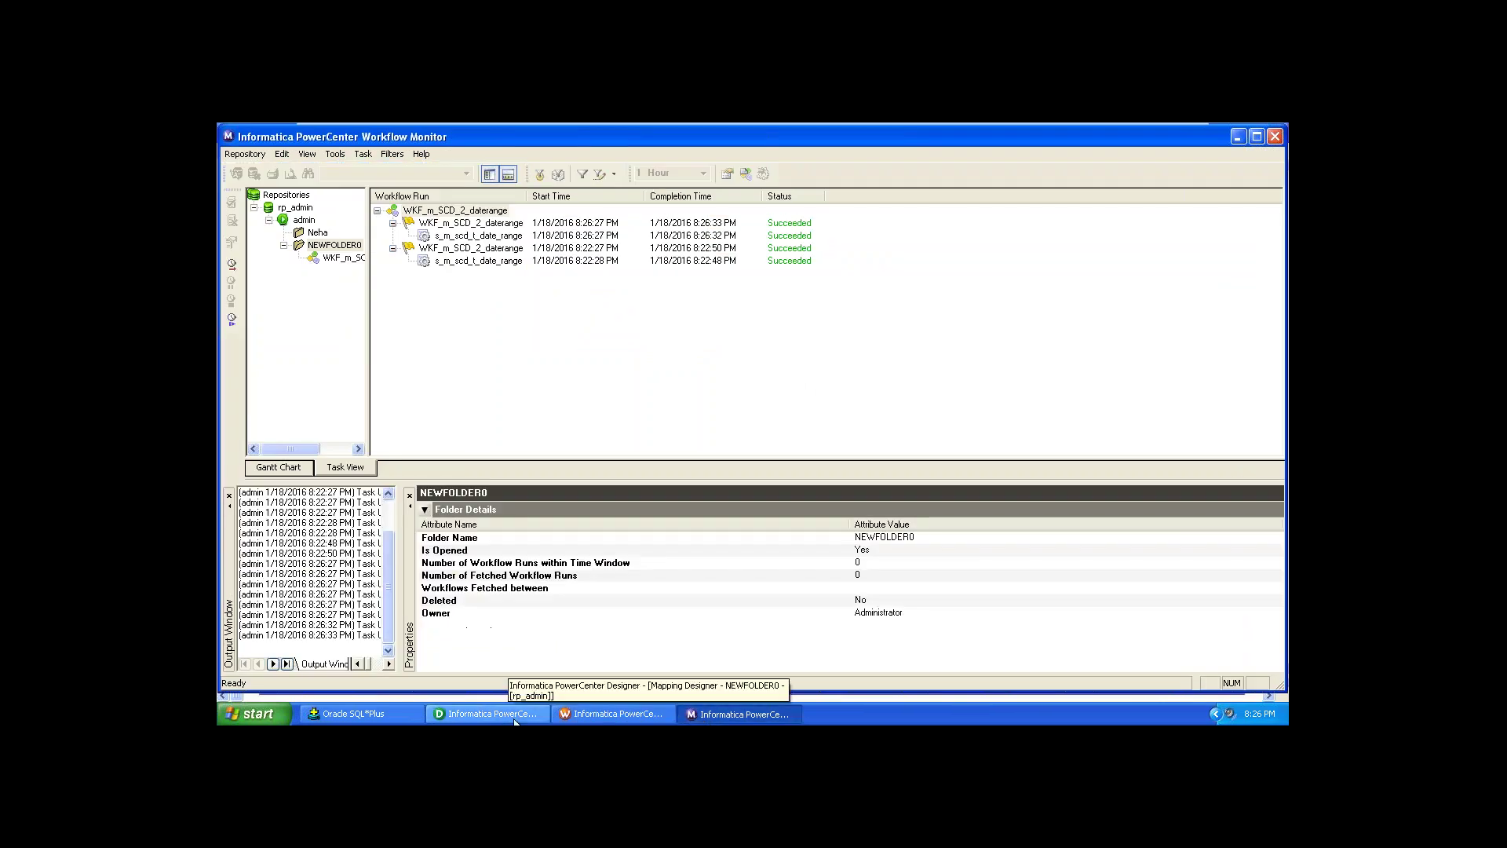
# Step: Show Source/Target Statistics for the latest s_m_scd_t_date_range session run, including SCD_2_TGT rows
pyautogui.click(383, 714)
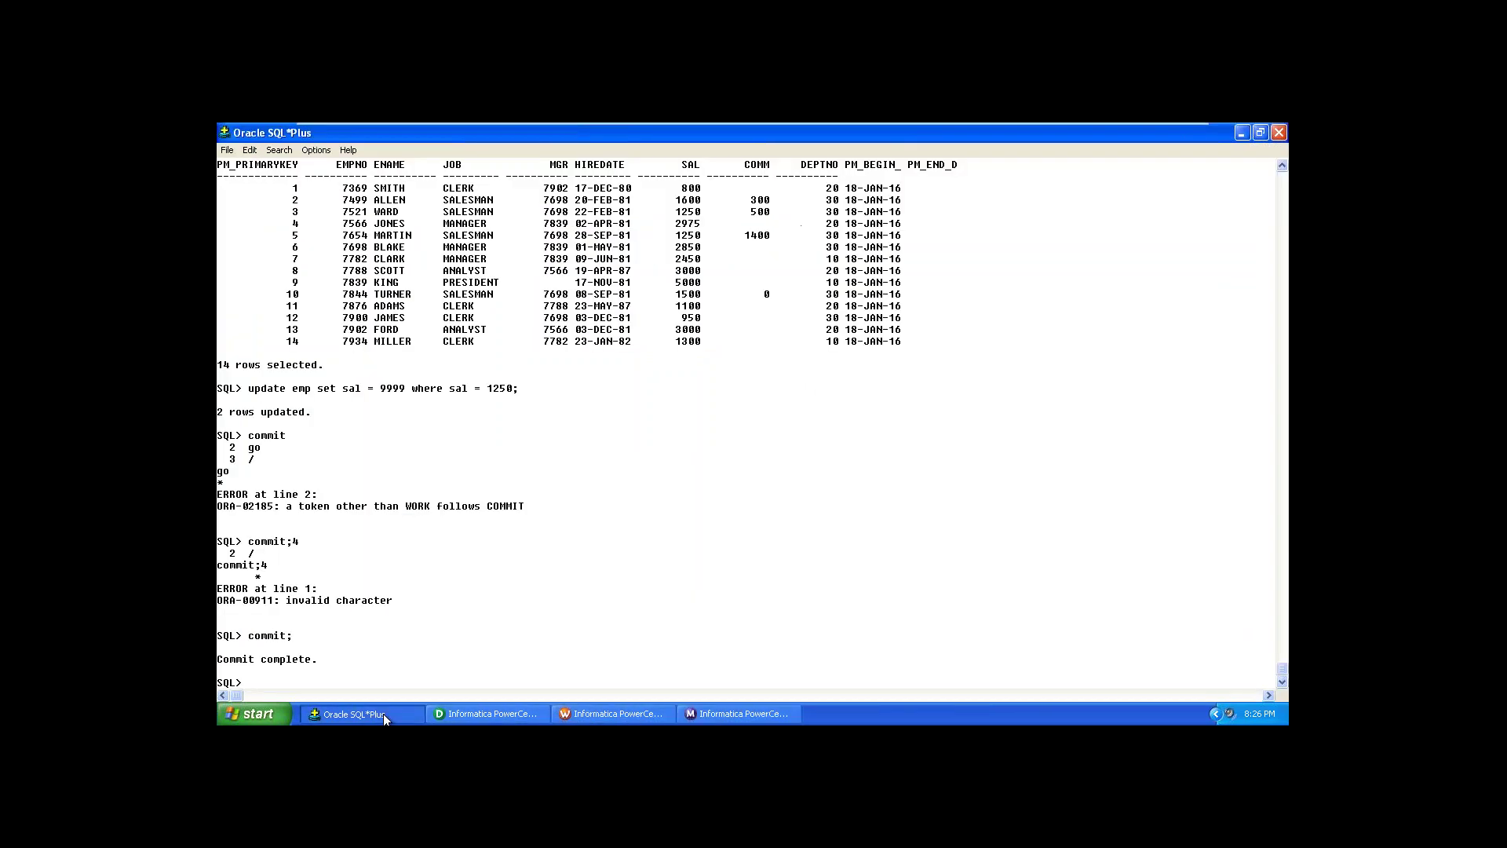
pyautogui.click(743, 716)
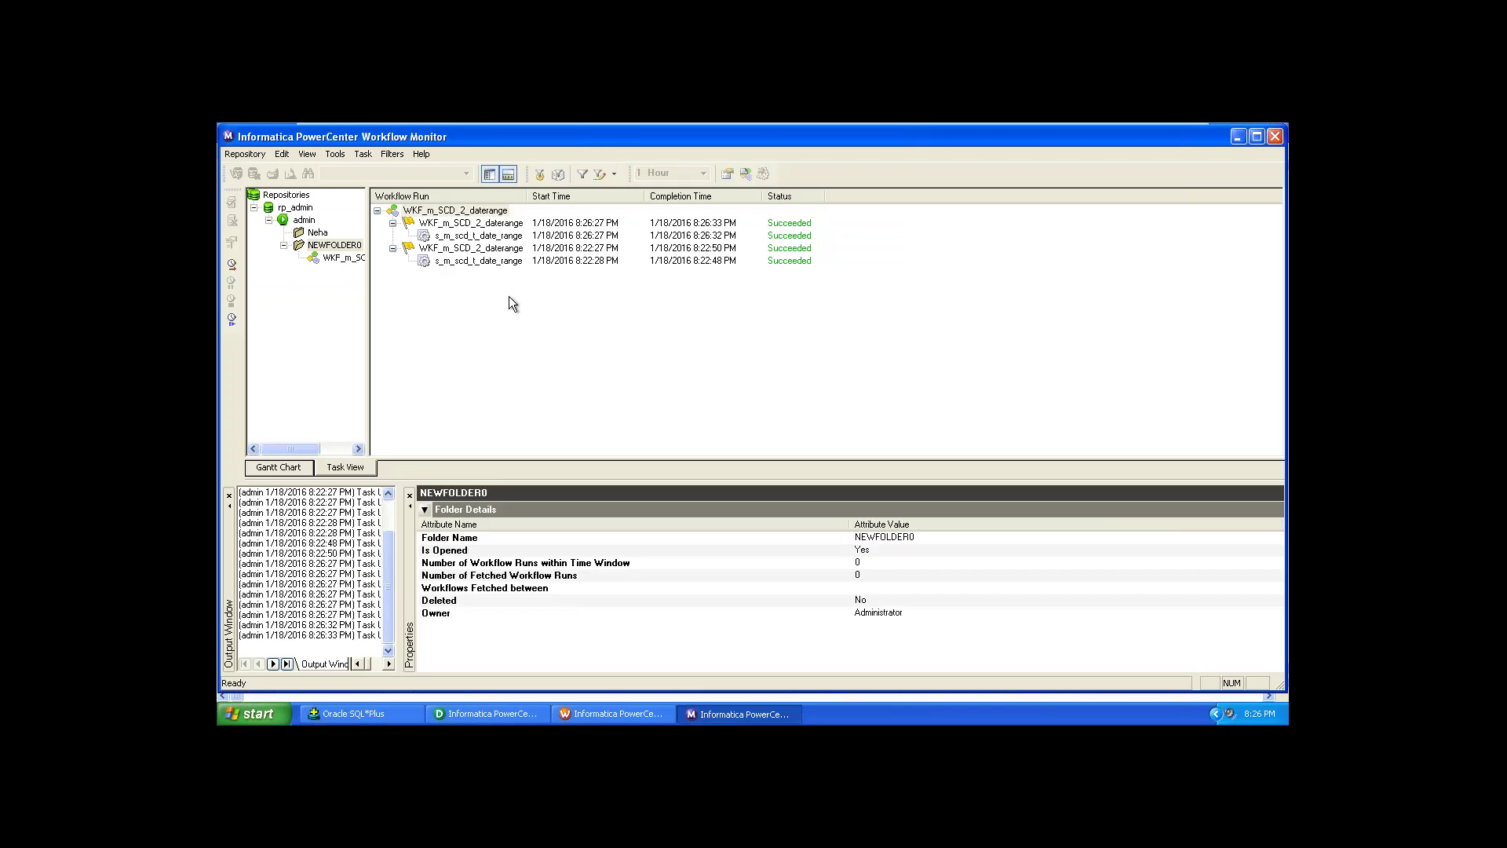
pyautogui.click(482, 224)
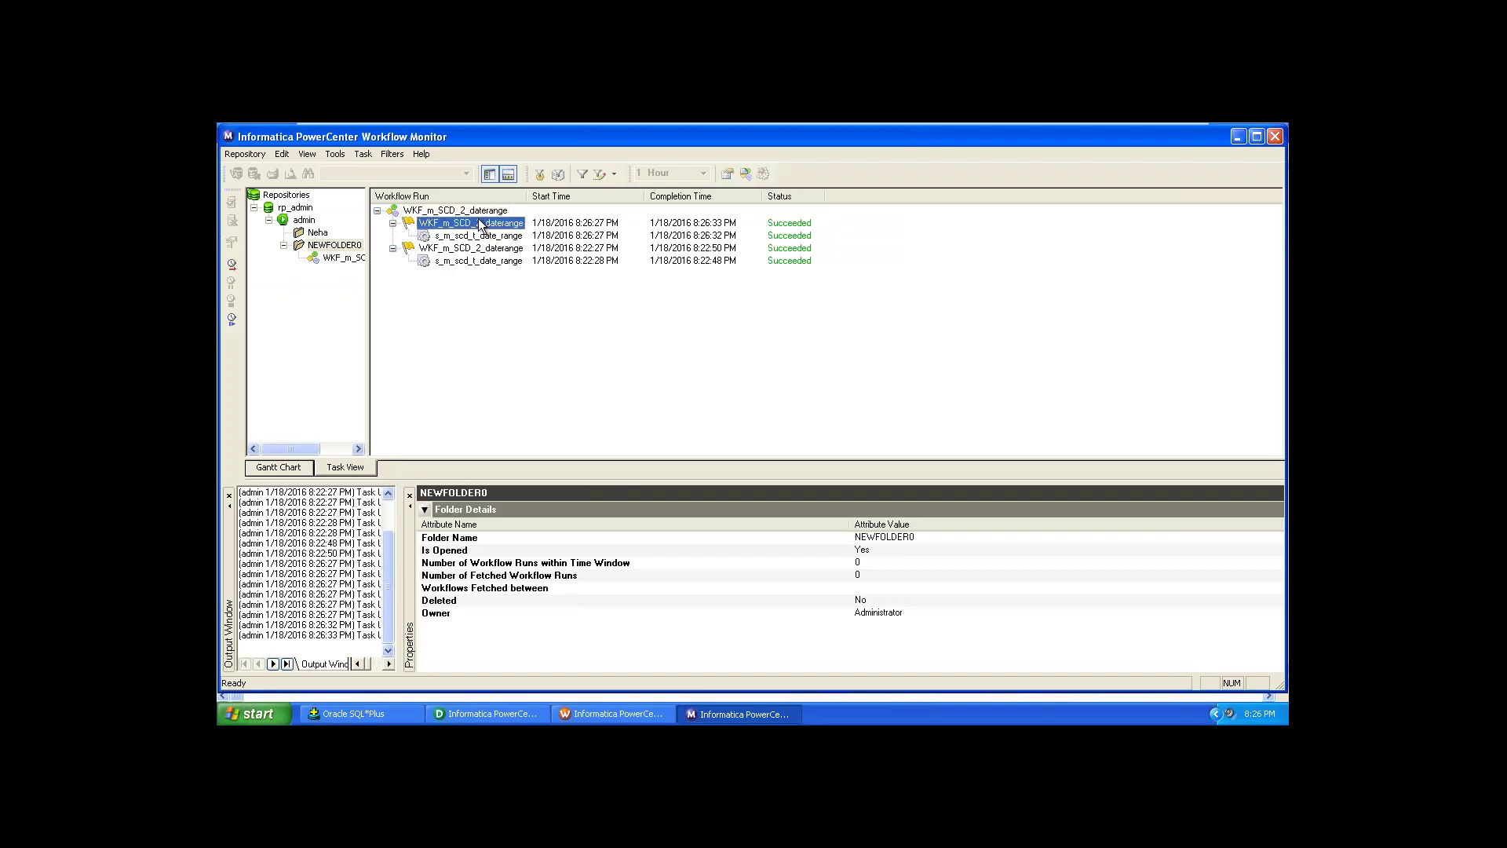
pyautogui.click(482, 236)
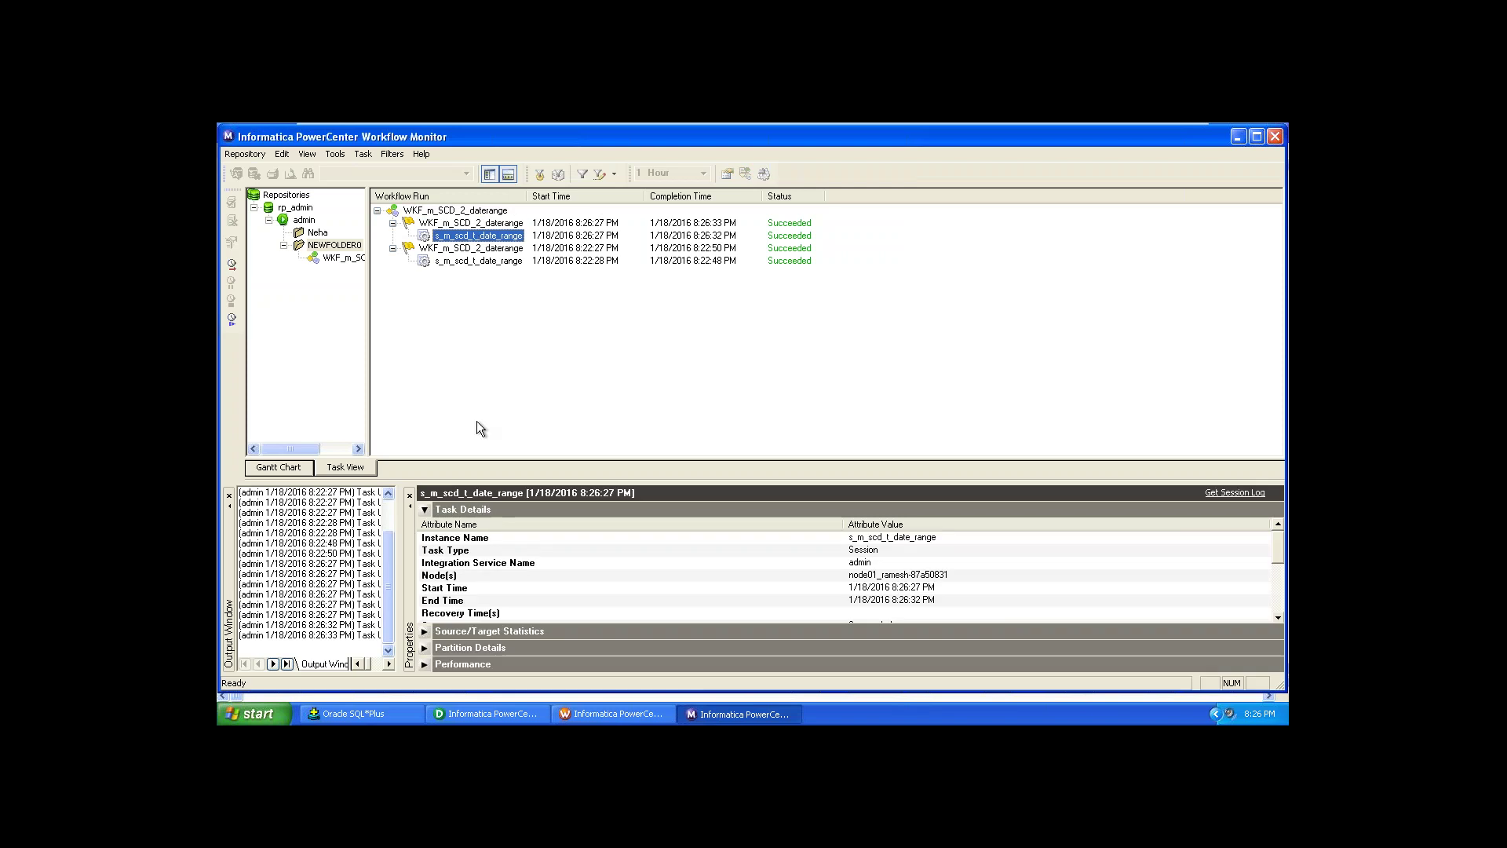
pyautogui.click(424, 510)
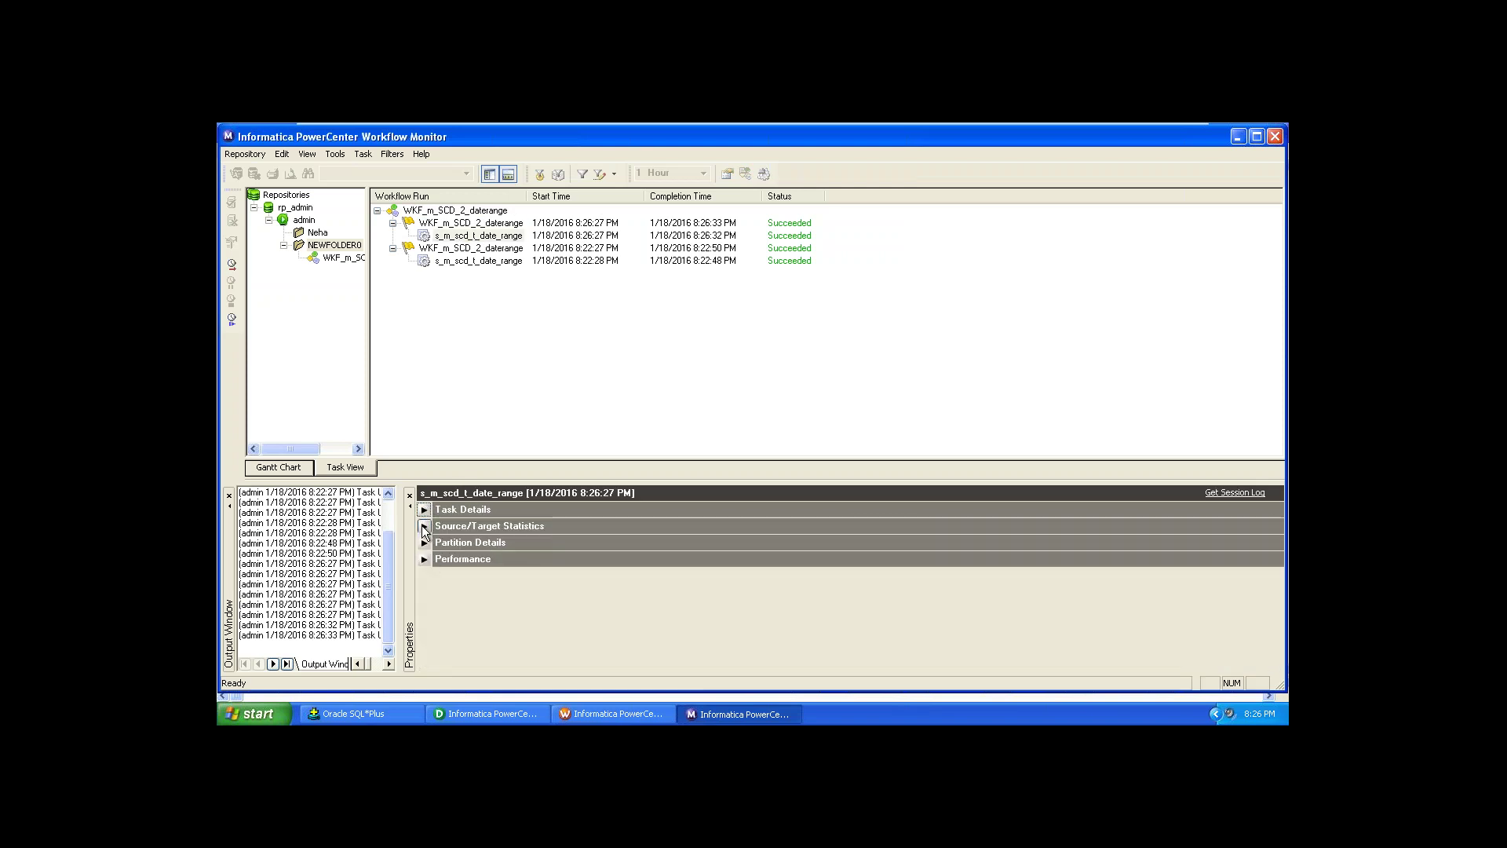
pyautogui.click(424, 526)
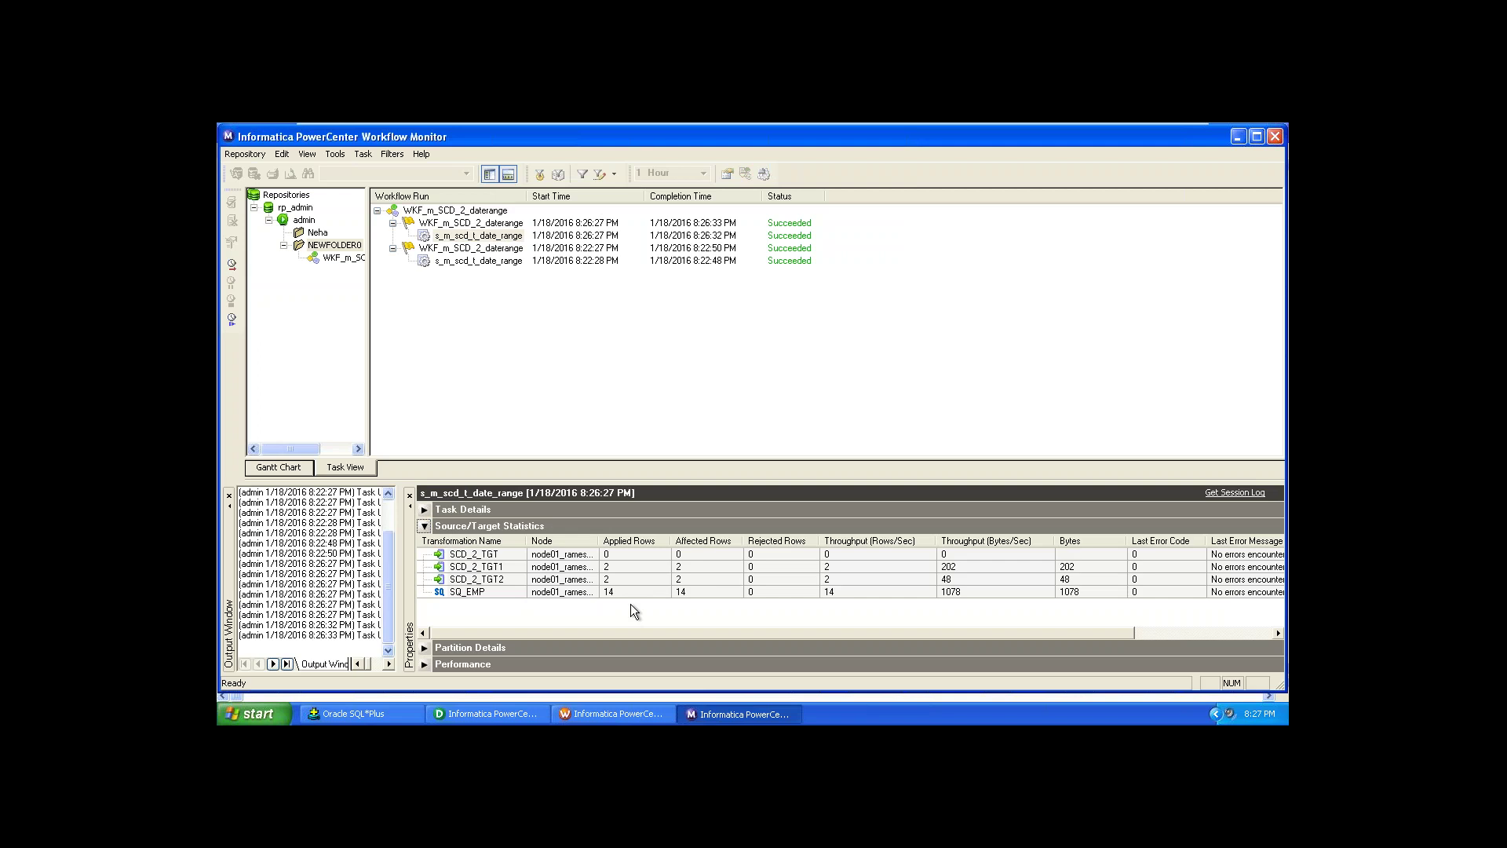
pyautogui.click(486, 555)
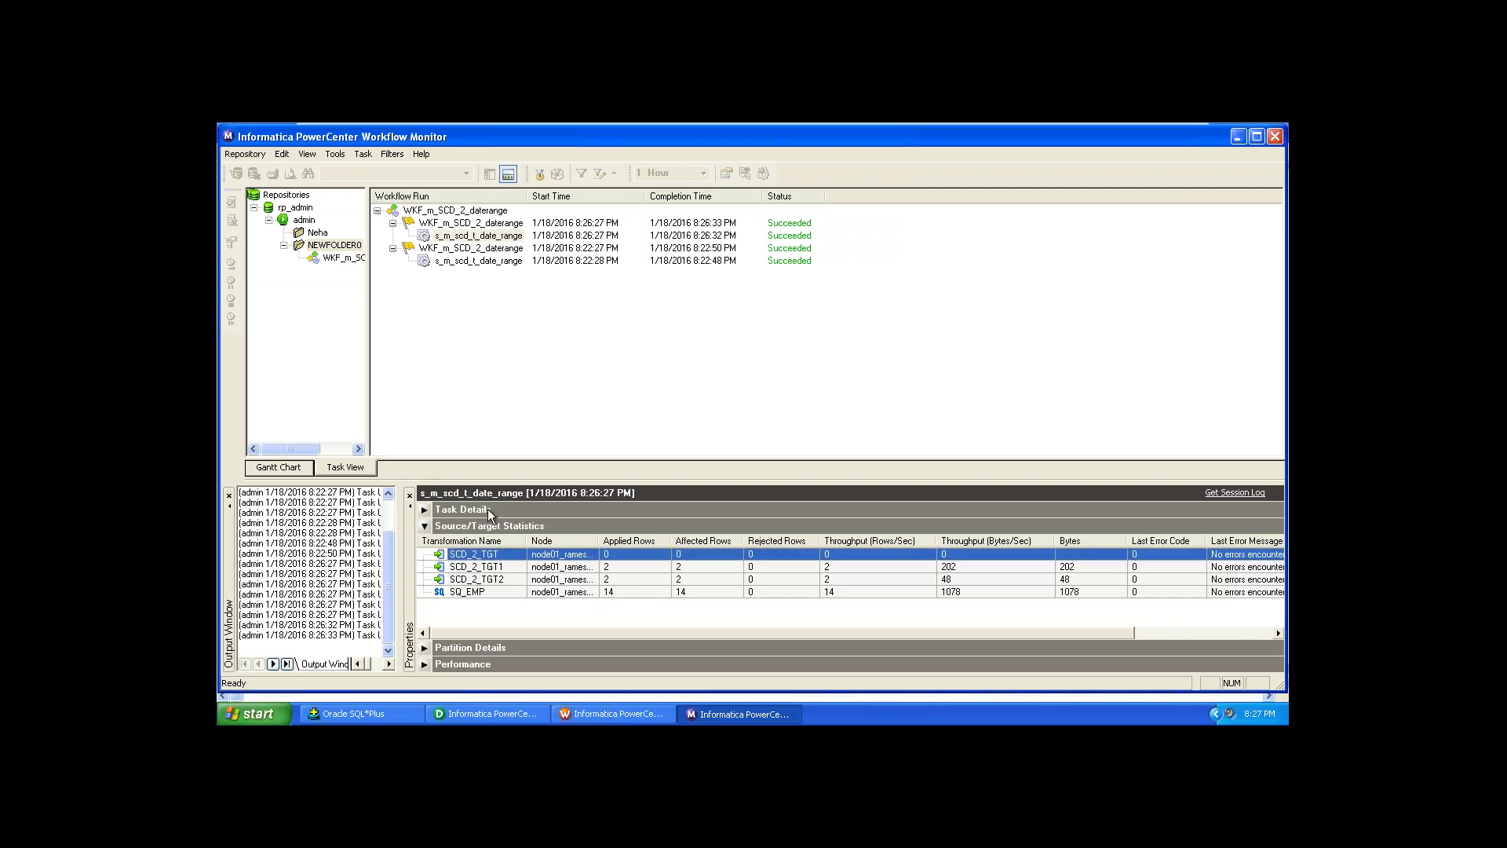
# Step: Show the same statistics for the earlier s_m_scd_t_date_range session run to compare
pyautogui.click(453, 262)
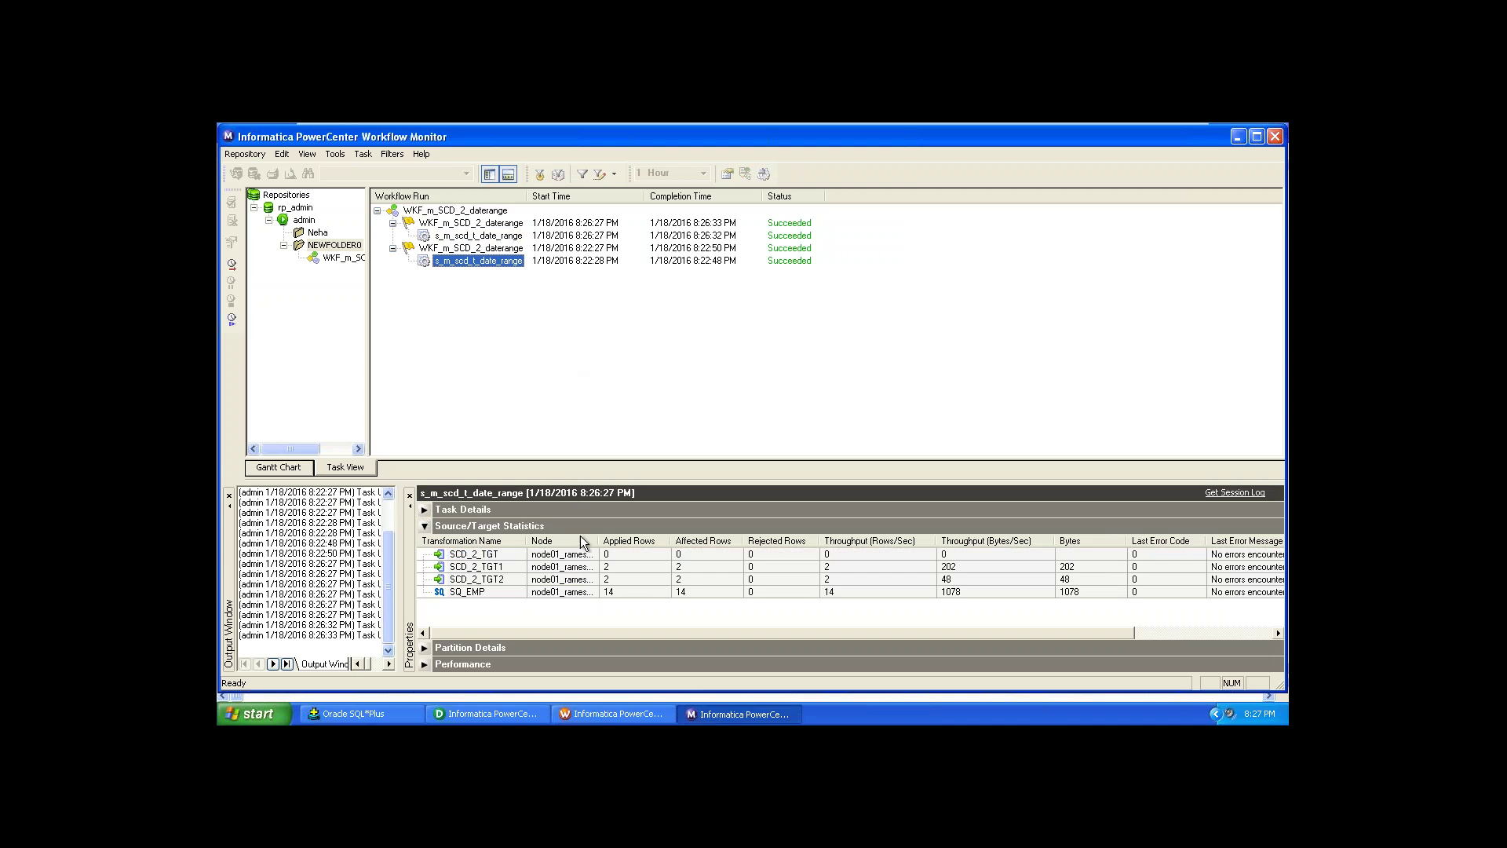
pyautogui.click(545, 555)
pyautogui.click(520, 261)
# Step: List all 16 SCD_2_TGT rows, then draft 'update emp set sal = 1800 where sal = 1600;'
pyautogui.click(353, 713)
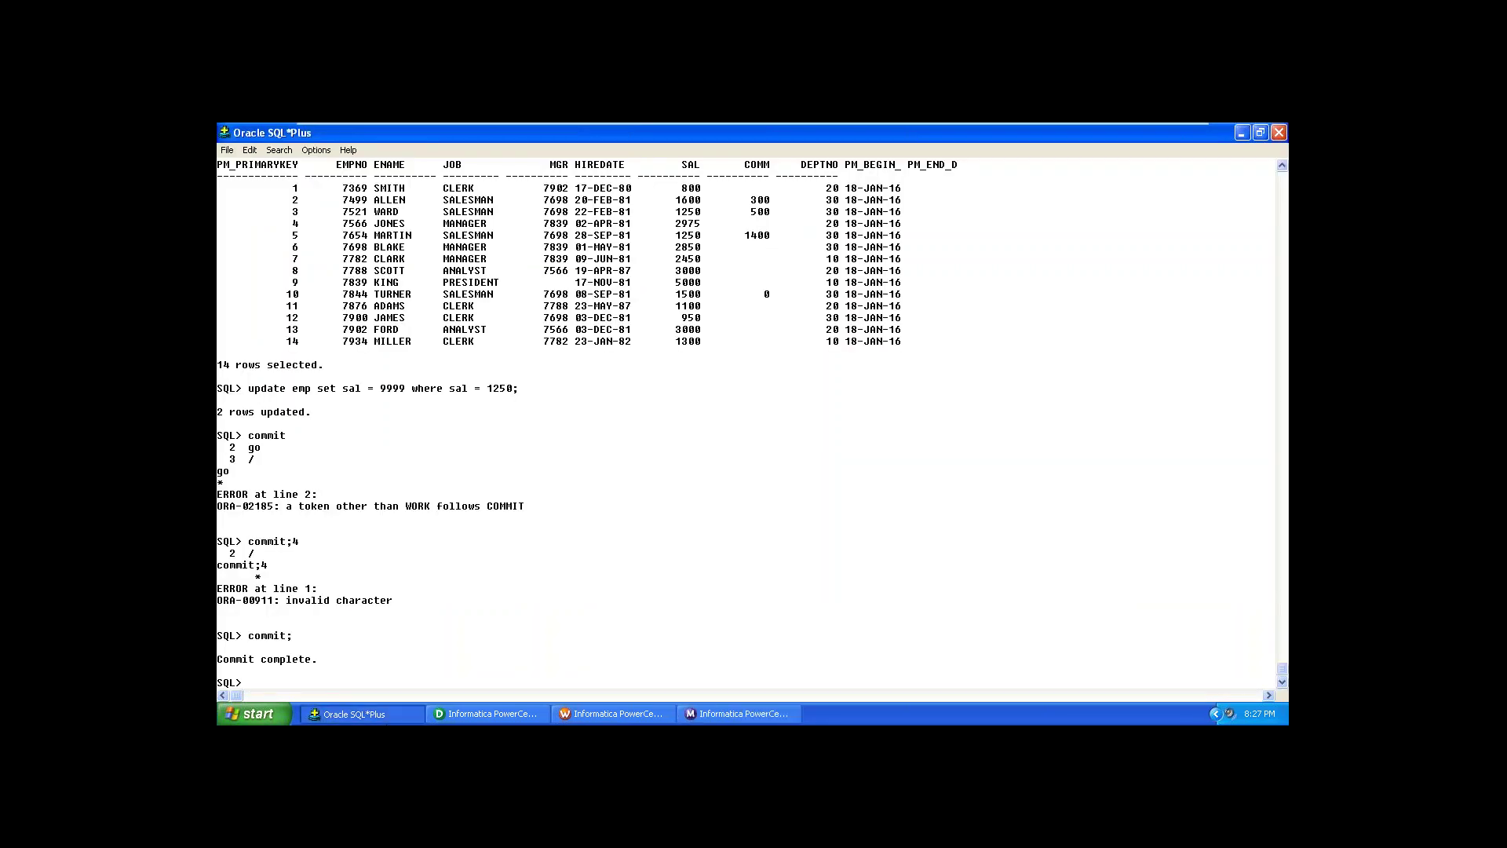
pyautogui.scroll(1, 754, 424)
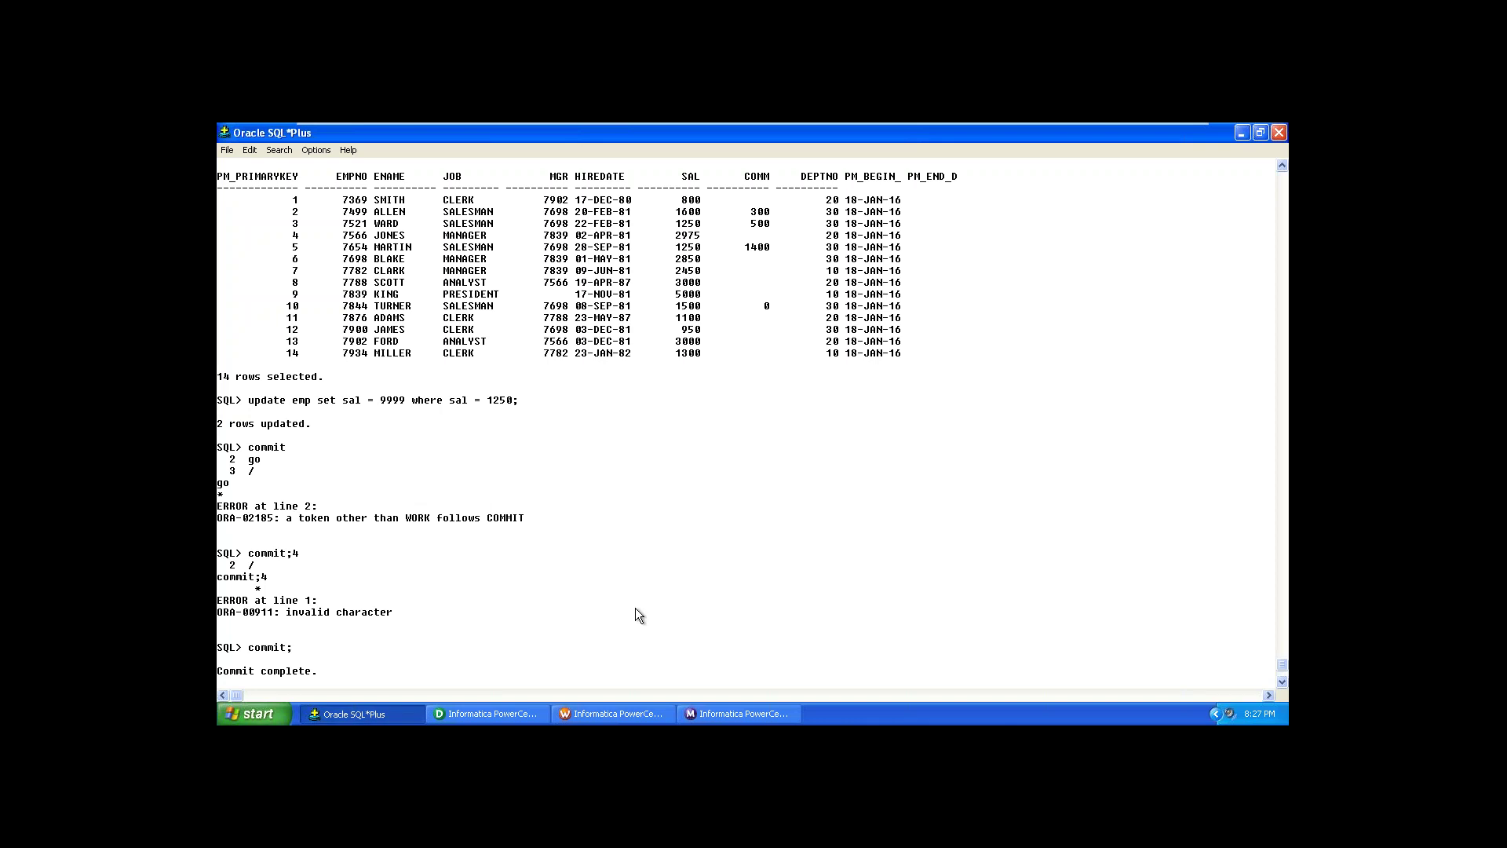
pyautogui.click(1283, 680)
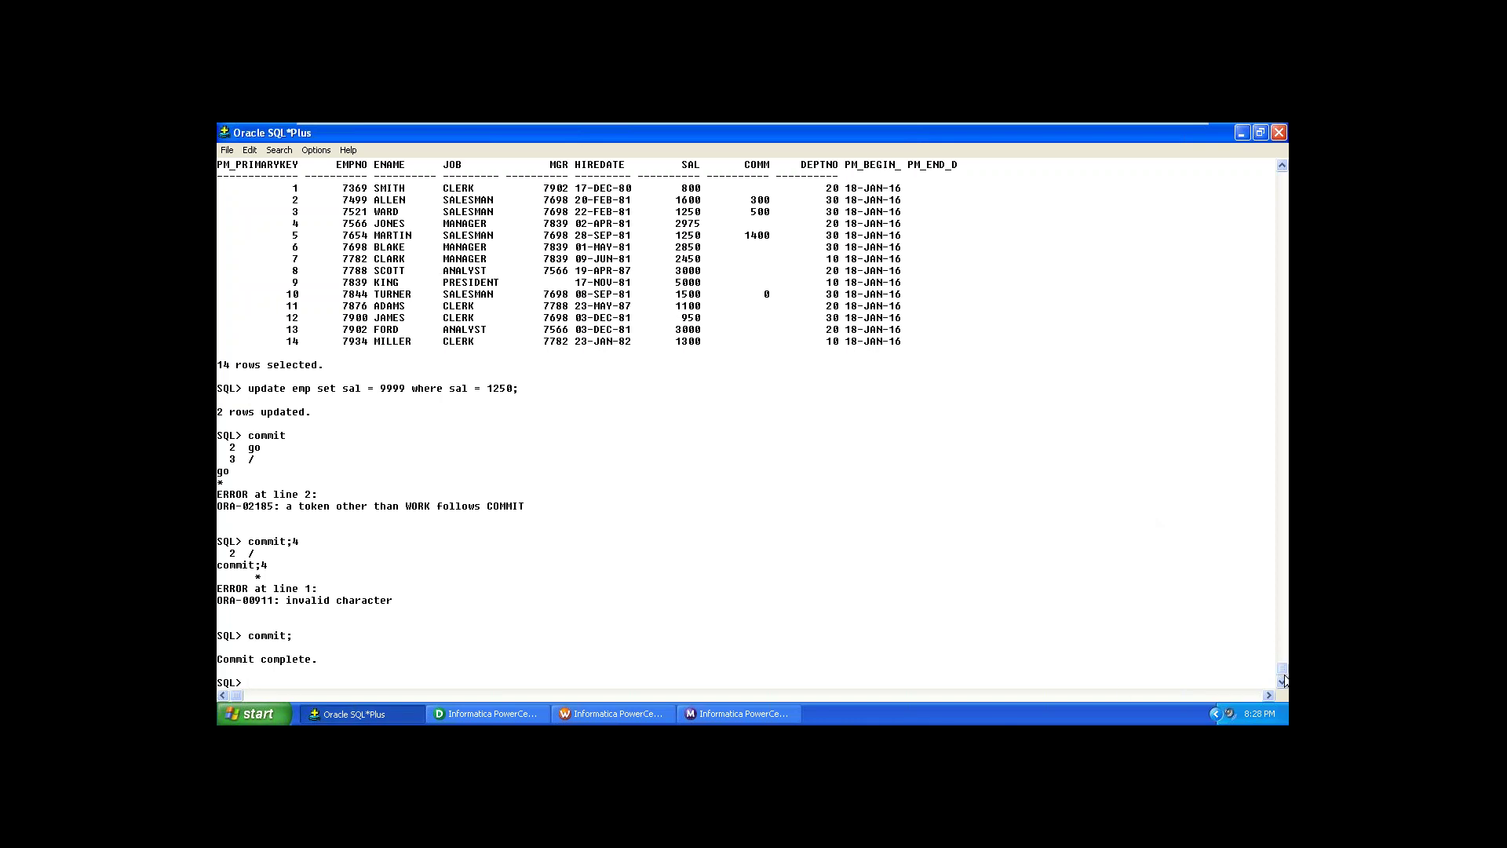
pyautogui.write('select * from SCD_2_TGT;')
pyautogui.press('Return')
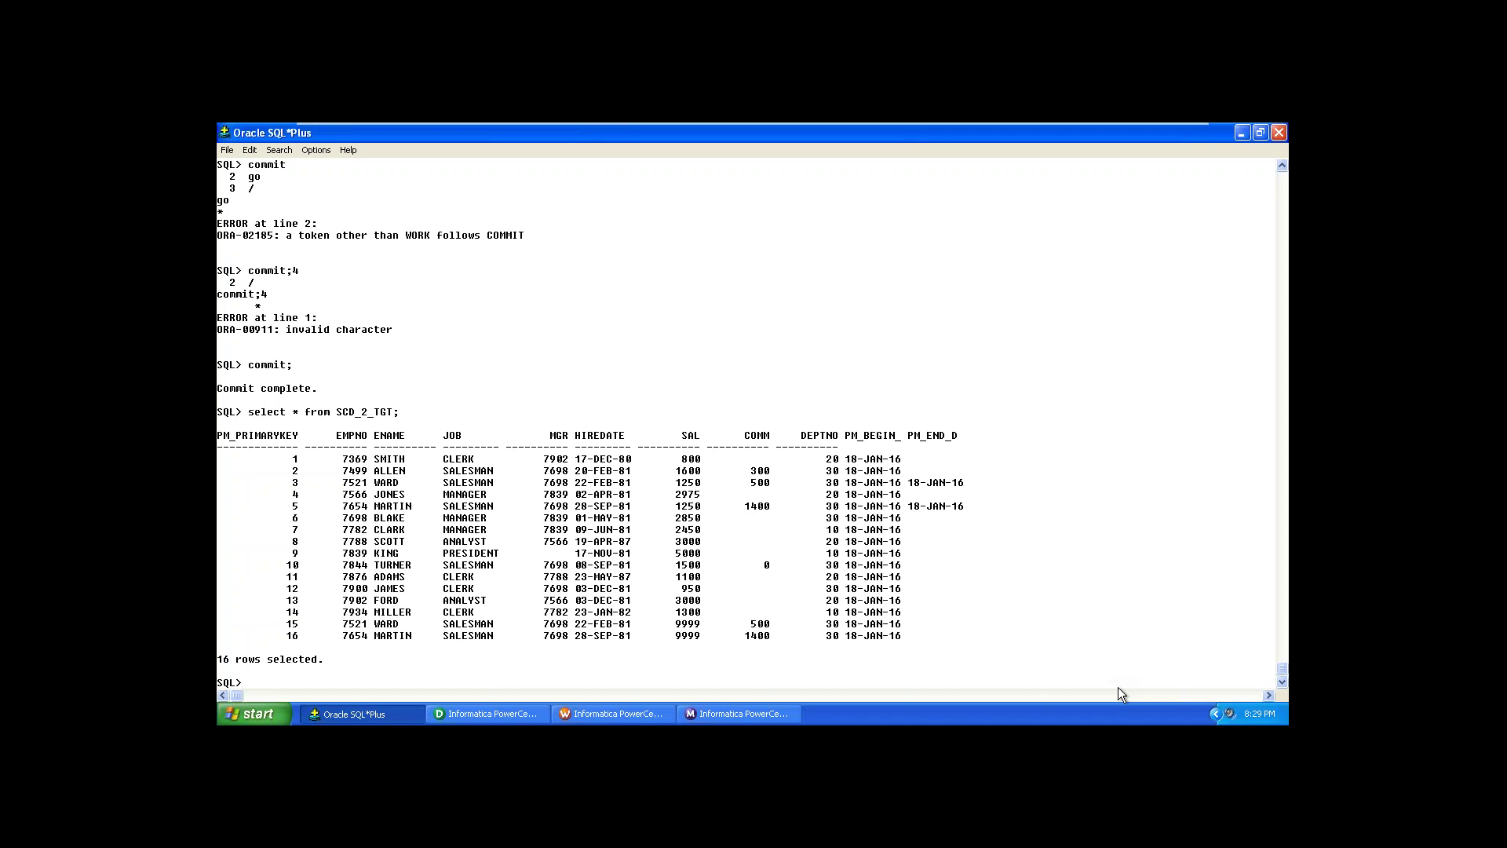
pyautogui.write('updat')
pyautogui.write('emp set sal = 1800 where sal = 1600;')
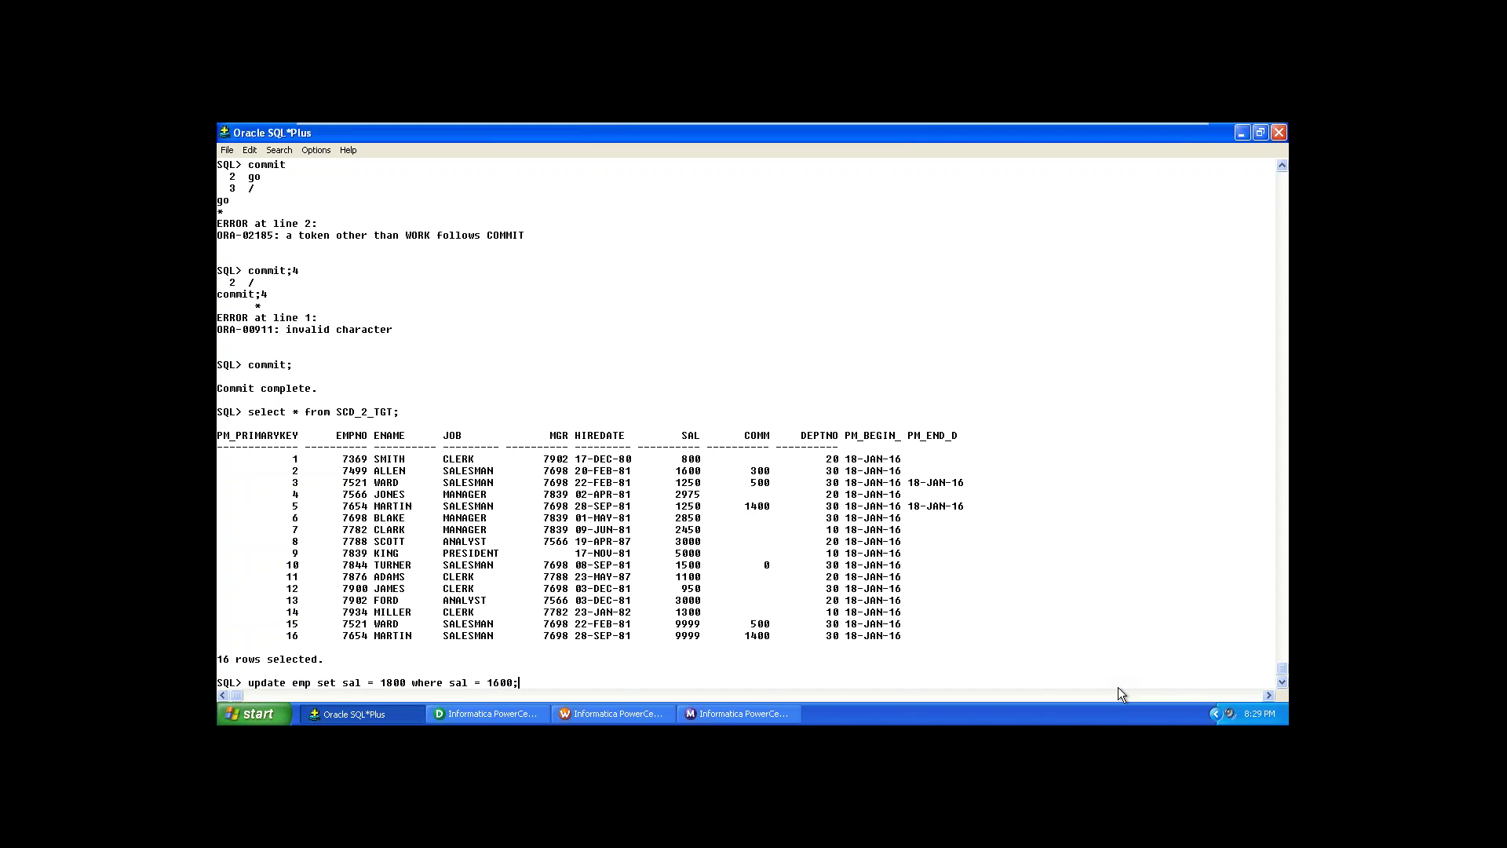
# Step: Run the 1600-to-1800 salary update on EMP and commit it
pyautogui.press('Return')
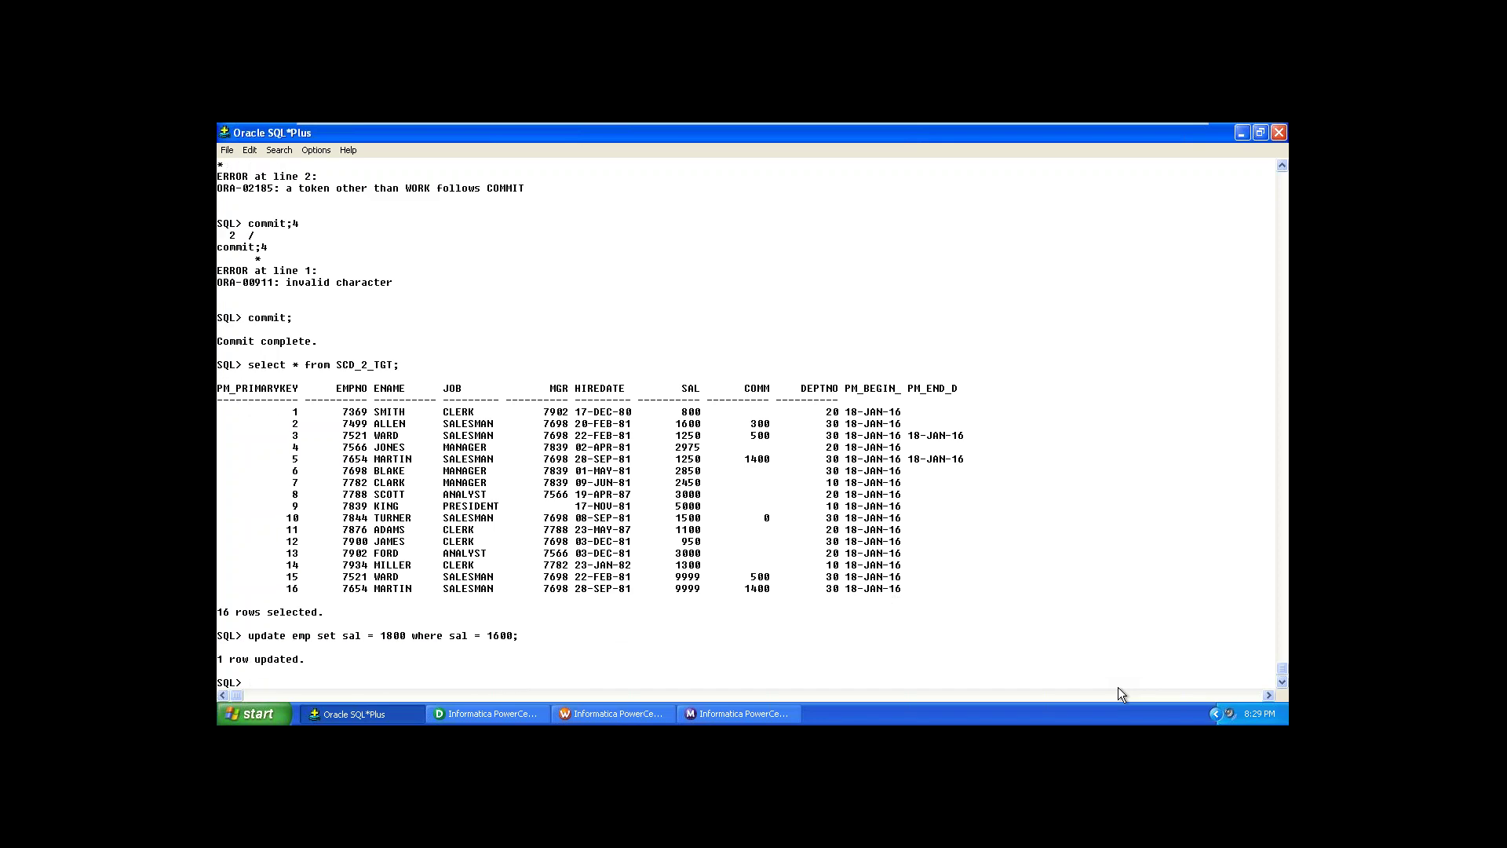
pyautogui.write('alter')
pyautogui.press('BackSpace')
pyautogui.press('BackSpace')
pyautogui.press('BackSpace')
pyautogui.press('BackSpace')
pyautogui.press('BackSpace')
pyautogui.press('BackSpace')
pyautogui.write('co')
pyautogui.write('it;')
pyautogui.press('Return')
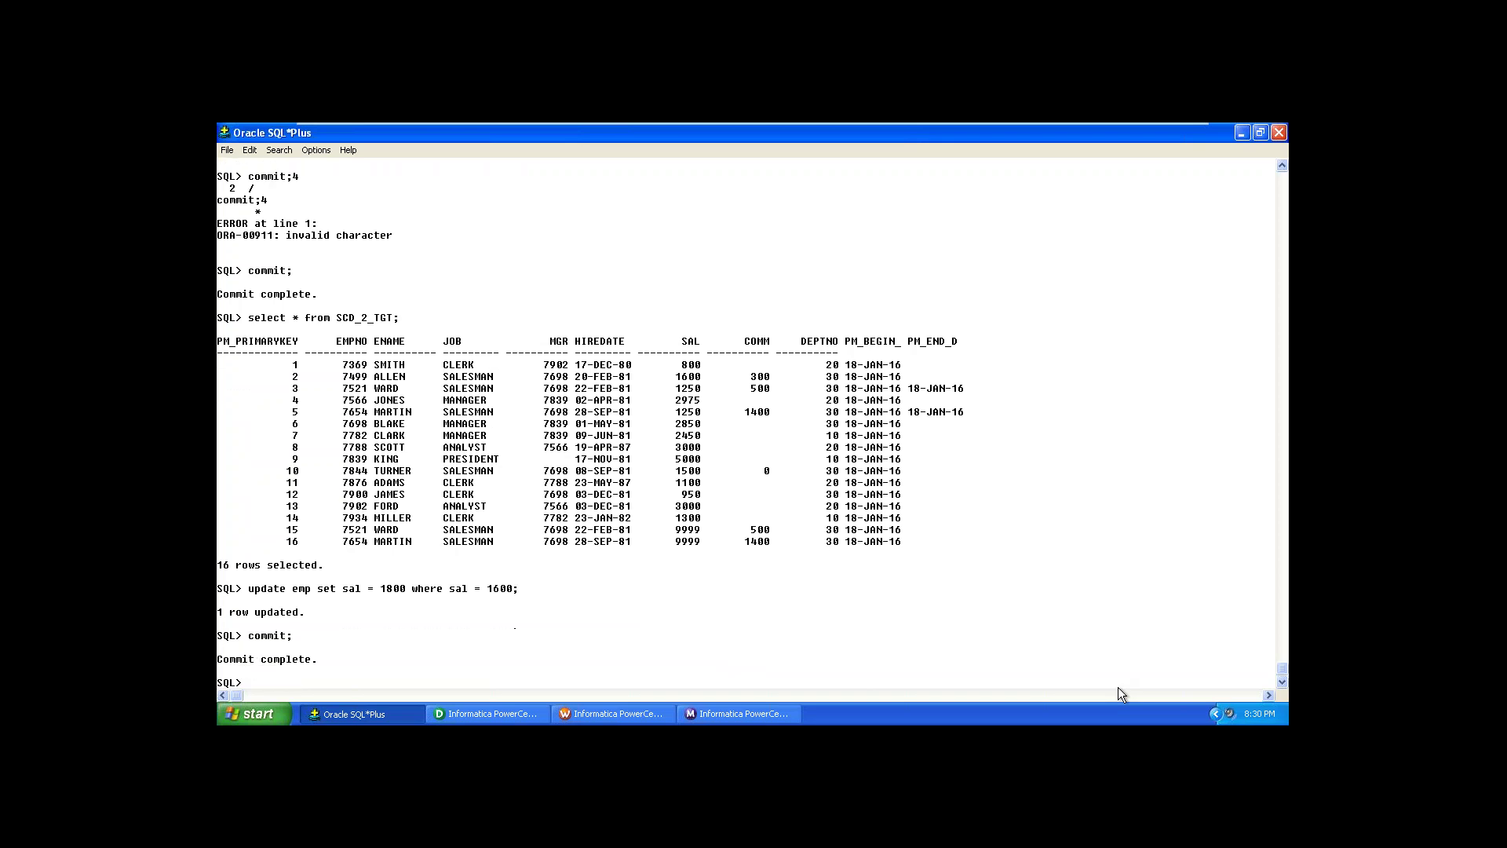
# Step: Start typing an insert into emp for new employee 1256 with job 'Manager'
pyautogui.write('alter')
pyautogui.write(' table ')
pyautogui.write('a')
pyautogui.press('BackSpace')
pyautogui.press('BackSpace')
pyautogui.press('BackSpace')
pyautogui.press('BackSpace')
pyautogui.press('BackSpace')
pyautogui.press('BackSpace')
pyautogui.press('BackSpace')
pyautogui.press('BackSpace')
pyautogui.press('BackSpace')
pyautogui.press('BackSpace')
pyautogui.press('BackSpace')
pyautogui.press('BackSpace')
pyautogui.press('BackSpace')
pyautogui.write('insert emp (')
pyautogui.press('BackSpace')
pyautogui.press('BackSpace')
pyautogui.press('BackSpace')
pyautogui.press('BackSpace')
pyautogui.press('BackSpace')
pyautogui.press('BackSpace')
pyautogui.press('BackSpace')
pyautogui.write('into emp')
pyautogui.write('1256')
pyautogui.press('BackSpace')
pyautogui.press('BackSpace')
pyautogui.press('BackSpace')
pyautogui.press('BackSpace')
pyautogui.press('BackSpace')
pyautogui.write('p')
pyautogui.write('()')
pyautogui.write('1256')
pyautogui.write(',')
pyautogui.write("''")
pyautogui.write('AN')
pyautogui.press('BackSpace')
pyautogui.write('nu')
pyautogui.write("'")
pyautogui.write(',')
pyautogui.write("','")
pyautogui.write('Manager')
pyautogui.write("'")
# Step: Finish the employee 1256 insert with manager 54321, hire date 17-Jan-16, department 30, and execute it
pyautogui.write('54321,')
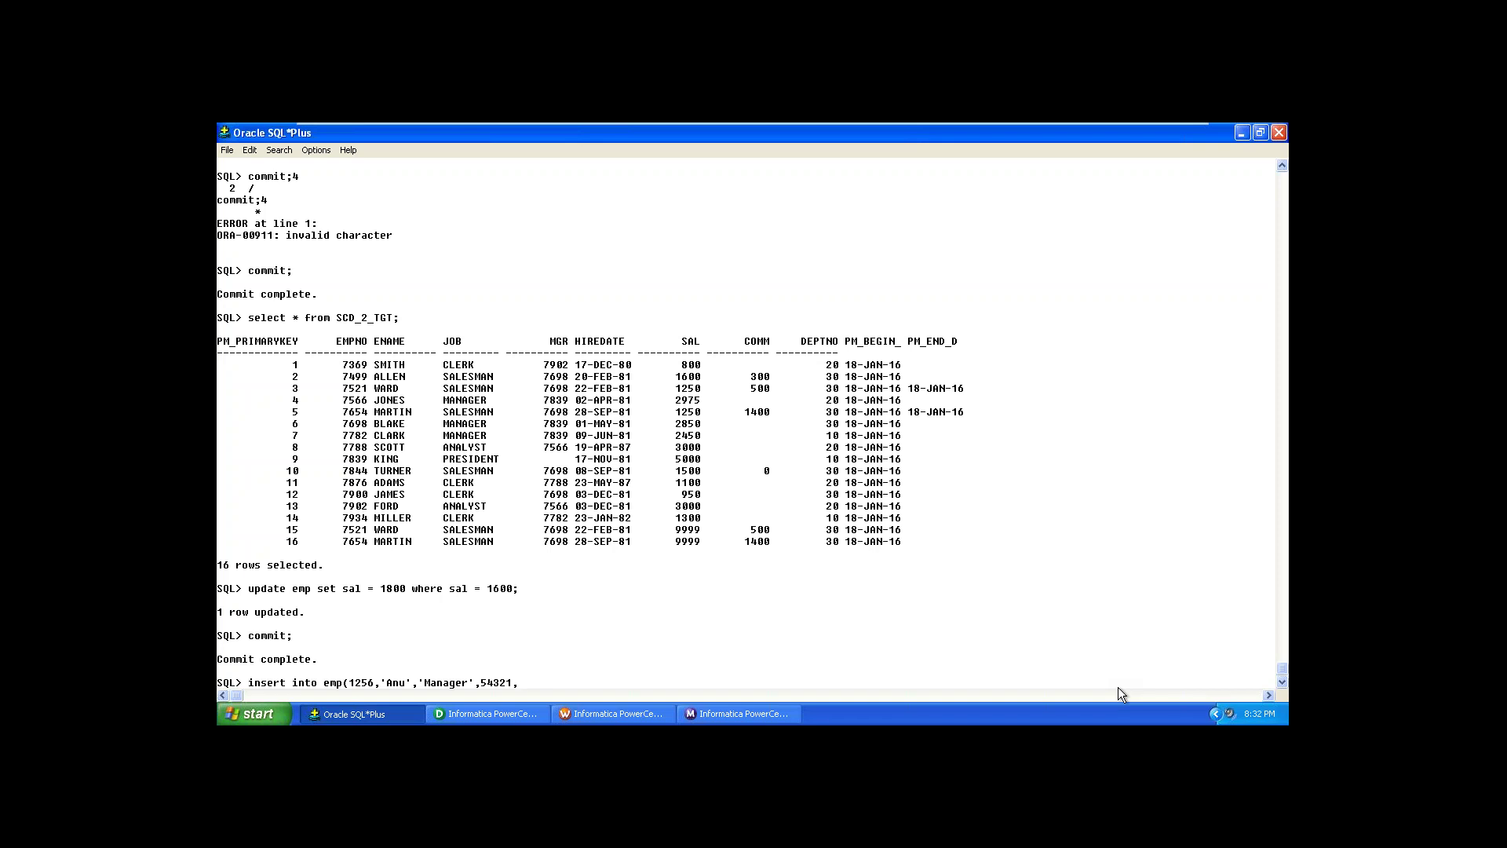
pyautogui.press('BackSpace')
pyautogui.write(',17-Jan-16')
pyautogui.click(585, 683)
pyautogui.click(571, 684)
pyautogui.click(579, 680)
pyautogui.write('600')
pyautogui.press('BackSpace')
pyautogui.press('BackSpace')
pyautogui.press('BackSpace')
pyautogui.write('900')
pyautogui.write(',')
pyautogui.write('9')
pyautogui.write('5')
pyautogui.write('0')
pyautogui.write(',')
pyautogui.write('20')
pyautogui.press('BackSpace')
pyautogui.press('BackSpace')
pyautogui.write('30);')
pyautogui.press('Return')
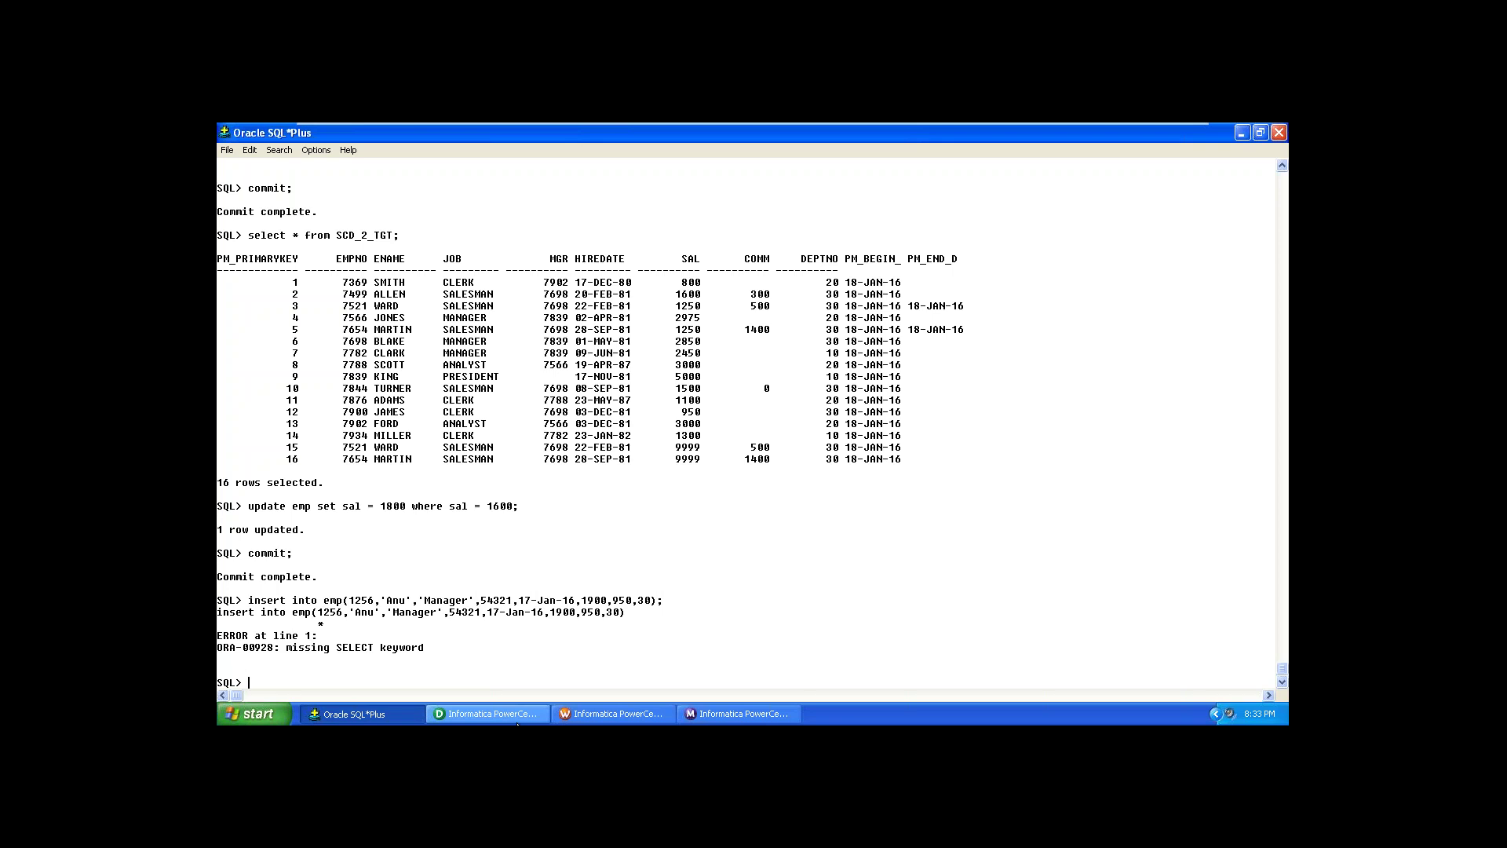
# Step: Try inserting a copy of employee 7369's row into EMP, then start another 'insert into emp'
pyautogui.write('insert')
pyautogui.write(' into')
pyautogui.write(' emp')
pyautogui.write('()')
pyautogui.write('select ')
pyautogui.write('* f')
pyautogui.write('om')
pyautogui.press('BackSpace')
pyautogui.press('BackSpace')
pyautogui.press('BackSpace')
pyautogui.write('rom emp where ')
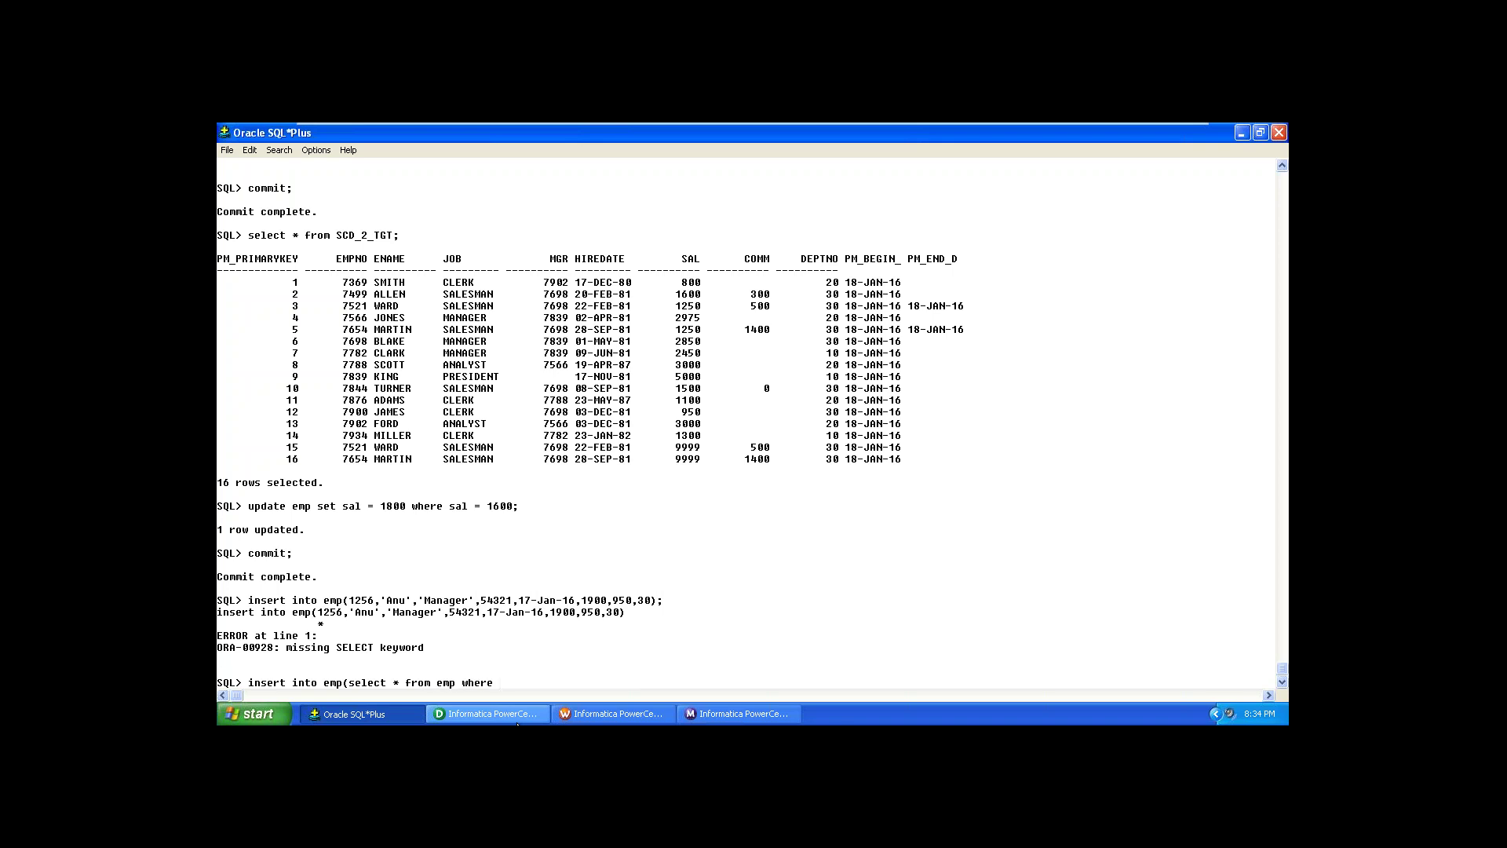
pyautogui.write('empno =7369);')
pyautogui.press('Return')
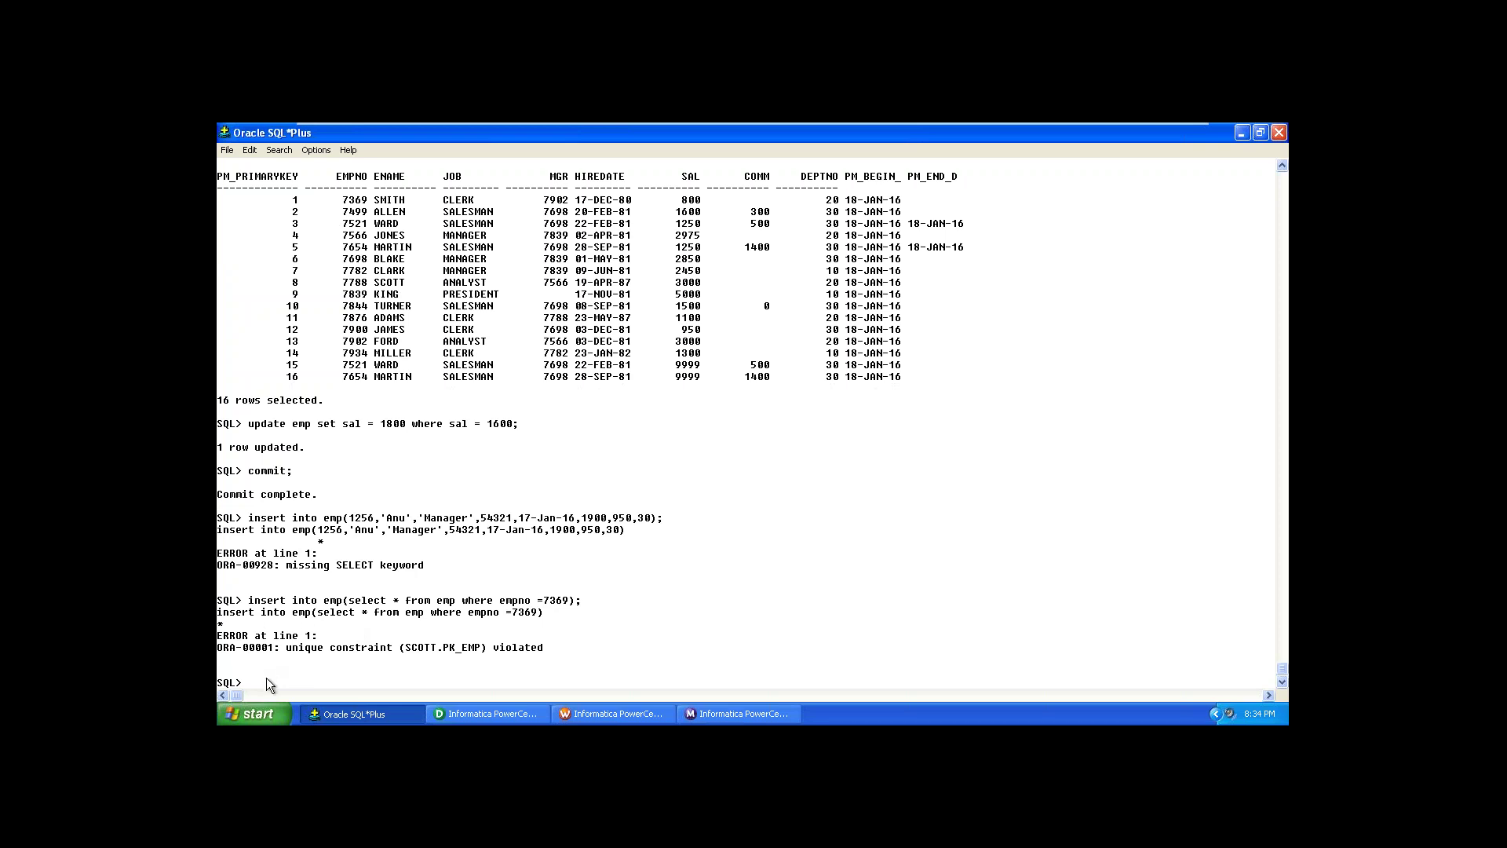
pyautogui.write('insert into emp')
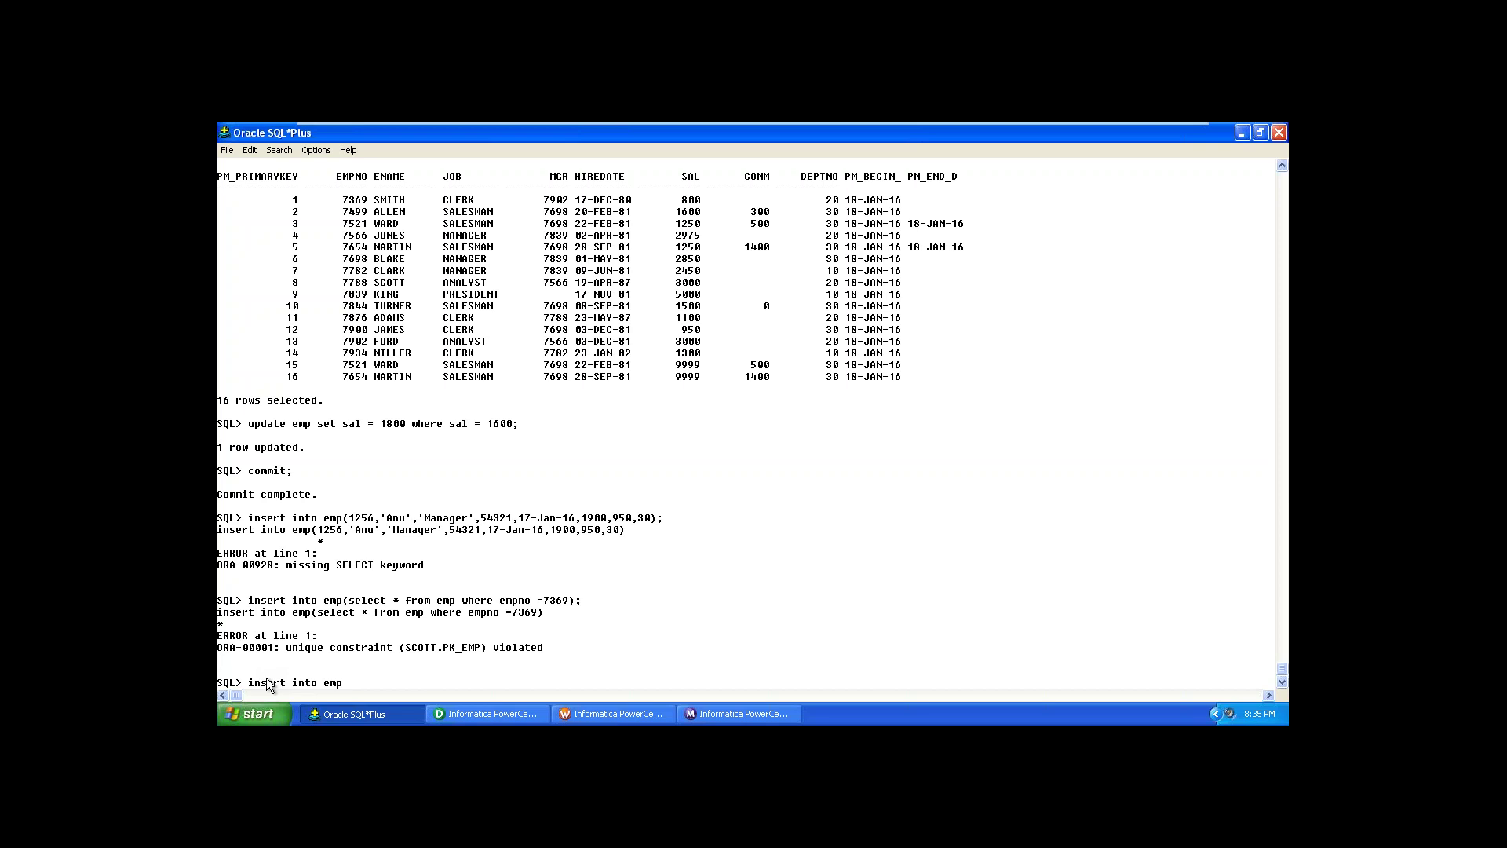
# Step: Describe the emp table, then try inserting Manager employee 123; it fails with ORA-00928
pyautogui.press('BackSpace')
pyautogui.press('BackSpace')
pyautogui.press('BackSpace')
pyautogui.press('BackSpace')
pyautogui.press('BackSpace')
pyautogui.press('BackSpace')
pyautogui.press('BackSpace')
pyautogui.press('BackSpace')
pyautogui.press('BackSpace')
pyautogui.press('BackSpace')
pyautogui.press('BackSpace')
pyautogui.press('BackSpace')
pyautogui.press('Return')
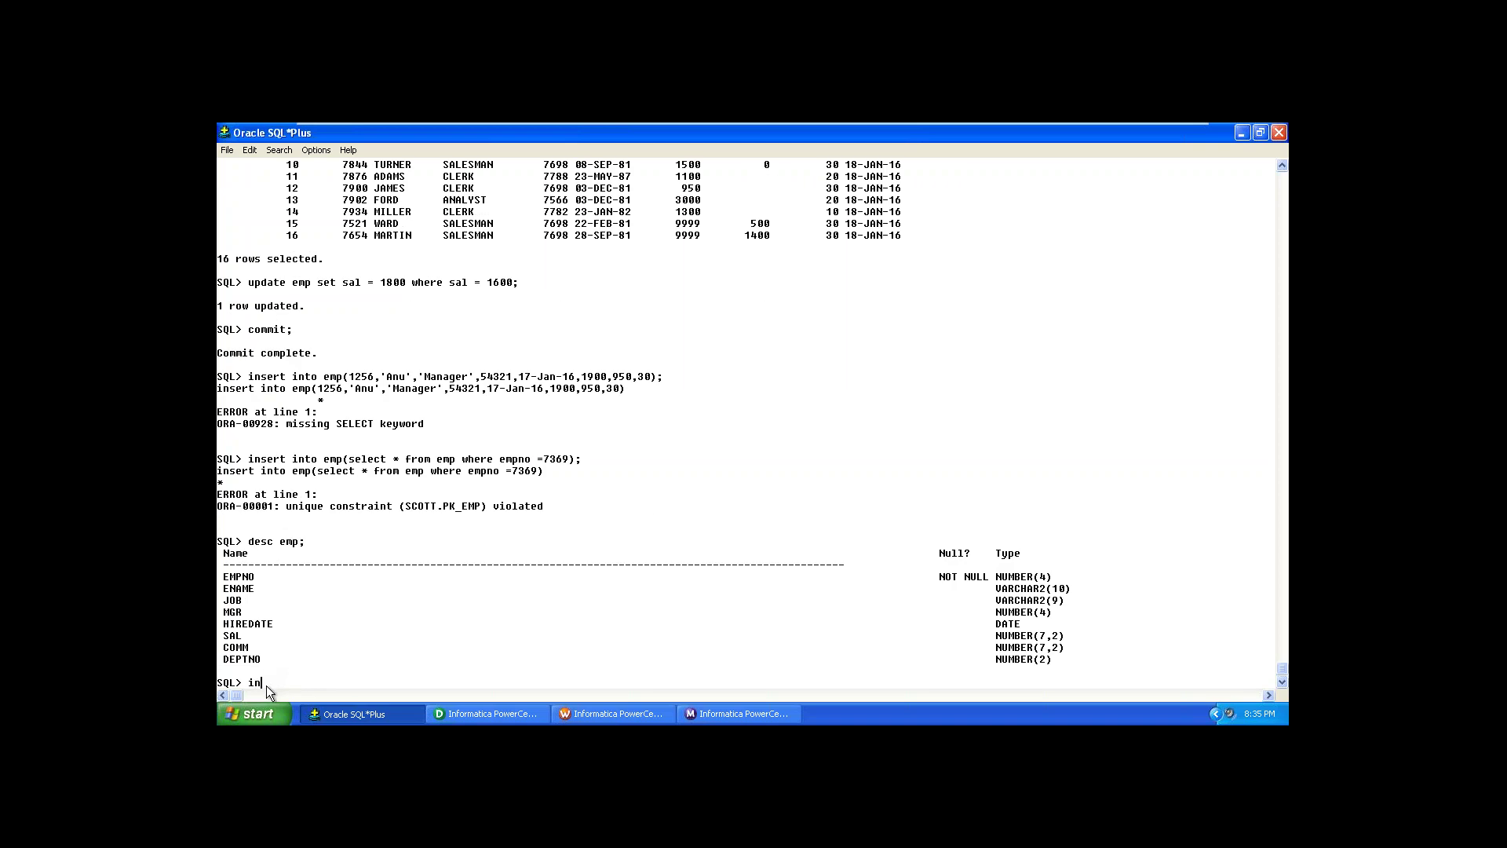
pyautogui.write('insert into')
pyautogui.write(' emp')
pyautogui.write('(')
pyautogui.write('123')
pyautogui.write(",'''")
pyautogui.write('Anu')
pyautogui.write(',')
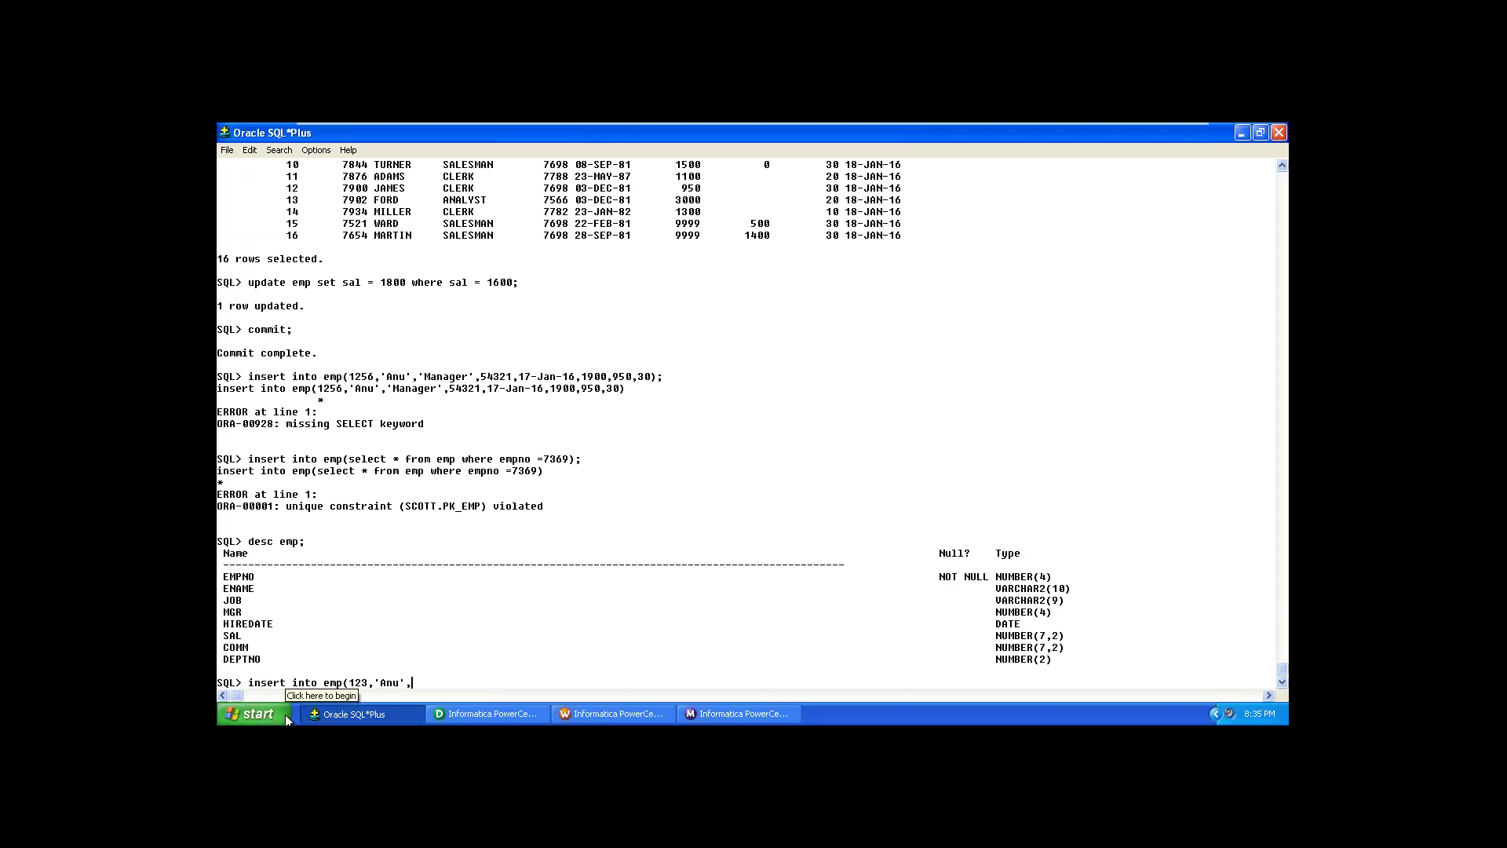
pyautogui.write("'Manager',3456")
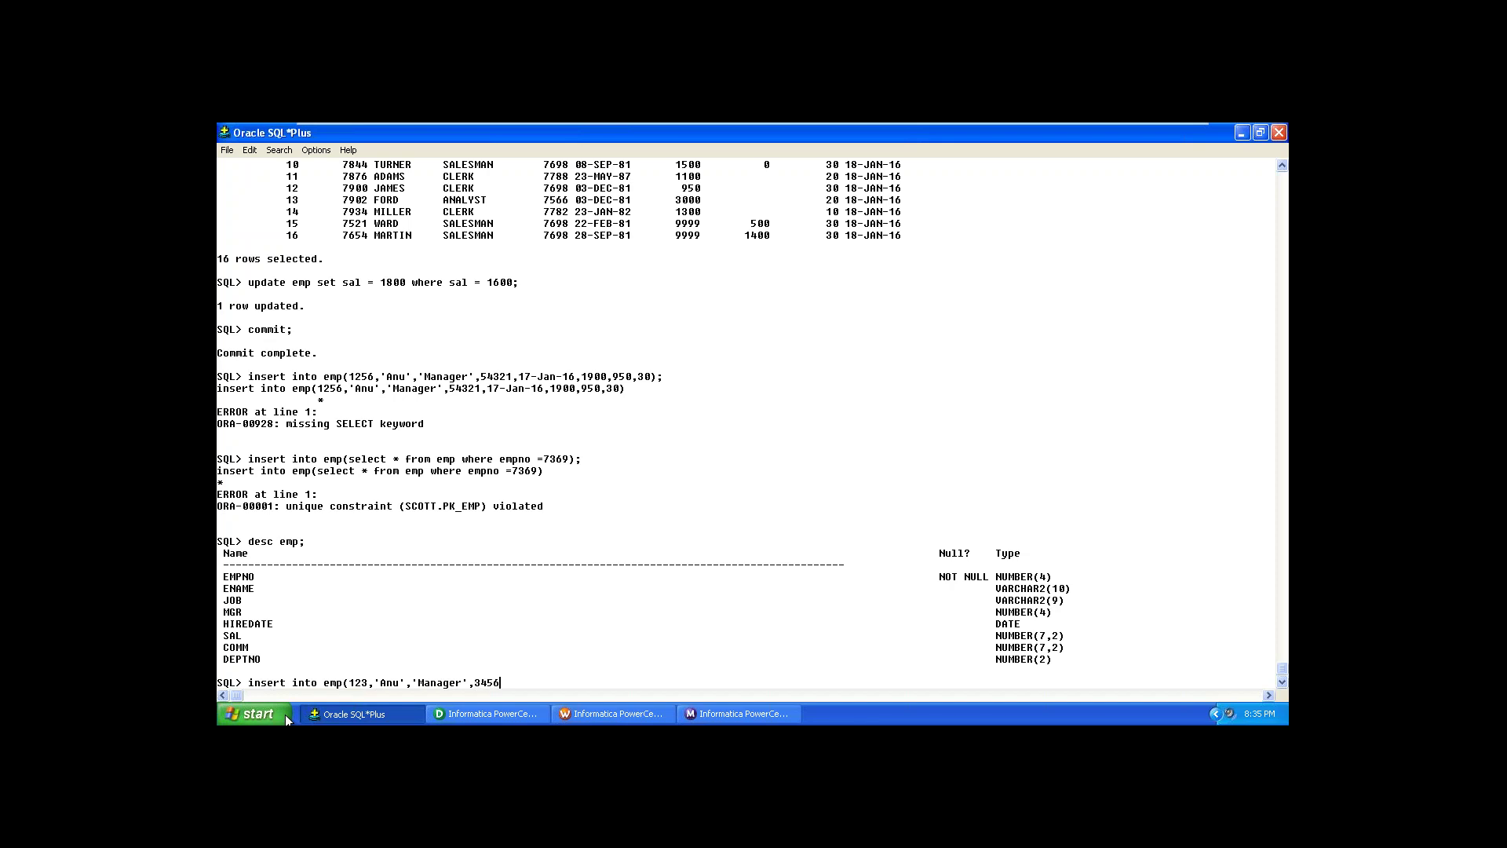
pyautogui.write(",'17-Jan-2016',")
pyautogui.write('5600,200,30);')
pyautogui.press('Return')
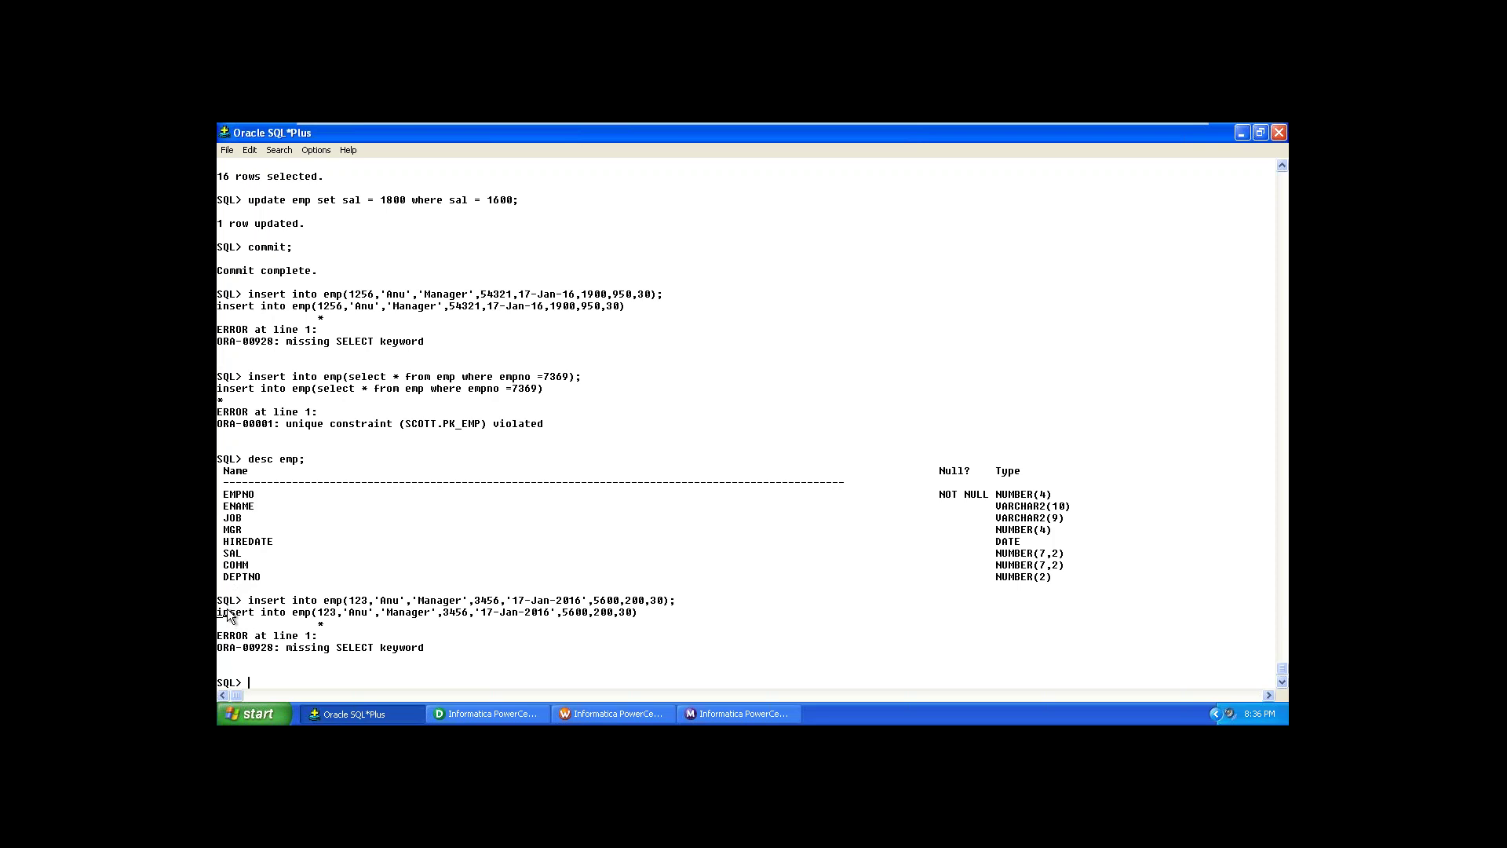
# Step: Rebuild the employee 123 insert as 'insert into emp values(...)' from the earlier lines and run it
pyautogui.moveTo(227, 609); pyautogui.dragTo(232, 613)
pyautogui.moveTo(248, 601); pyautogui.dragTo(339, 604)
pyautogui.hotkey('ctrl', 'c')
pyautogui.hotkey('ctrl', 'v')
pyautogui.write('values')
pyautogui.click(344, 601)
pyautogui.moveTo(348, 606); pyautogui.dragTo(675, 611)
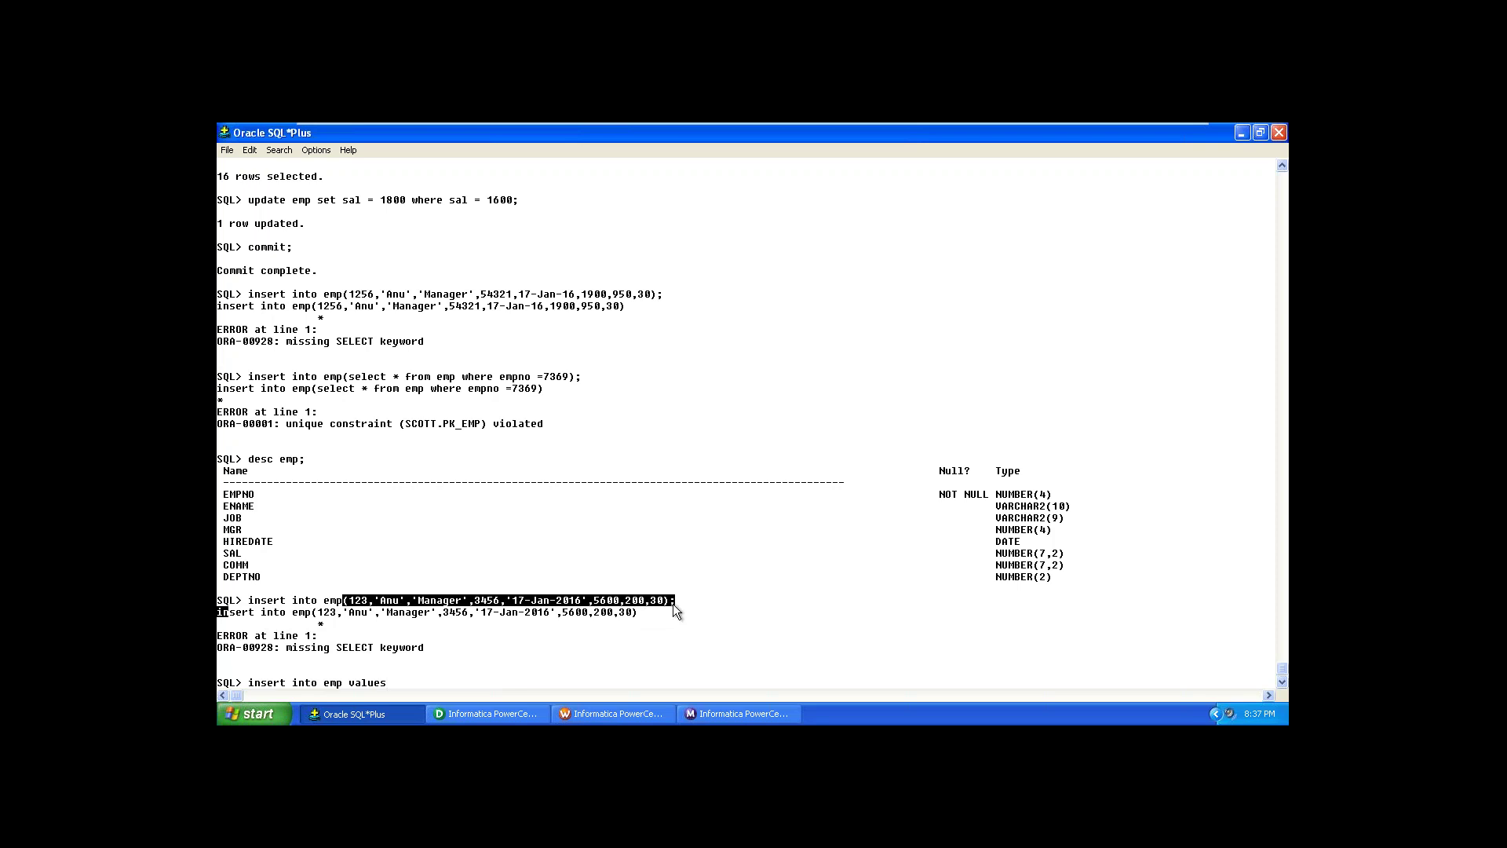
pyautogui.hotkey('ctrl', 'c')
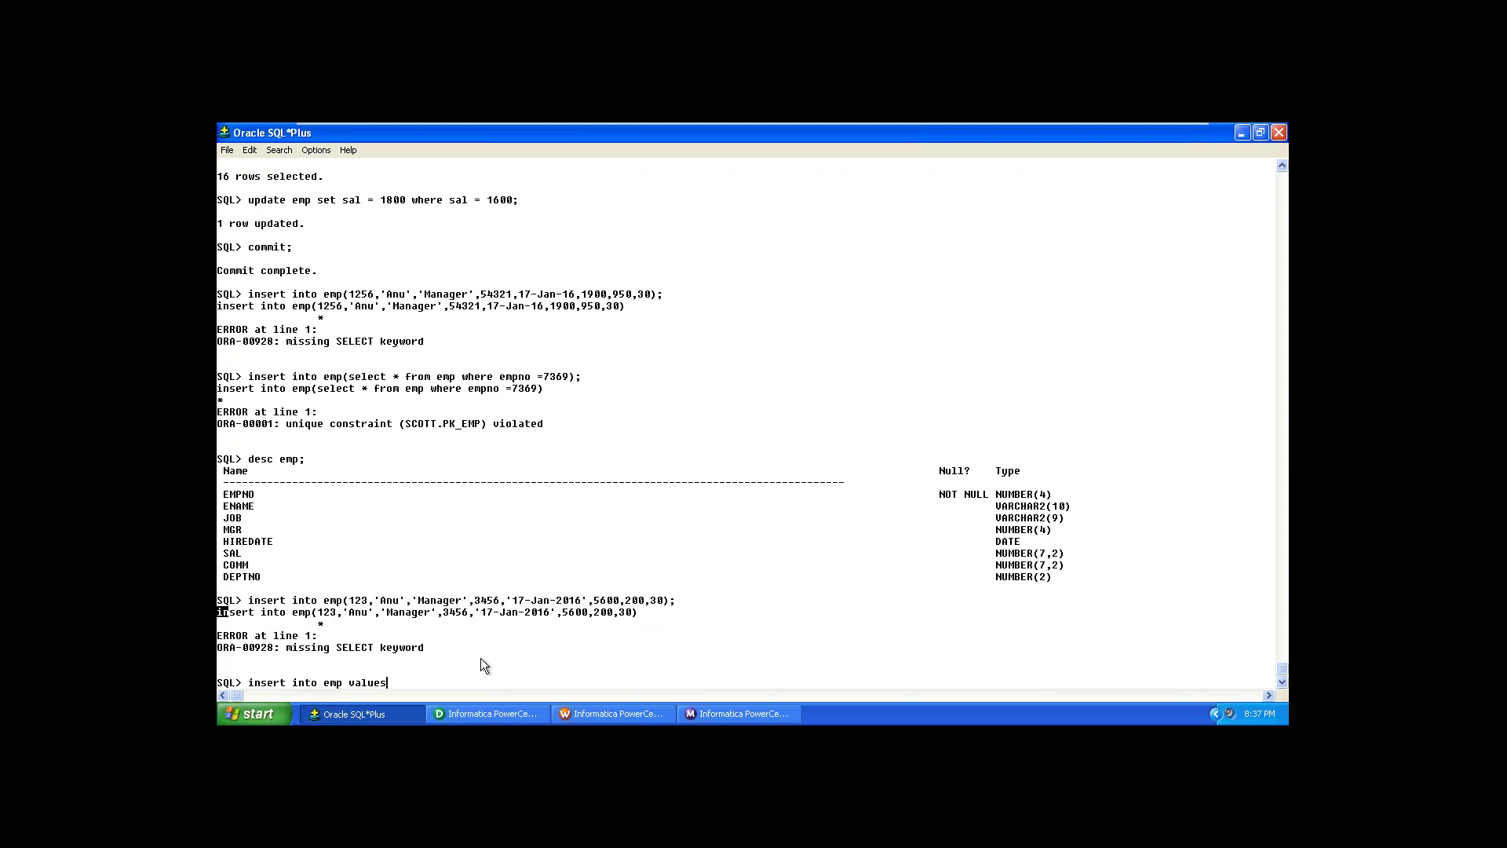
pyautogui.hotkey('ctrl', 'v')
pyautogui.press('Return')
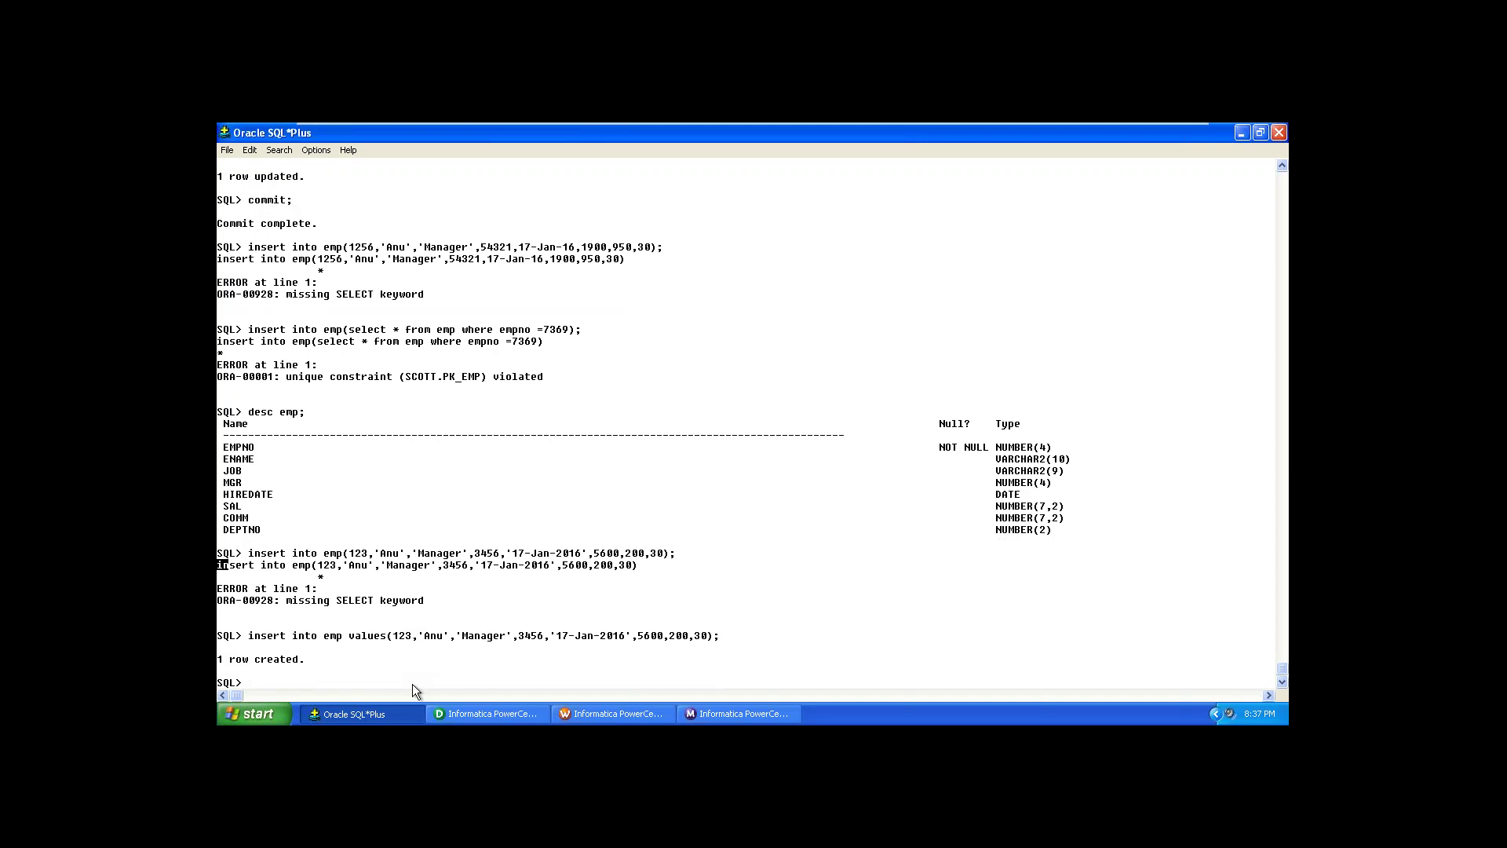
# Step: Commit the insert and bring Workflow Manager to the front
pyautogui.write('commit')
pyautogui.press('Return')
pyautogui.write(';')
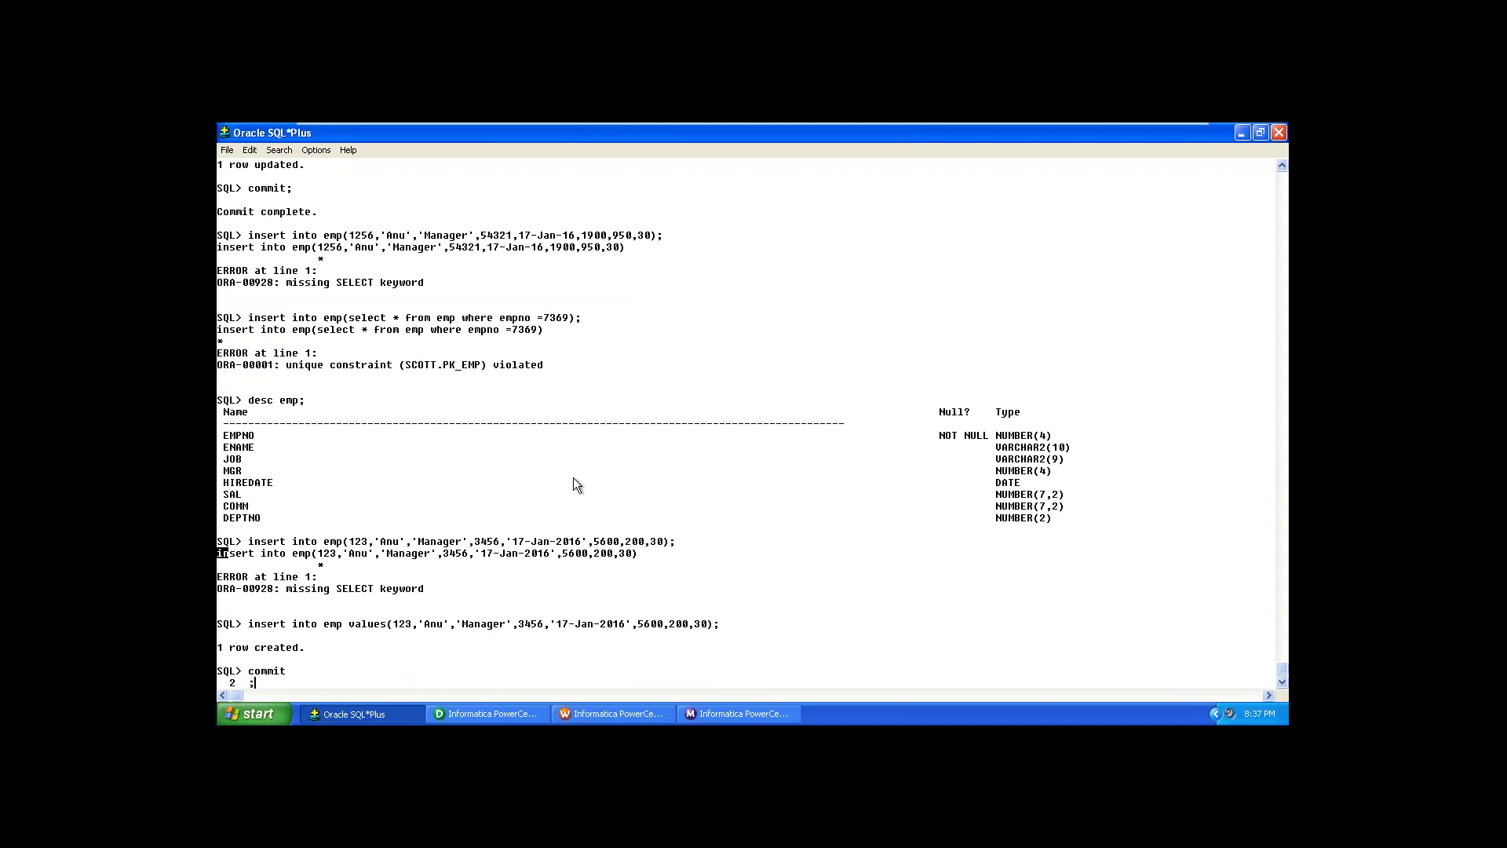
pyautogui.press('Return')
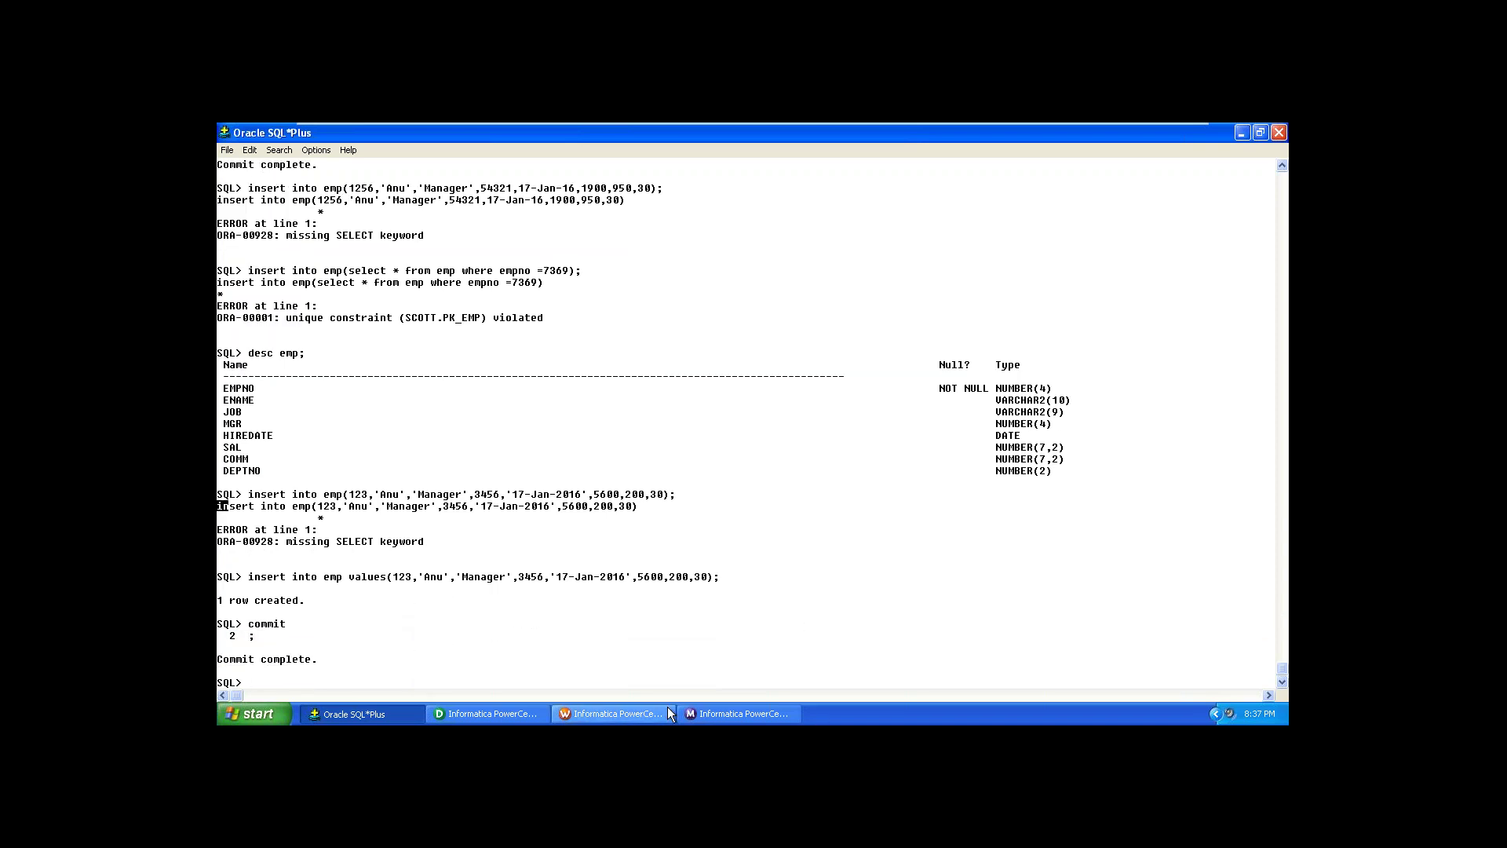
pyautogui.click(644, 710)
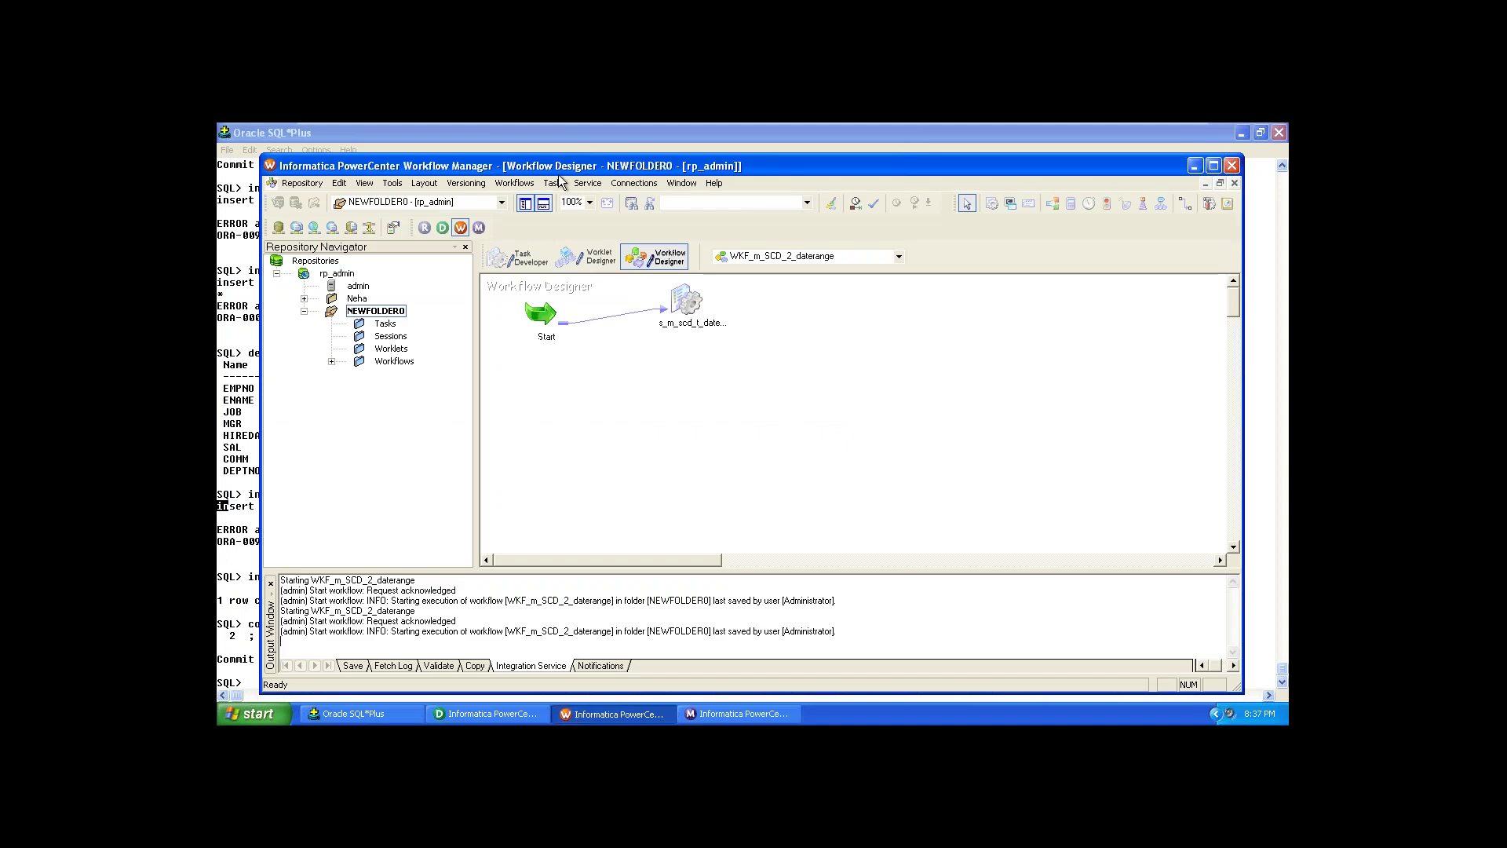
# Step: Start WKF_m_SCD_2_daterange via Workflows > Start Workflow and switch to Workflow Monitor
pyautogui.click(518, 185)
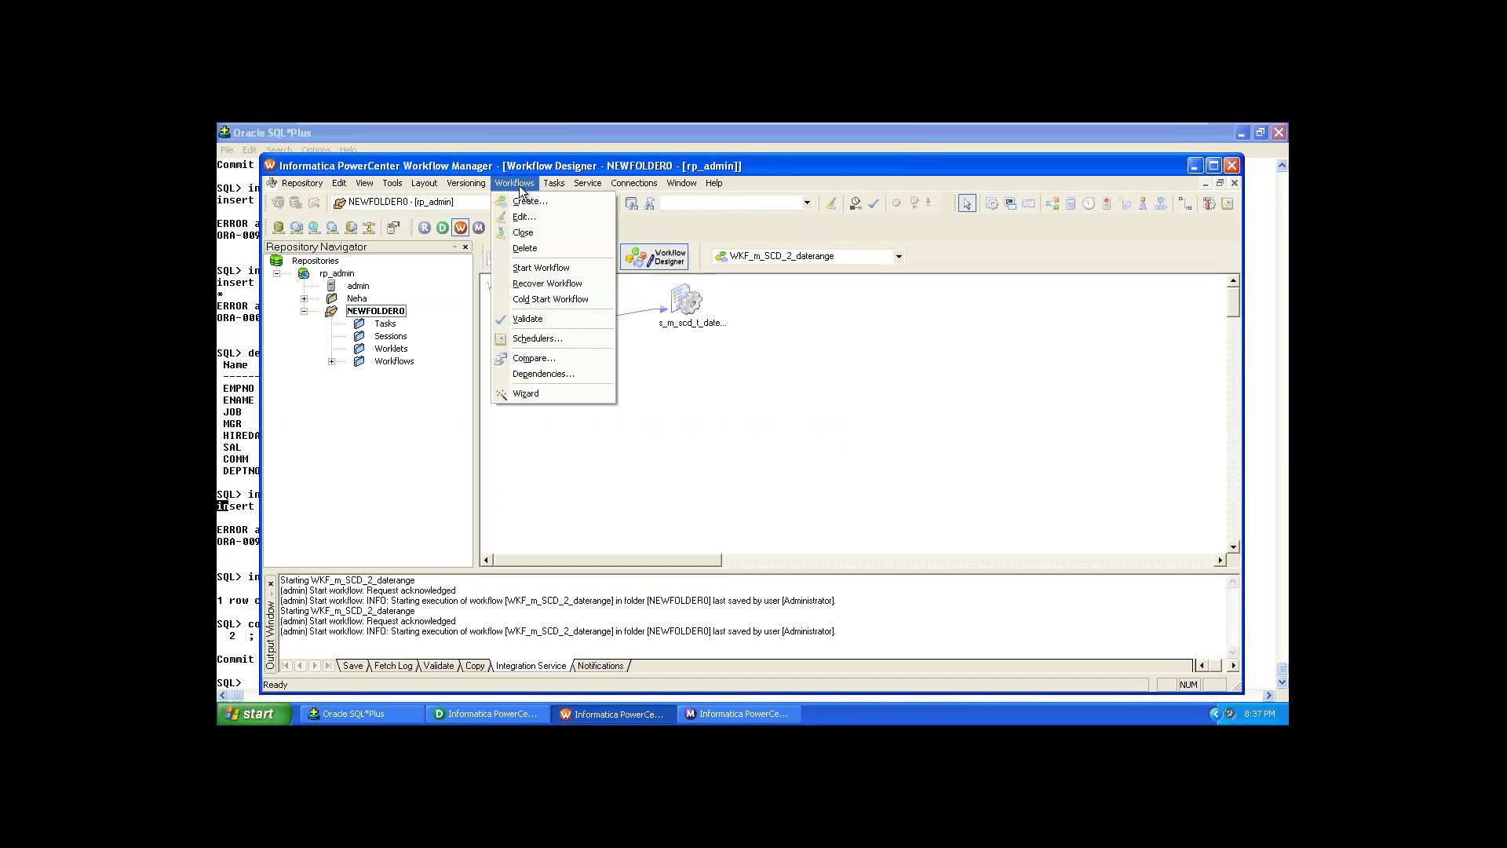
pyautogui.click(531, 271)
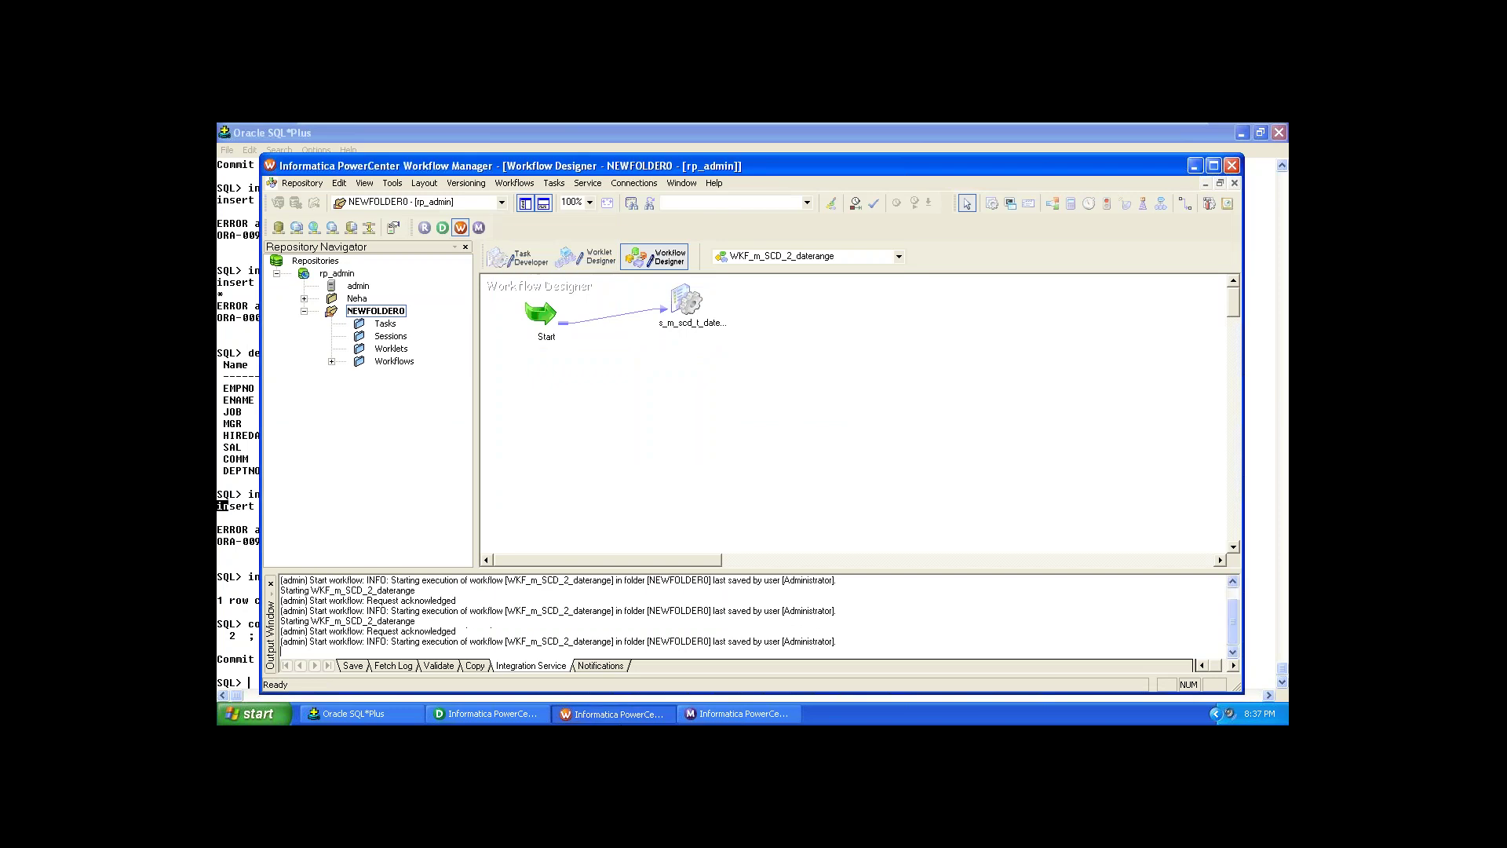
pyautogui.click(707, 716)
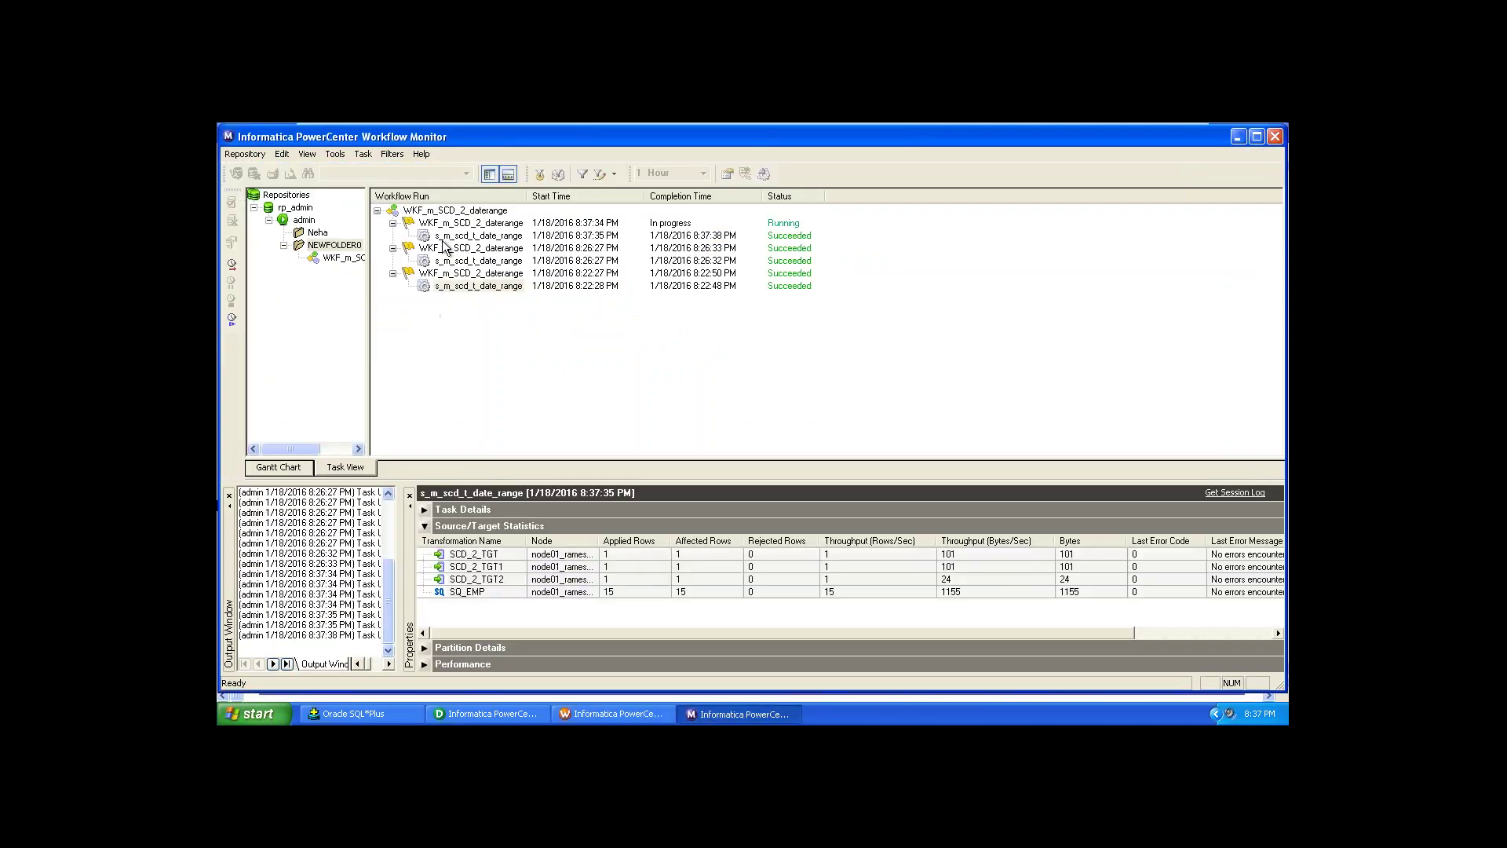
# Step: Check the latest s_m_scd_t_date_range run's SCD_2_TGT1 and SCD_2_TGT2 statistics, then return to SQL*Plus
pyautogui.click(445, 236)
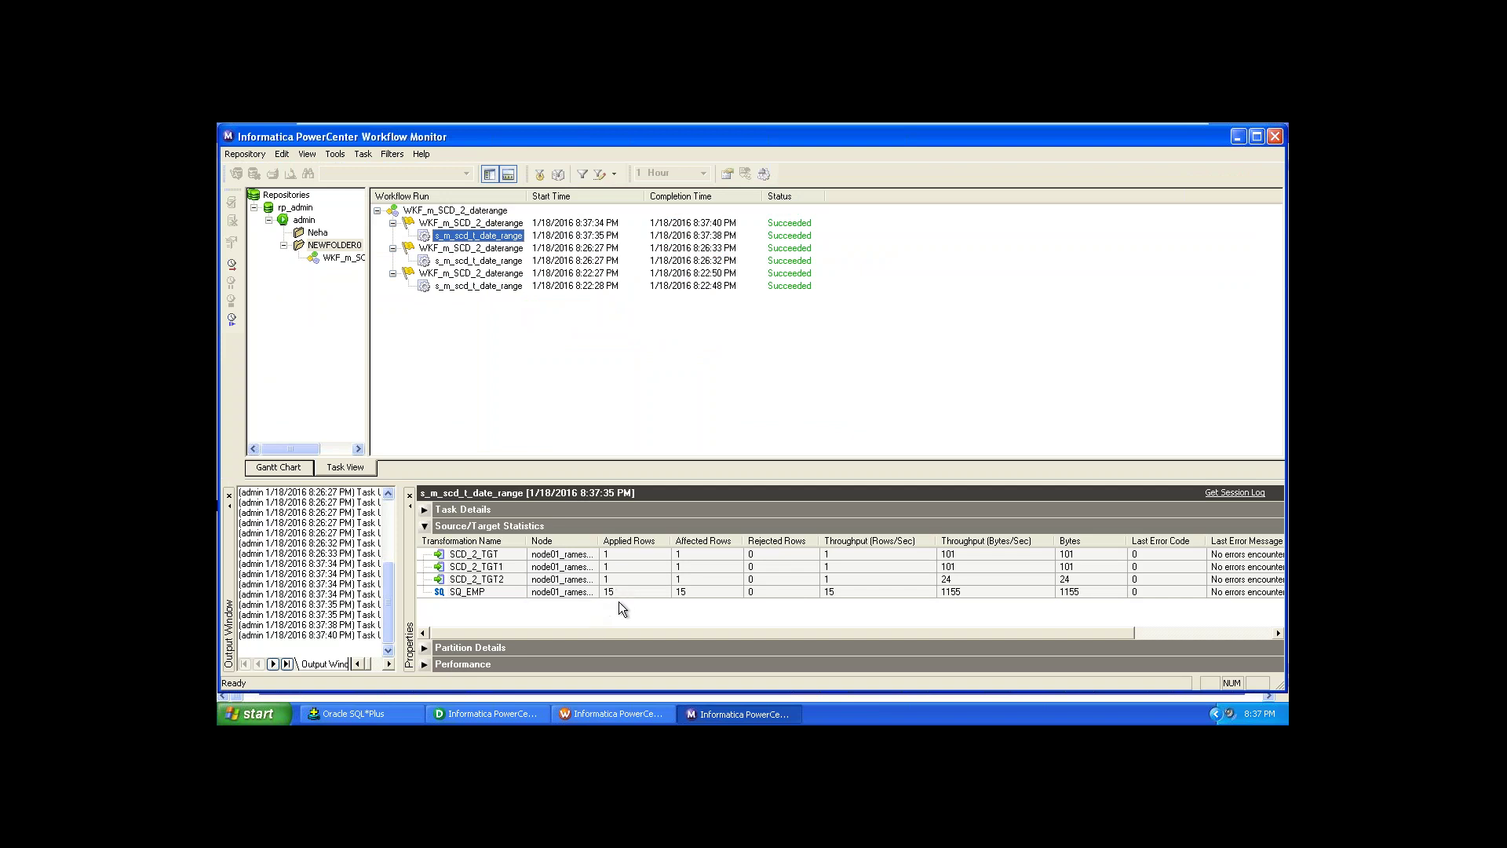
pyautogui.press('Tab')
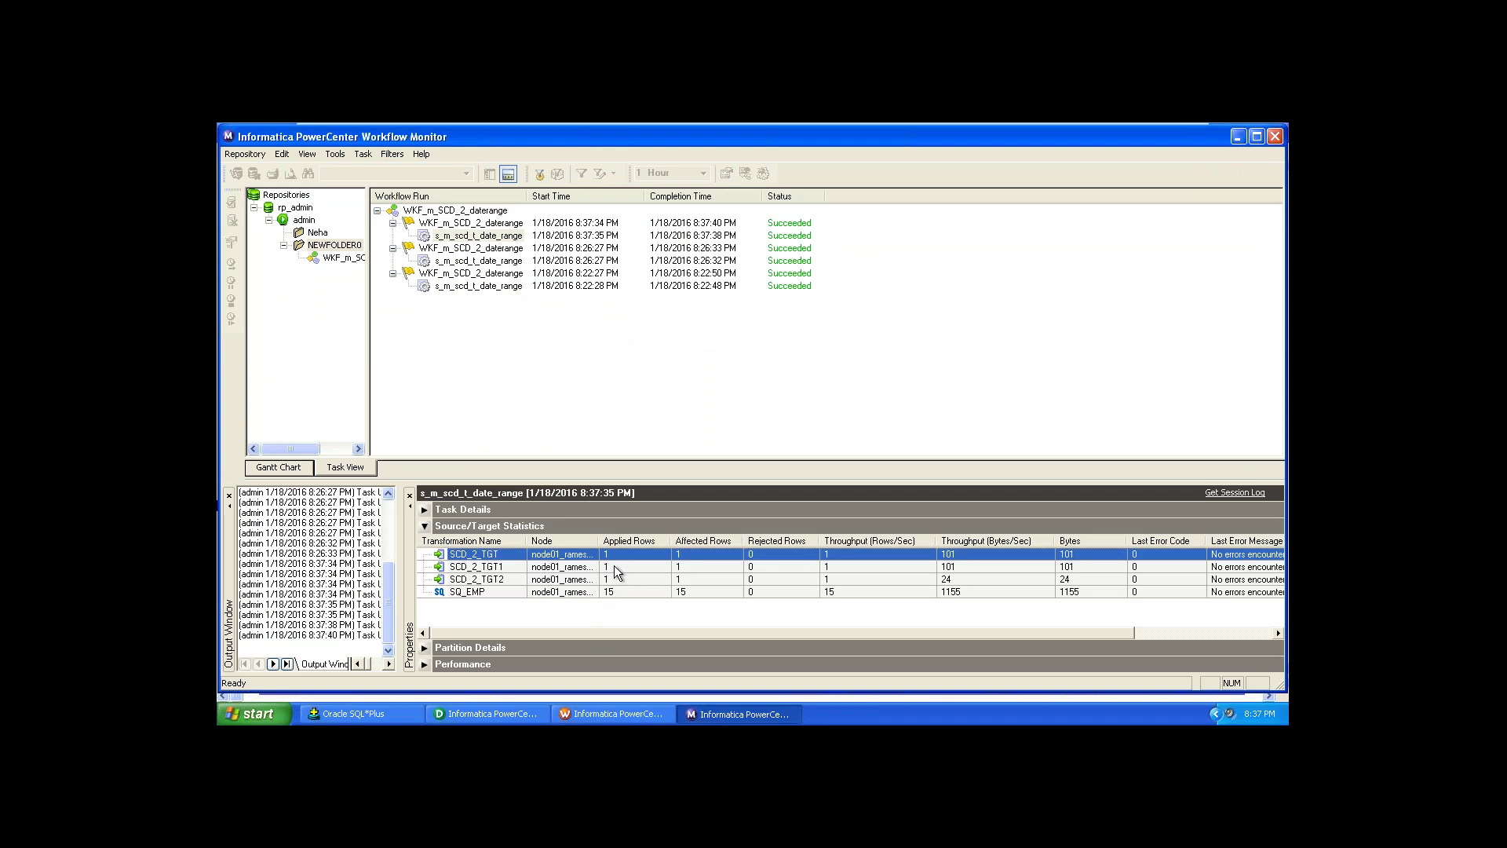
pyautogui.click(614, 565)
pyautogui.click(614, 578)
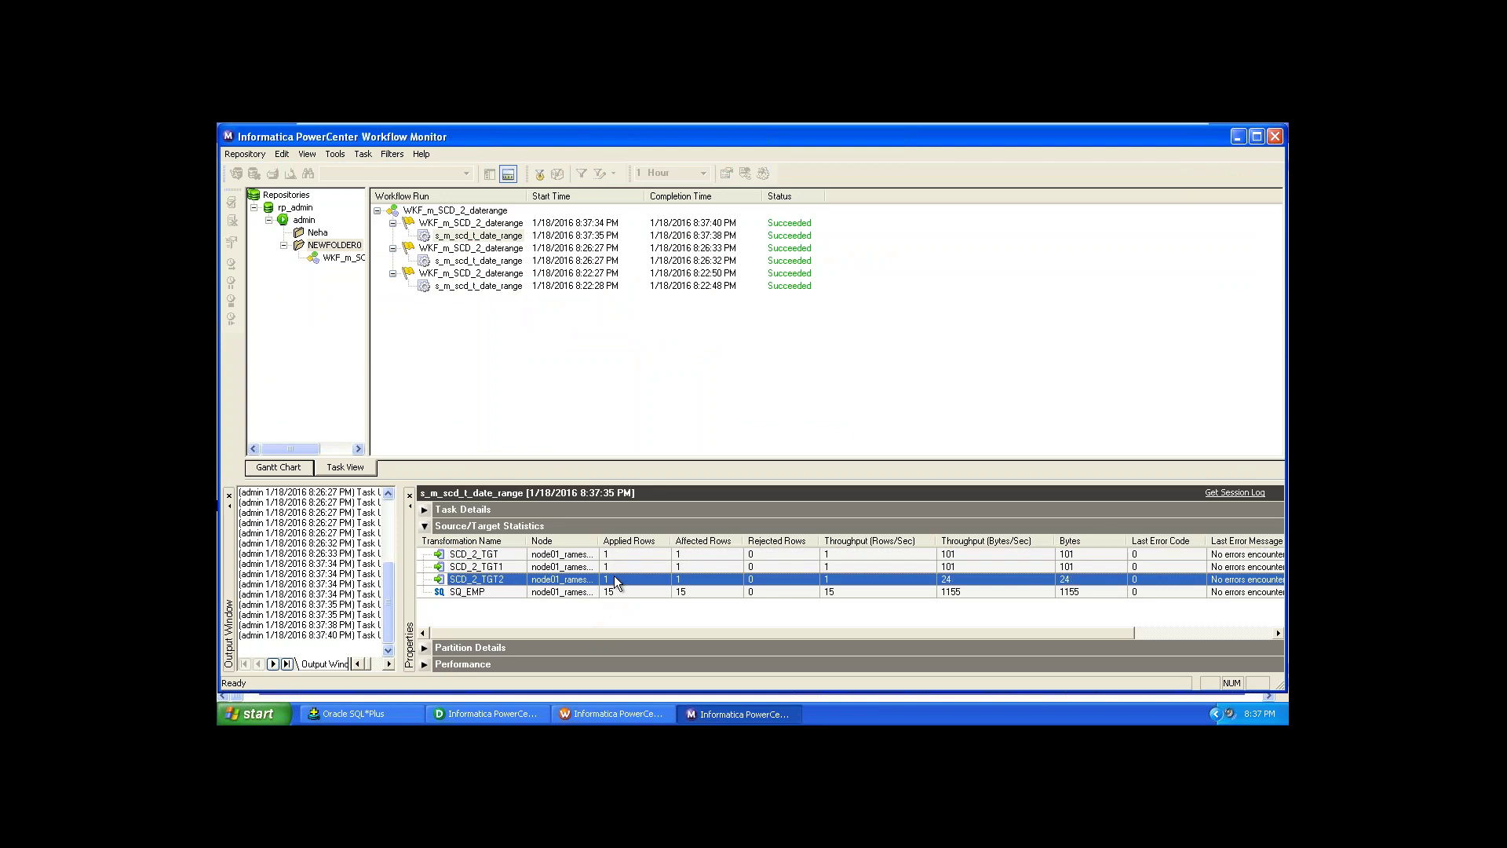
pyautogui.click(404, 711)
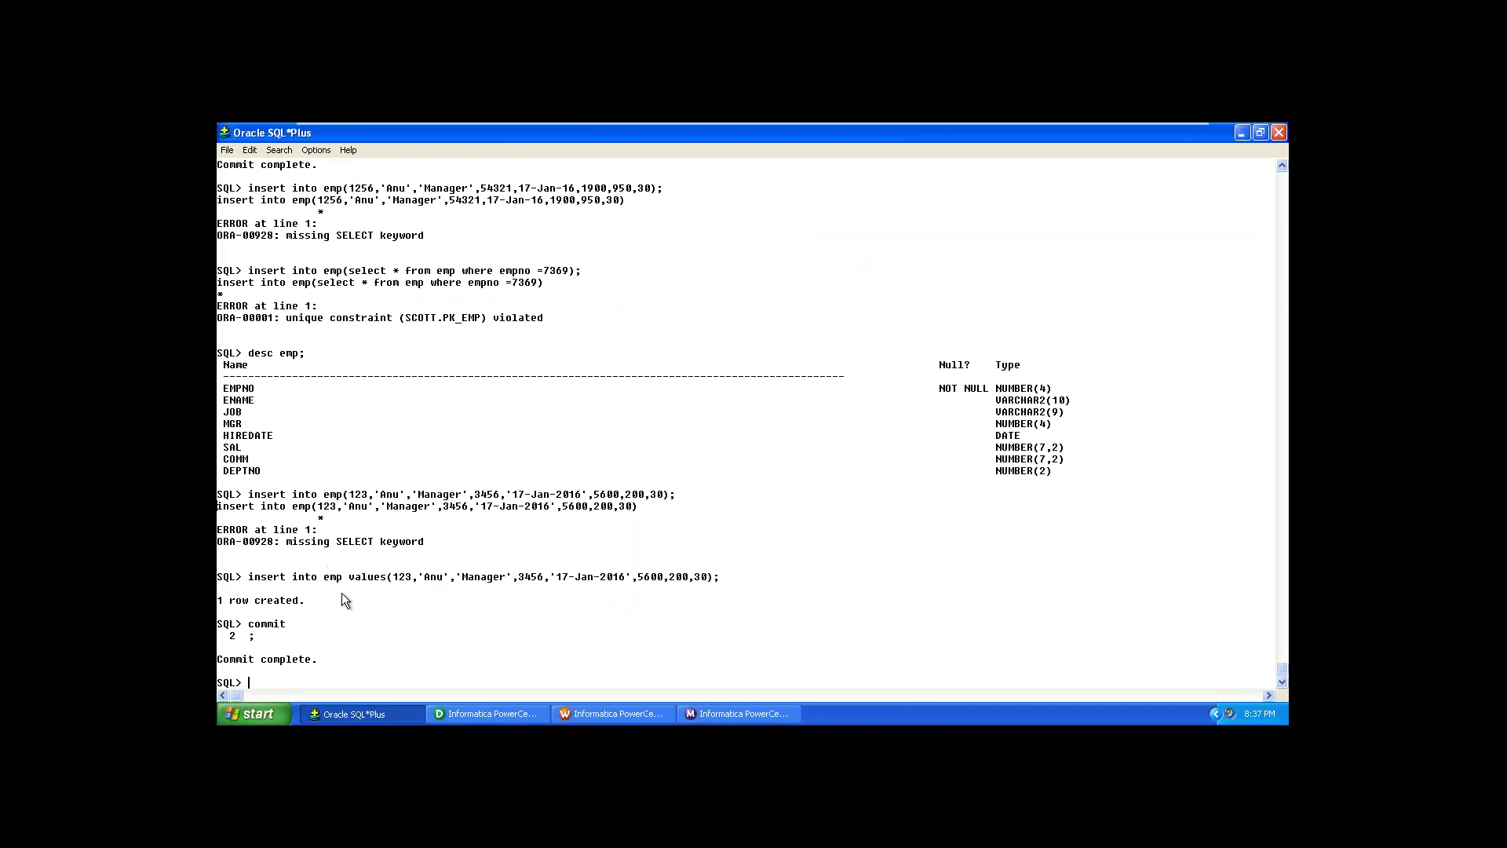
# Step: Run 'select * from SCD_2_TGT;' to list the target's 18 rows, including employee 123
pyautogui.write('select * from SCD_2_TGT;')
pyautogui.press('Return')
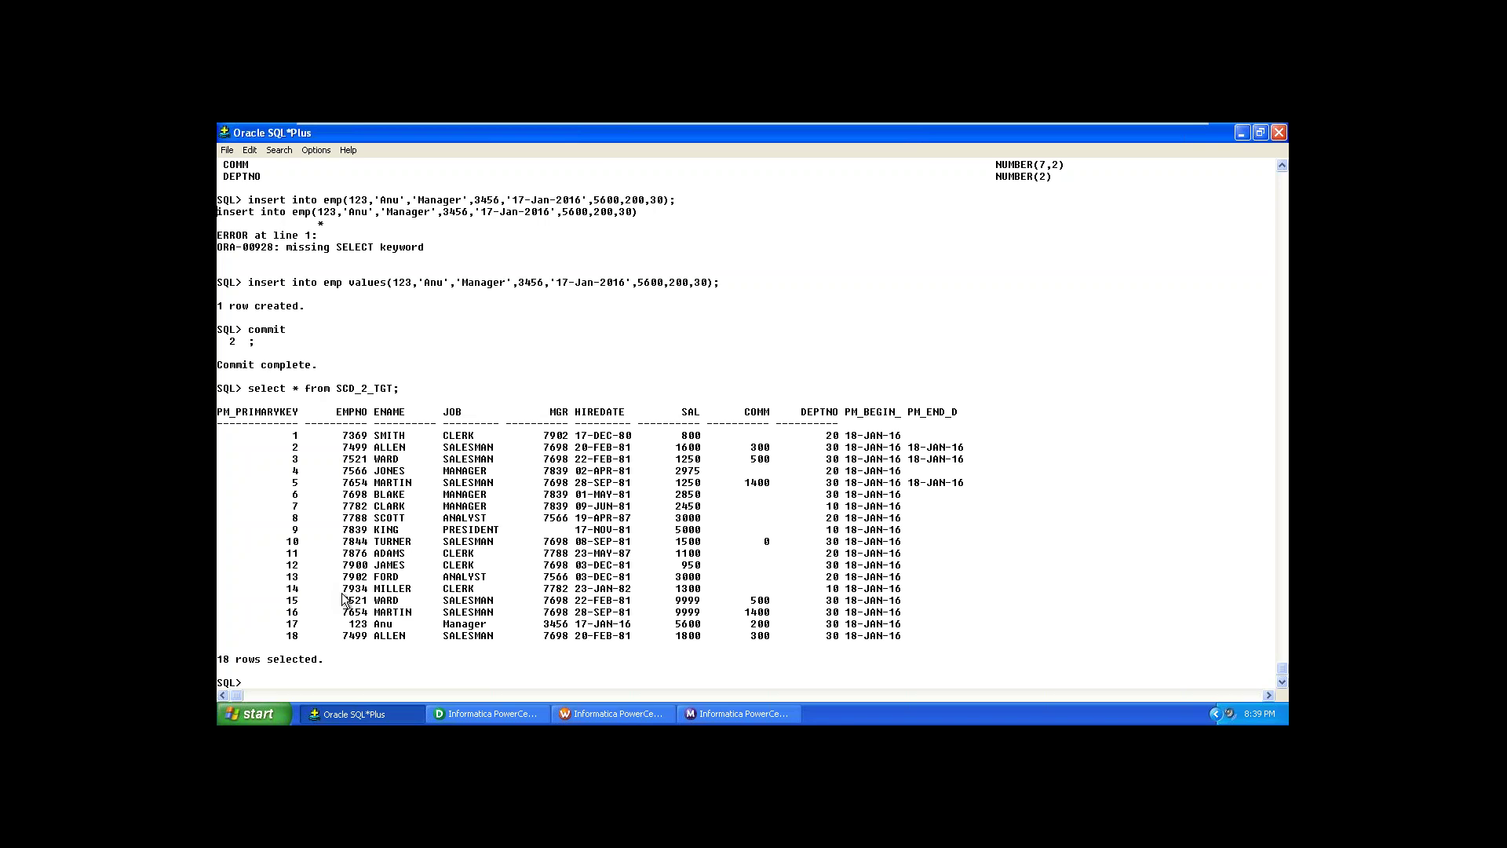
# Step: Show the Gantt Chart in Workflow Monitor, paged back to Jan 12, at an 8 Hours scale
pyautogui.click(729, 715)
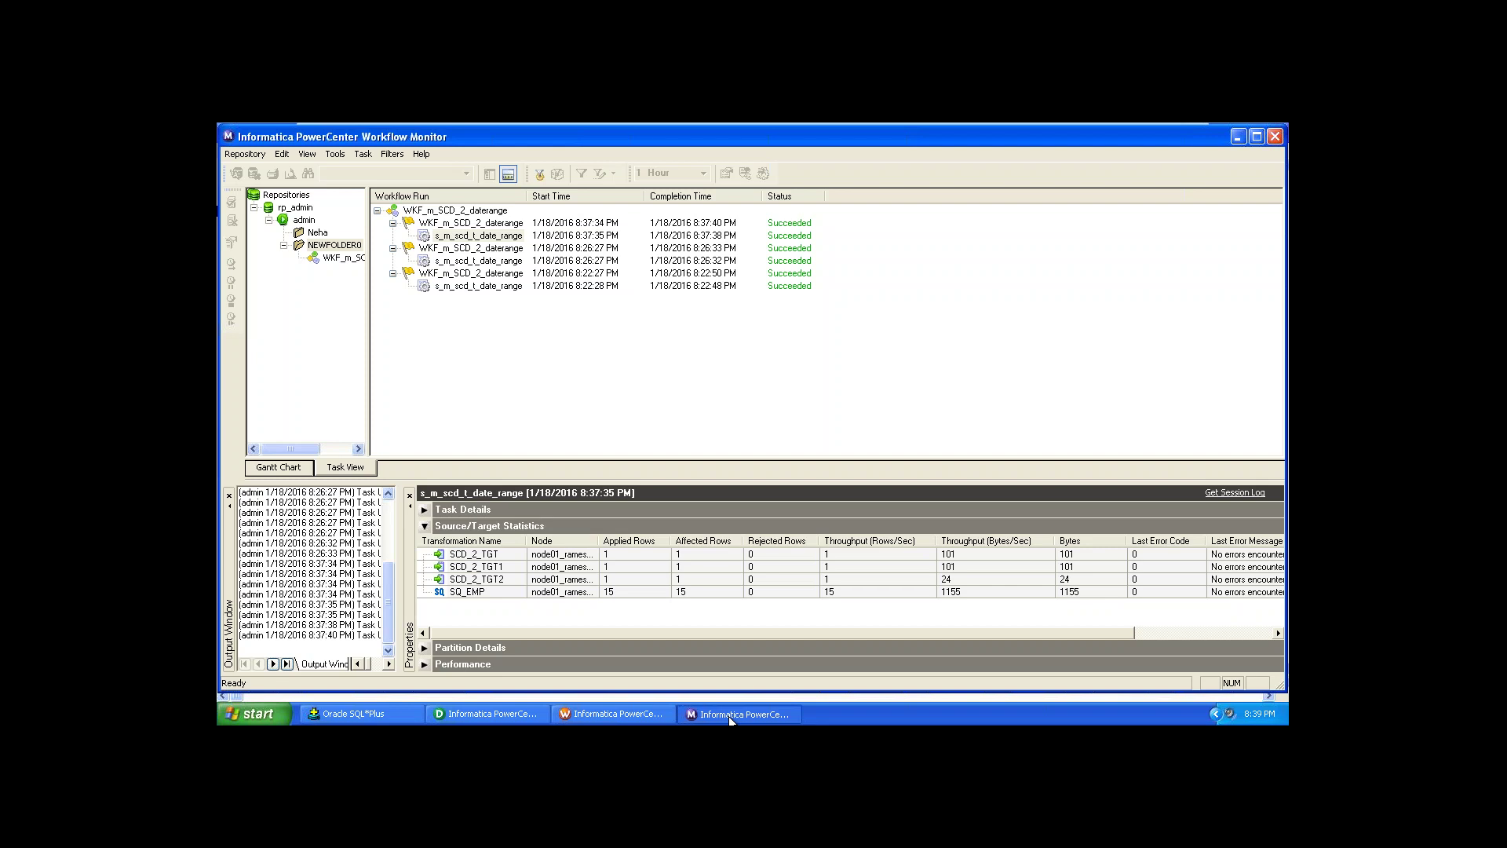
pyautogui.click(295, 466)
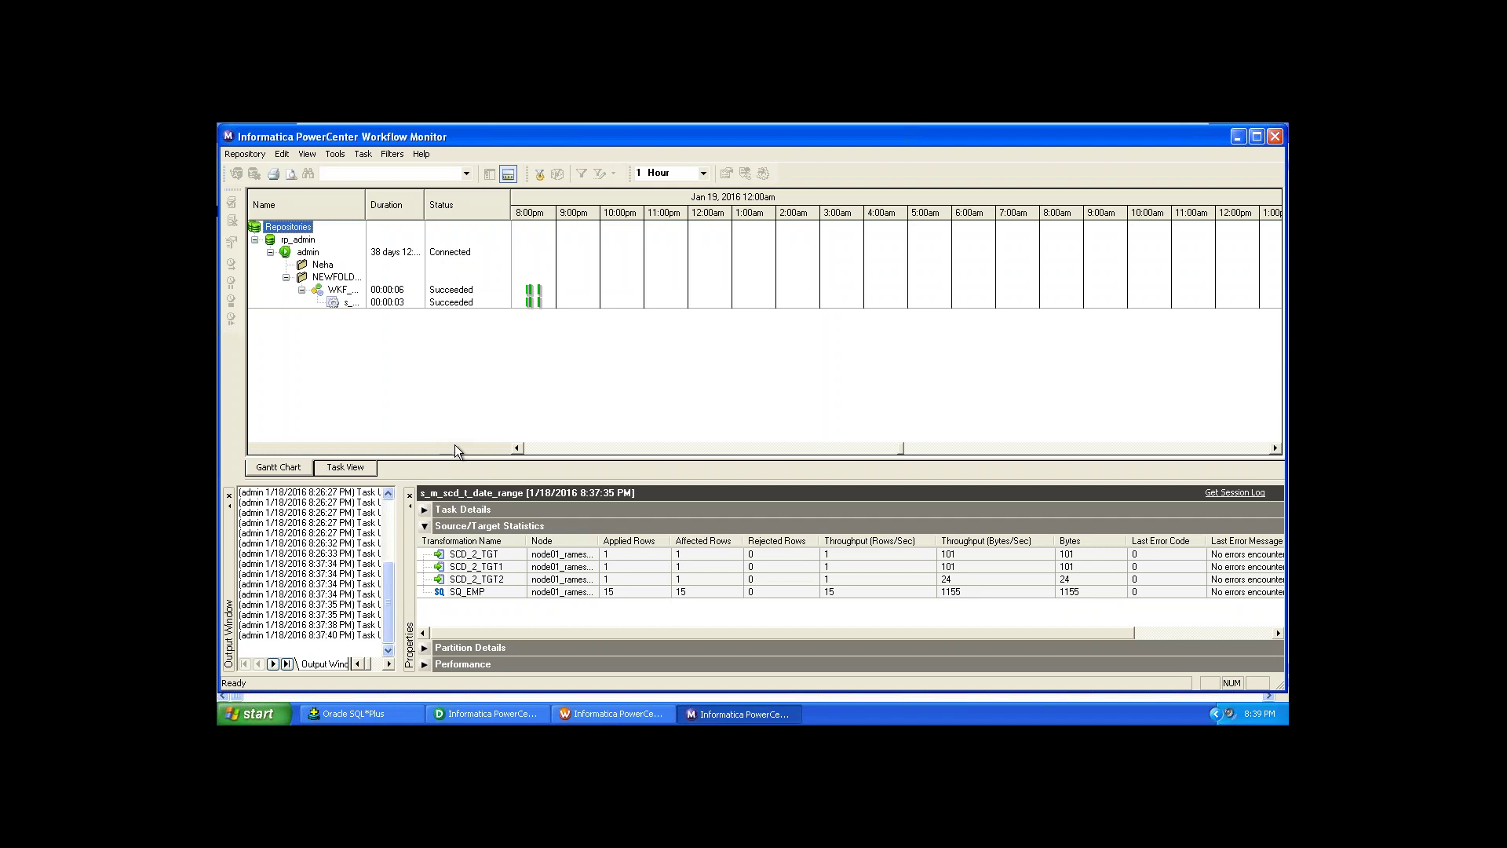
pyautogui.click(706, 447)
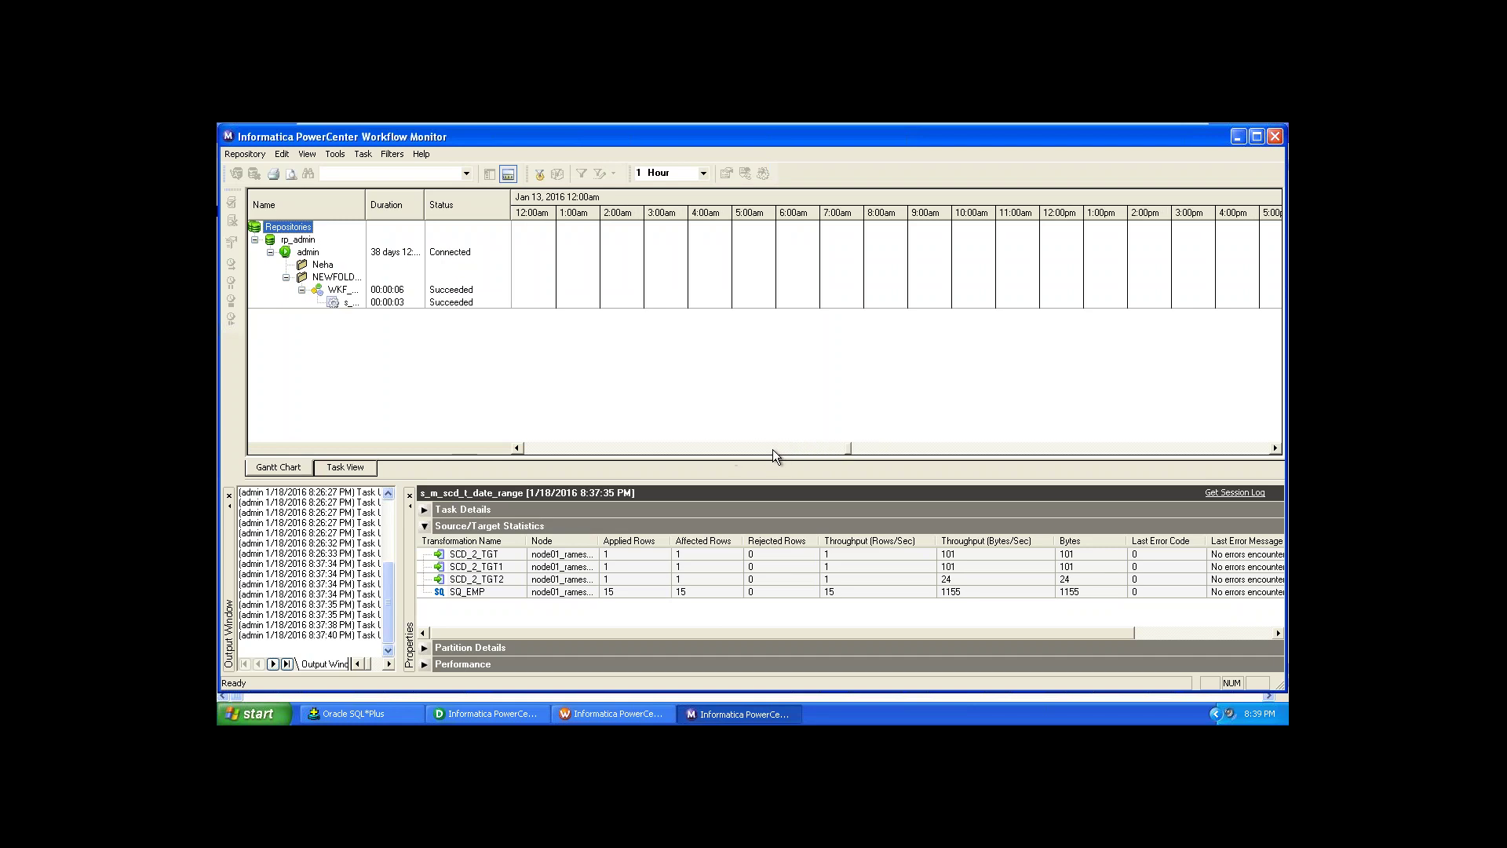
pyautogui.click(756, 449)
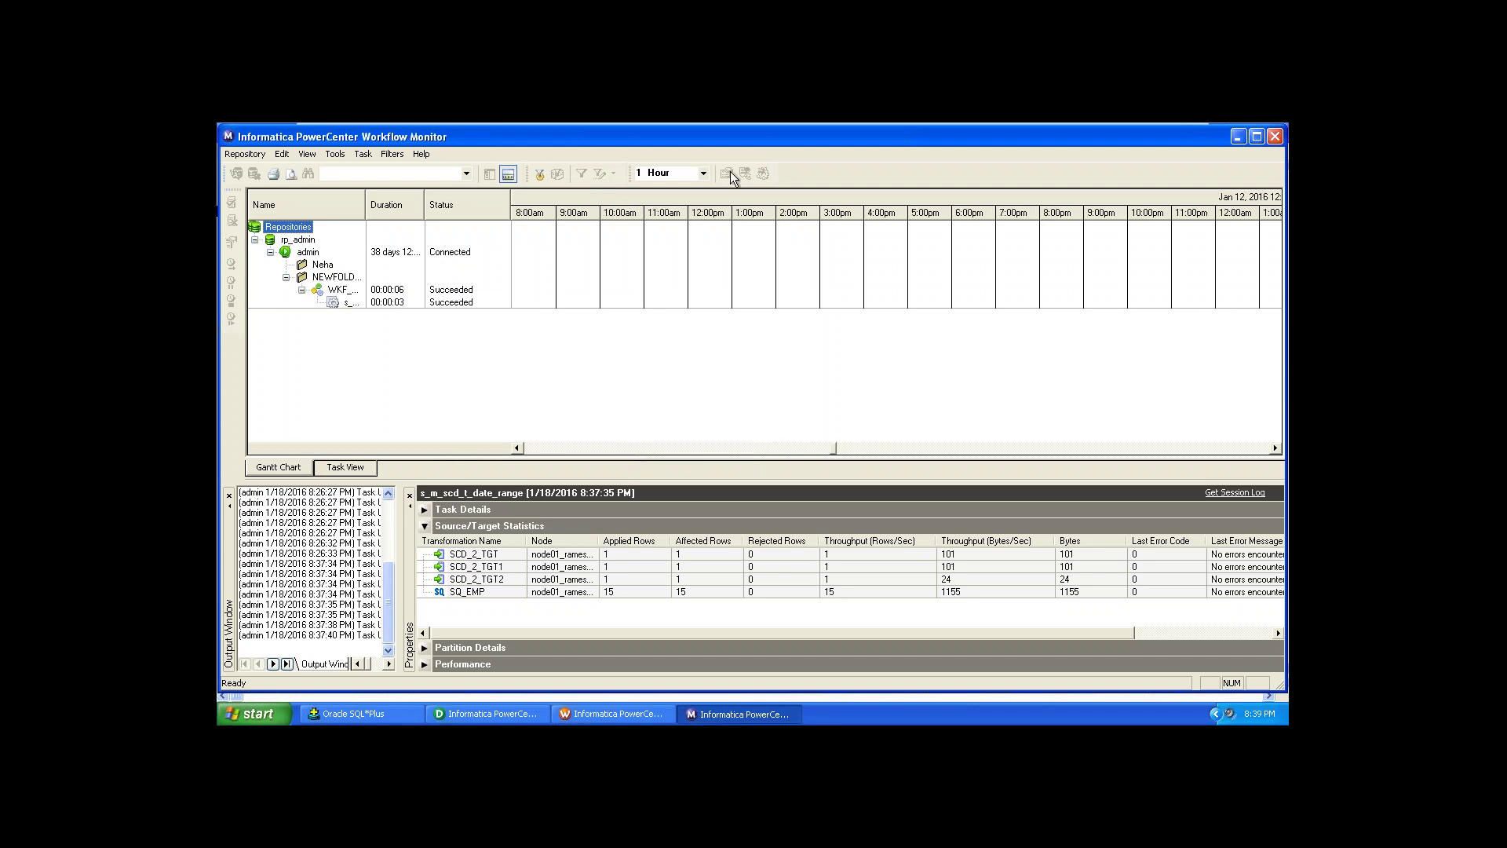
pyautogui.click(703, 172)
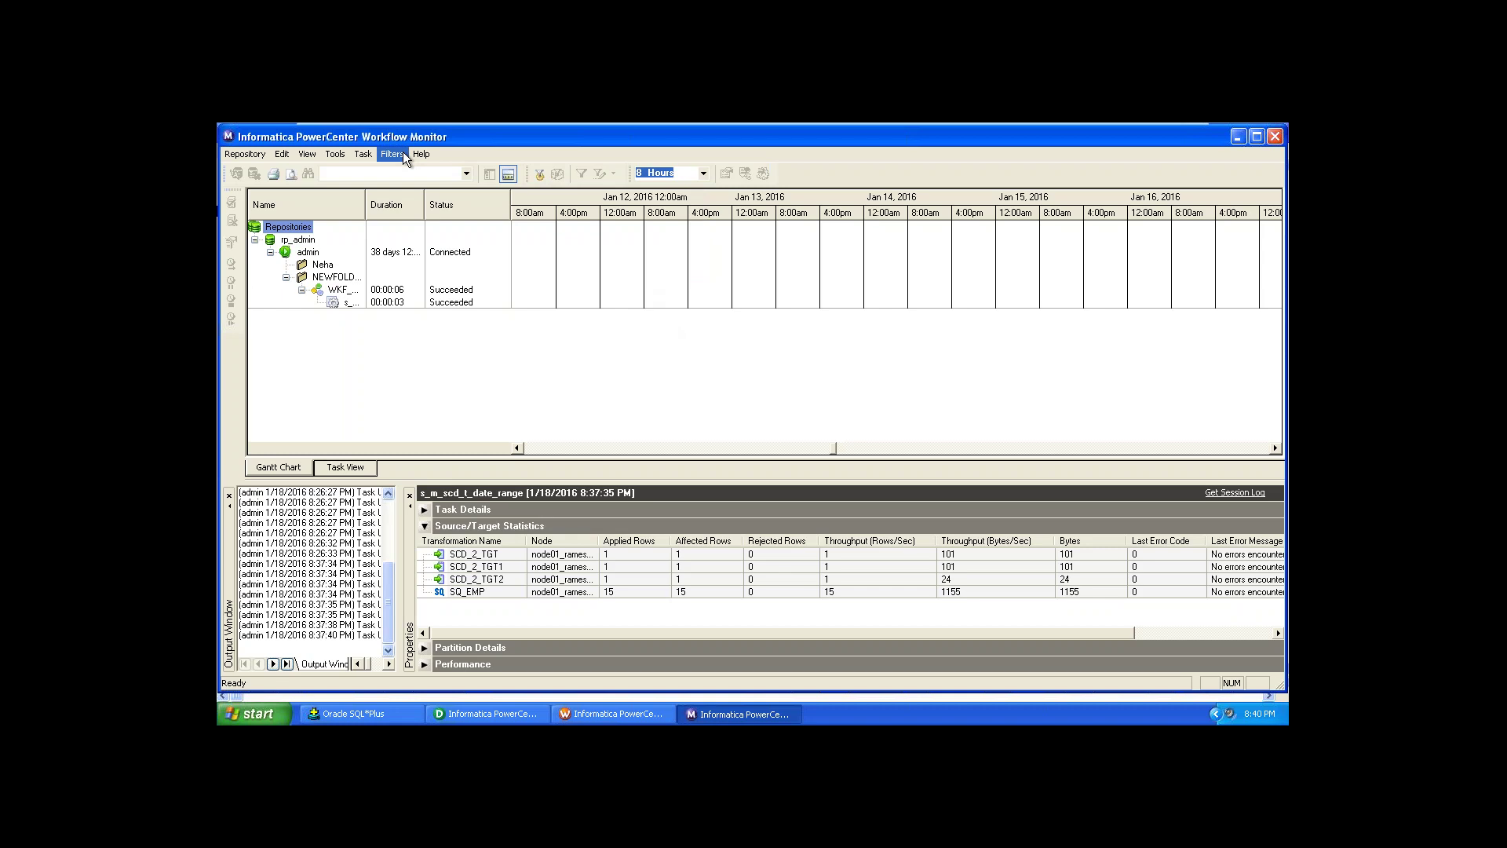
# Step: Switch to Task View to list WKF_m_SCD_2_daterange runs, then bring Workflow Manager forward
pyautogui.click(355, 469)
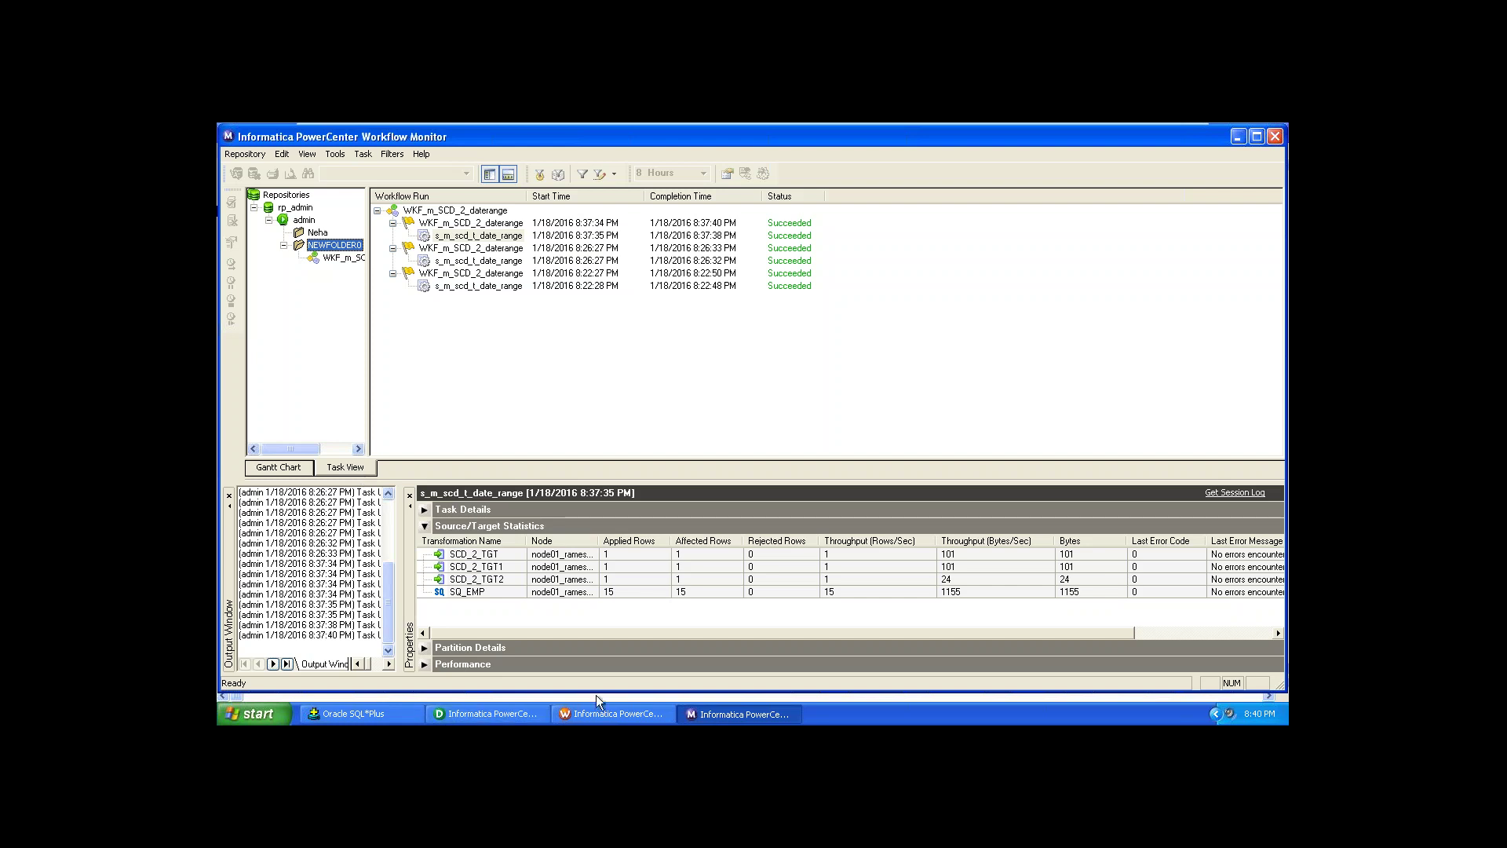
pyautogui.click(608, 715)
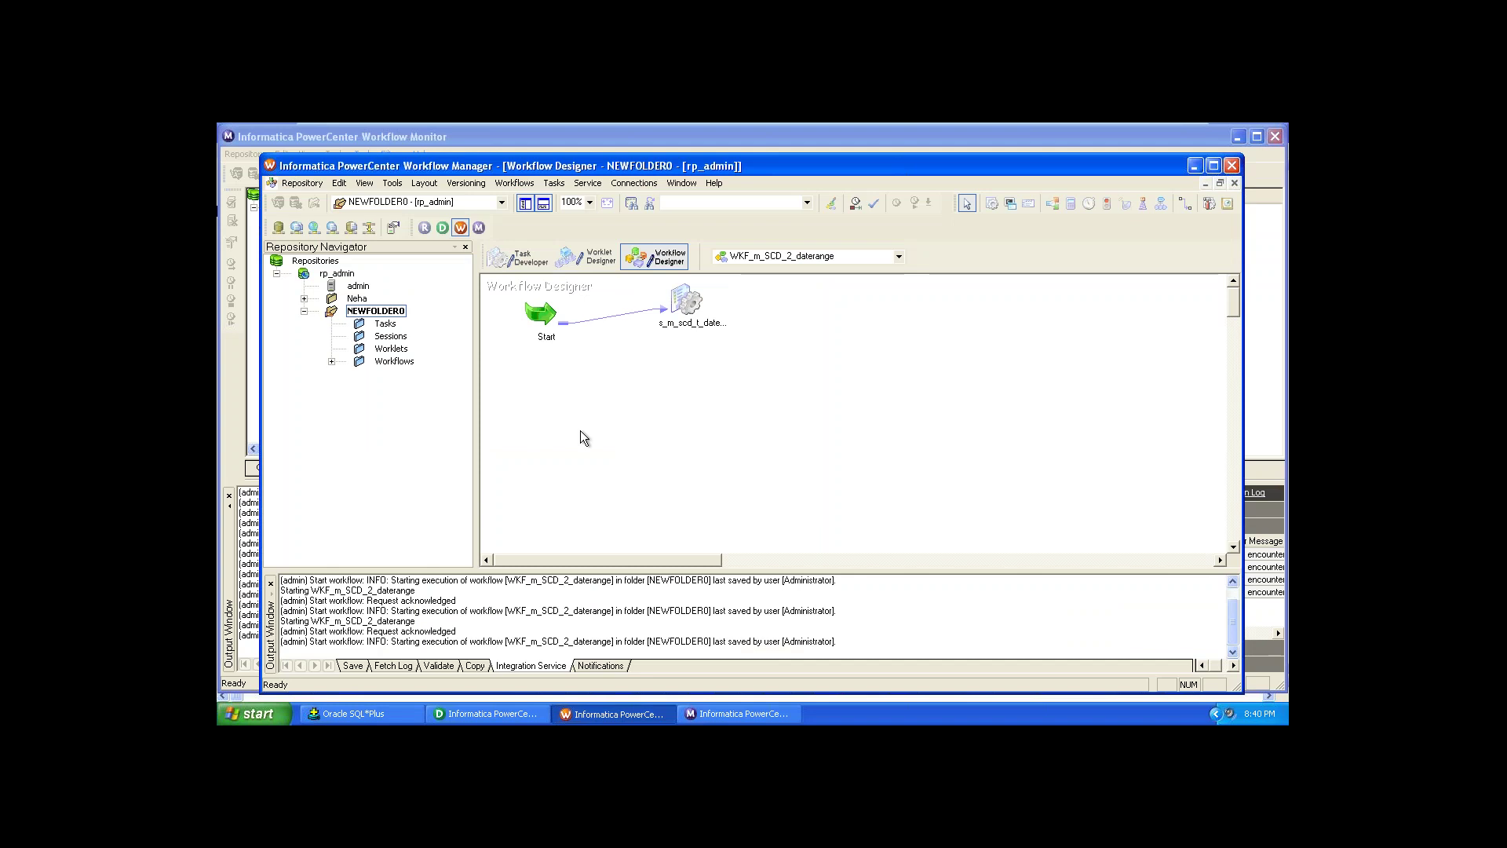
# Step: Inspect the s_m_scd_t_date_range session in Edit Tasks, close it unchanged, and switch to Designer
pyautogui.doubleClick(679, 324)
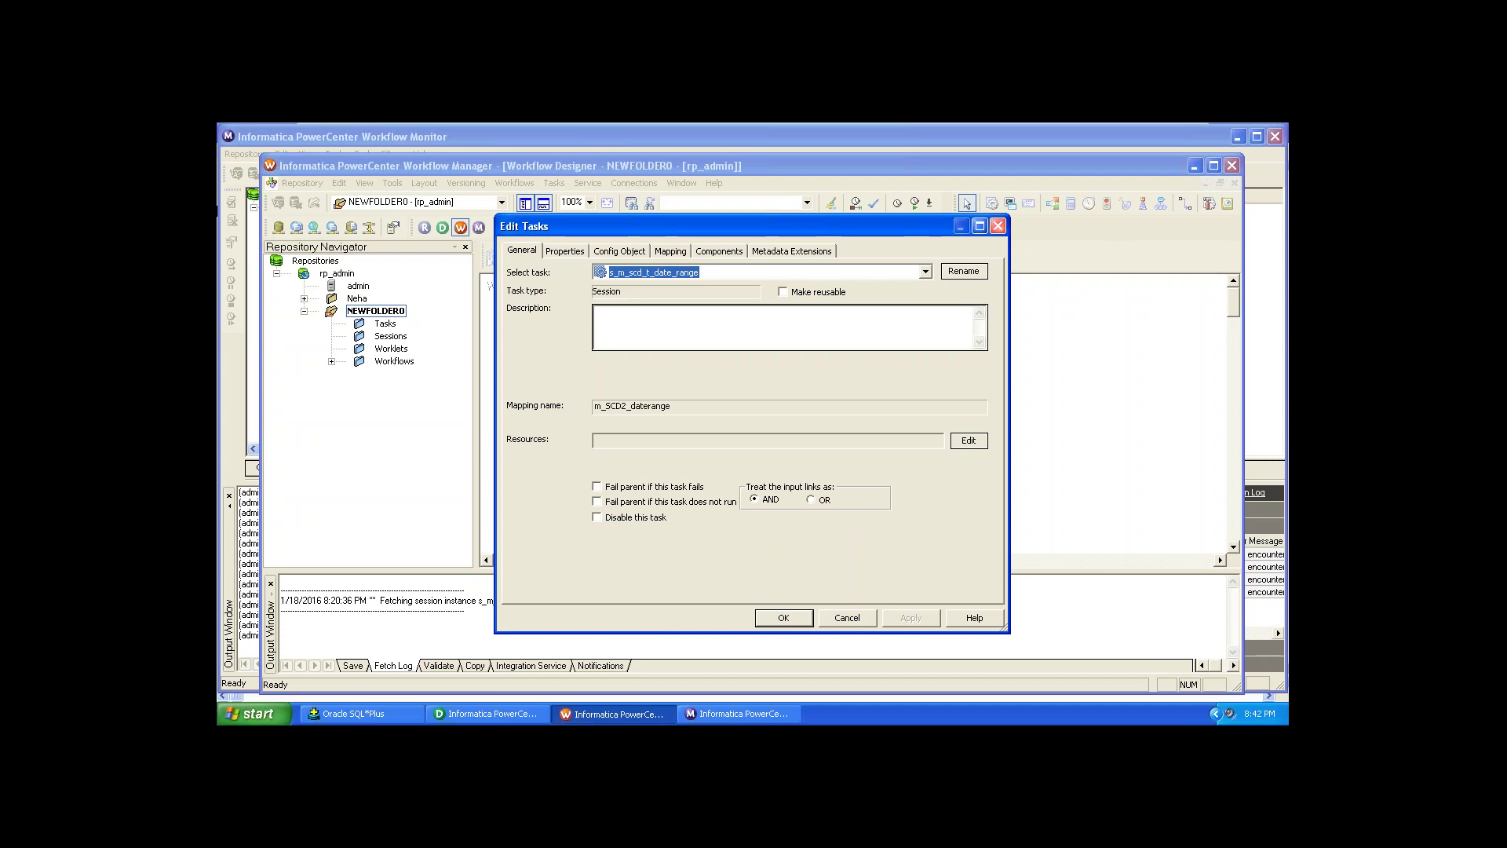
pyautogui.click(998, 227)
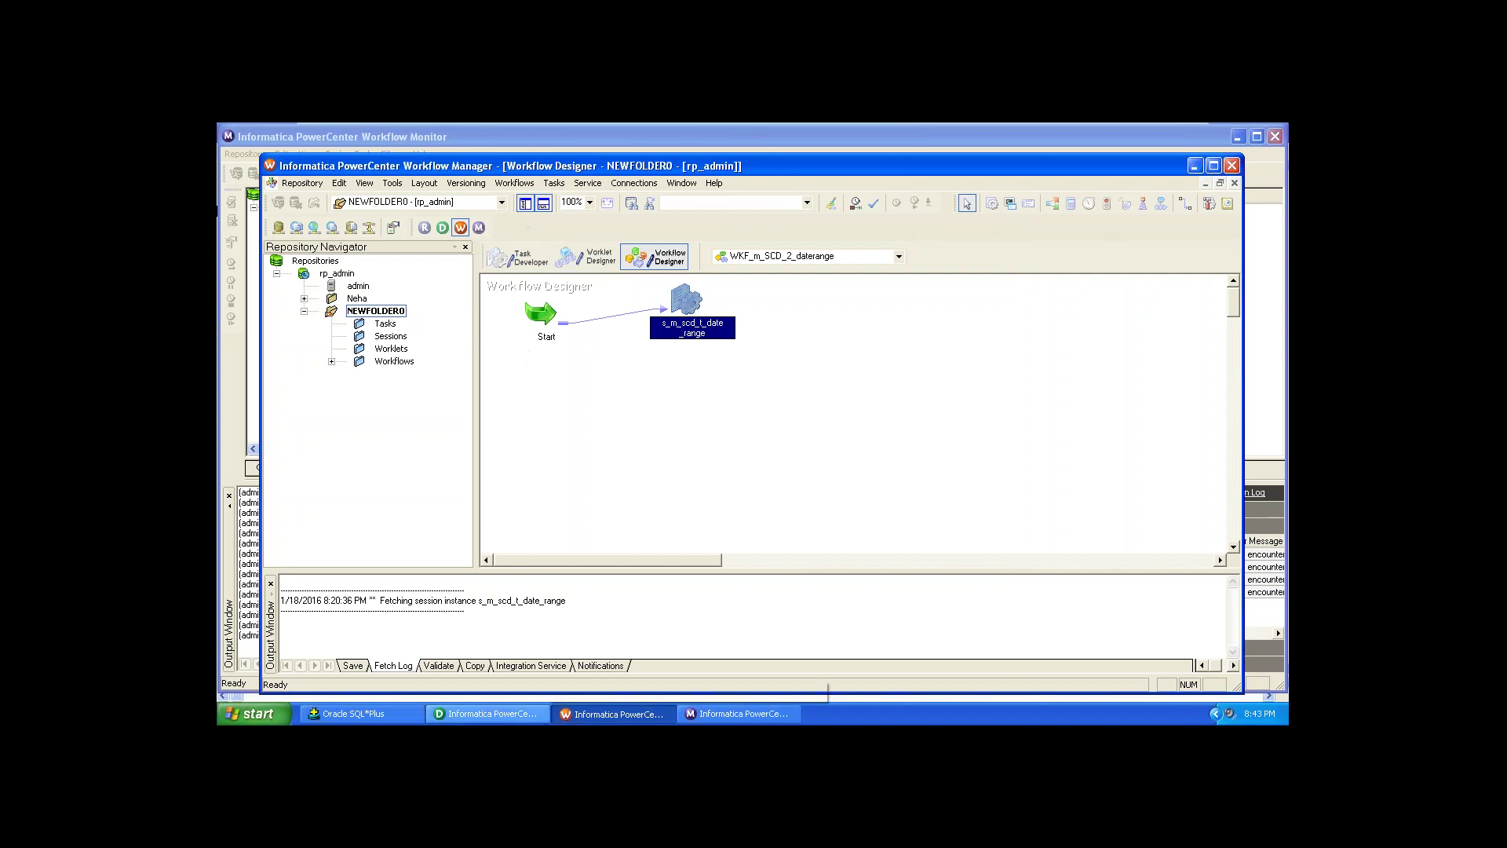
pyautogui.click(516, 715)
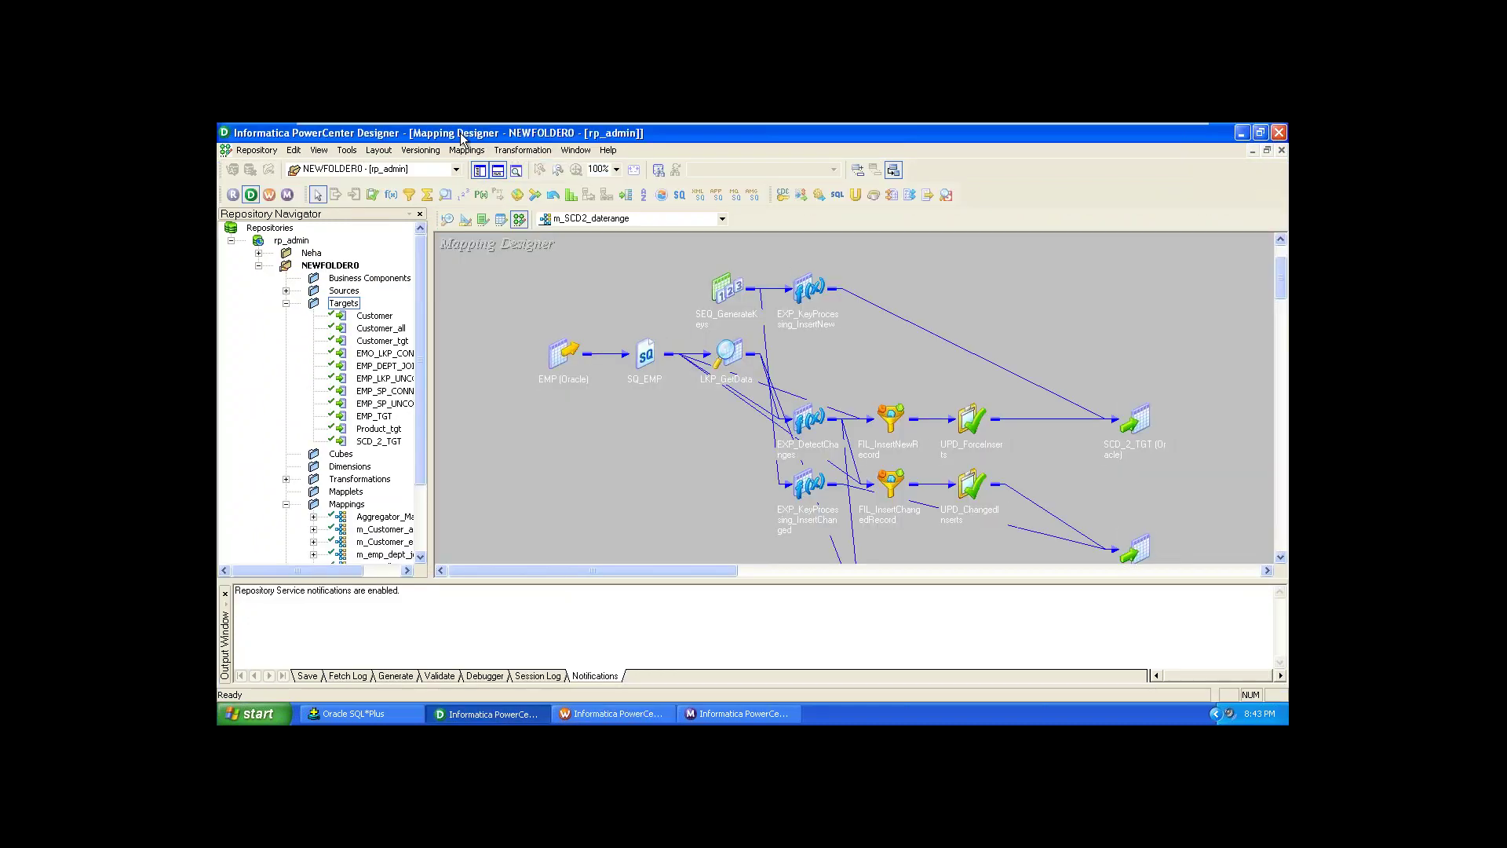
# Step: Start the Debugger on m_SCD2_daterange, cancel the Debug Mapping wizard, and reopen Mappings > Debugger
pyautogui.click(466, 150)
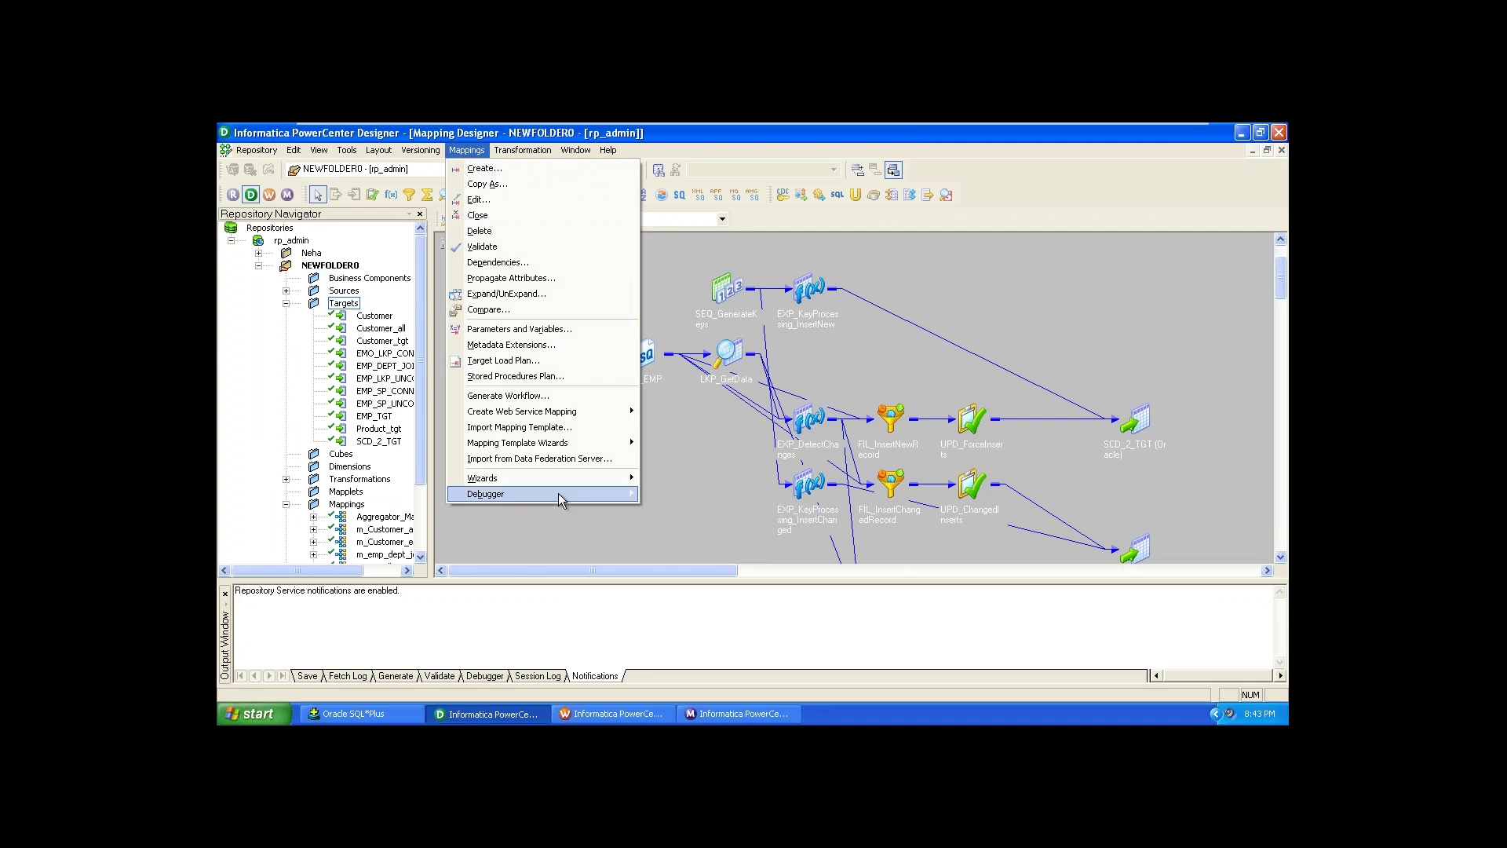
pyautogui.moveTo(558, 493)
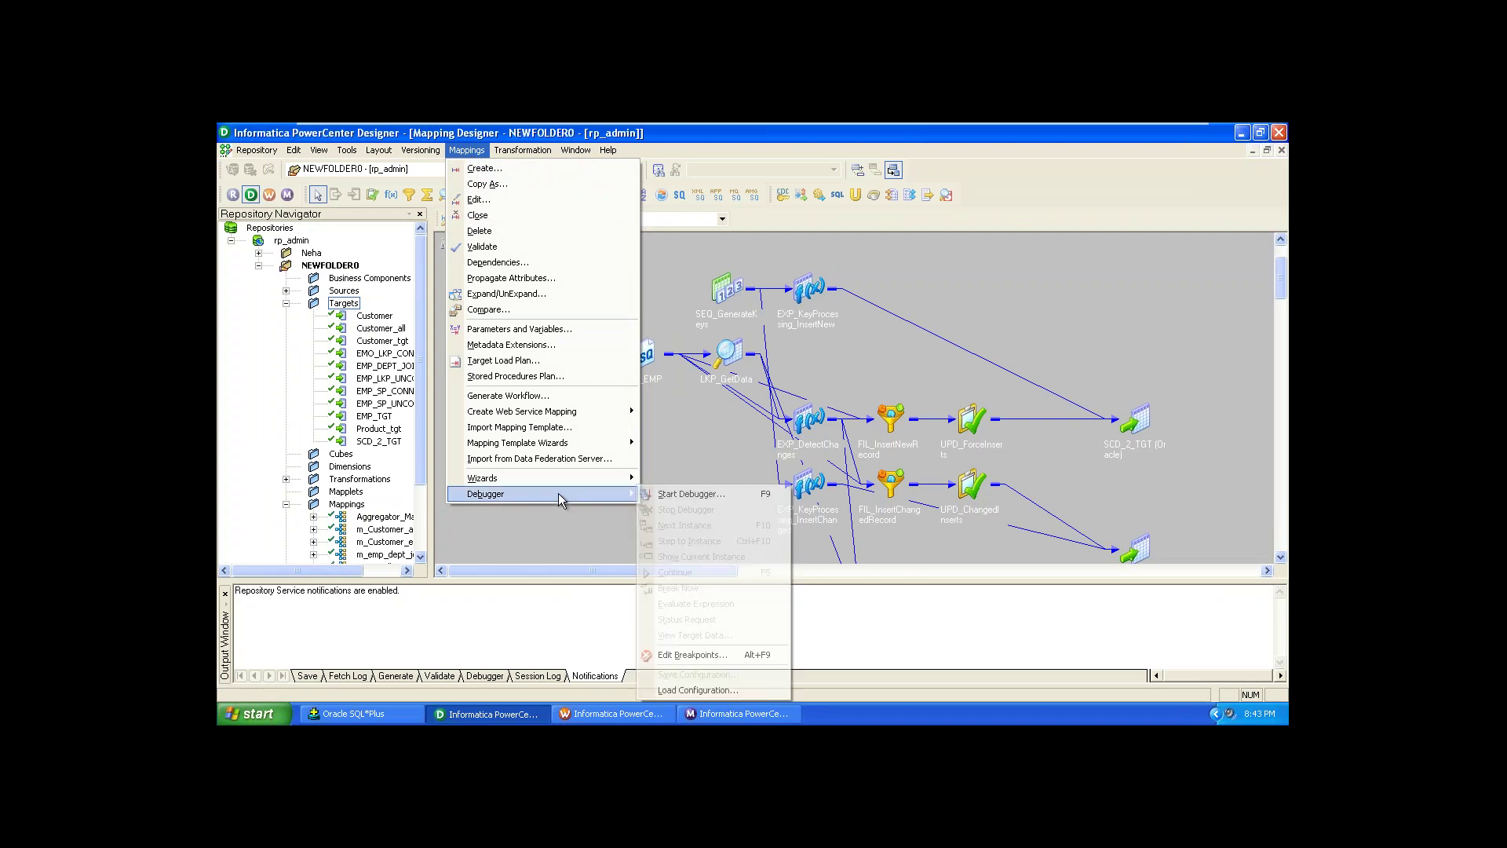
pyautogui.click(645, 501)
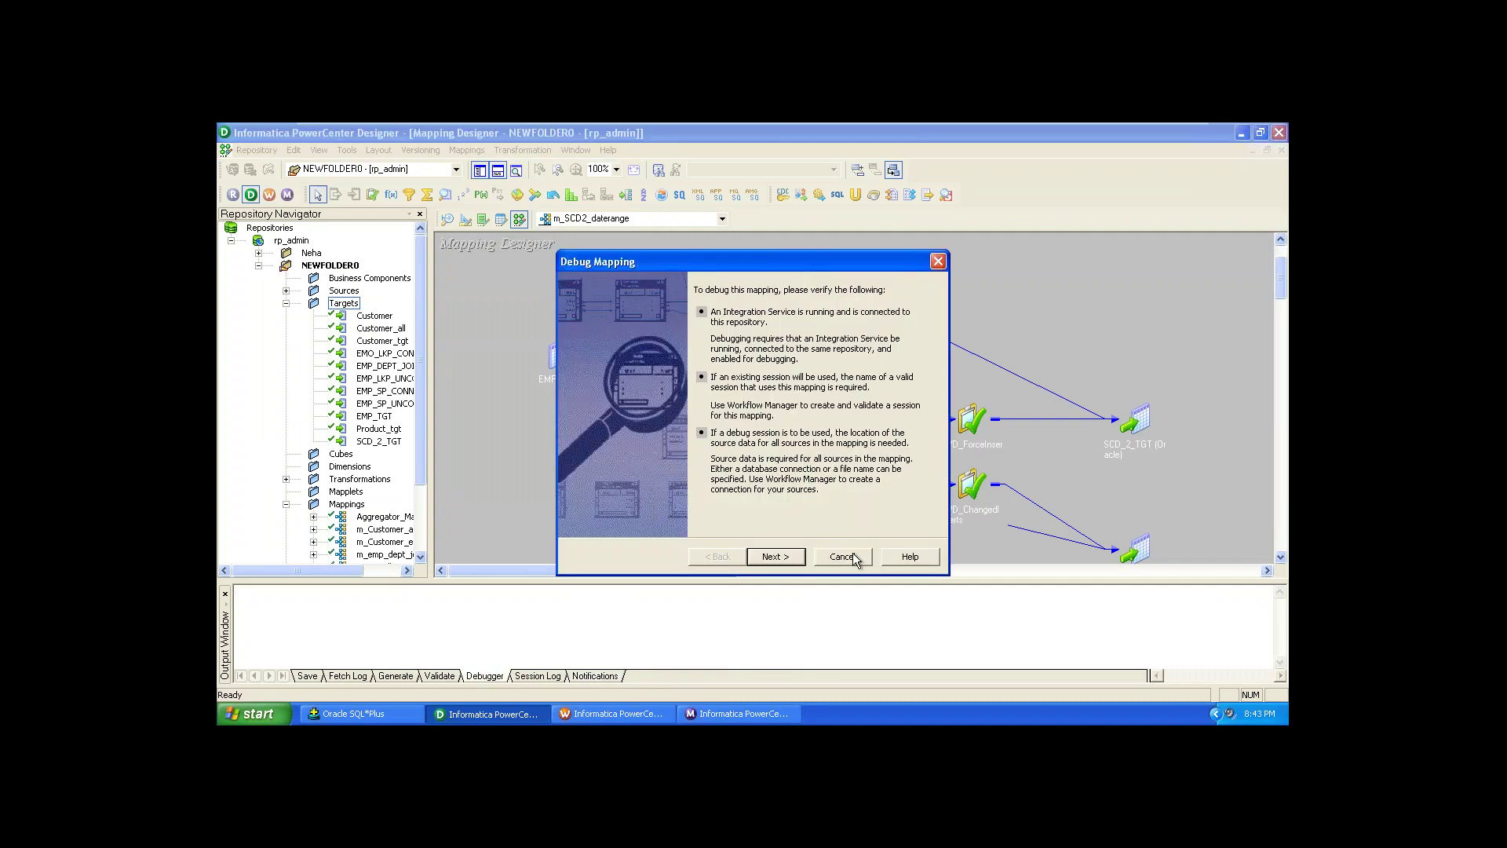
pyautogui.click(843, 556)
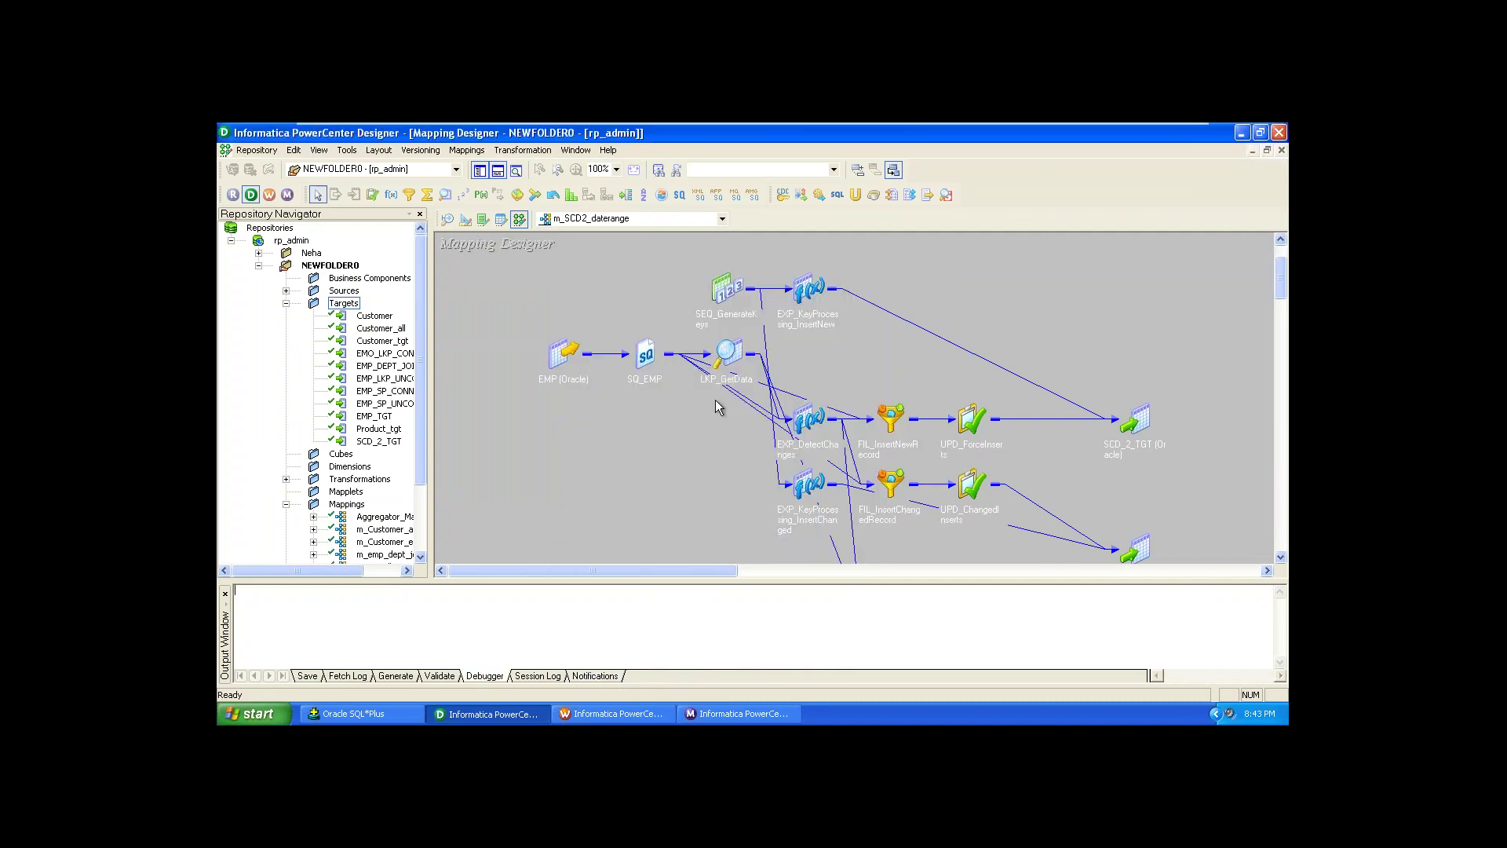
pyautogui.click(473, 154)
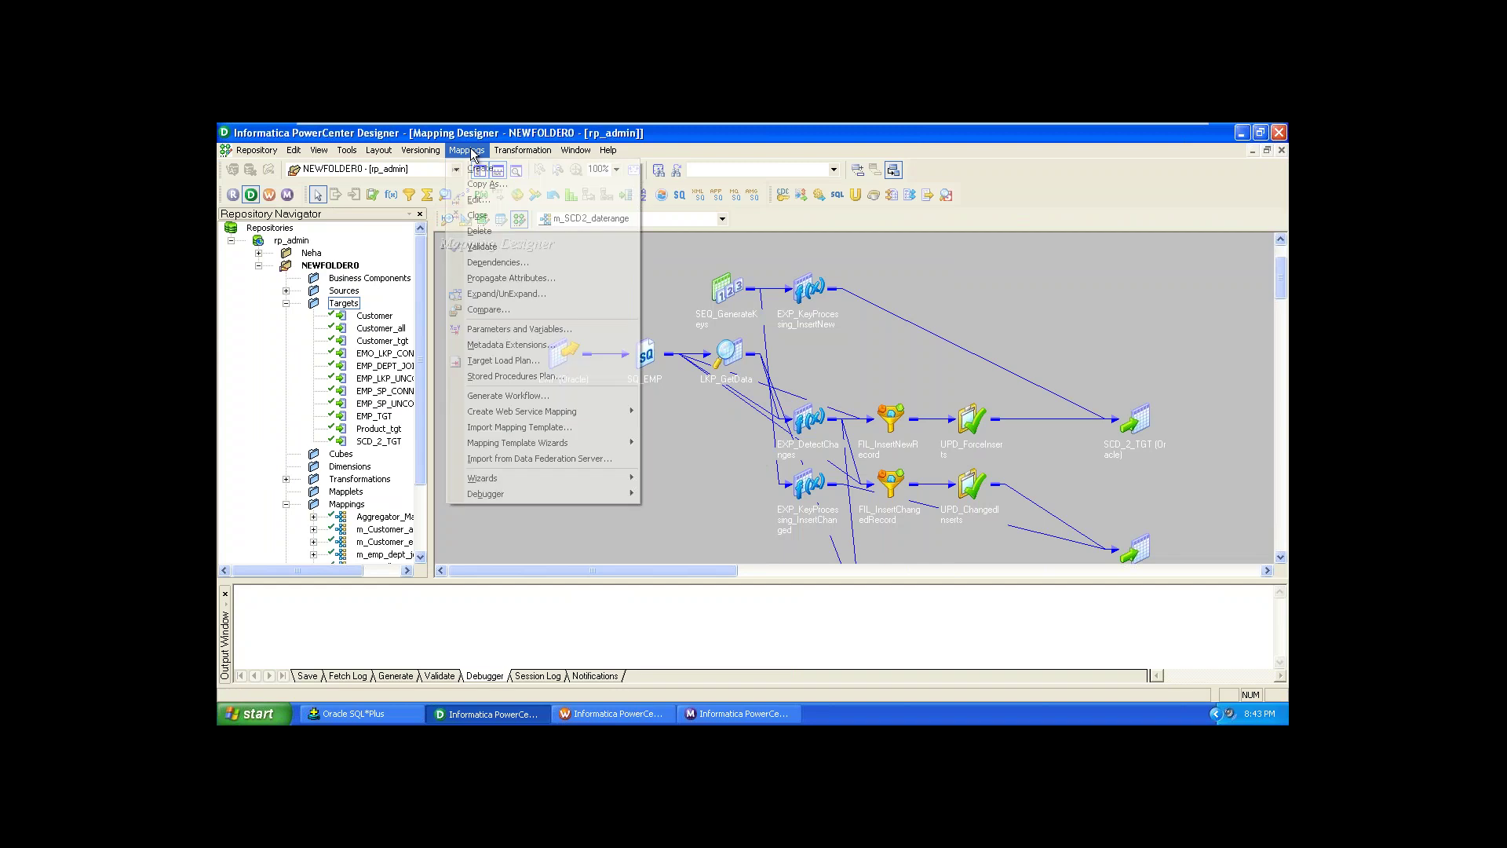
pyautogui.moveTo(542, 495)
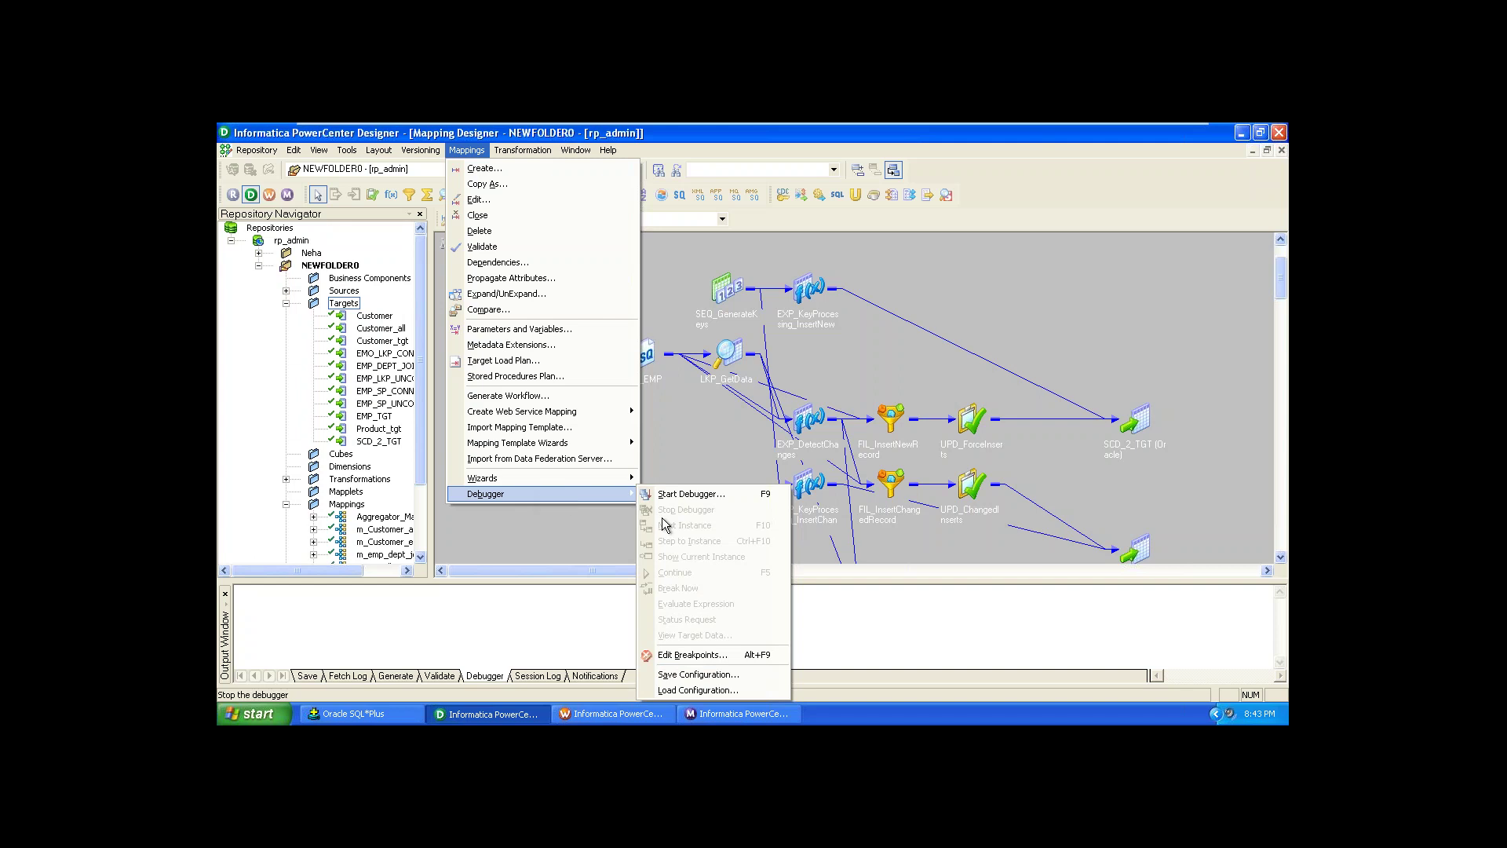
# Step: Add a data breakpoint on EXP_CalcToDate with 0 rows skipped and no condition
pyautogui.click(691, 655)
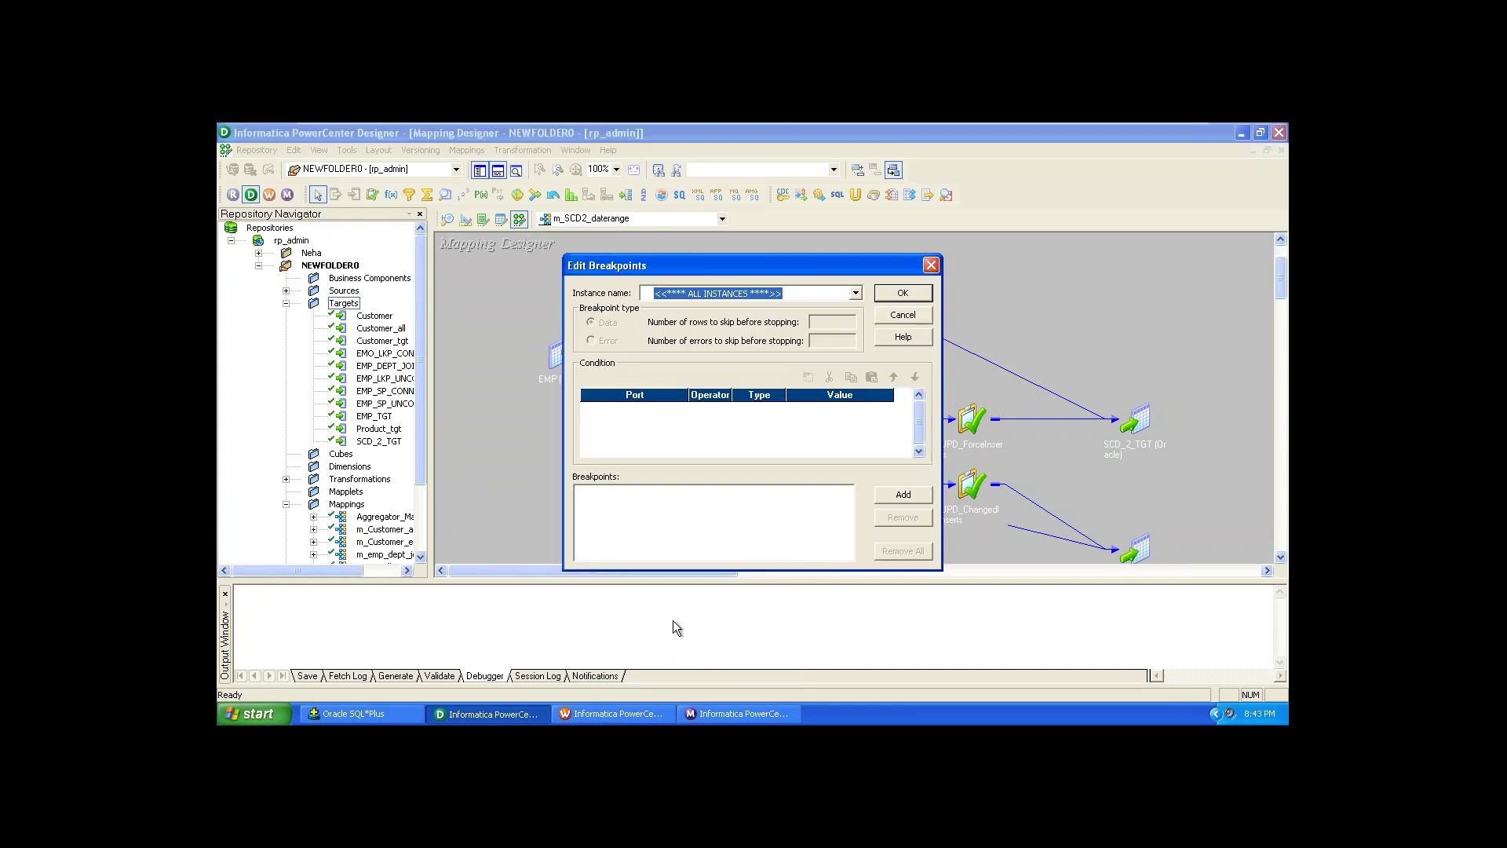
pyautogui.click(856, 293)
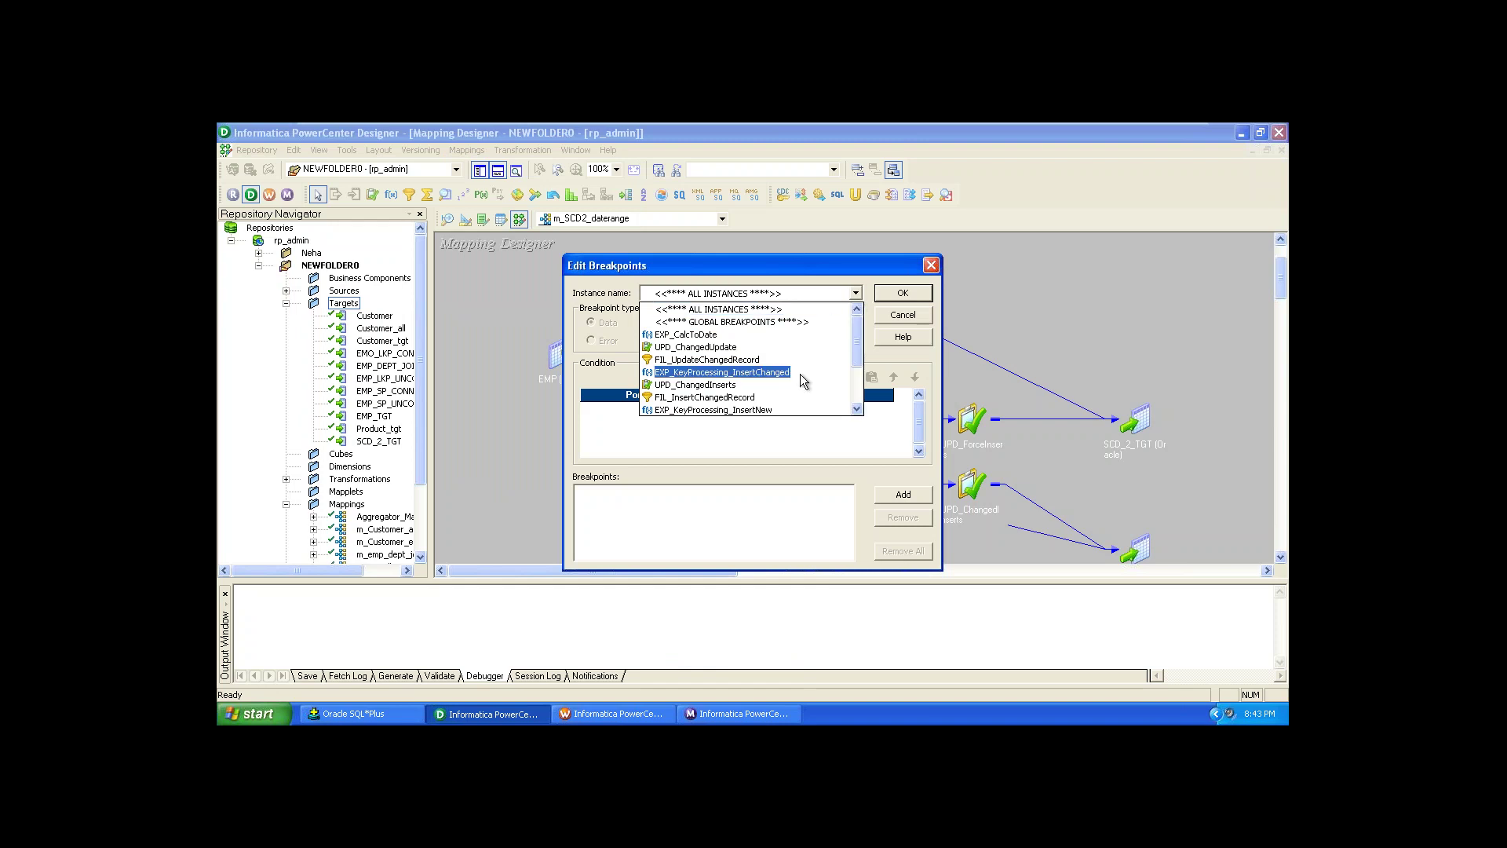
pyautogui.click(680, 336)
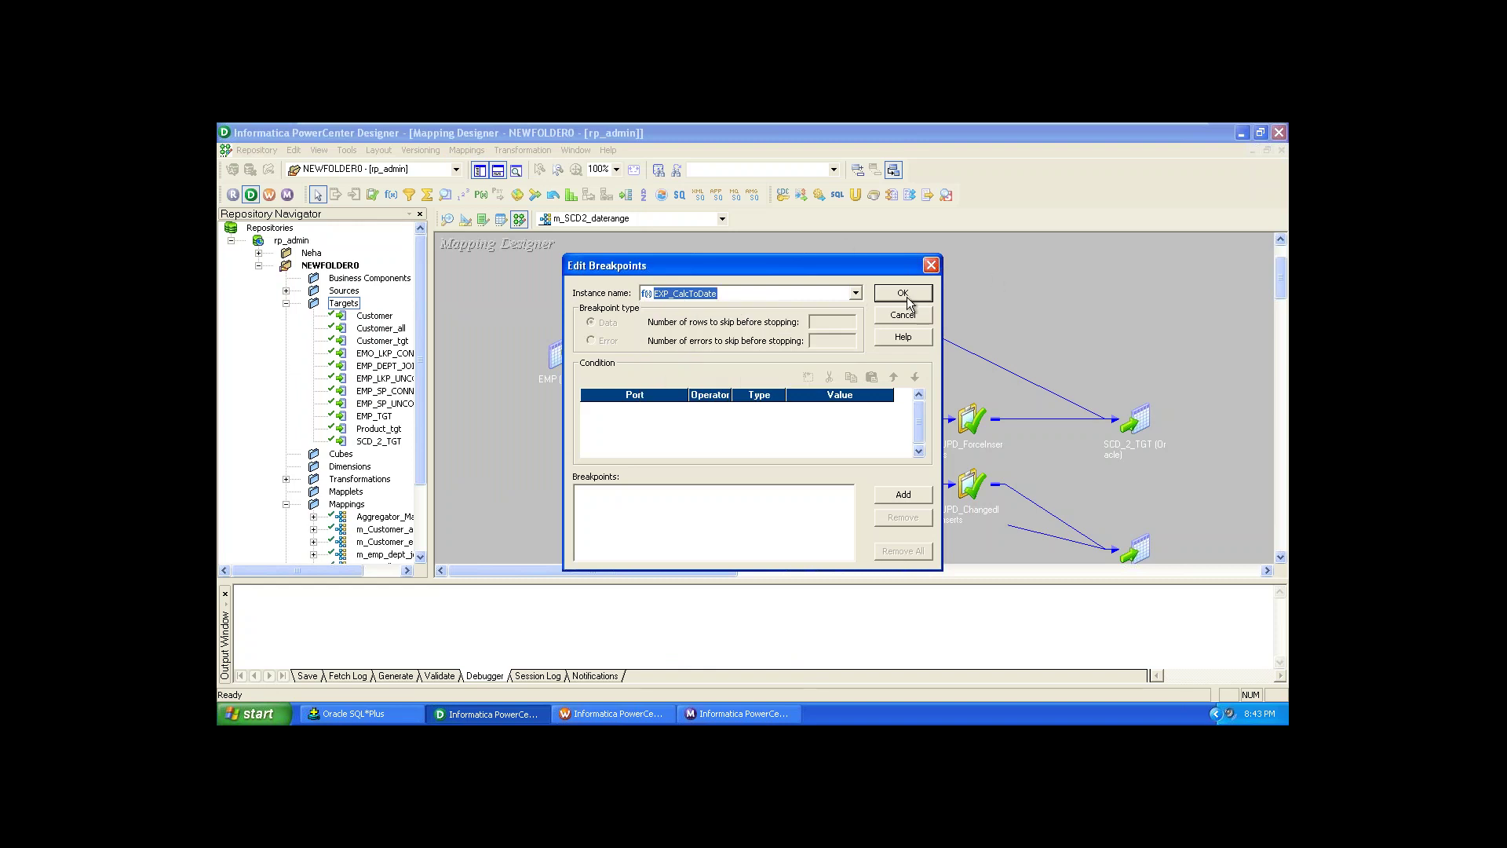
pyautogui.click(900, 496)
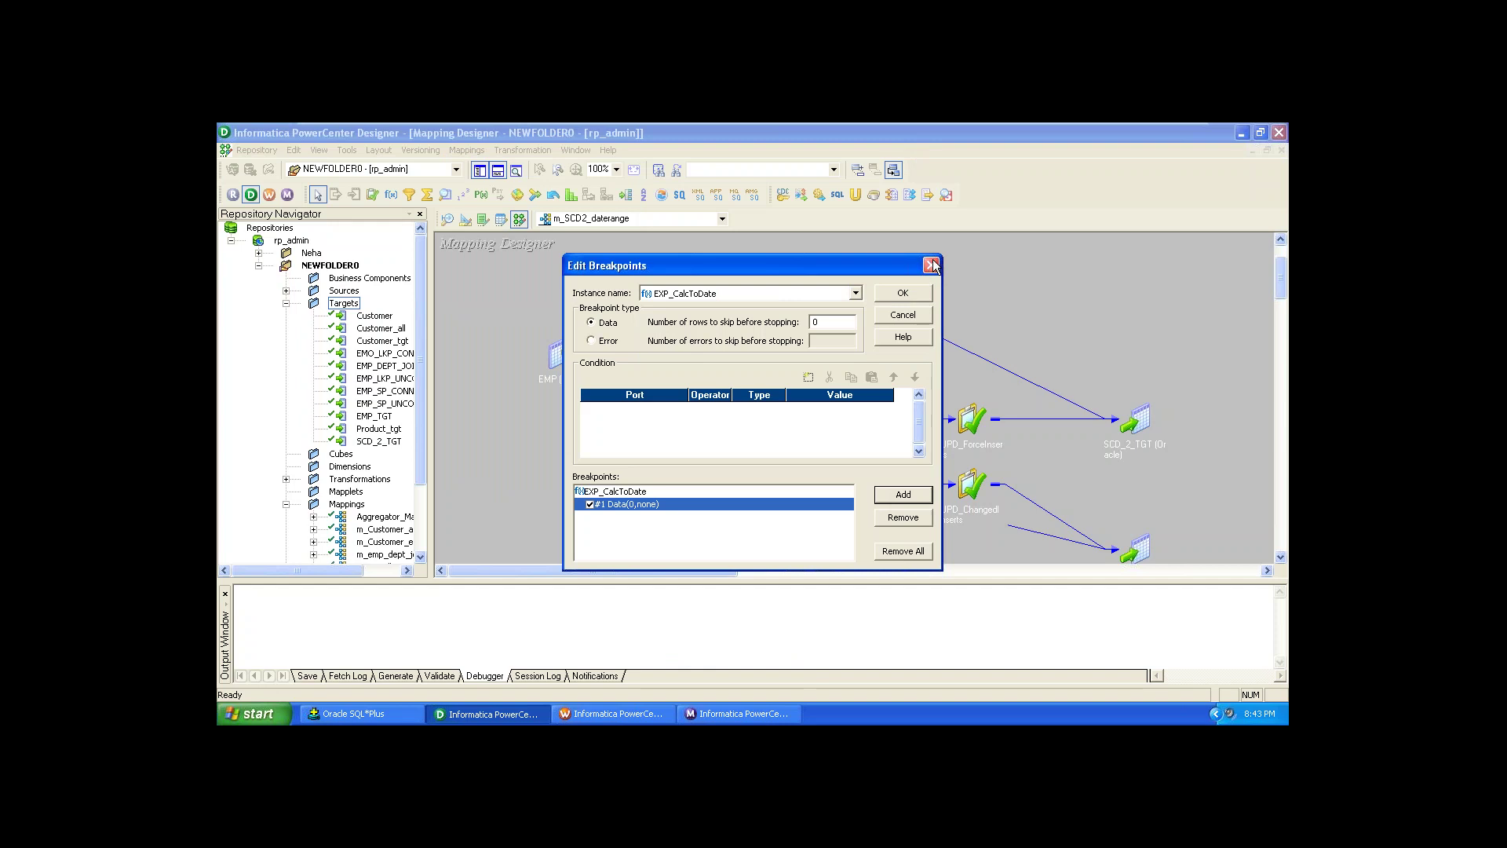
pyautogui.click(923, 301)
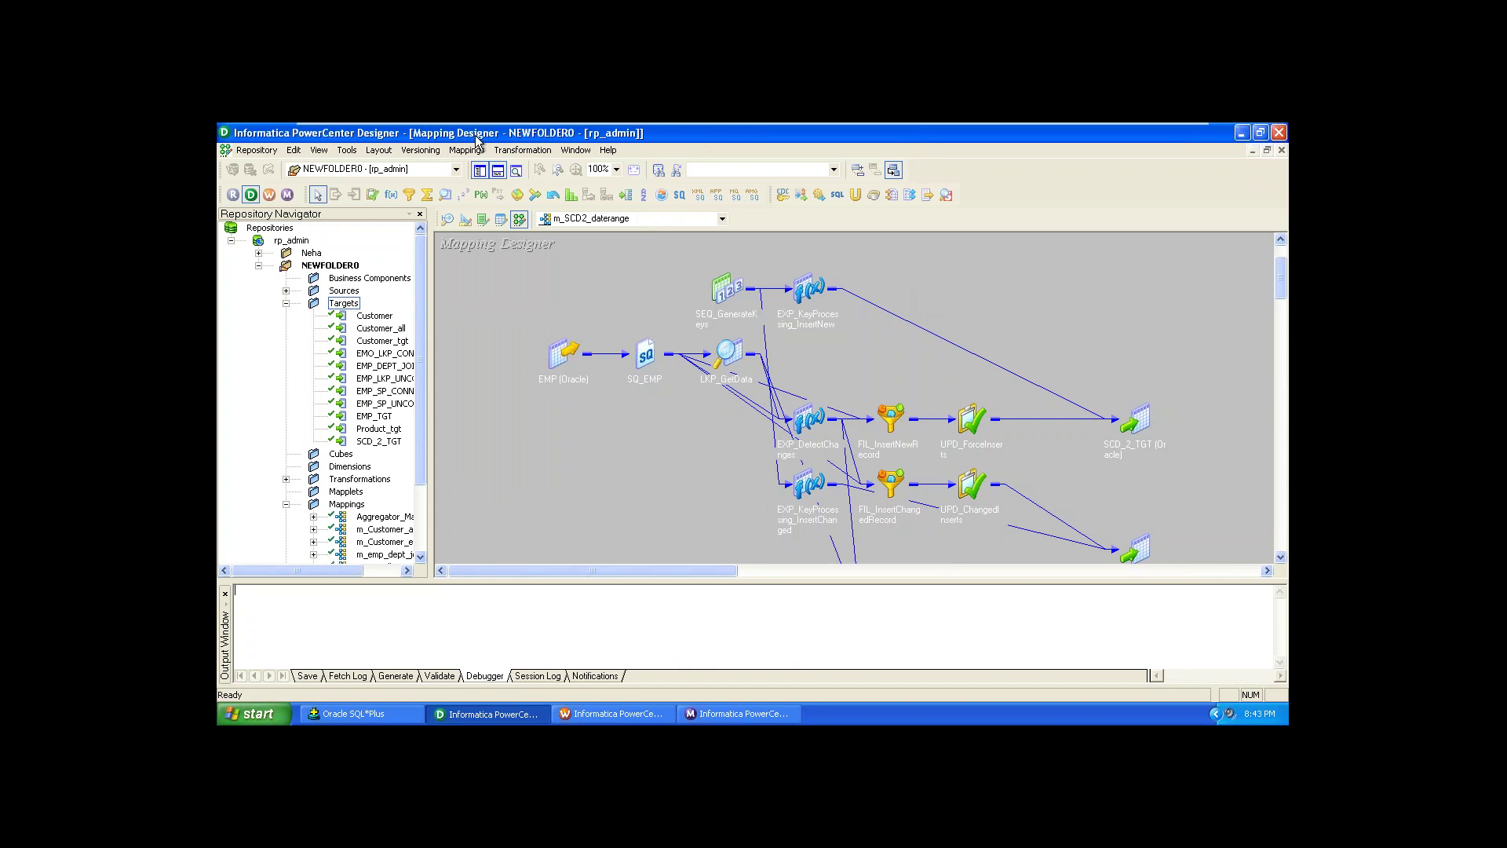
pyautogui.click(473, 150)
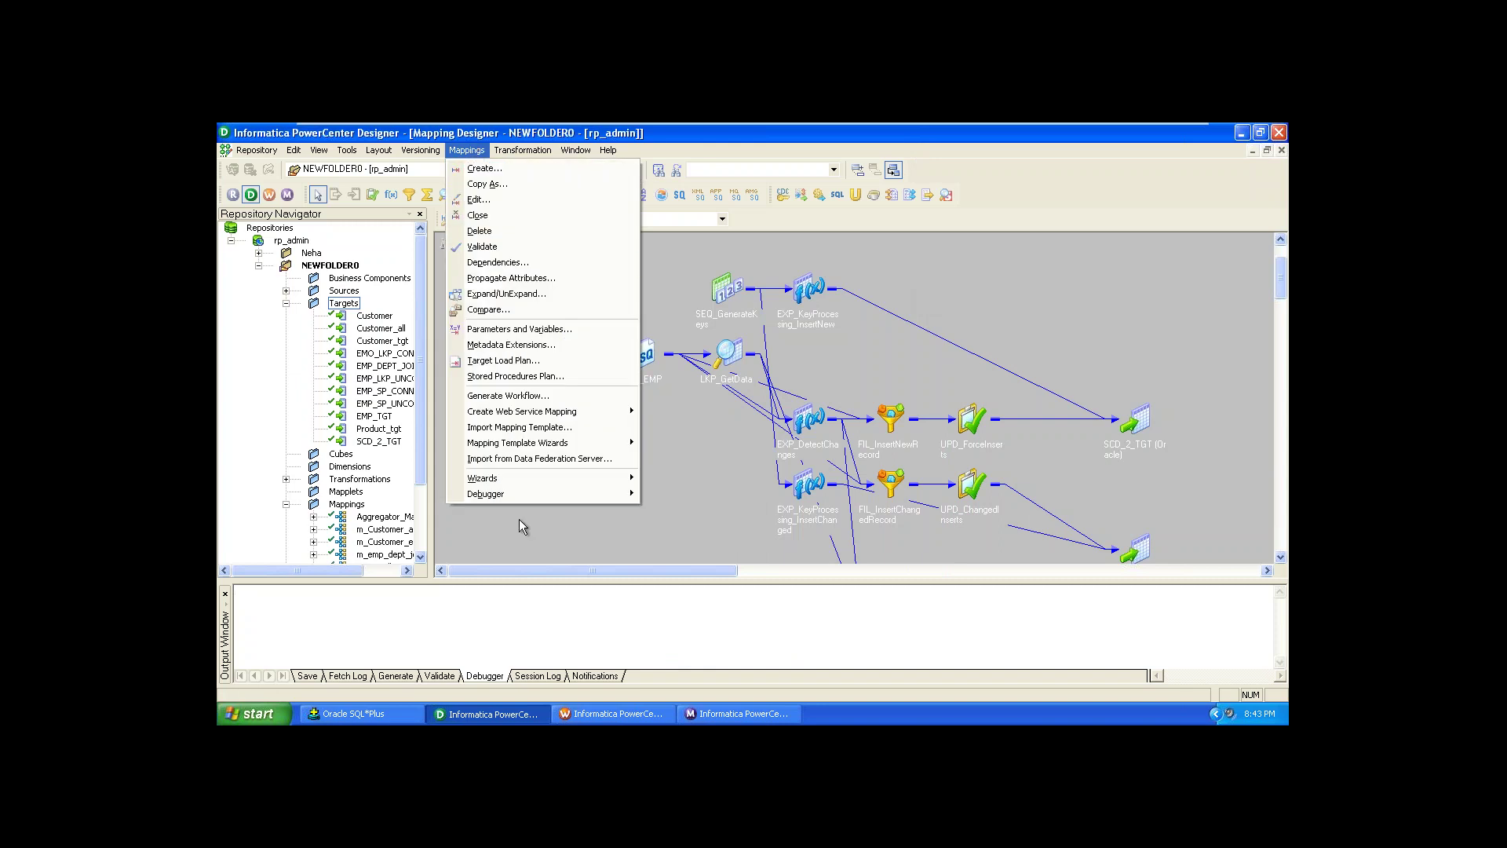
pyautogui.moveTo(525, 494)
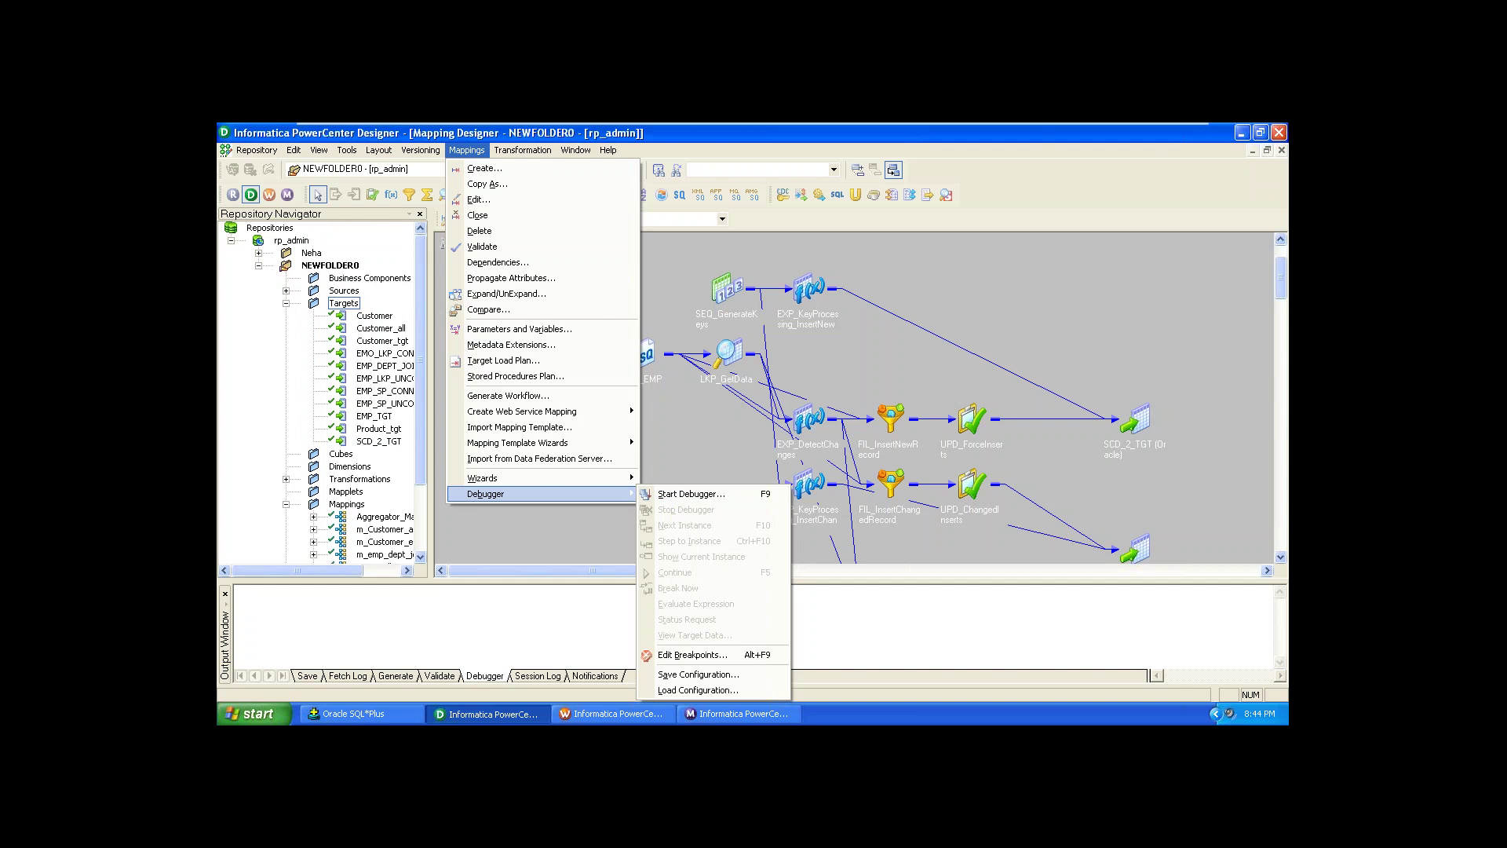
pyautogui.click(722, 662)
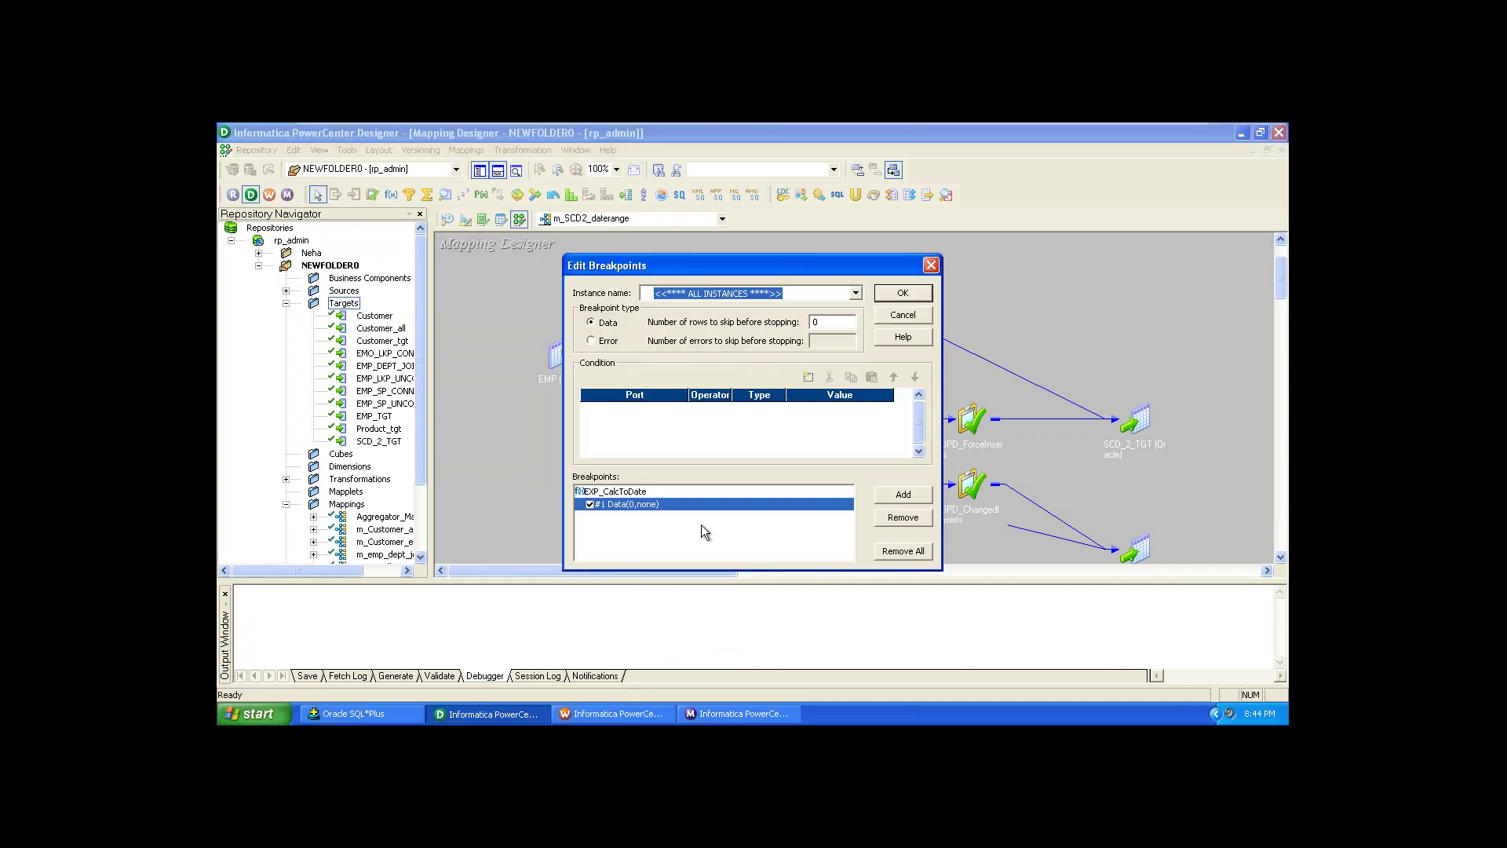
pyautogui.click(901, 519)
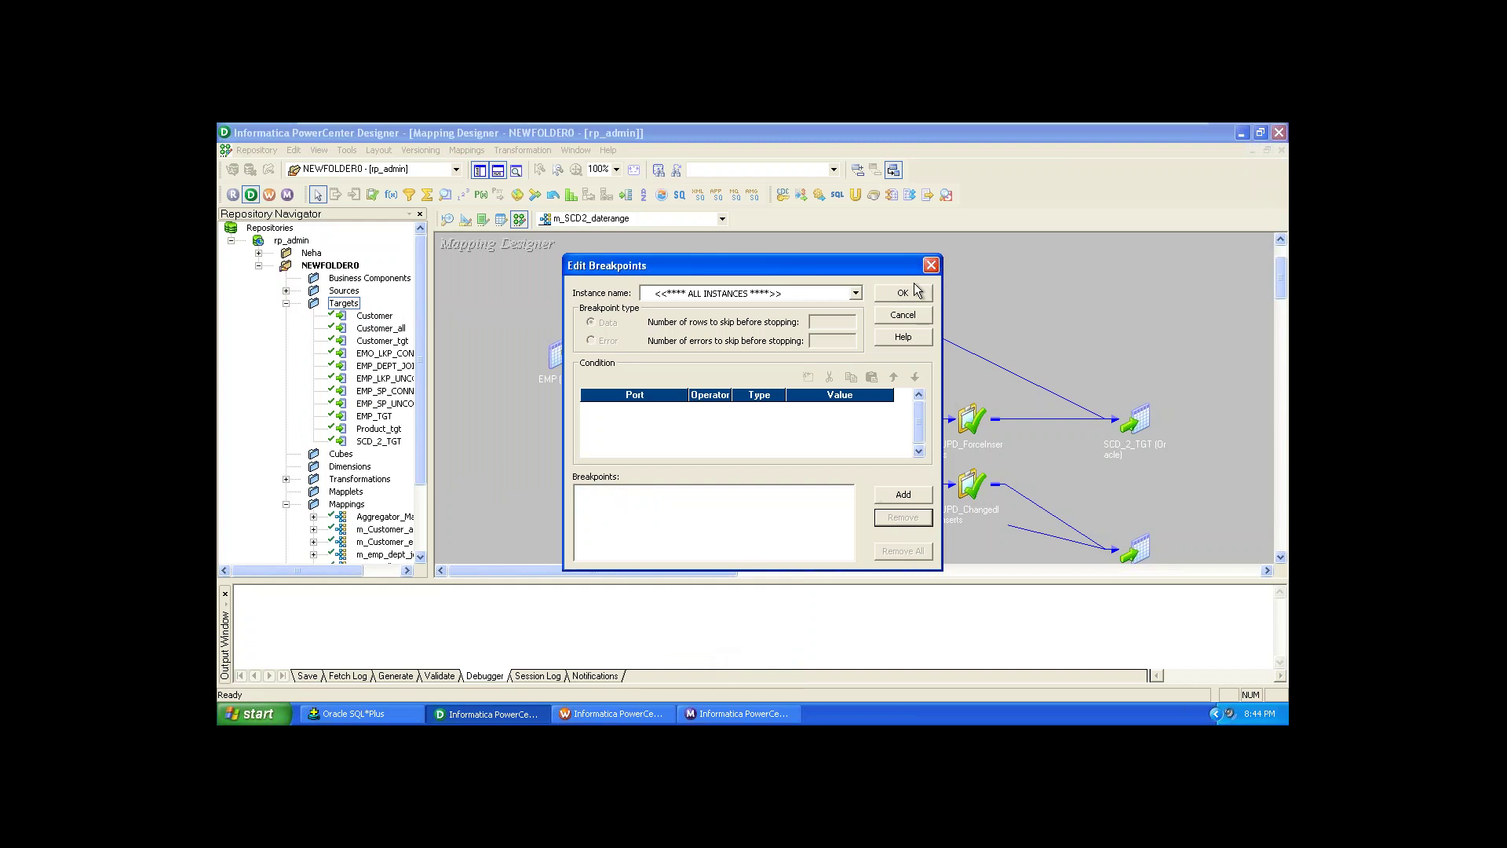
pyautogui.click(931, 267)
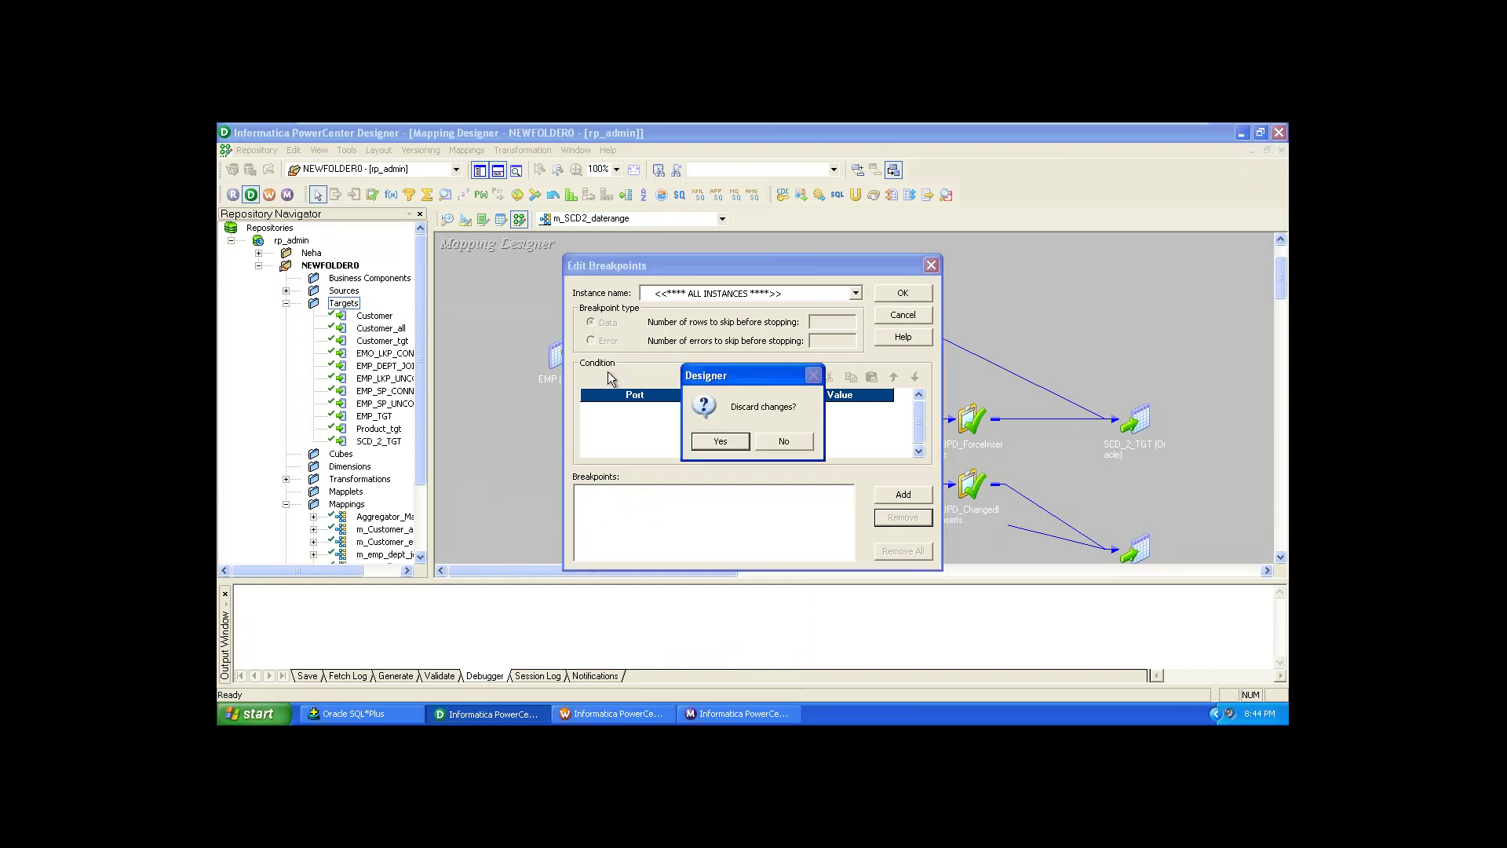
pyautogui.click(721, 439)
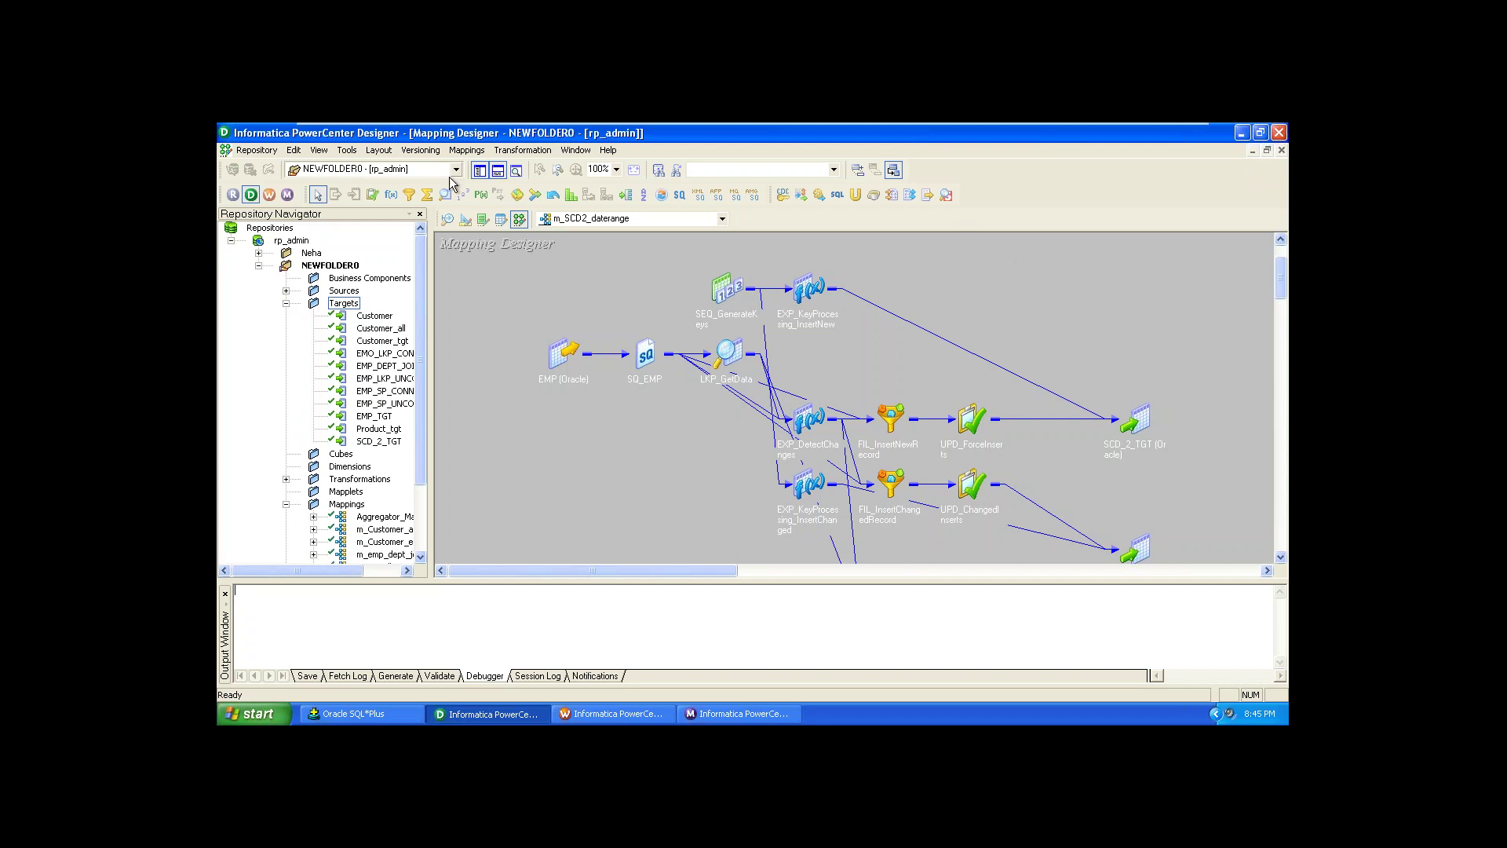
# Step: Start the Debugger wizard on Integration Service admin, reusing an existing session instance
pyautogui.click(466, 150)
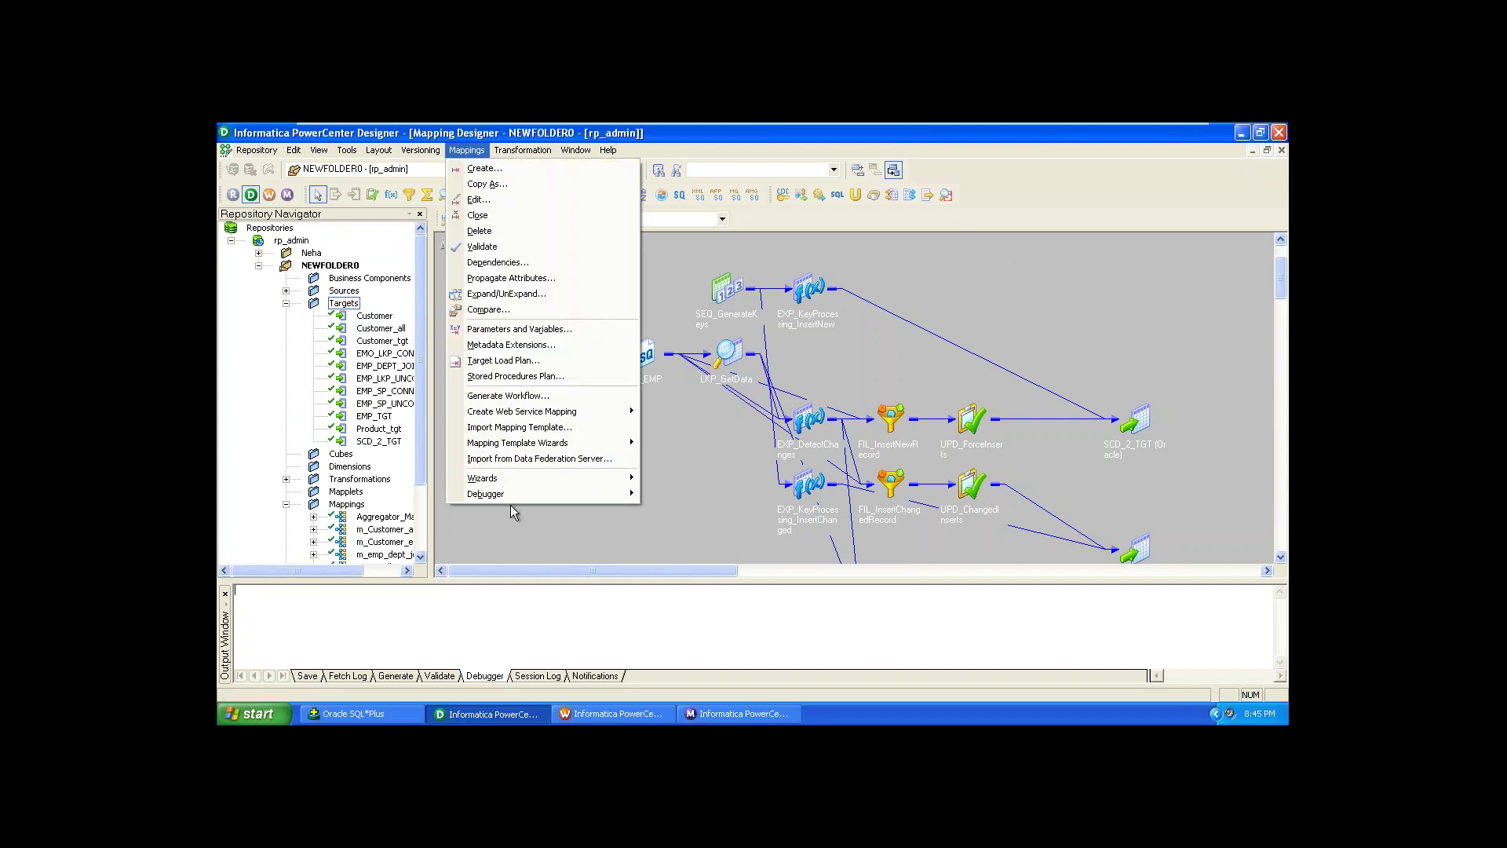
pyautogui.moveTo(512, 496)
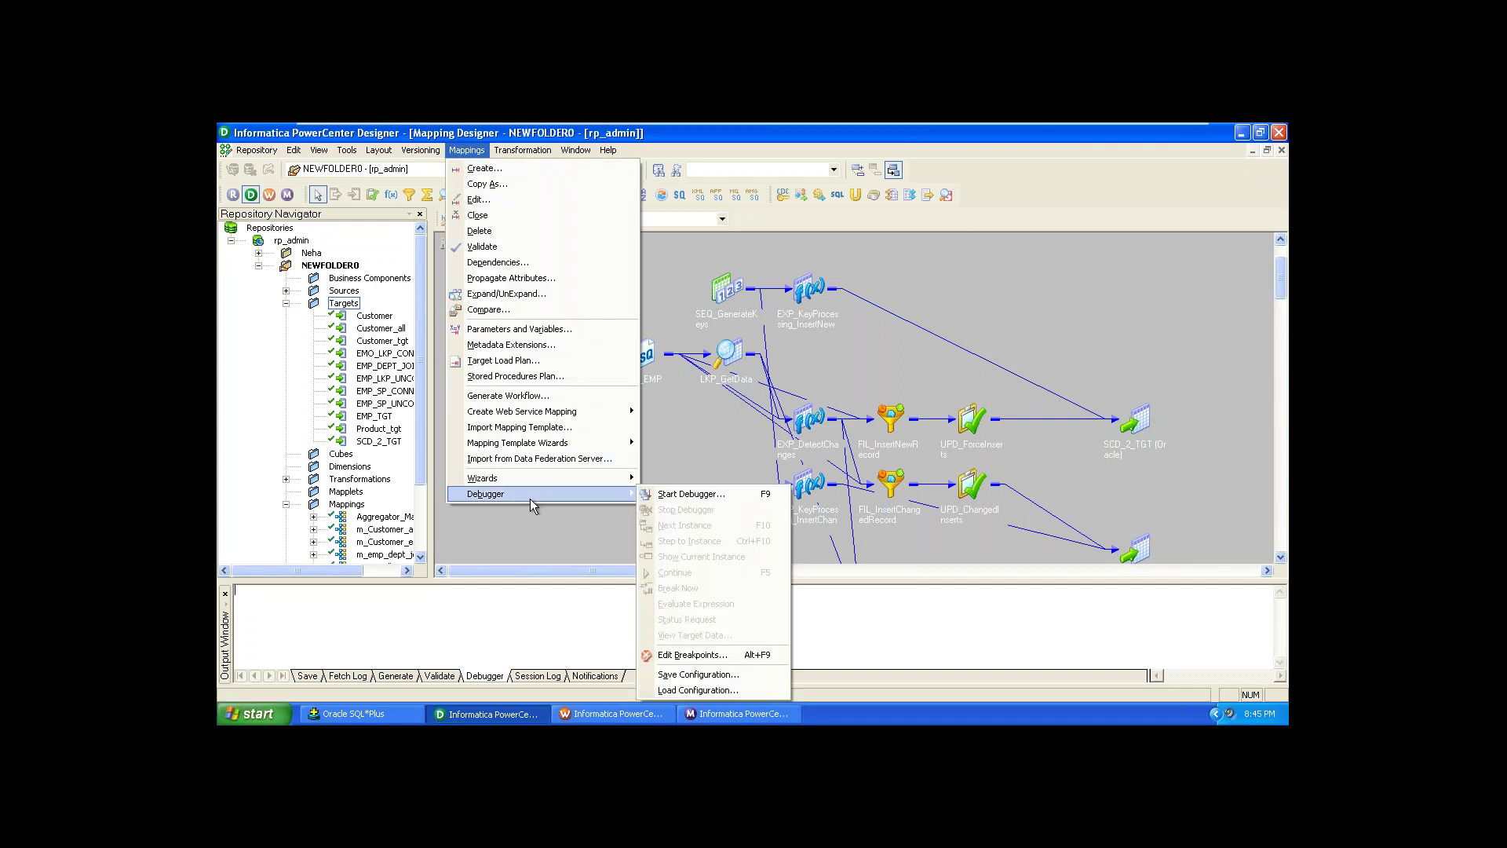
pyautogui.click(761, 494)
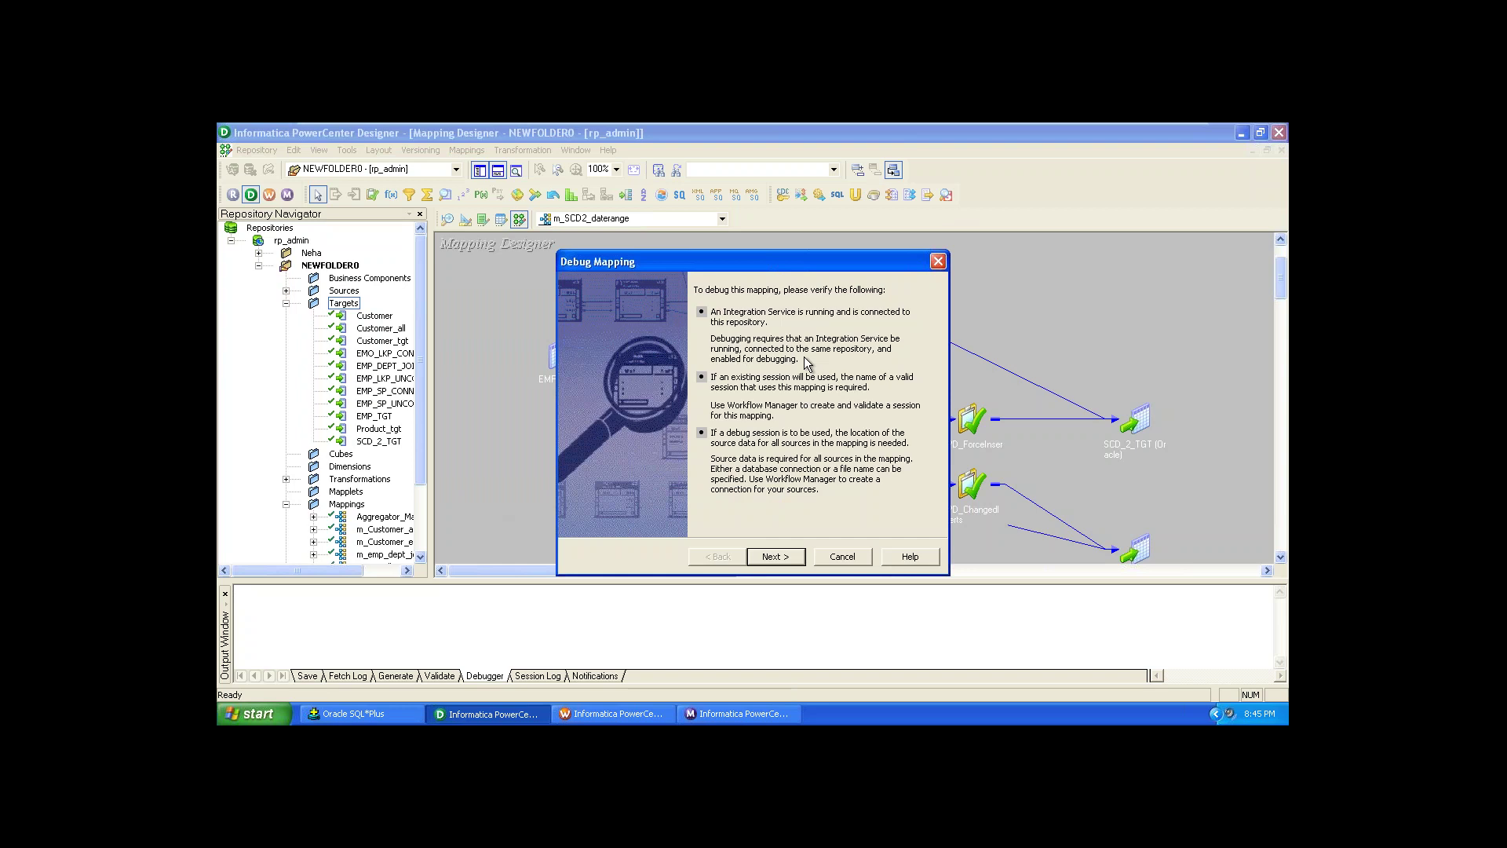
pyautogui.click(787, 558)
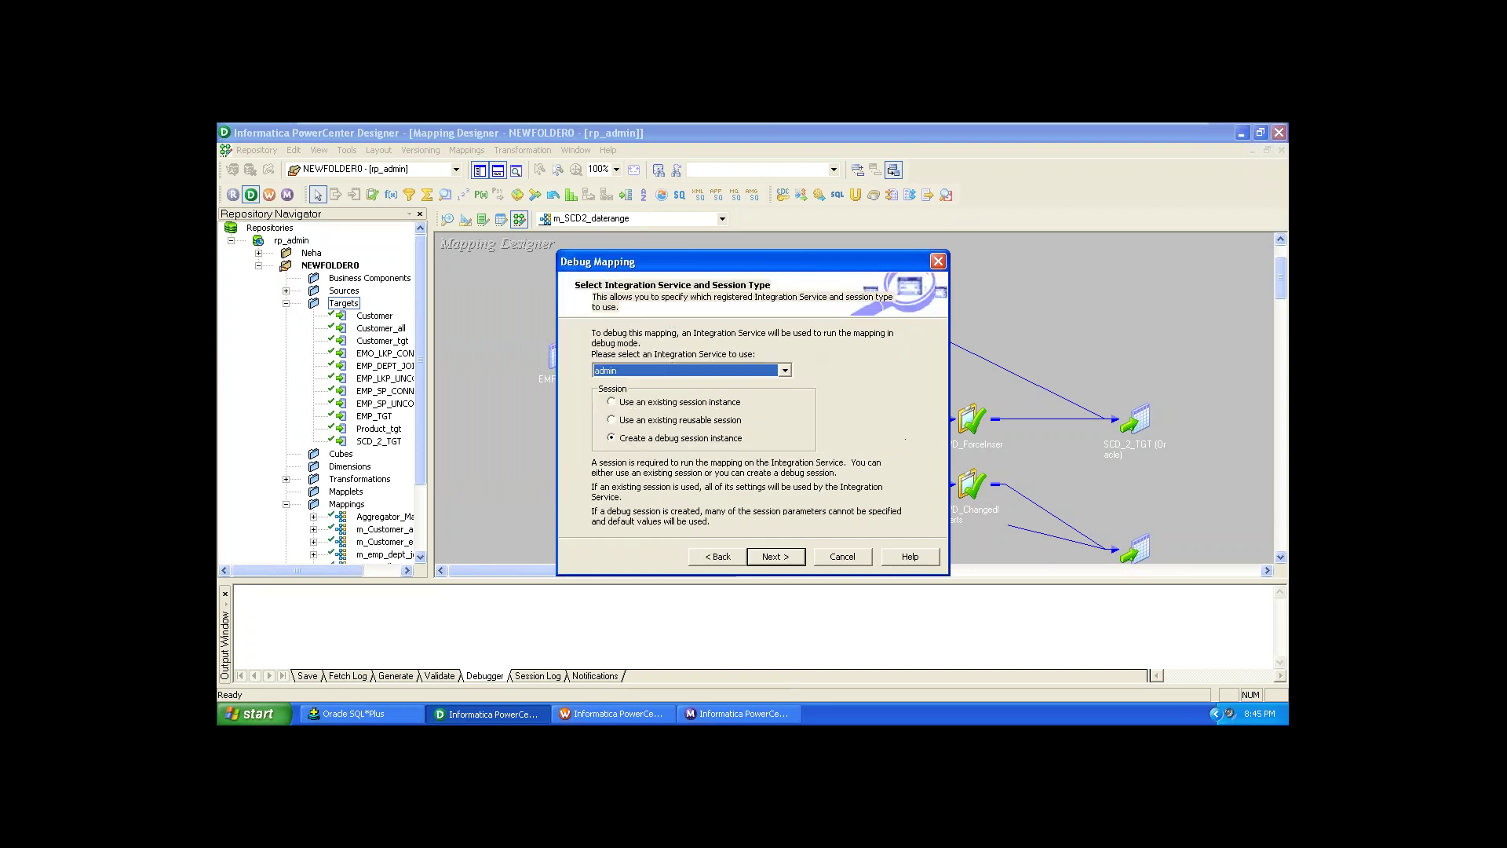
pyautogui.click(785, 371)
pyautogui.click(786, 370)
pyautogui.click(731, 403)
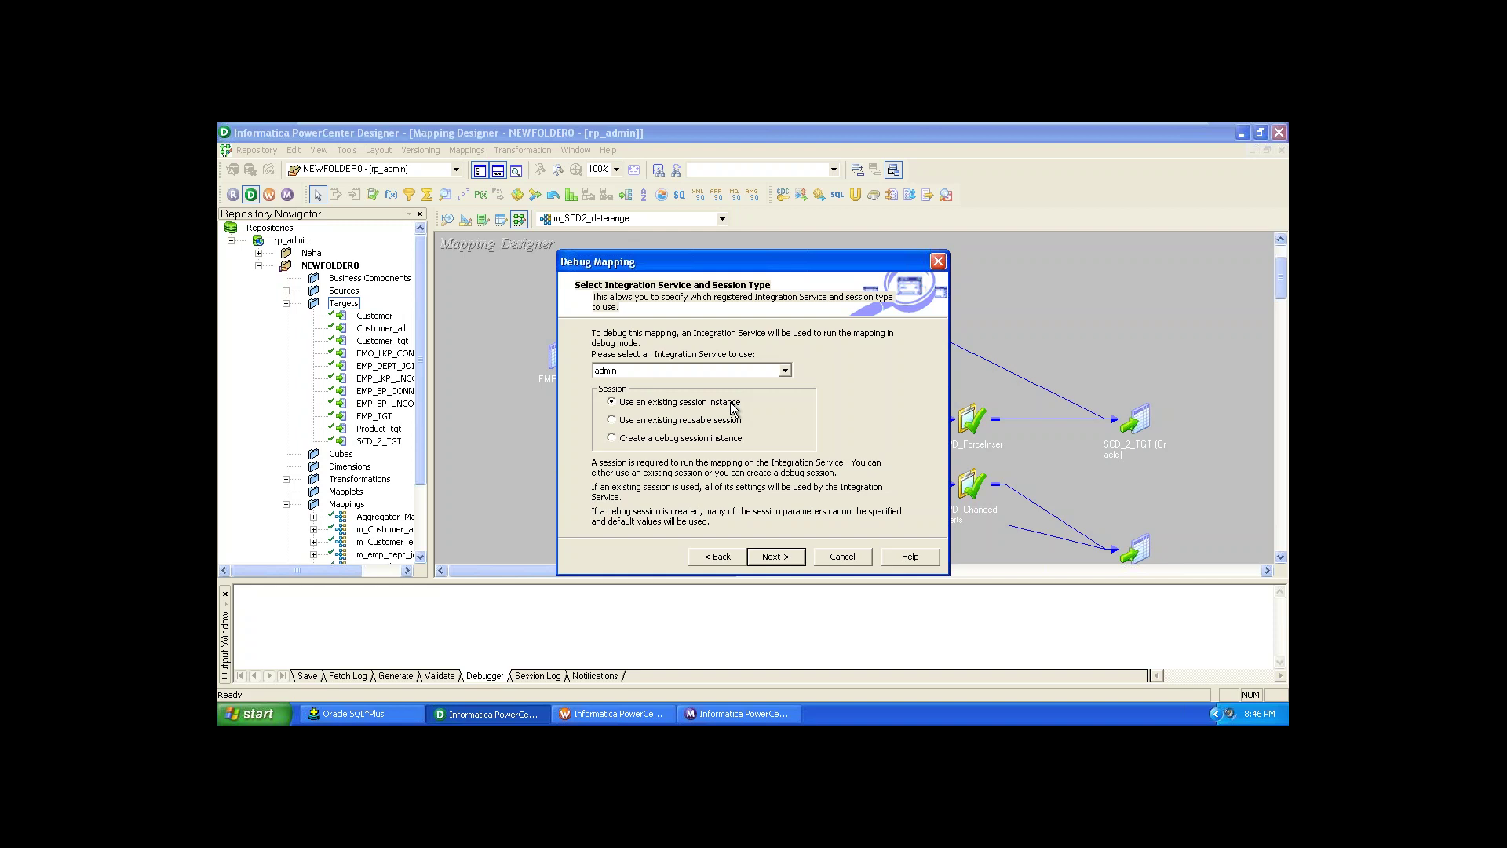
pyautogui.click(773, 556)
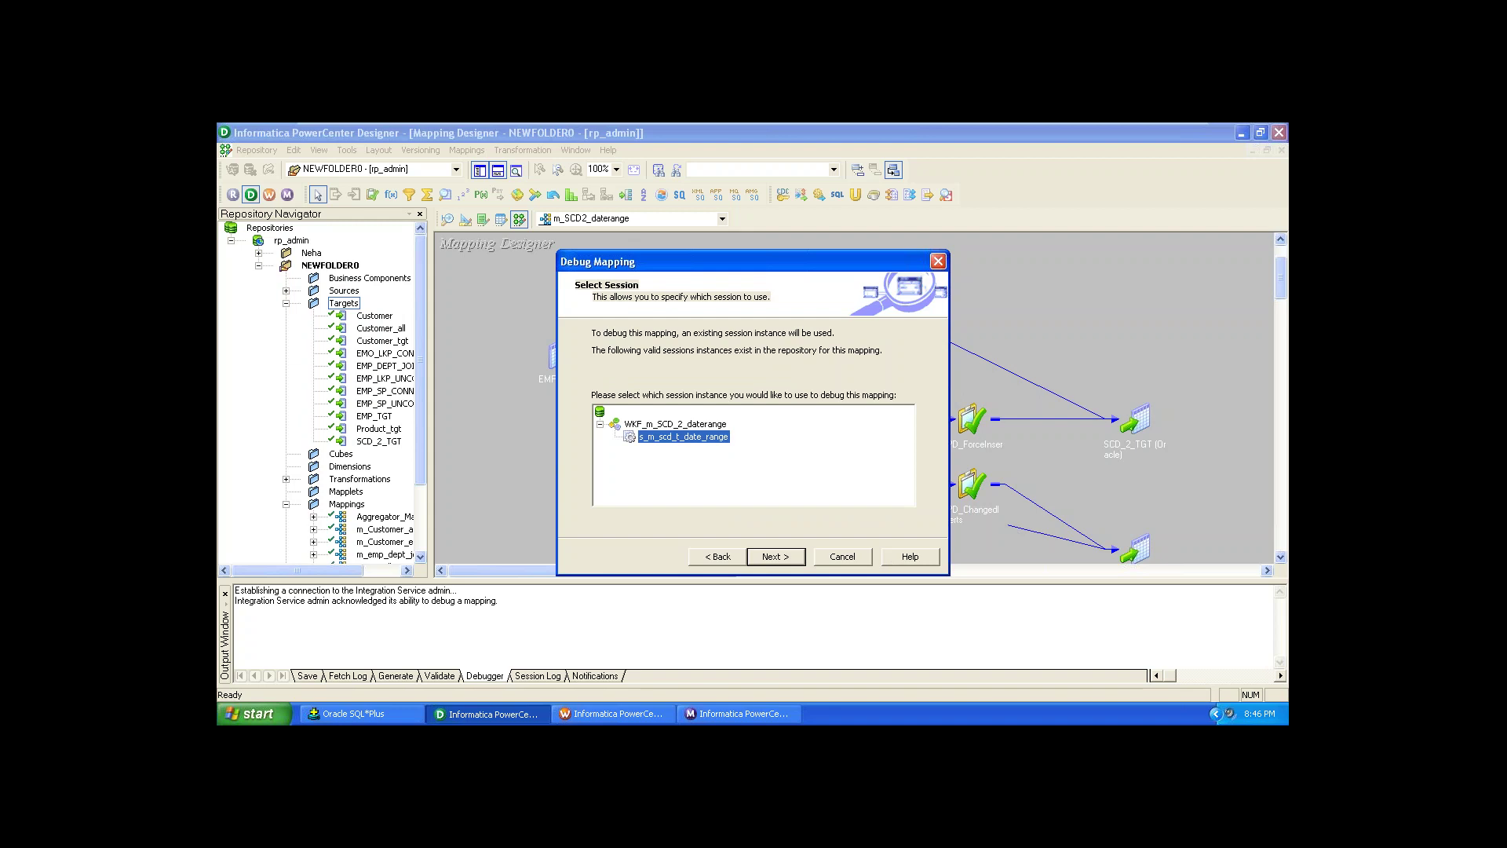
# Step: Accept session s_m_scd_2_date_range, enable Discard target data, and launch the debugger
pyautogui.press('Return')
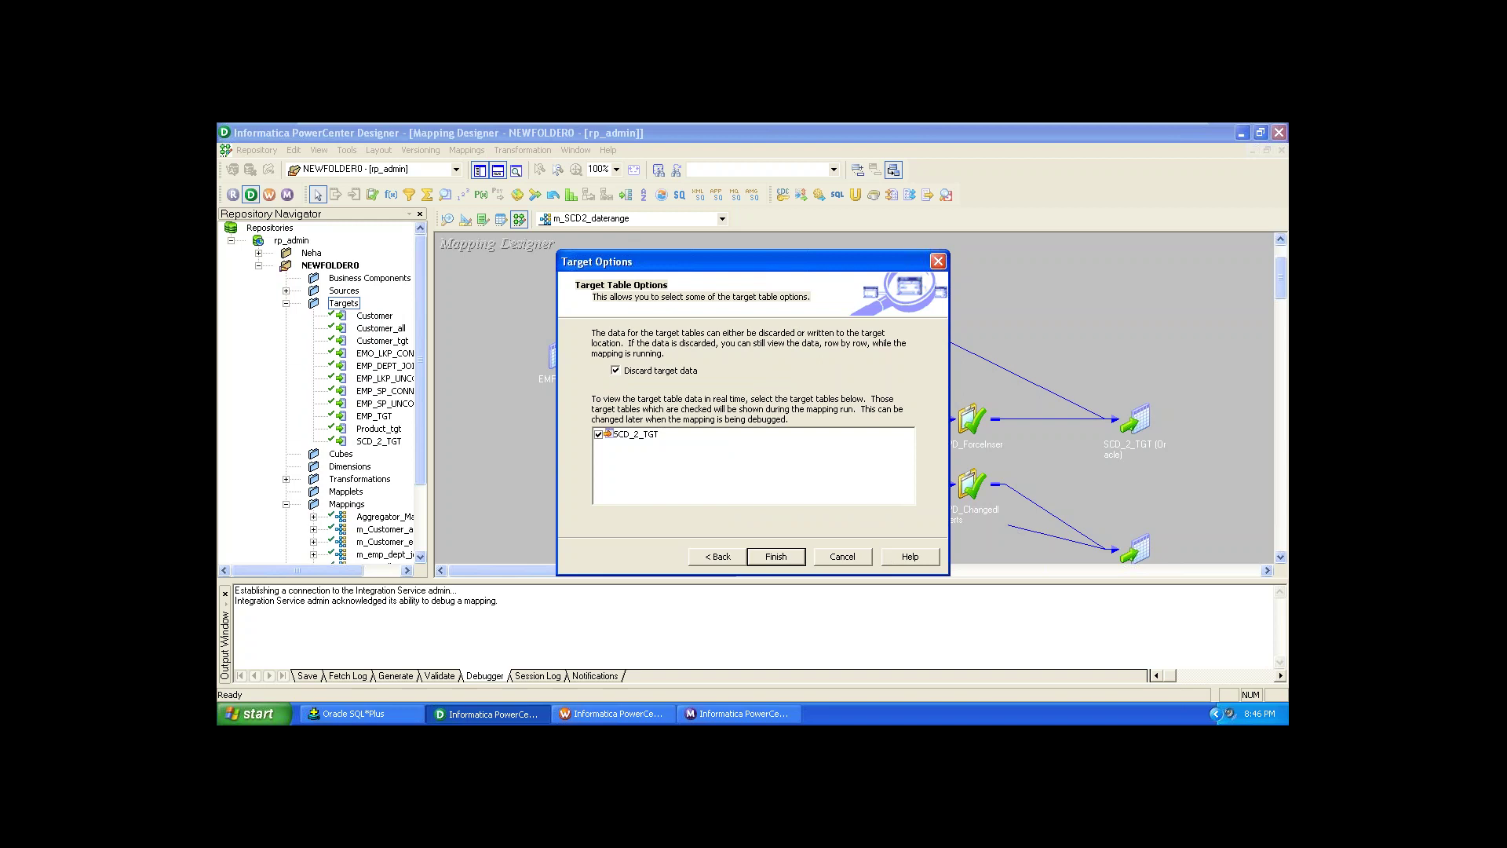
pyautogui.click(616, 374)
pyautogui.click(775, 557)
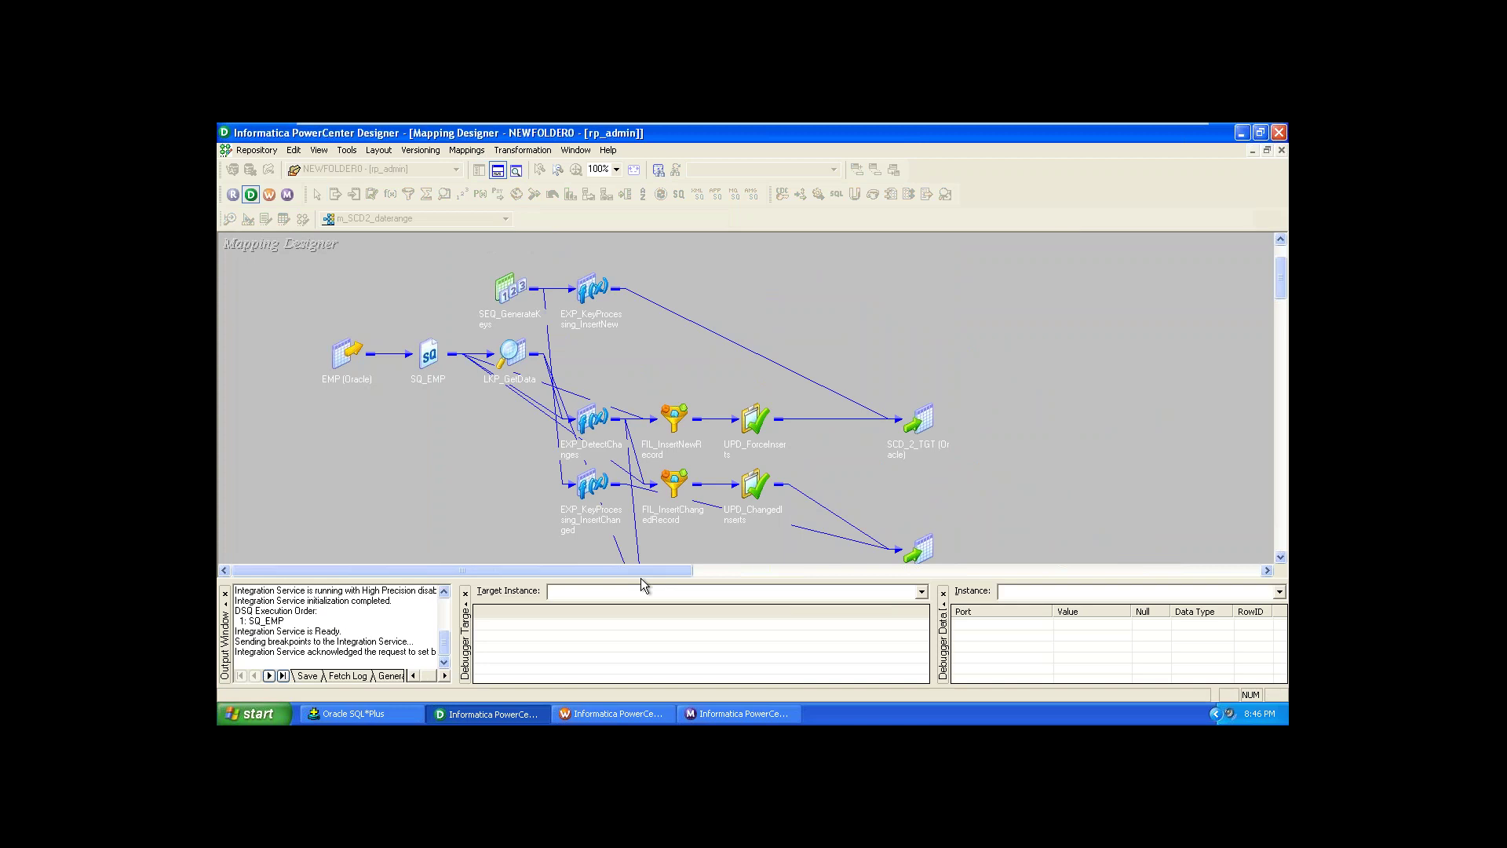
# Step: Resize the debugger panes: taller overall, a wider Output log and a wider instance data display
pyautogui.moveTo(642, 580); pyautogui.dragTo(636, 396)
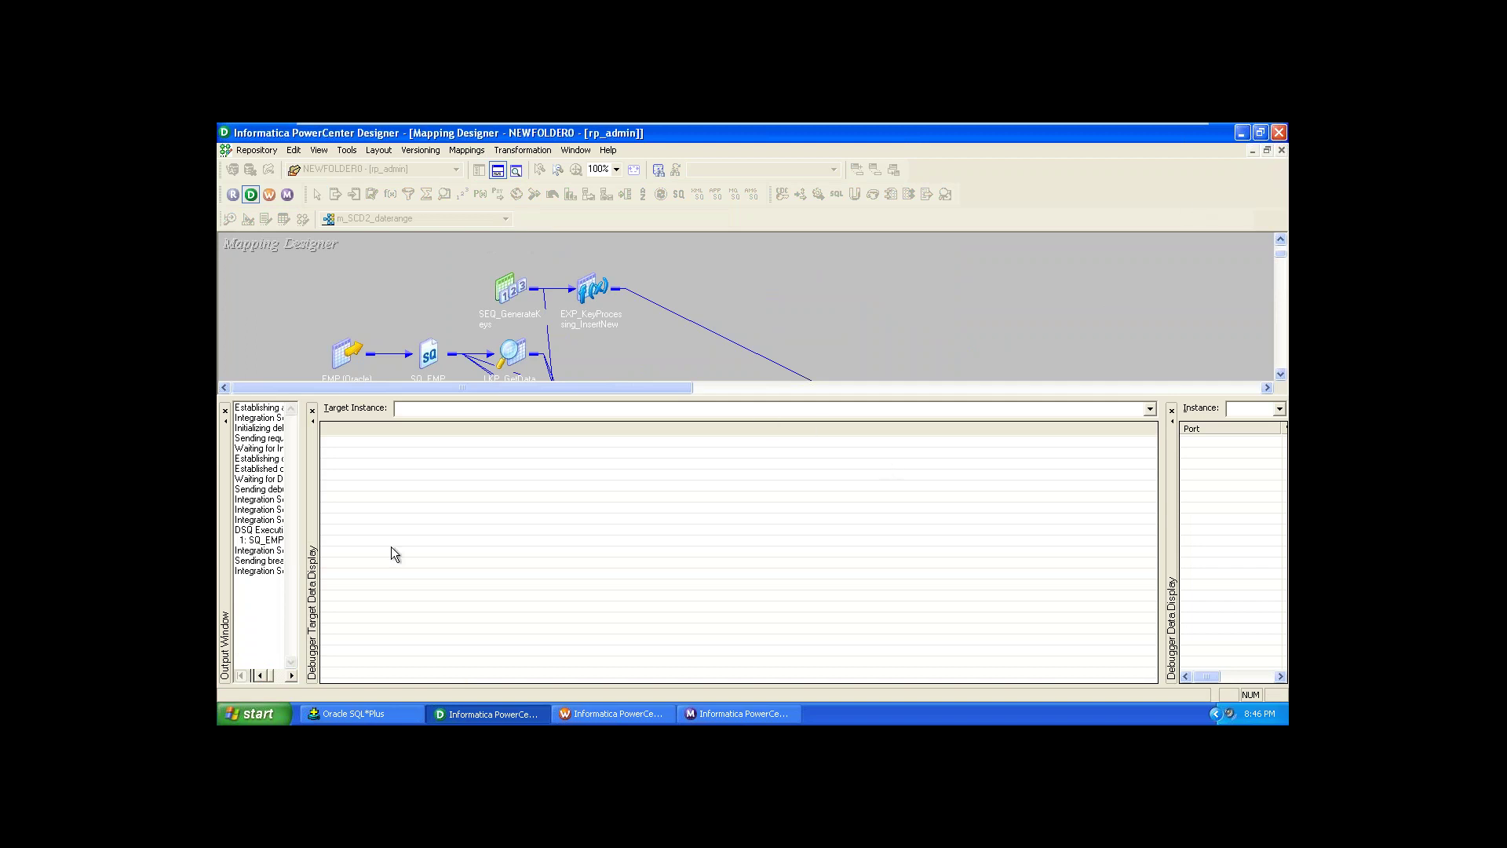
pyautogui.moveTo(302, 558); pyautogui.dragTo(496, 565)
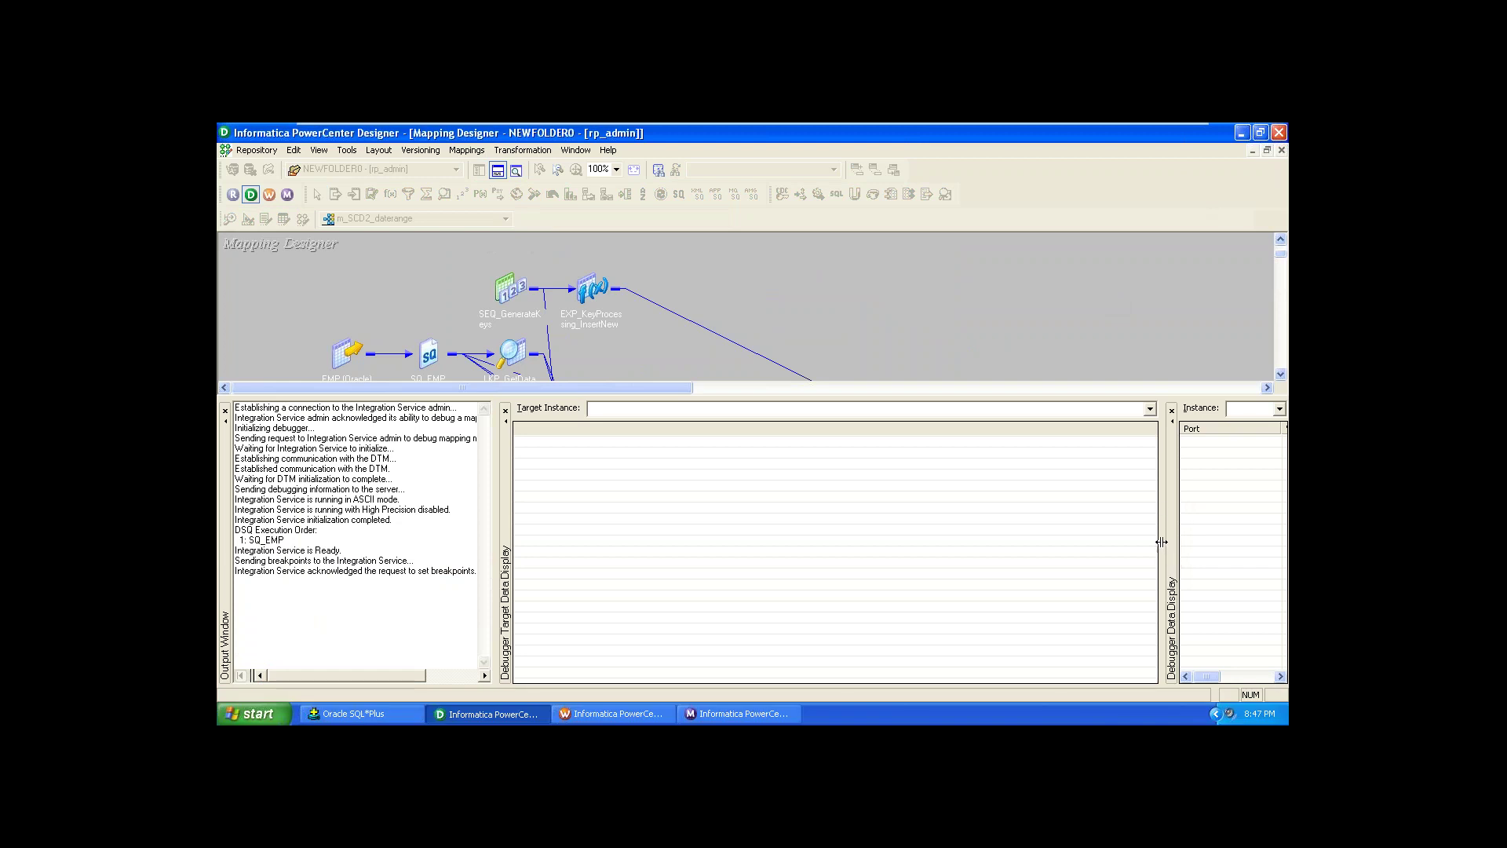
pyautogui.moveTo(1167, 549); pyautogui.dragTo(787, 492)
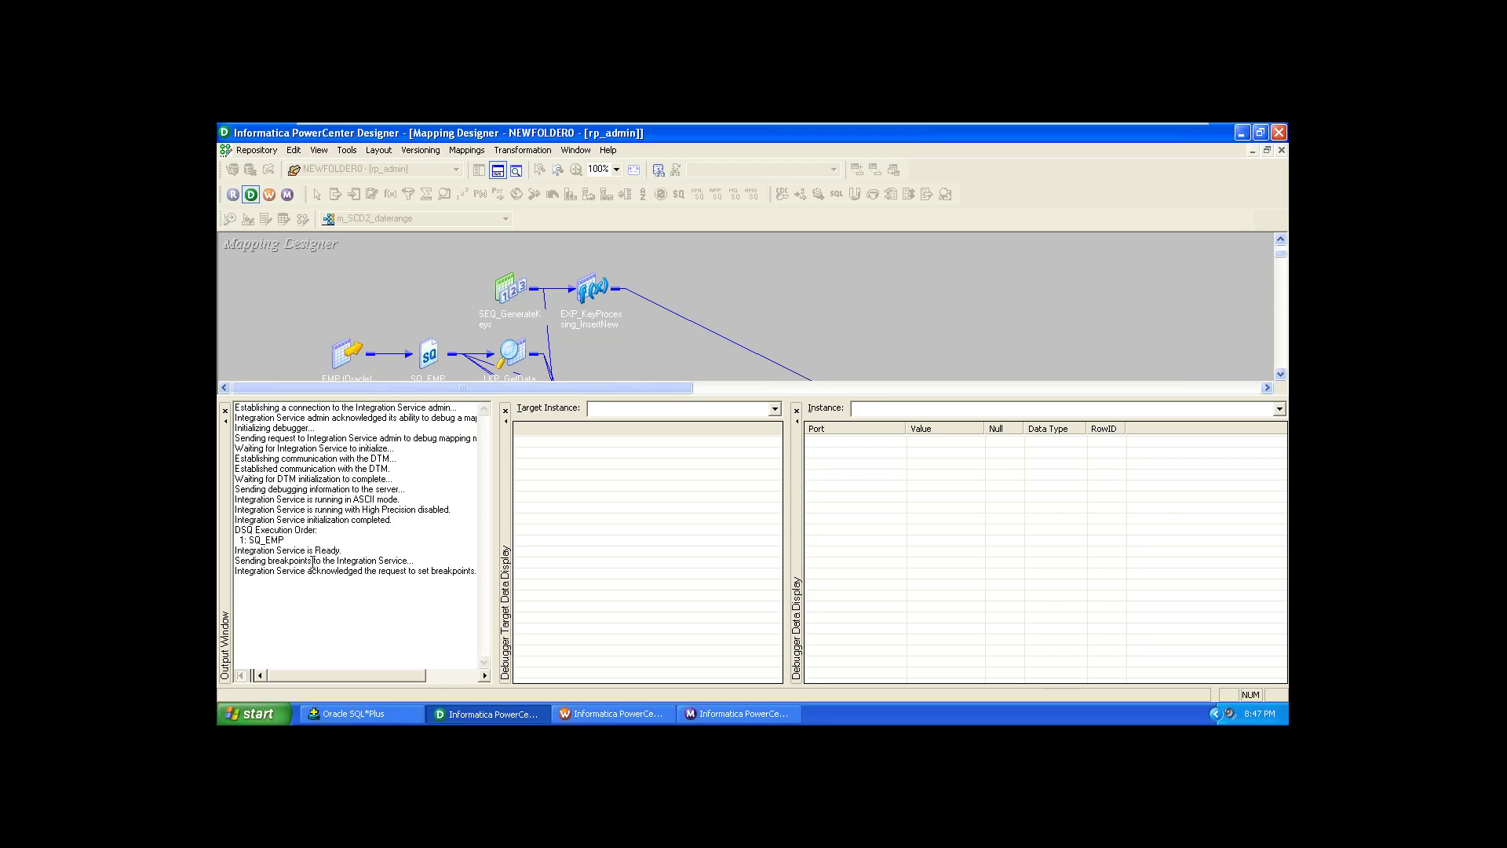
# Step: Step the debugger to SQ_EMP with Next Instance, then on to LKP_GetData
pyautogui.click(474, 151)
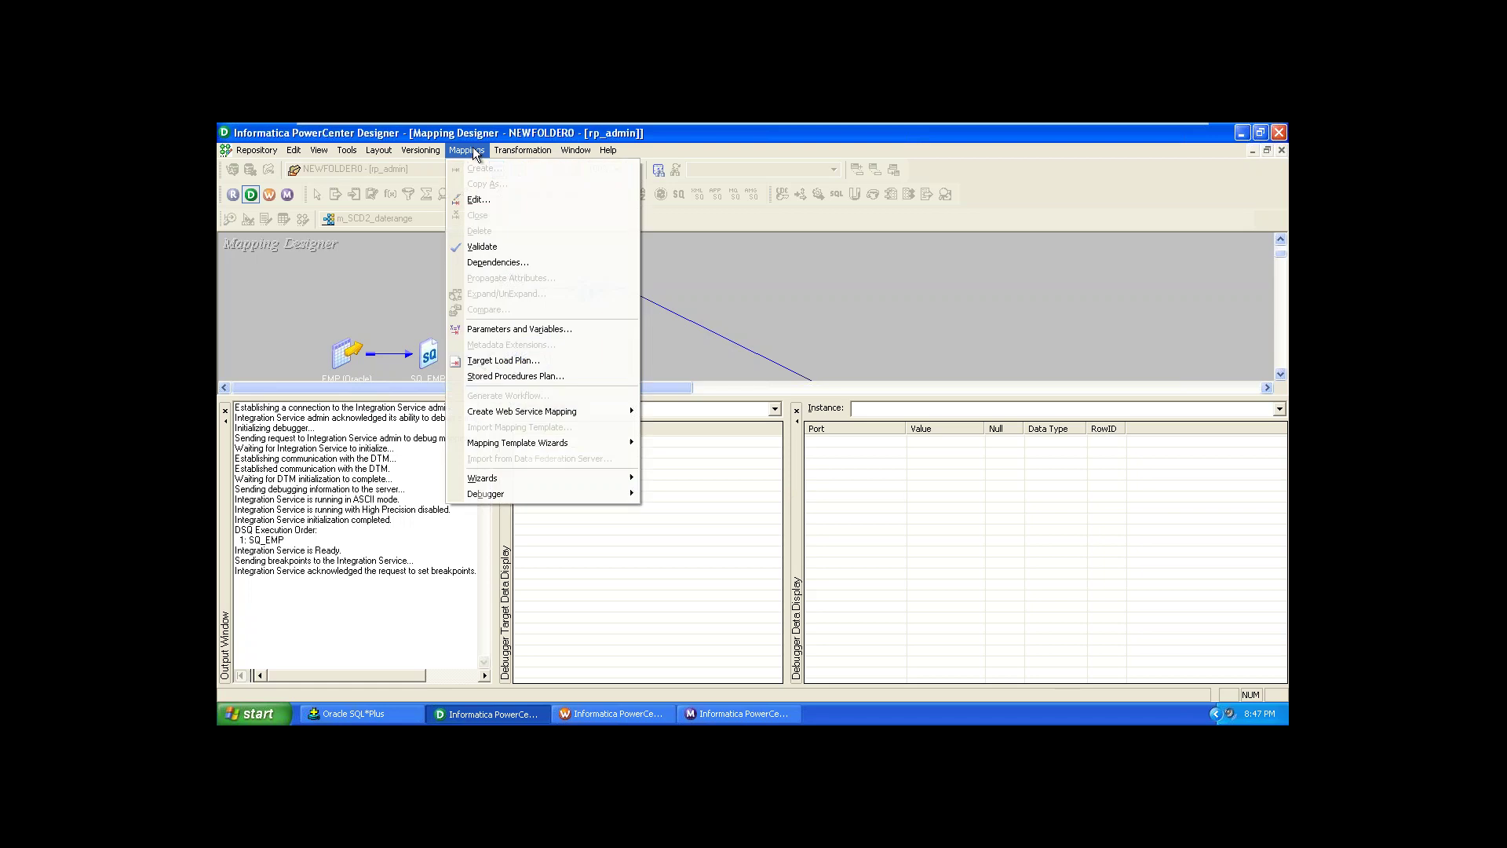
pyautogui.moveTo(552, 501)
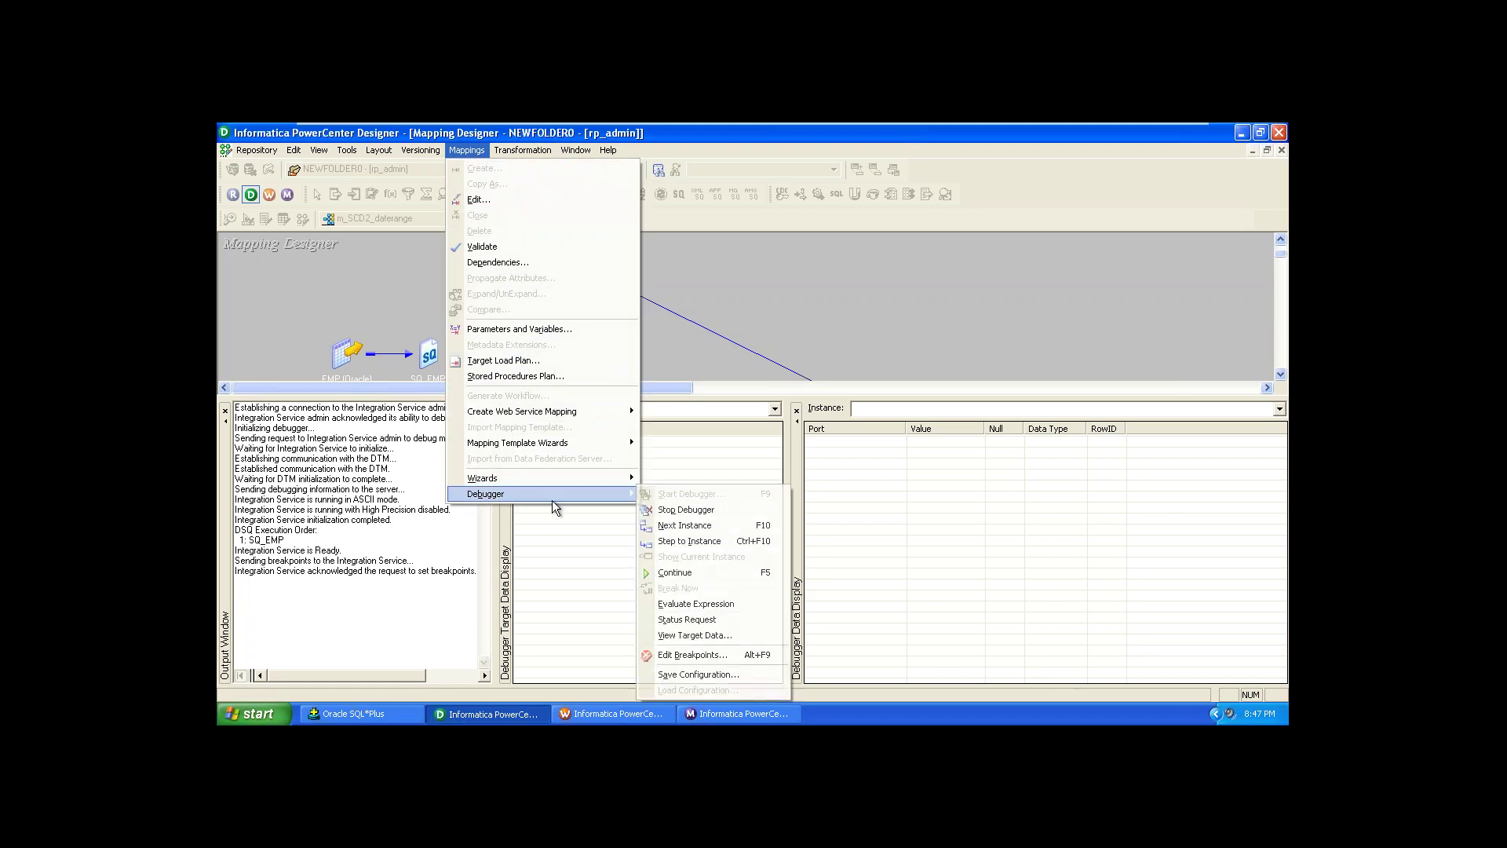
pyautogui.click(683, 526)
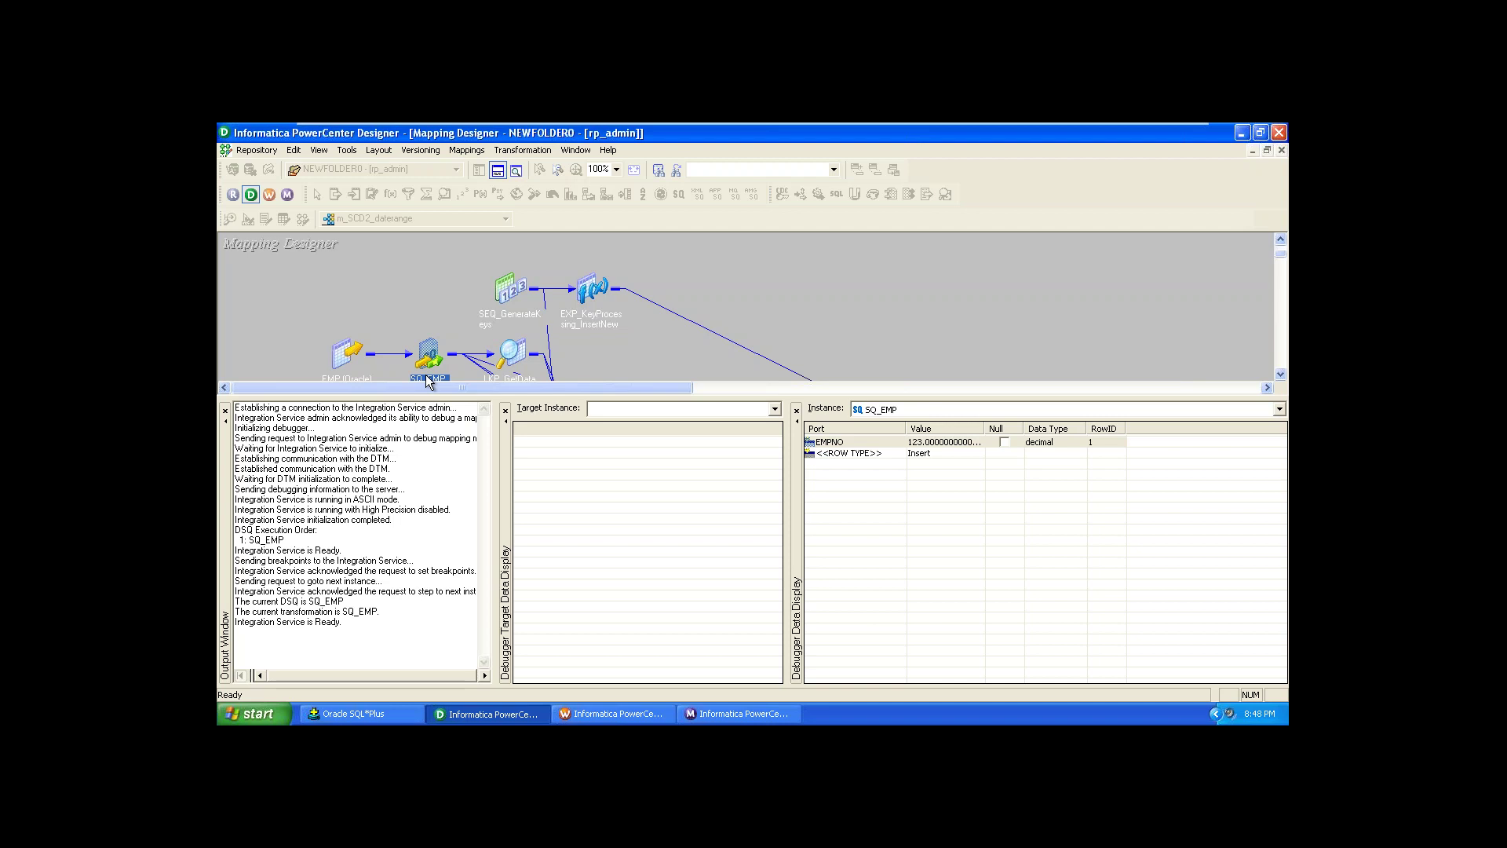
pyautogui.press('F10')
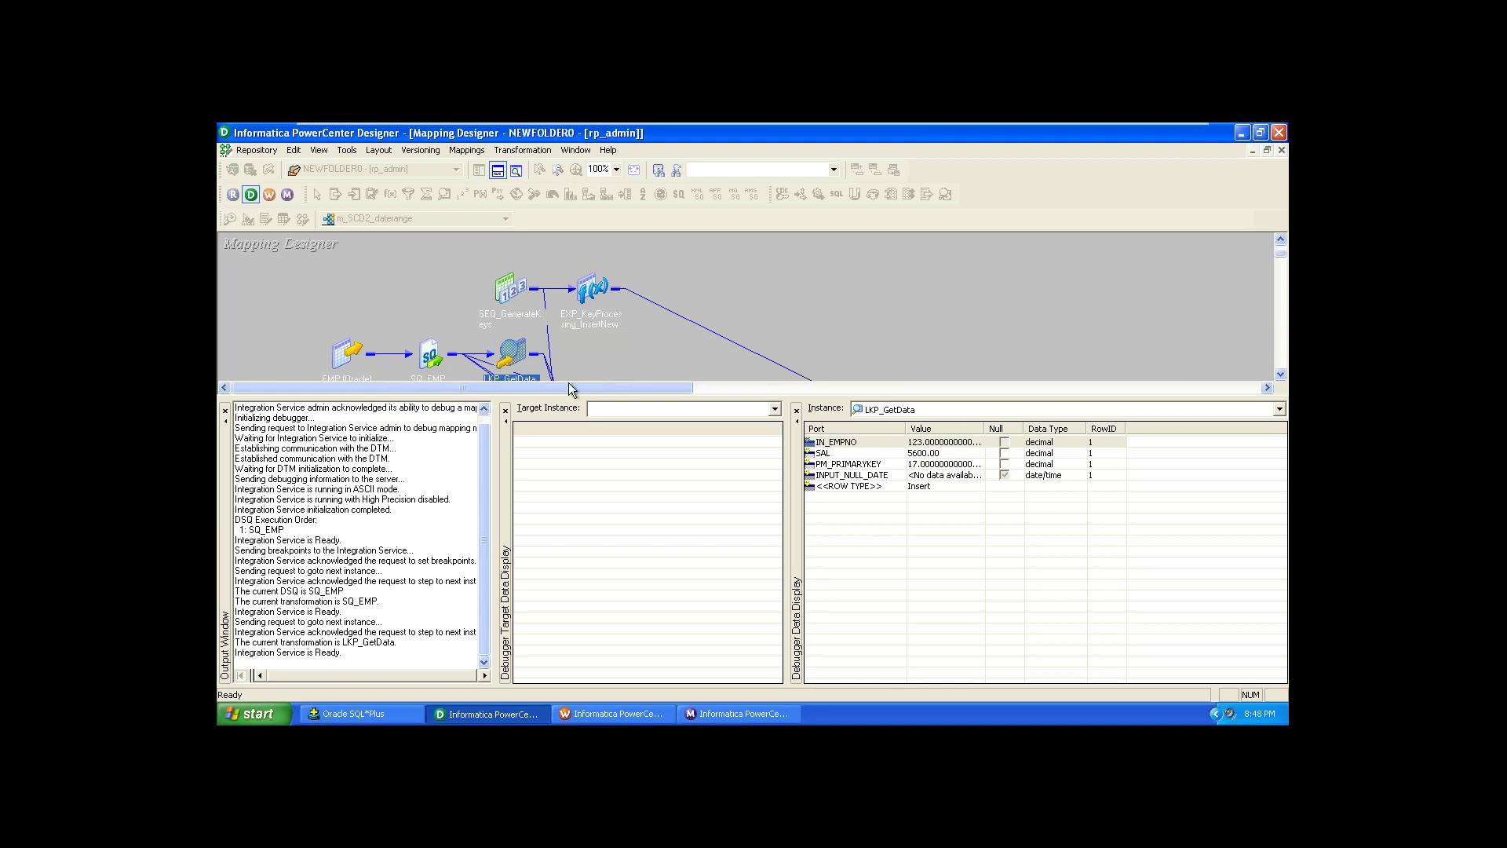
# Step: Bring the downstream transformations into view and step on to EXP_DetectChanges
pyautogui.moveTo(615, 399); pyautogui.dragTo(615, 414)
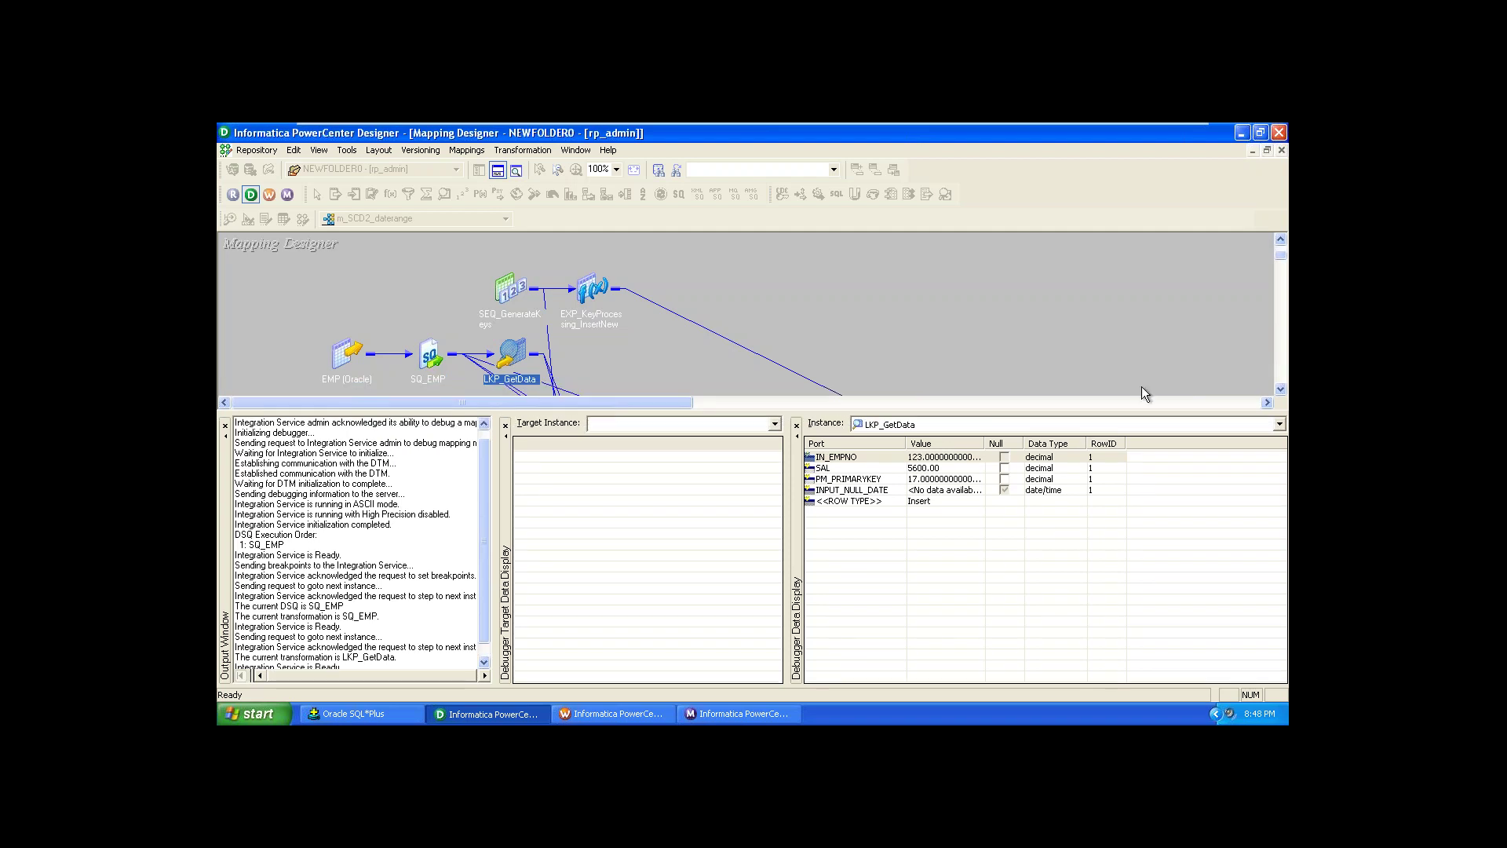
pyautogui.click(1281, 390)
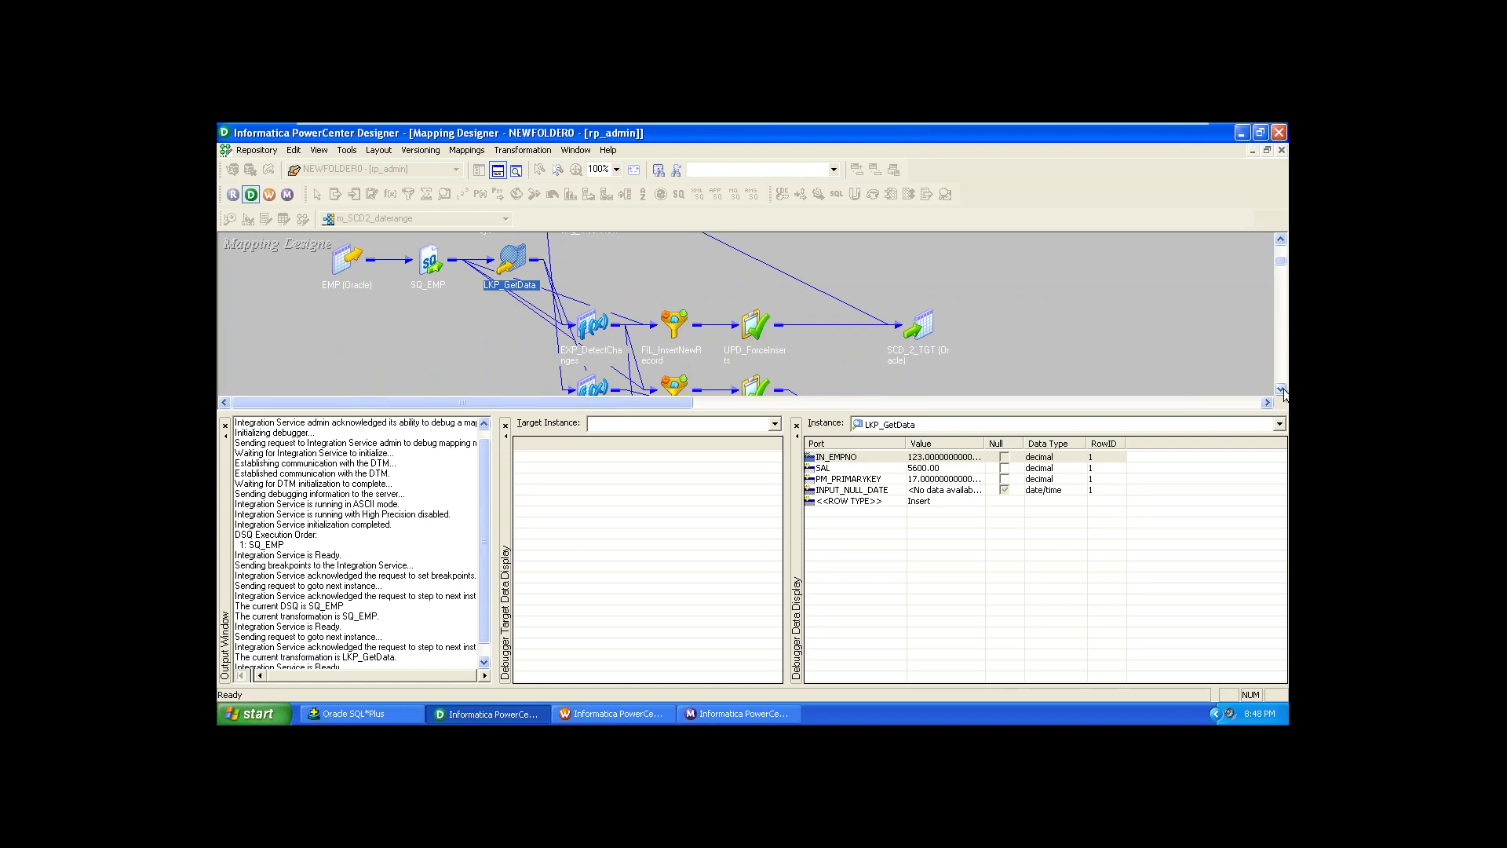
pyautogui.press('F10')
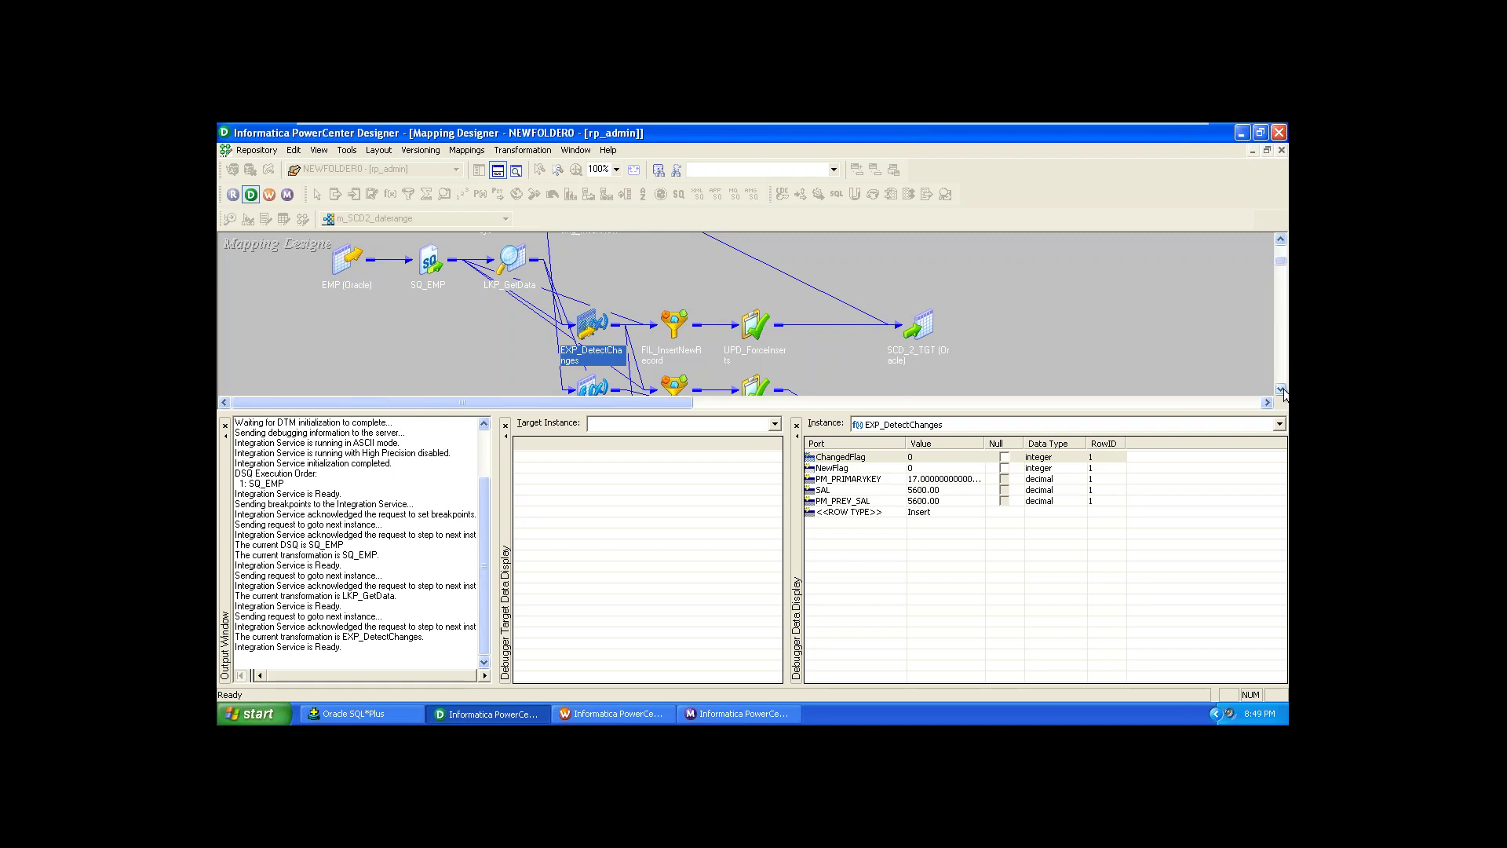
# Step: Advance the debugger with F10 to the second employee row at SQ_EMP
pyautogui.press('F10')
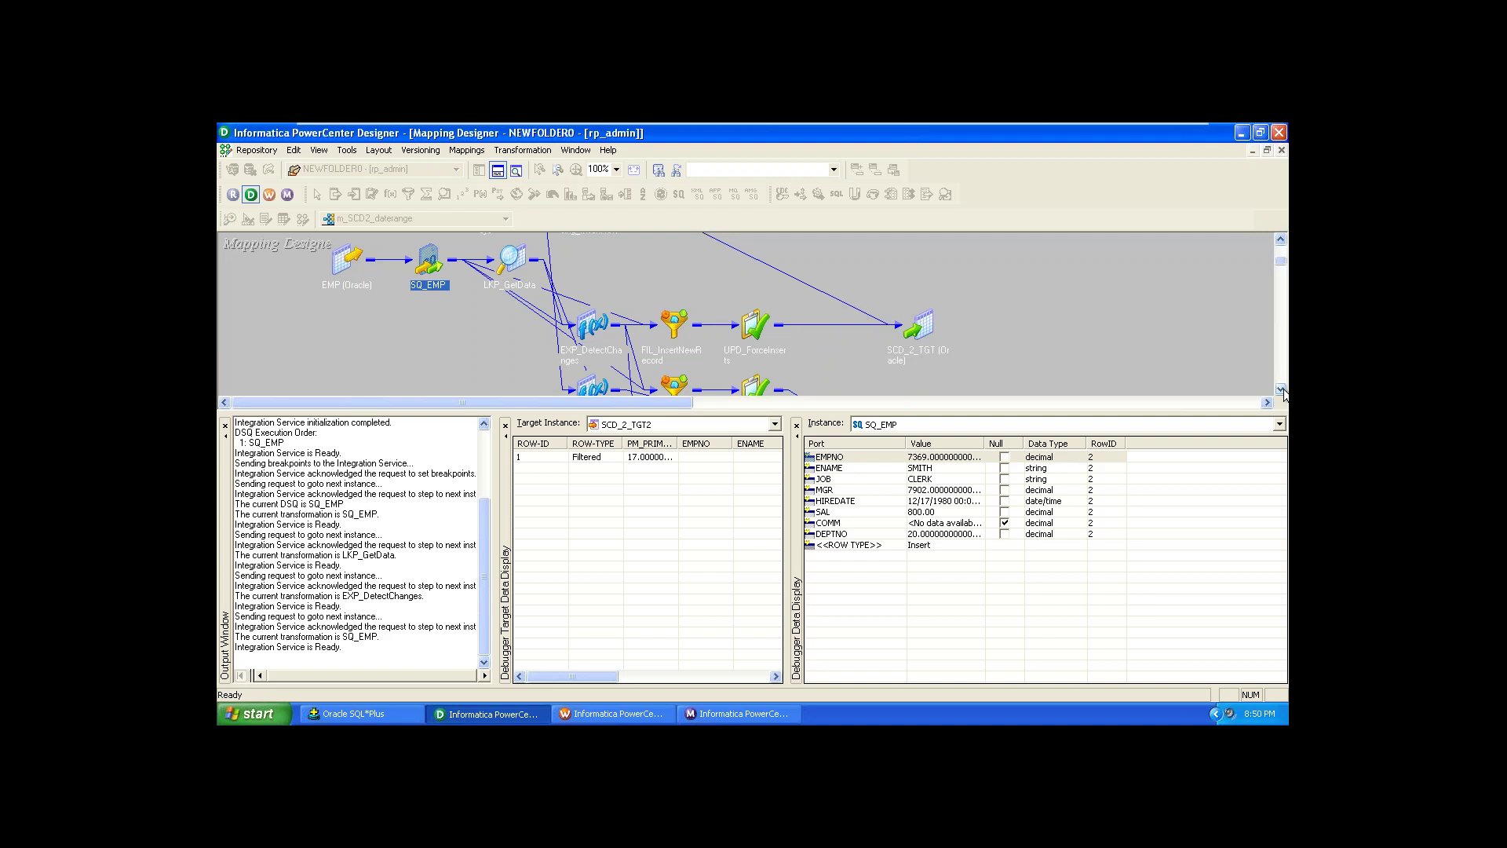
# Step: Step four more times with F10 through LKP_GetData and EXP_DetectChanges for later rows
pyautogui.press('F10')
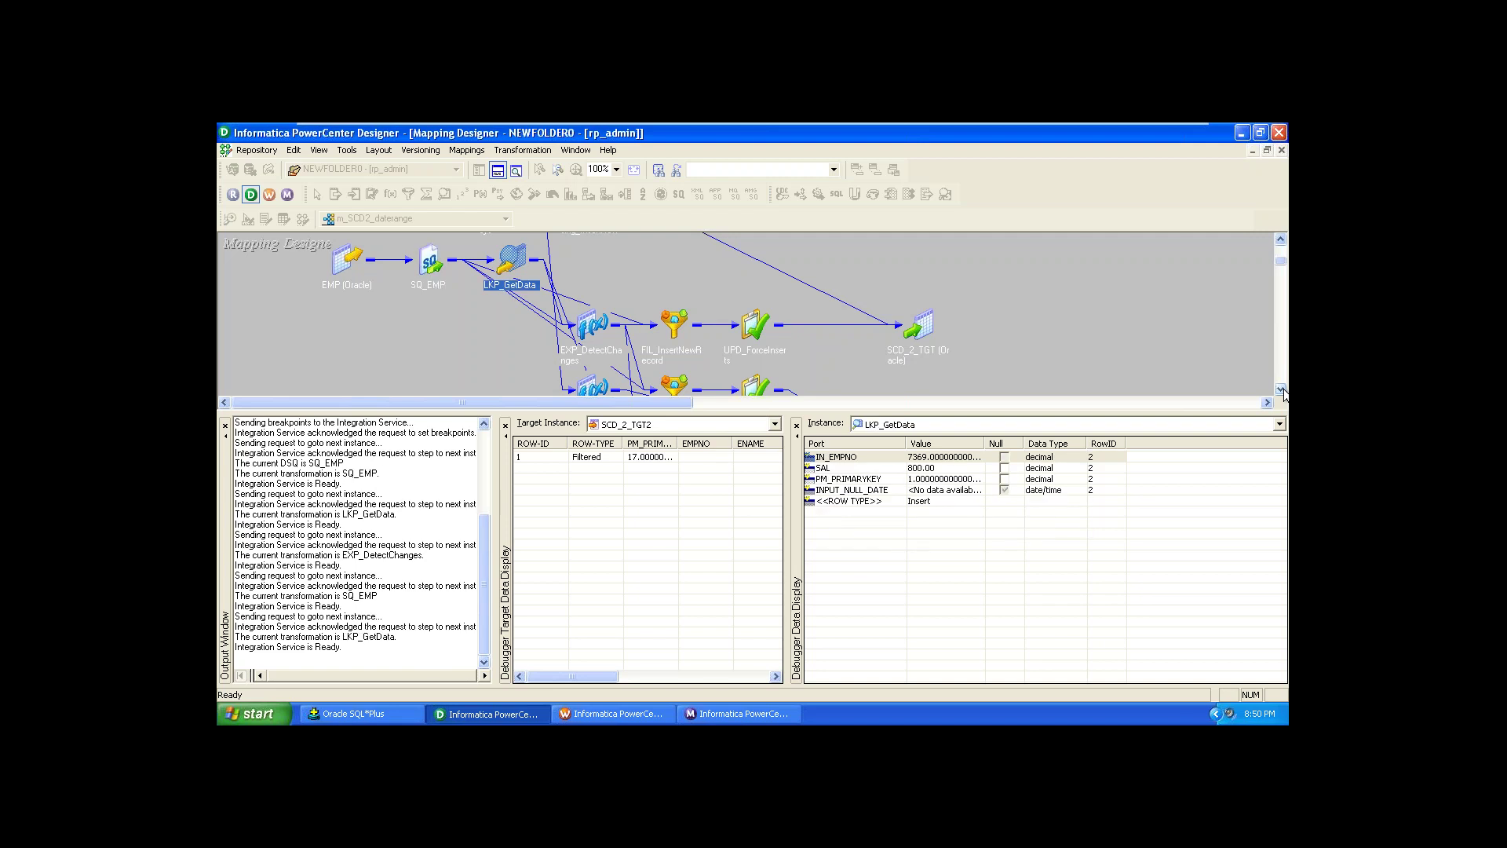
pyautogui.press('F10')
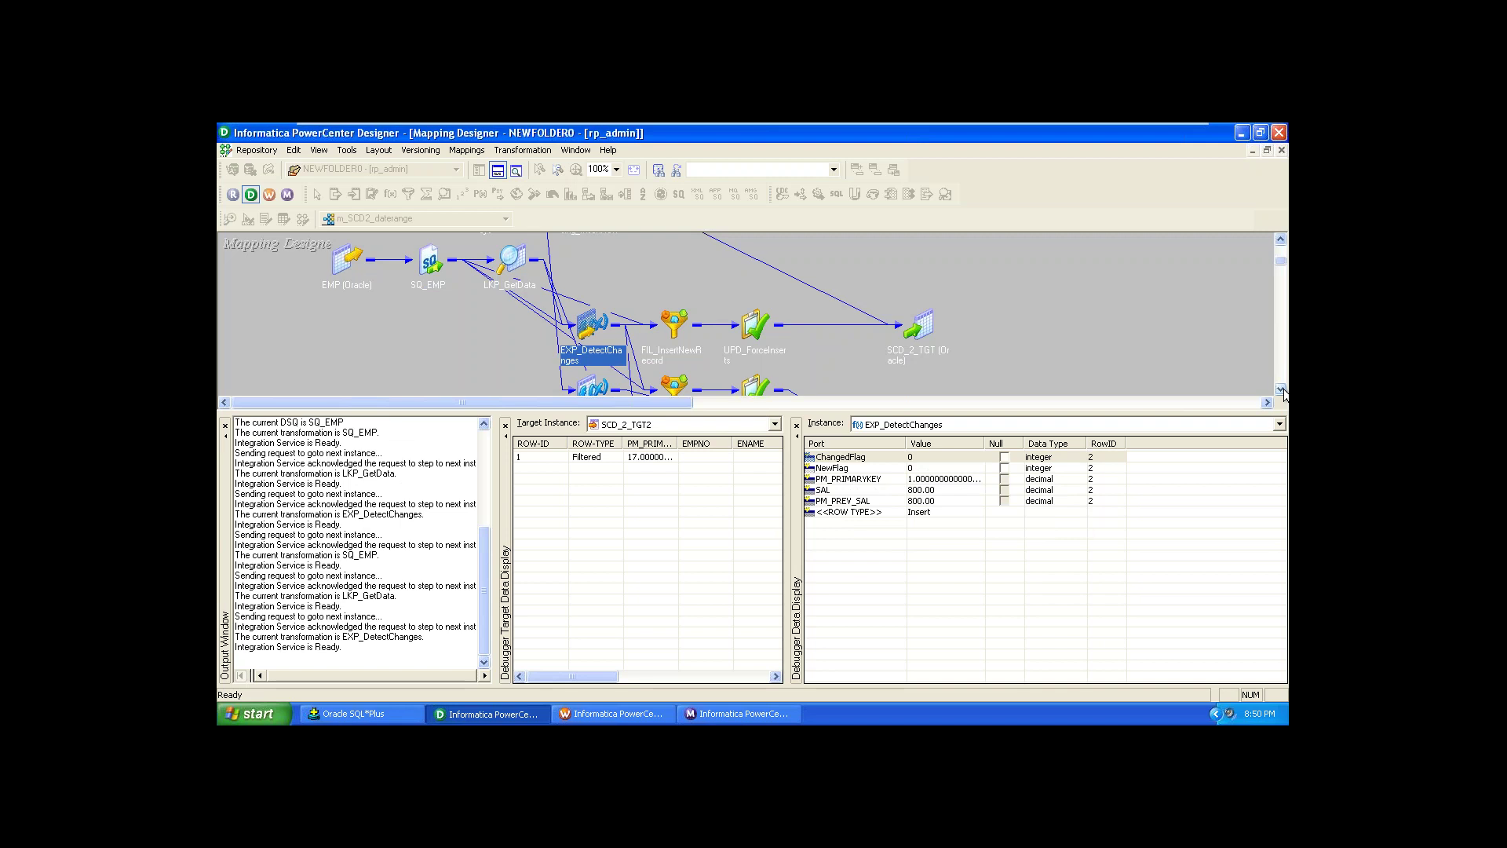
pyautogui.press('F10')
pyautogui.press('F10')
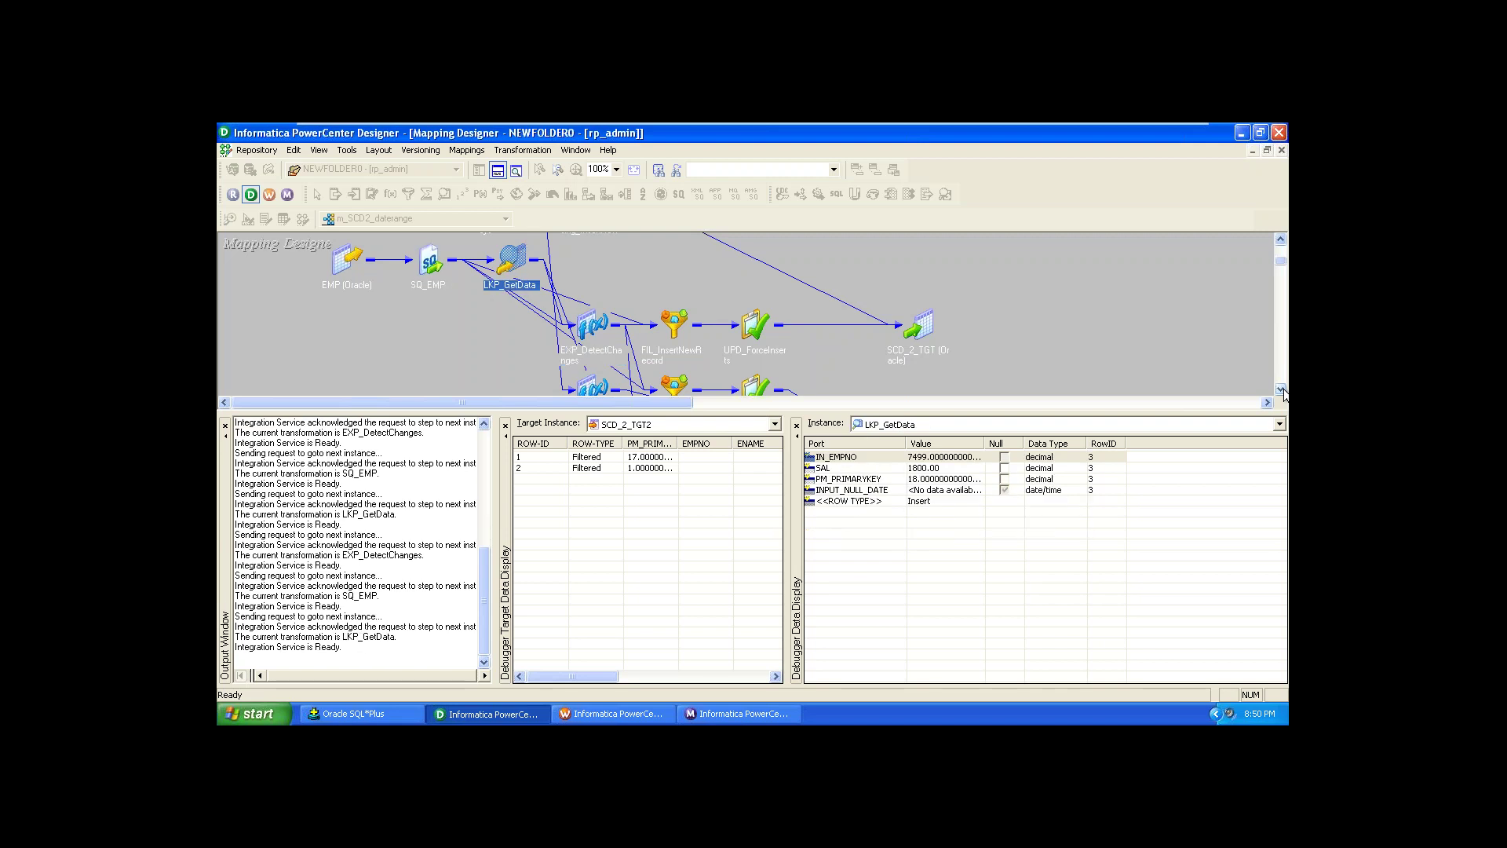
pyautogui.press('F10')
pyautogui.press('F10')
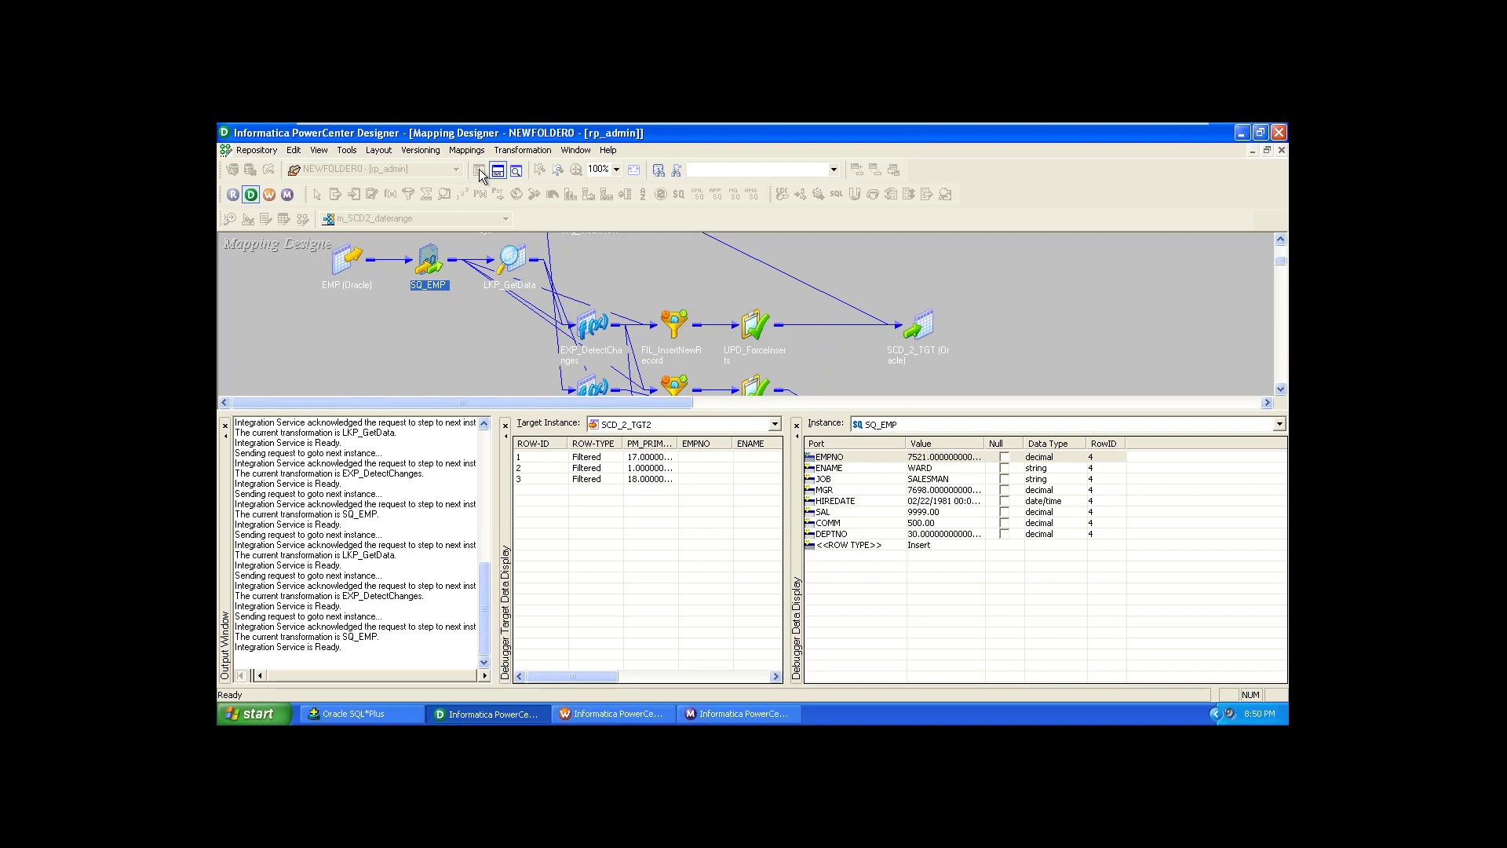
# Step: Stop the debugger from the Mappings menu and confirm Yes to the shutdown prompt
pyautogui.click(469, 151)
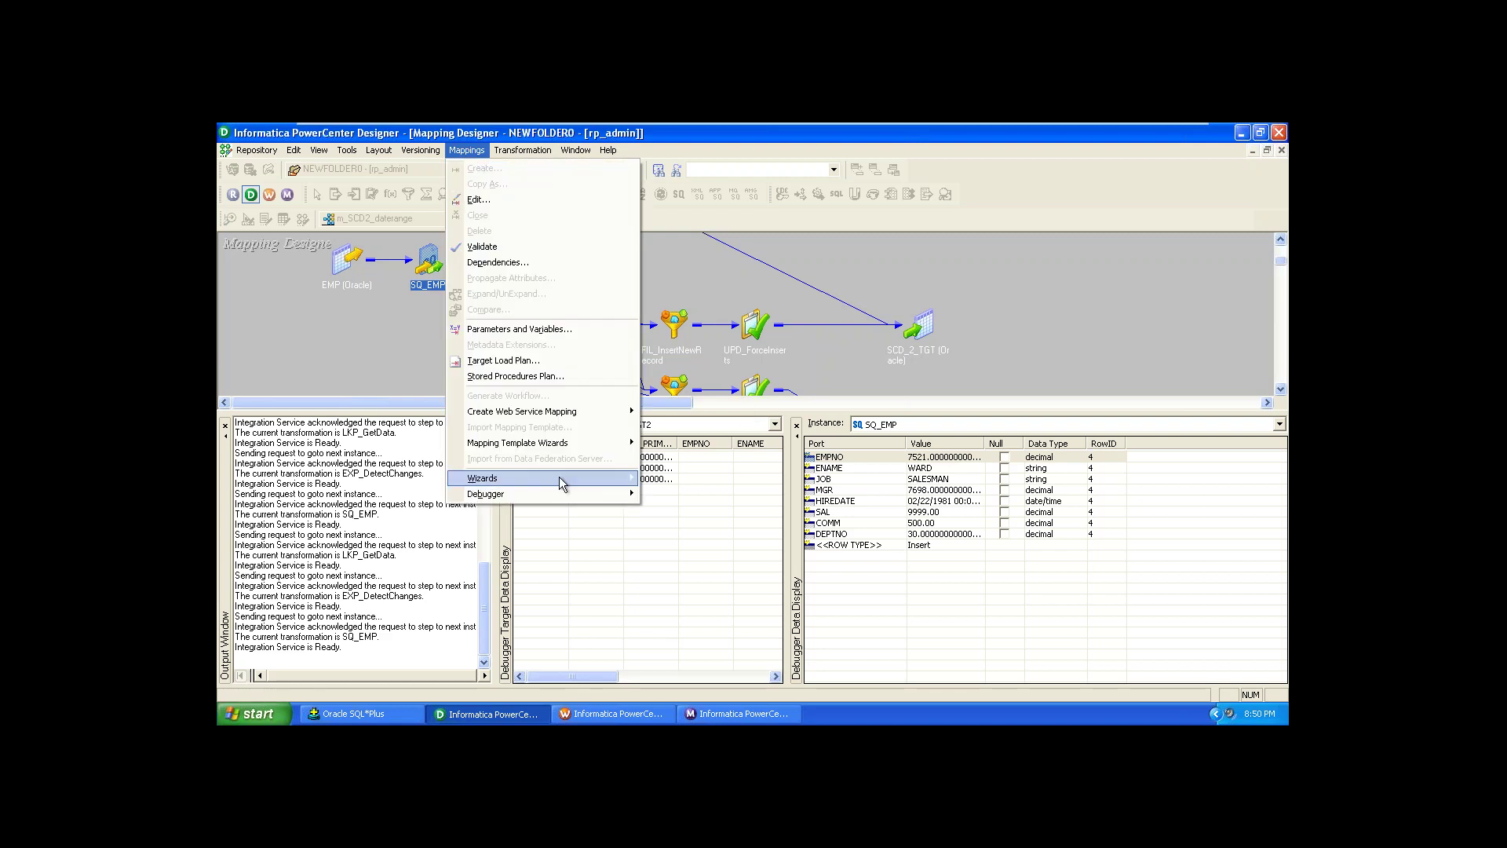
pyautogui.moveTo(567, 494)
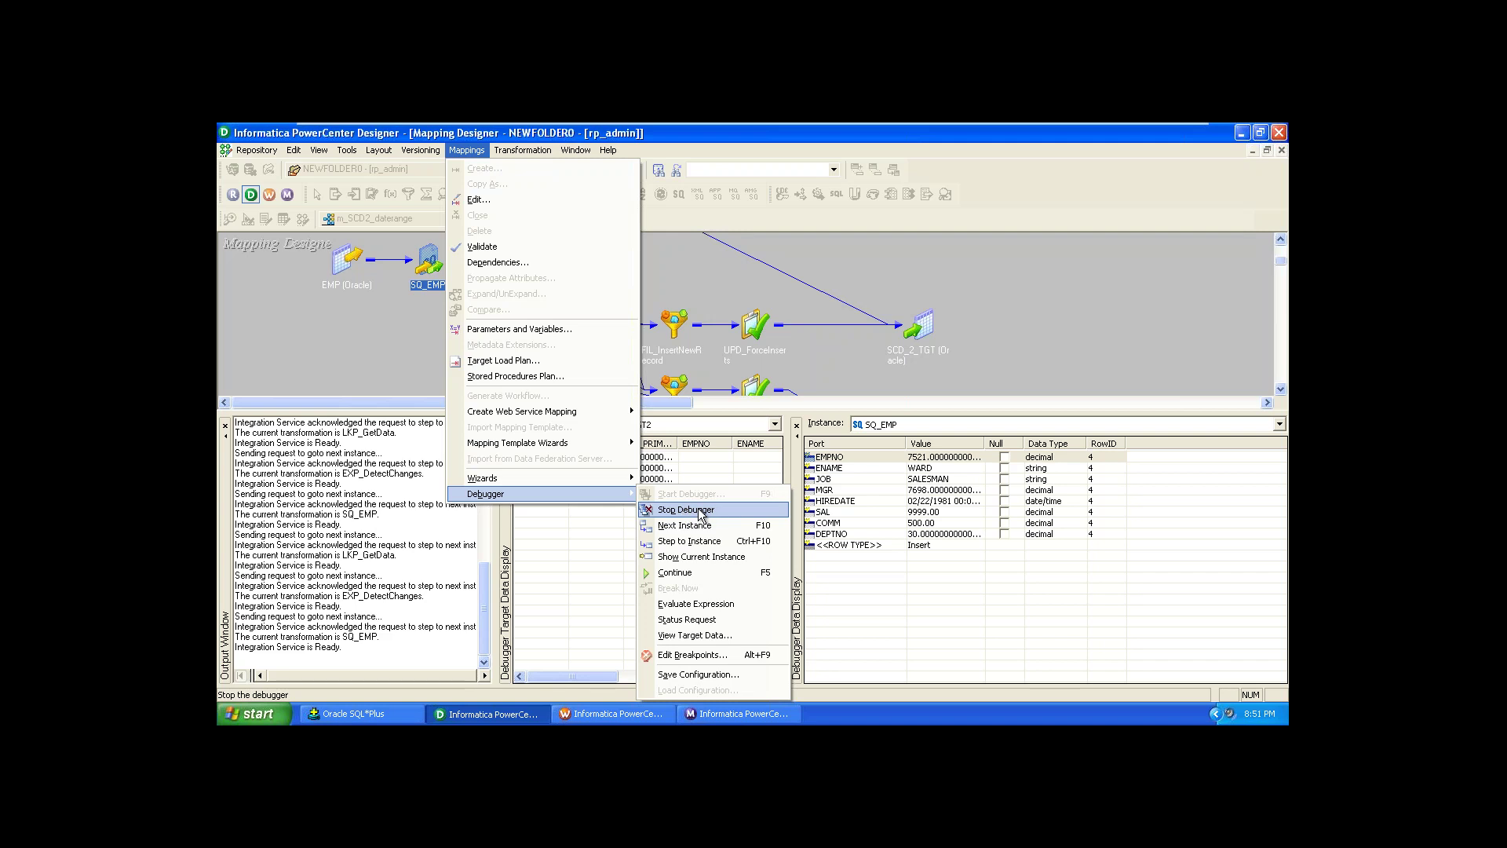
pyautogui.click(685, 510)
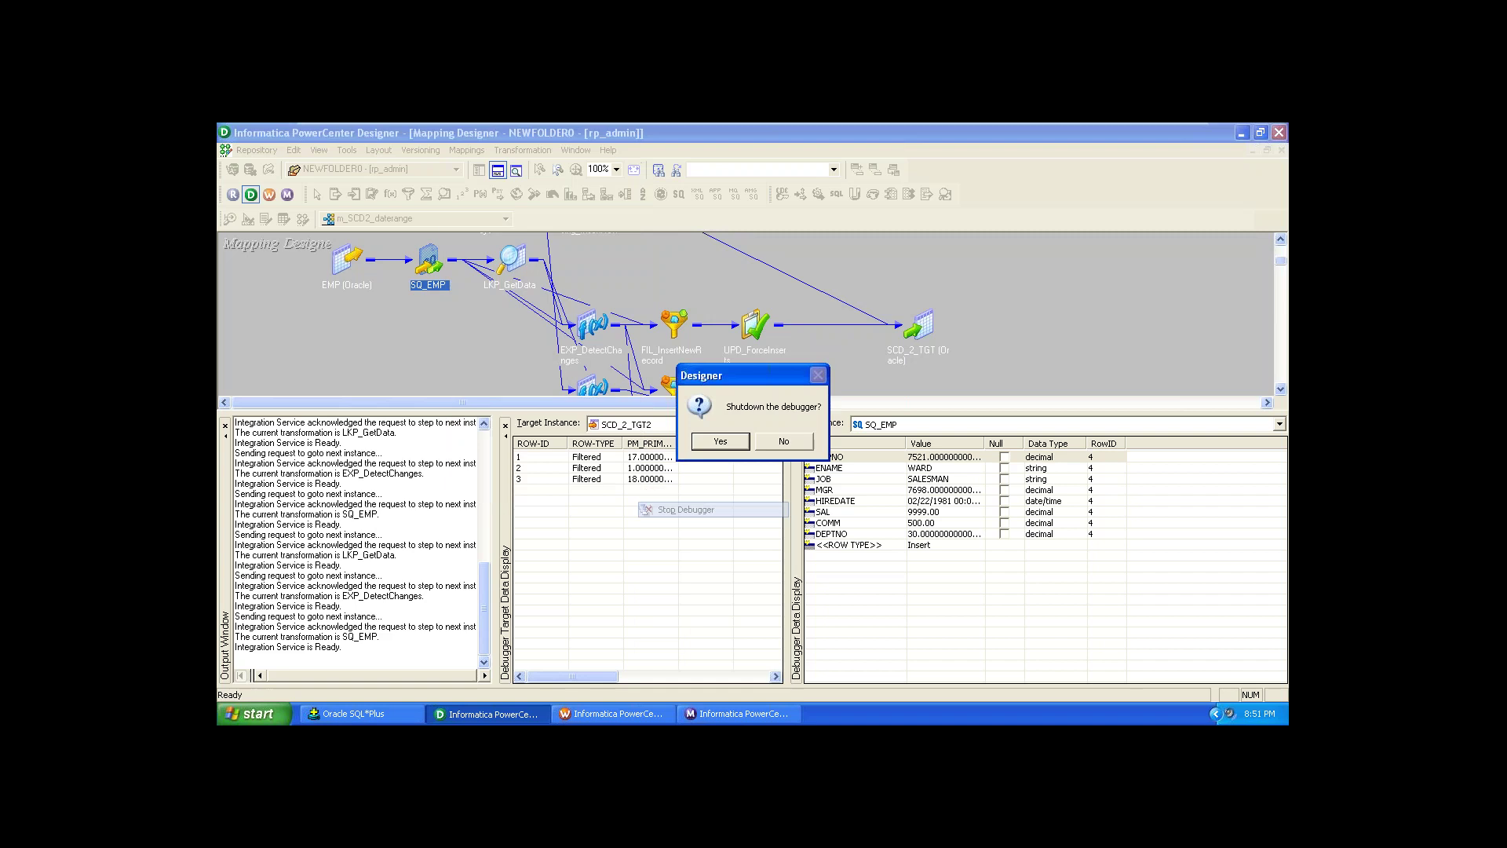
pyautogui.click(720, 441)
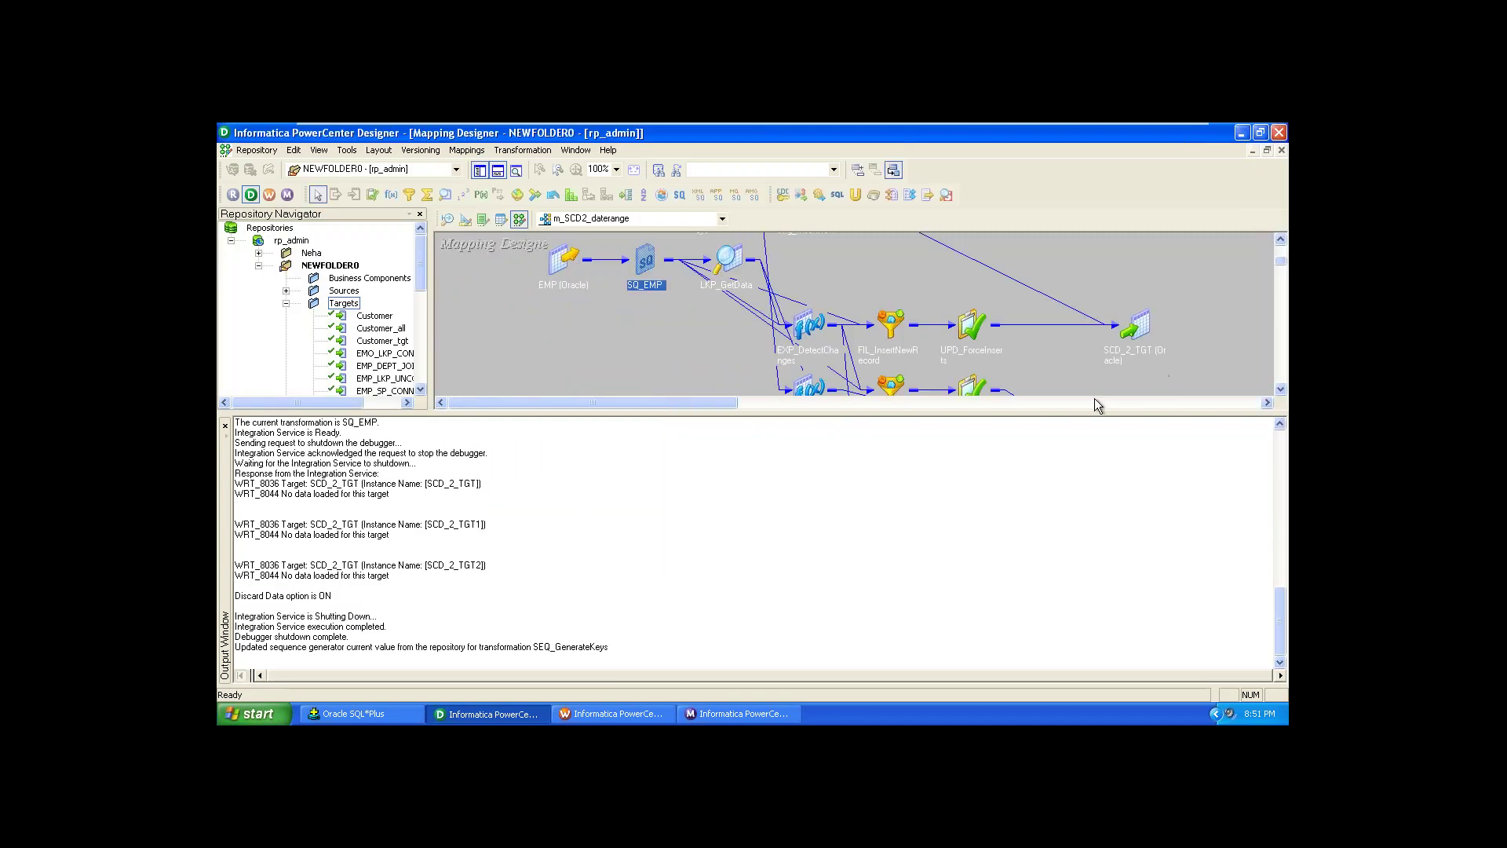
# Step: Drag the canvas/Output splitter down so the full m_SCD2_daterange flow, including the update branch, shows
pyautogui.moveTo(1039, 410); pyautogui.dragTo(1075, 598)
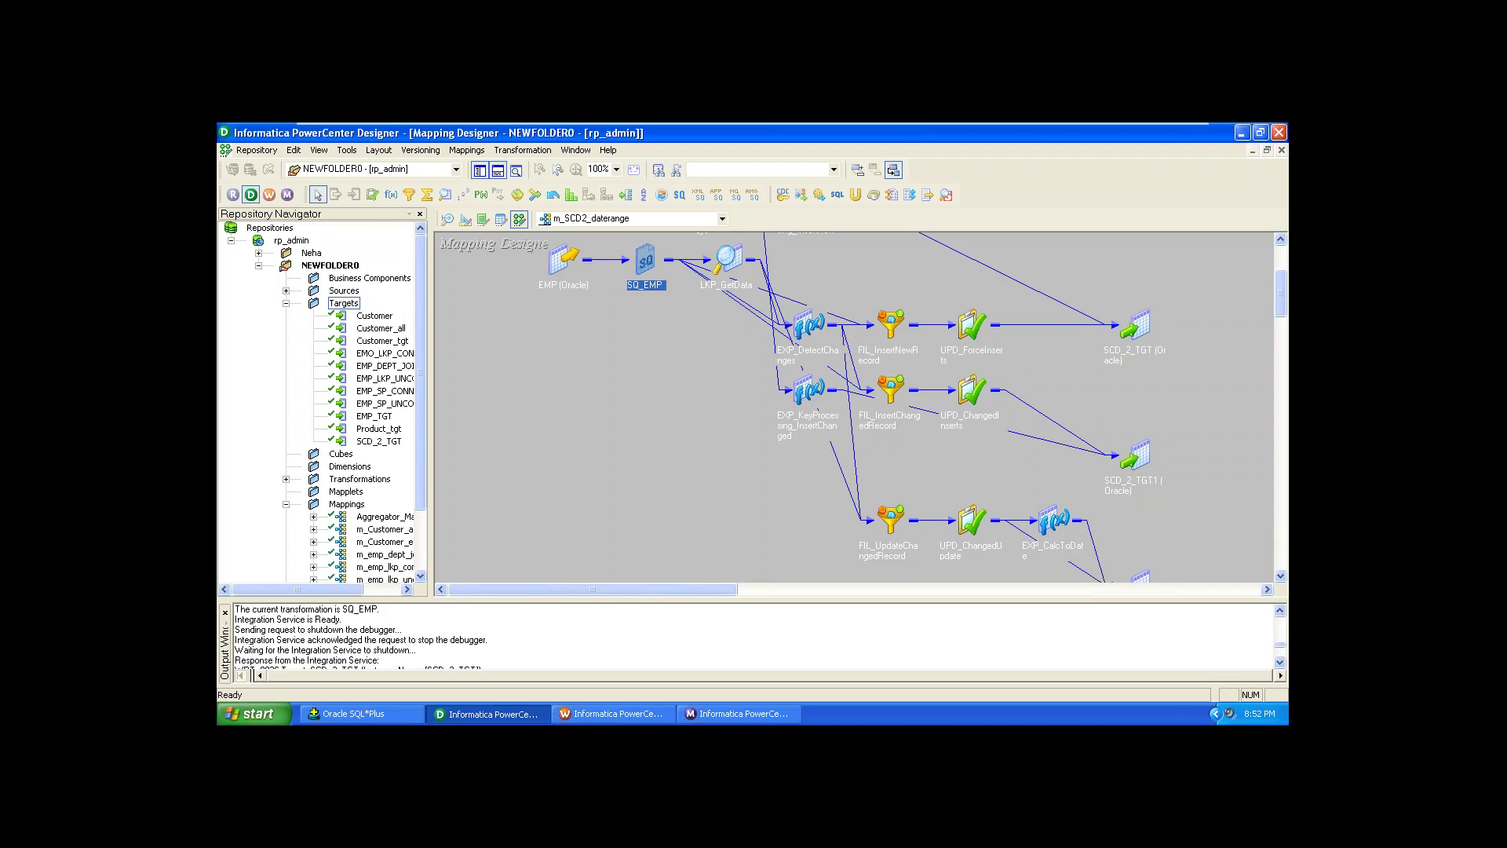
# Step: In Workflow Monitor, collapse the failure details to view statistics: 15 SQ_EMP rows, none loaded
pyautogui.click(777, 716)
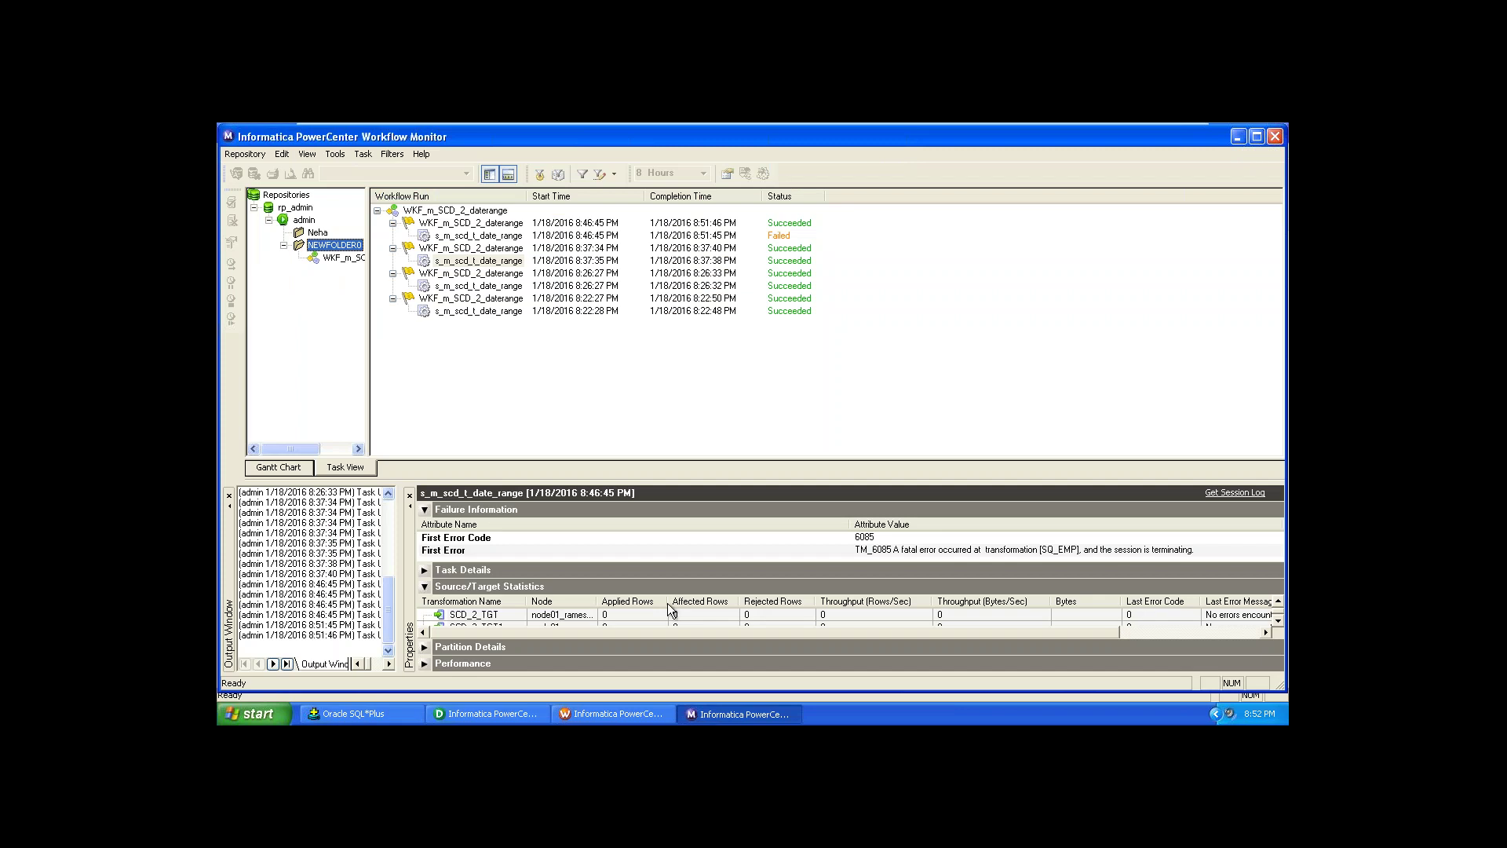
pyautogui.click(424, 501)
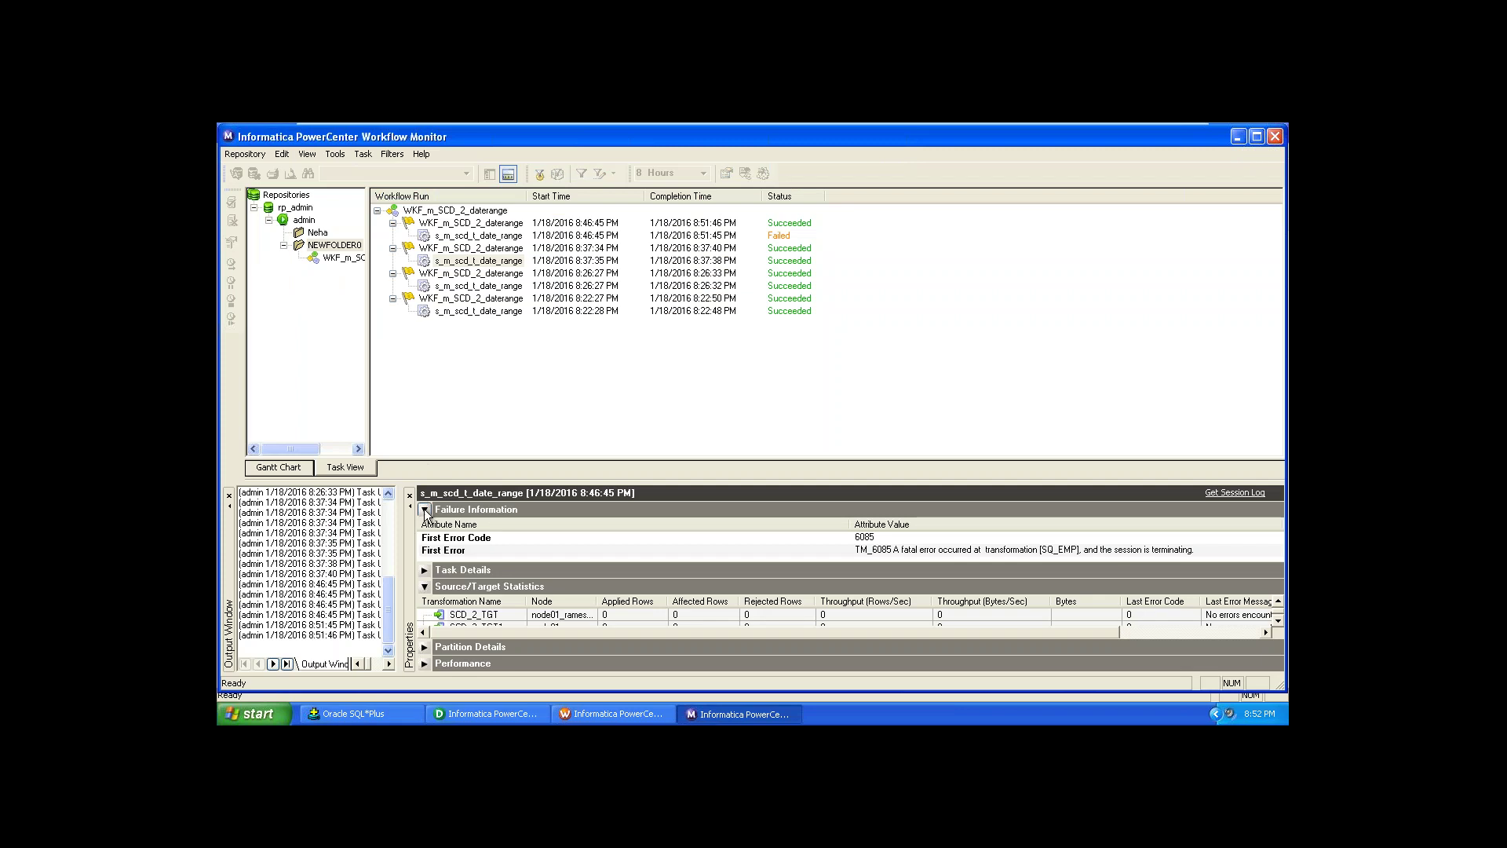
pyautogui.click(424, 510)
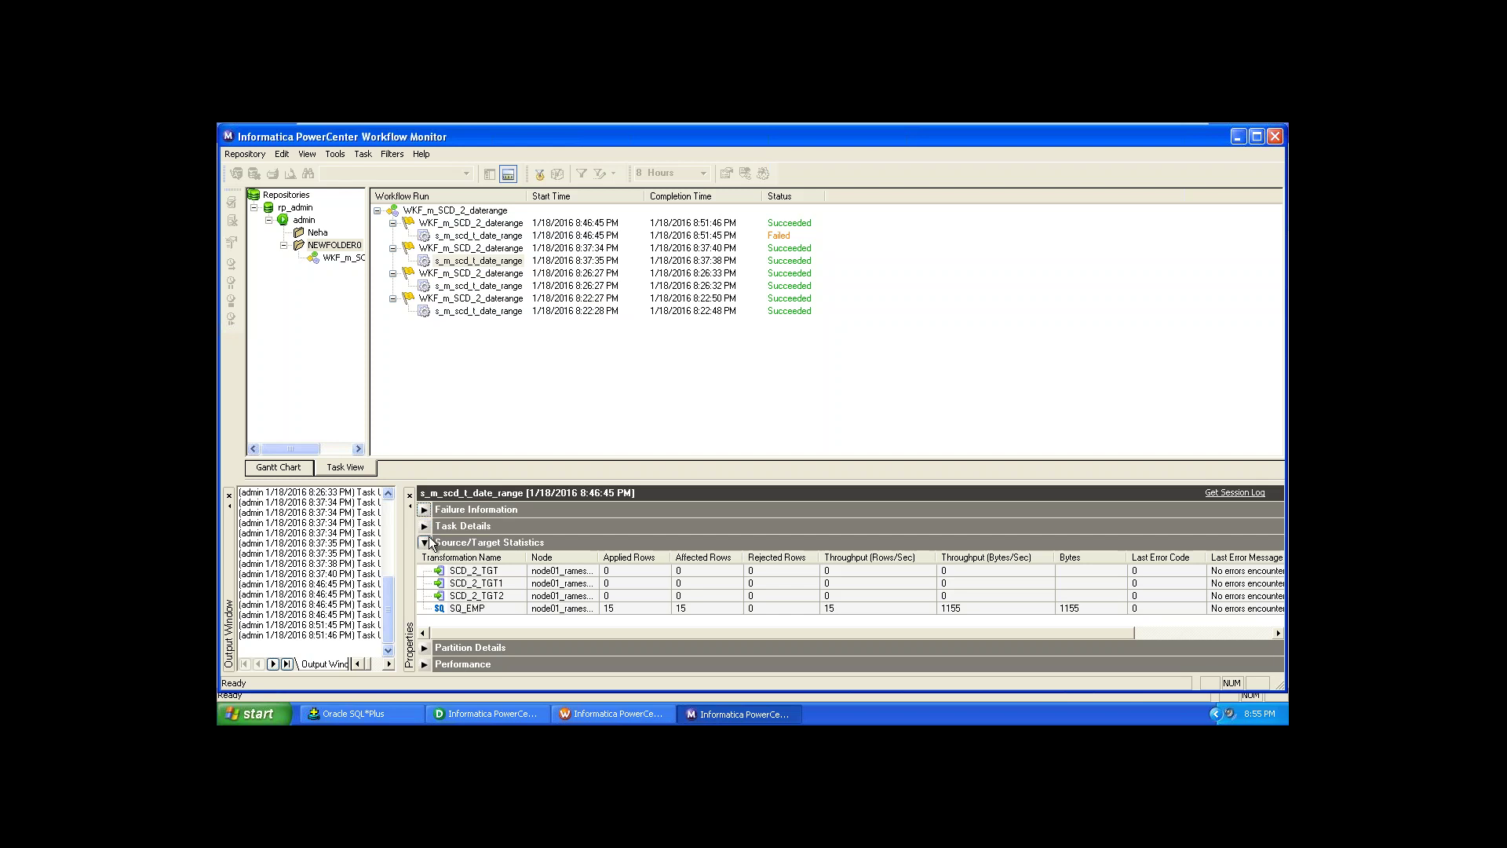
# Step: Collapse Source/Target Statistics, then expand and collapse the Performance section
pyautogui.click(424, 542)
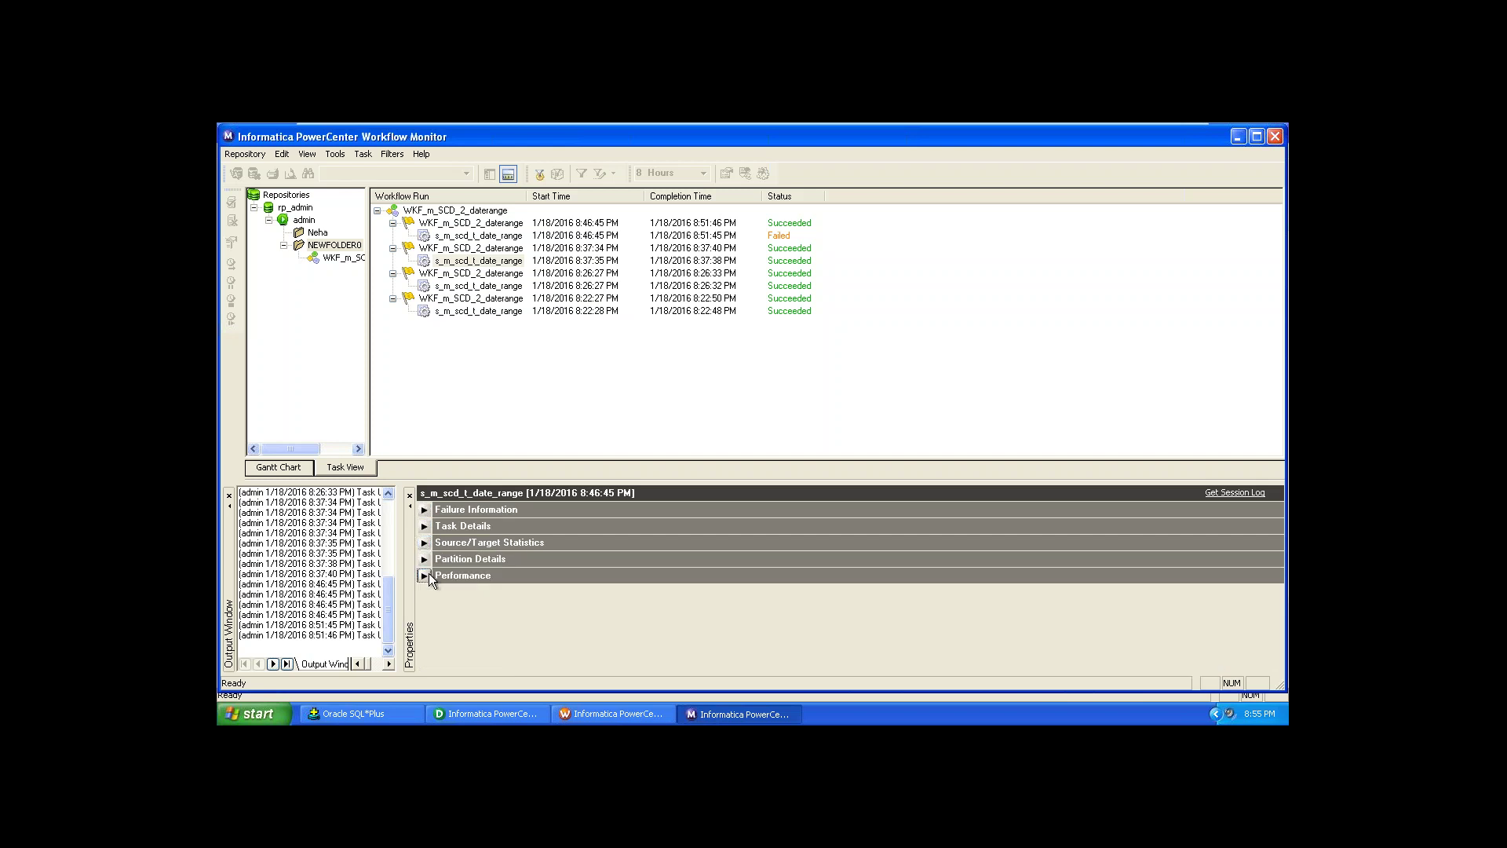
pyautogui.click(430, 575)
pyautogui.click(425, 576)
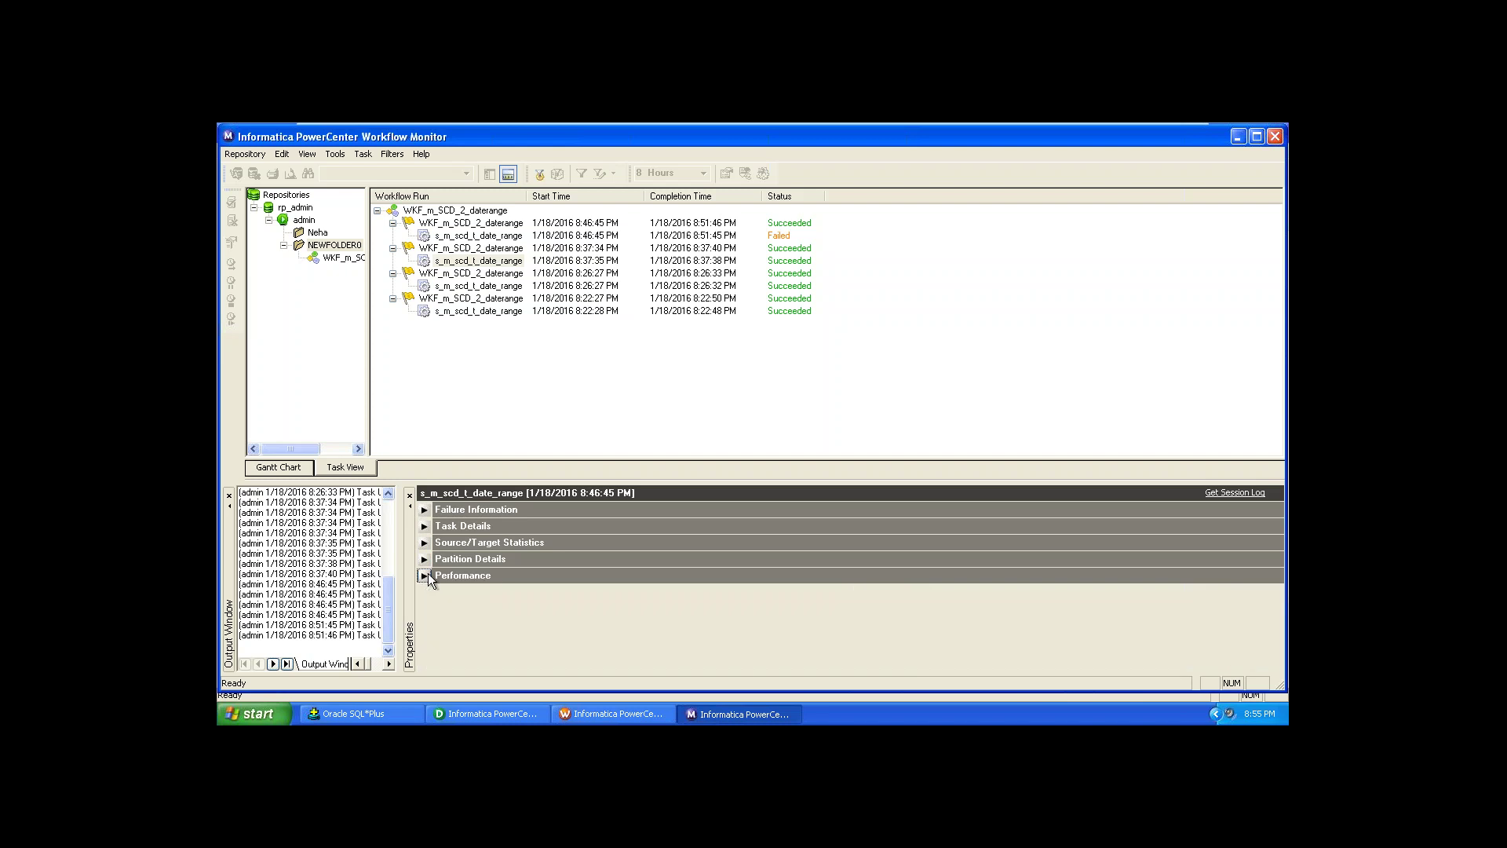